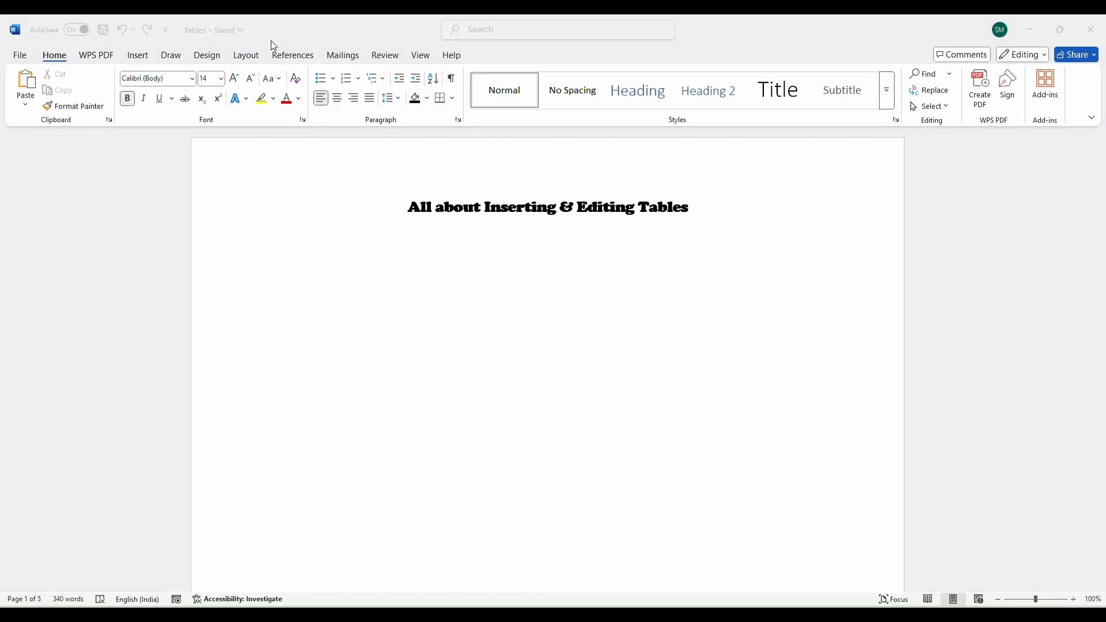
# Draw a freehand table outline about 22.9 cm wide and 9.3 cm high below the document title.
pyautogui.click(140, 59)
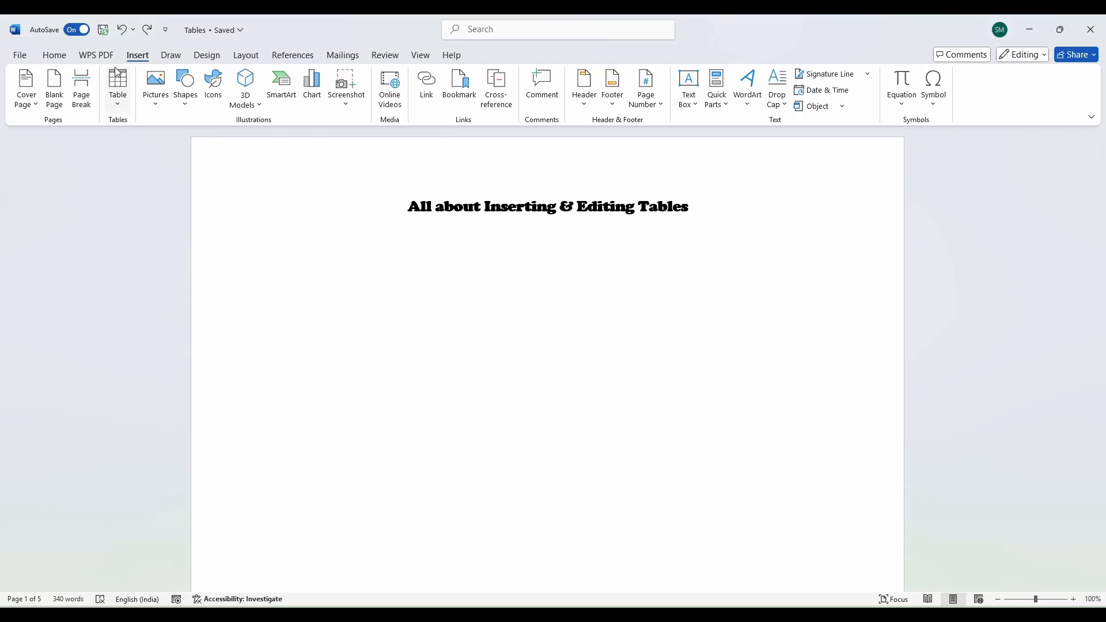
pyautogui.click(119, 107)
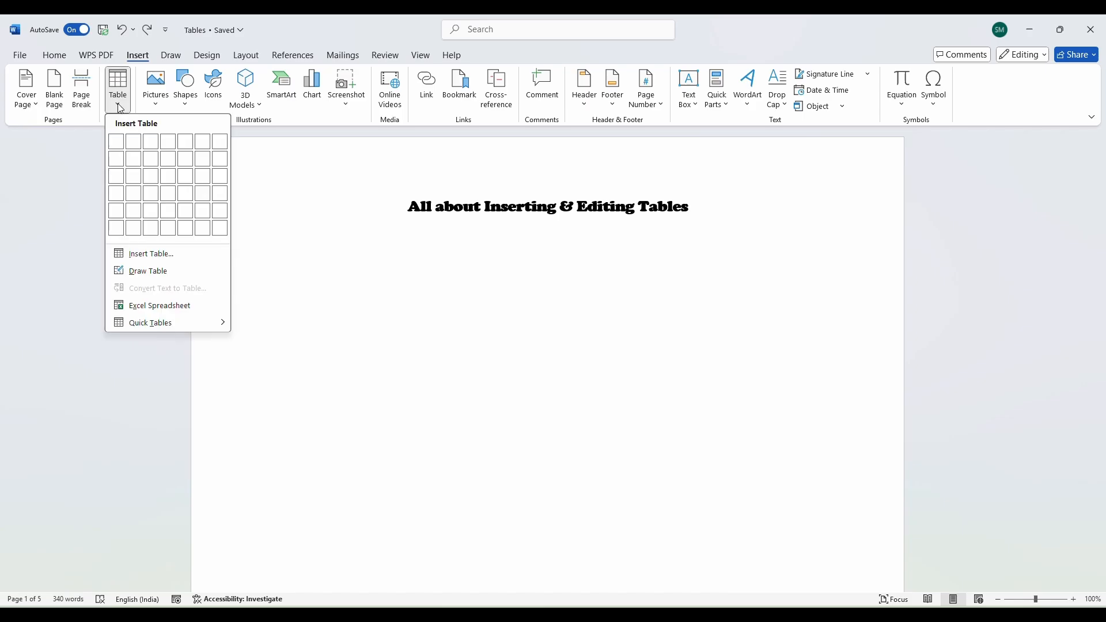
pyautogui.click(331, 268)
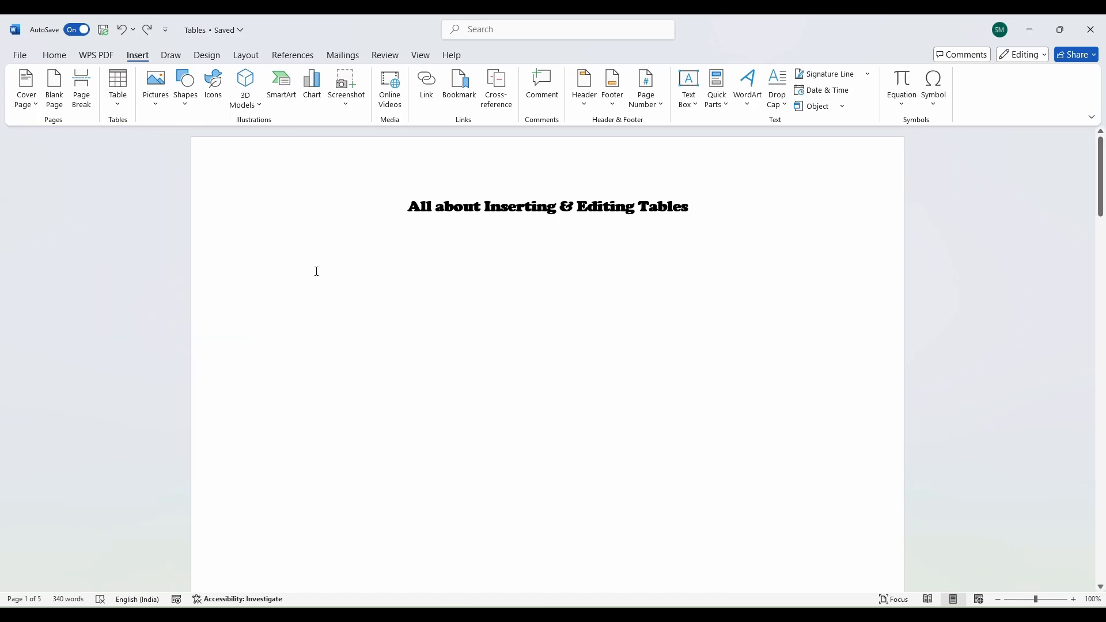
pyautogui.click(269, 261)
pyautogui.click(120, 105)
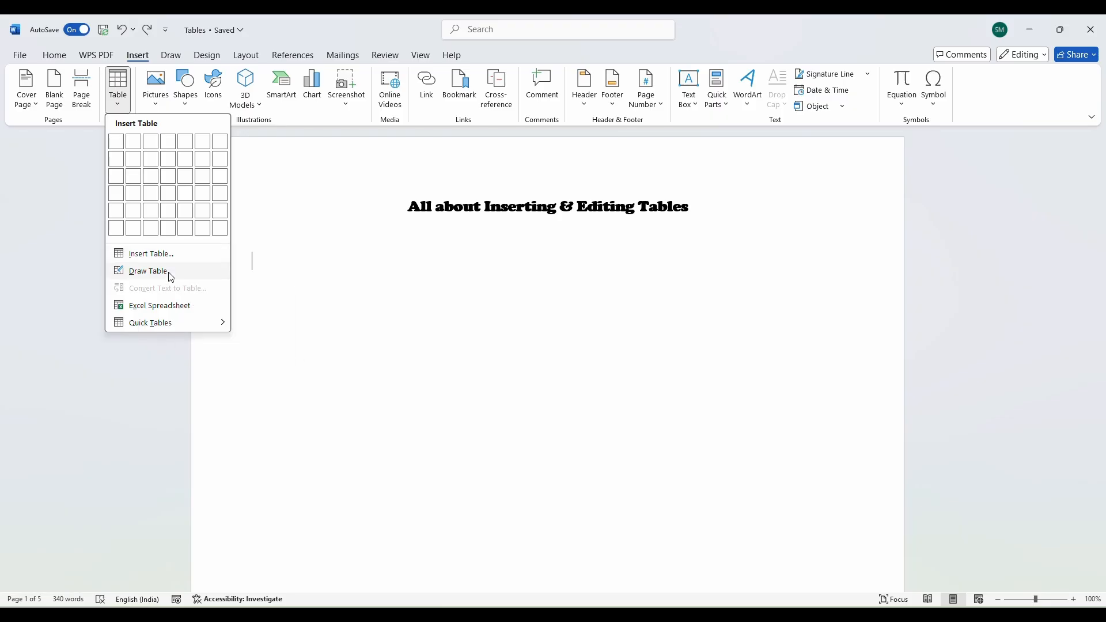
pyautogui.click(149, 271)
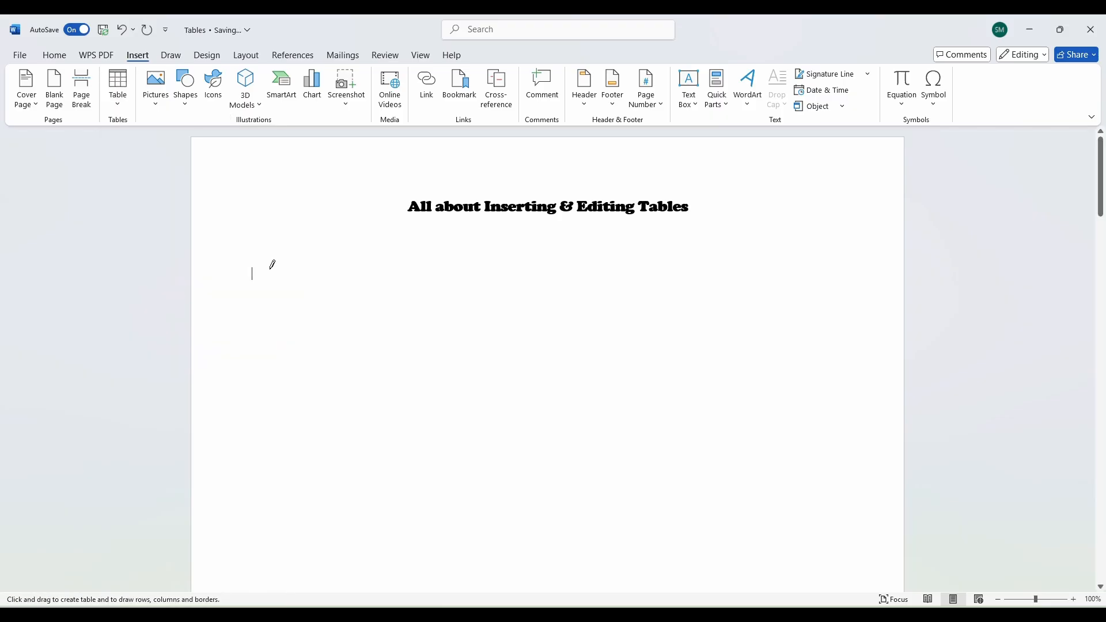
pyautogui.moveTo(260, 257)
pyautogui.mouseDown()
pyautogui.moveTo(420, 348)
pyautogui.moveTo(738, 427)
pyautogui.moveTo(809, 482)
pyautogui.mouseUp()
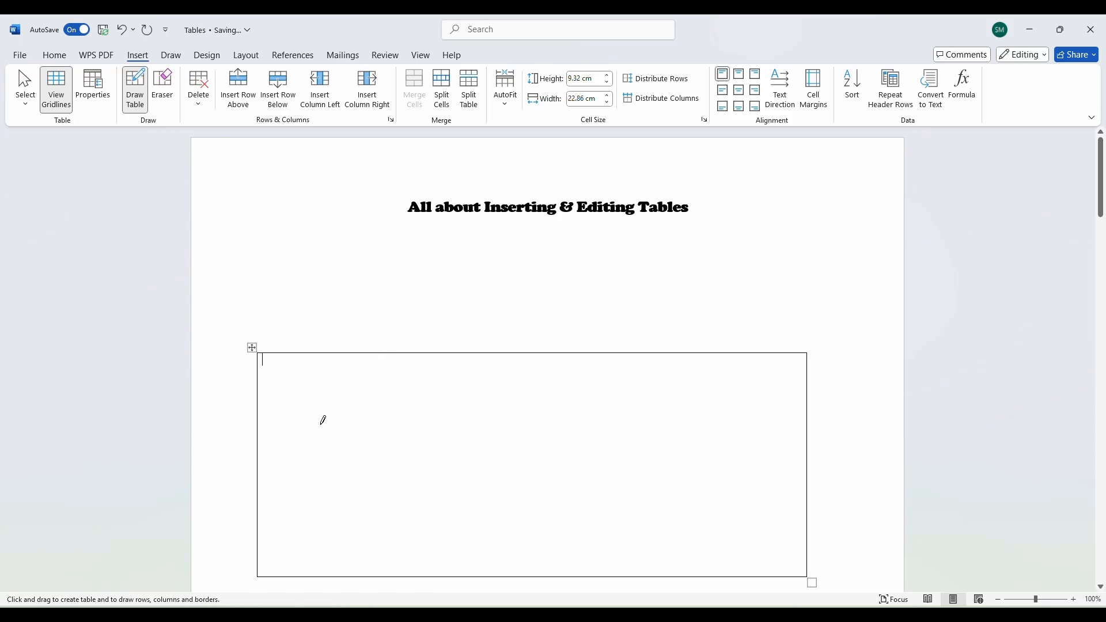
# Divide the drawn table into three rows and three columns with two horizontal and two vertical lines.
pyautogui.scroll(-1, 263, 423)
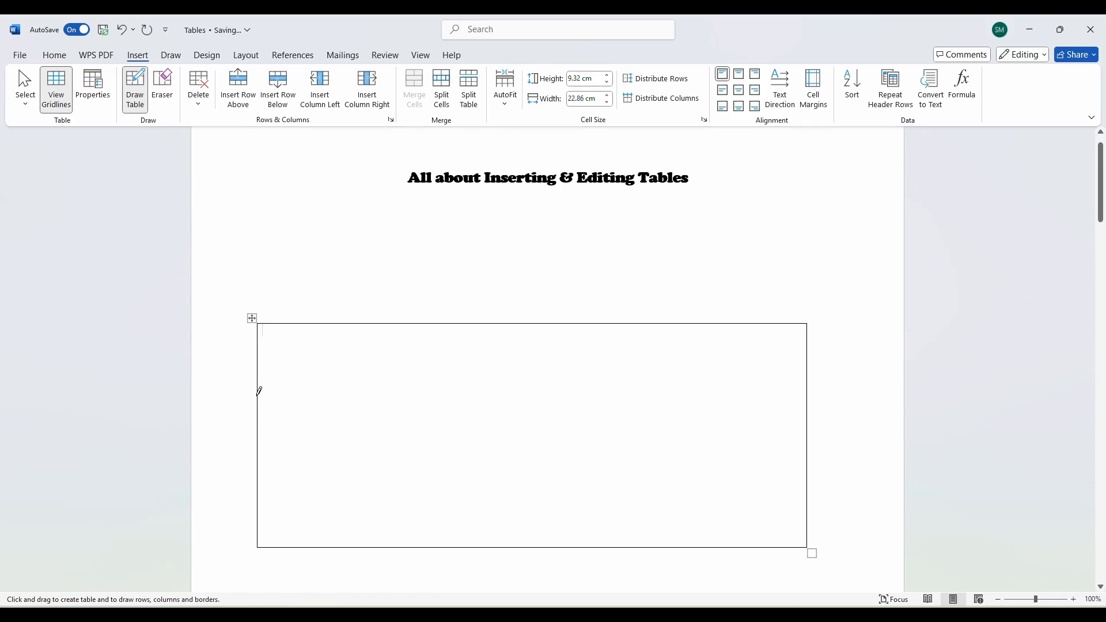
pyautogui.moveTo(258, 395); pyautogui.dragTo(745, 397)
pyautogui.moveTo(261, 470); pyautogui.dragTo(748, 466)
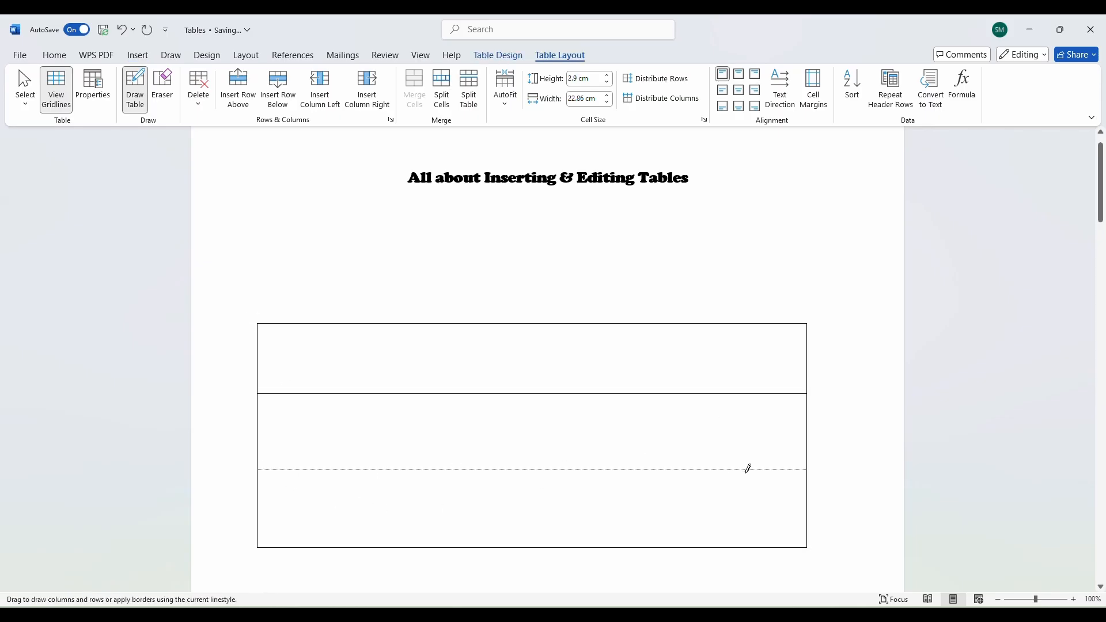
pyautogui.moveTo(376, 324); pyautogui.dragTo(384, 545)
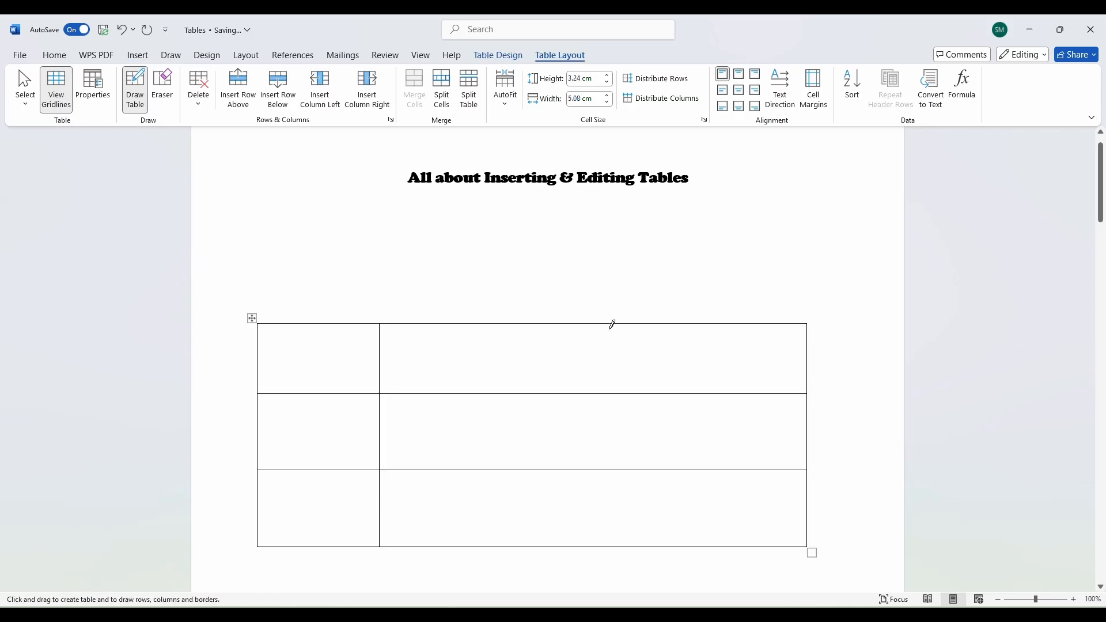
pyautogui.moveTo(612, 323)
pyautogui.mouseDown()
pyautogui.moveTo(632, 477)
pyautogui.moveTo(619, 540)
pyautogui.mouseUp()
pyautogui.press('Escape')
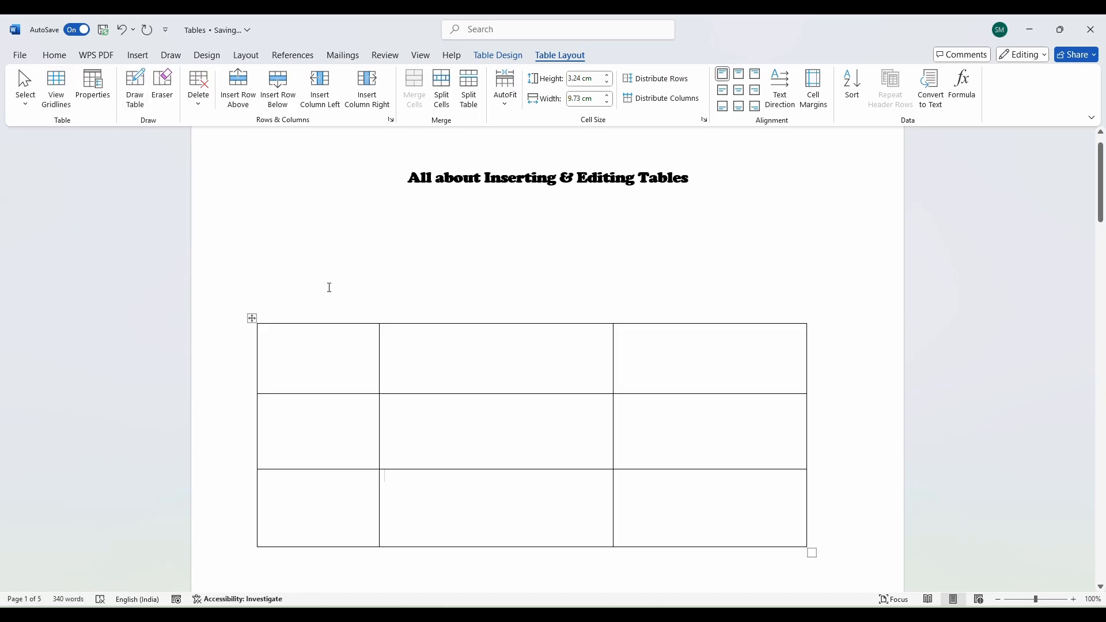
# Fill the table's first row with Day, 1-2 and 2-3pm, and enter Monday in the cell below Day.
pyautogui.click(317, 359)
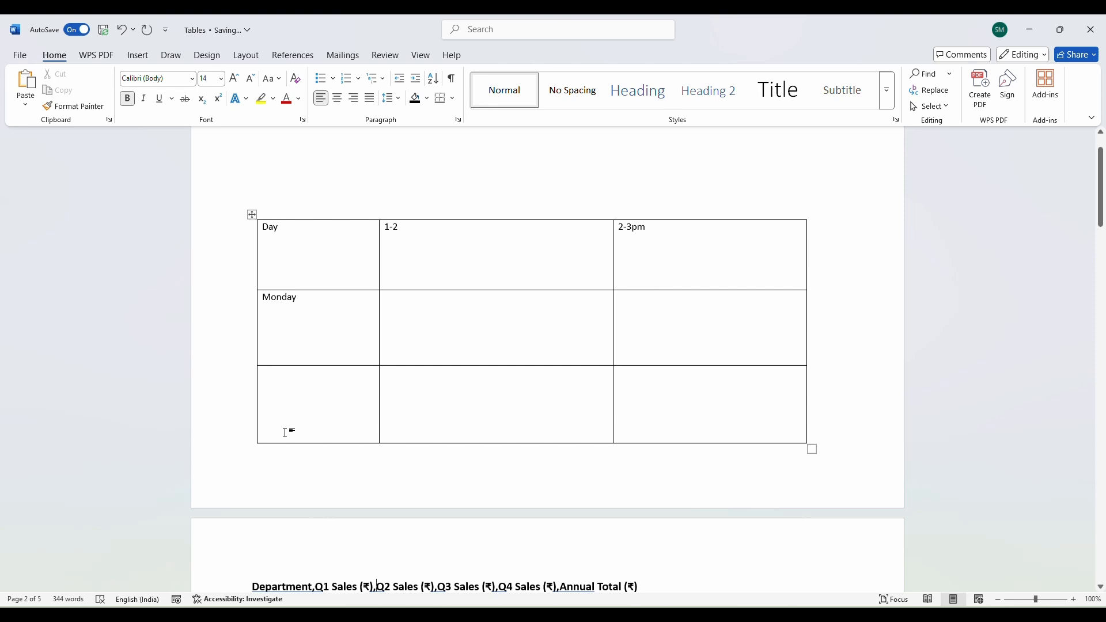
pyautogui.scroll(3, 316, 346)
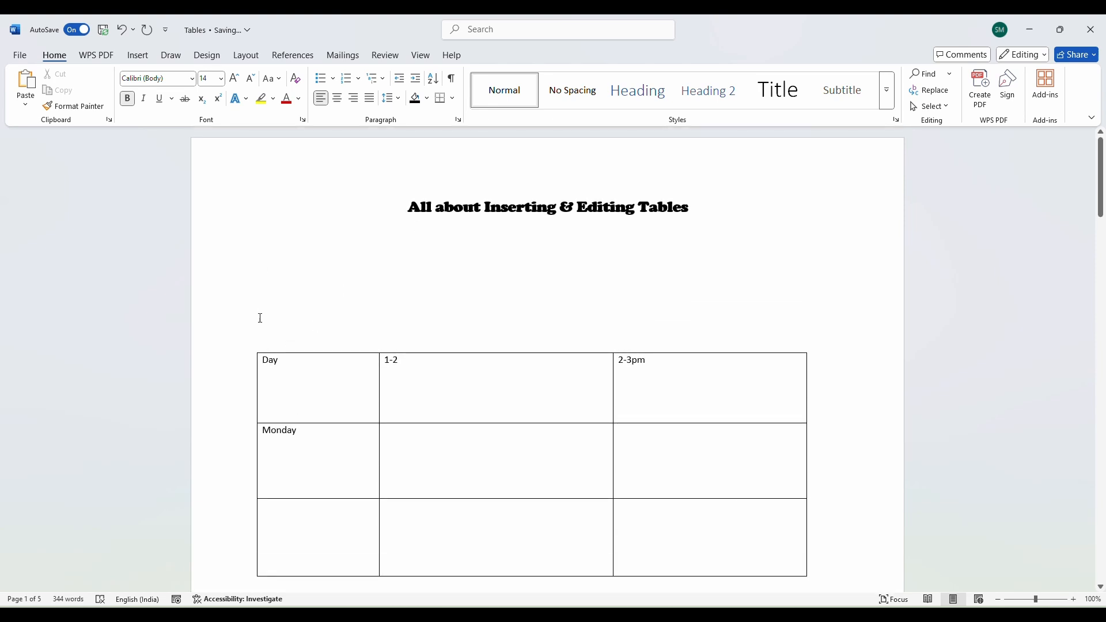
# Select the whole hand-drawn table and delete it from the document.
pyautogui.click(269, 360)
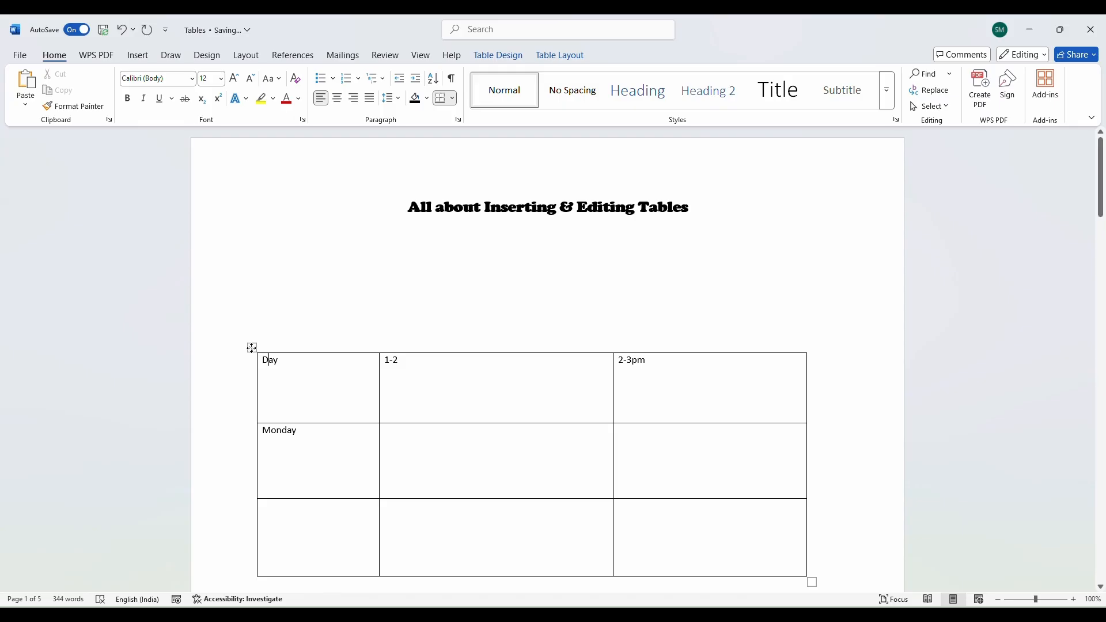
pyautogui.click(252, 348)
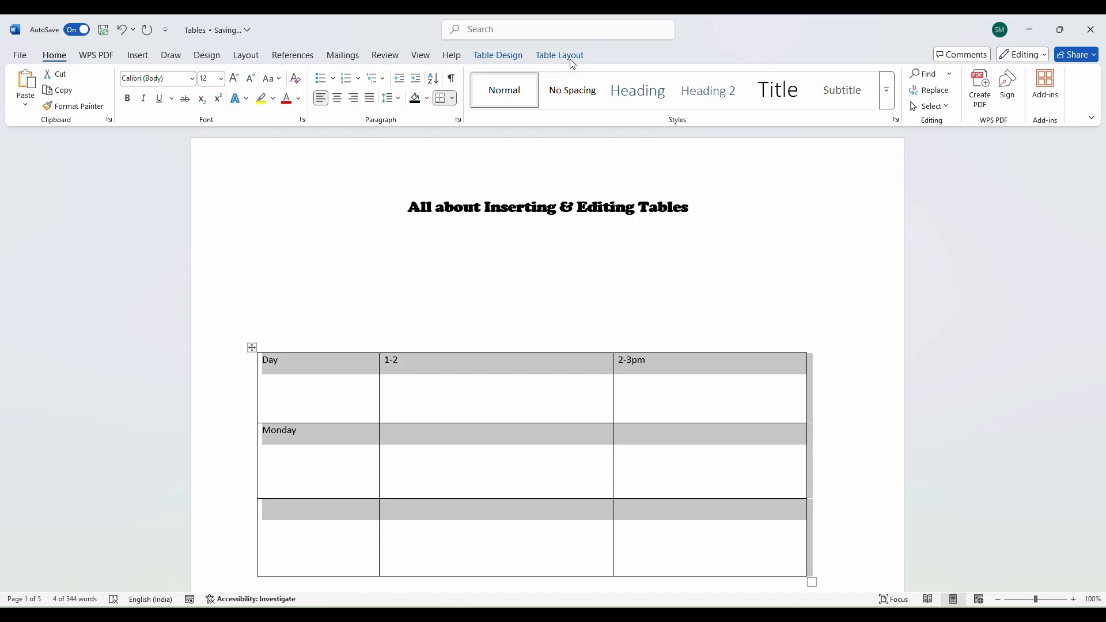
pyautogui.click(518, 57)
pyautogui.click(540, 61)
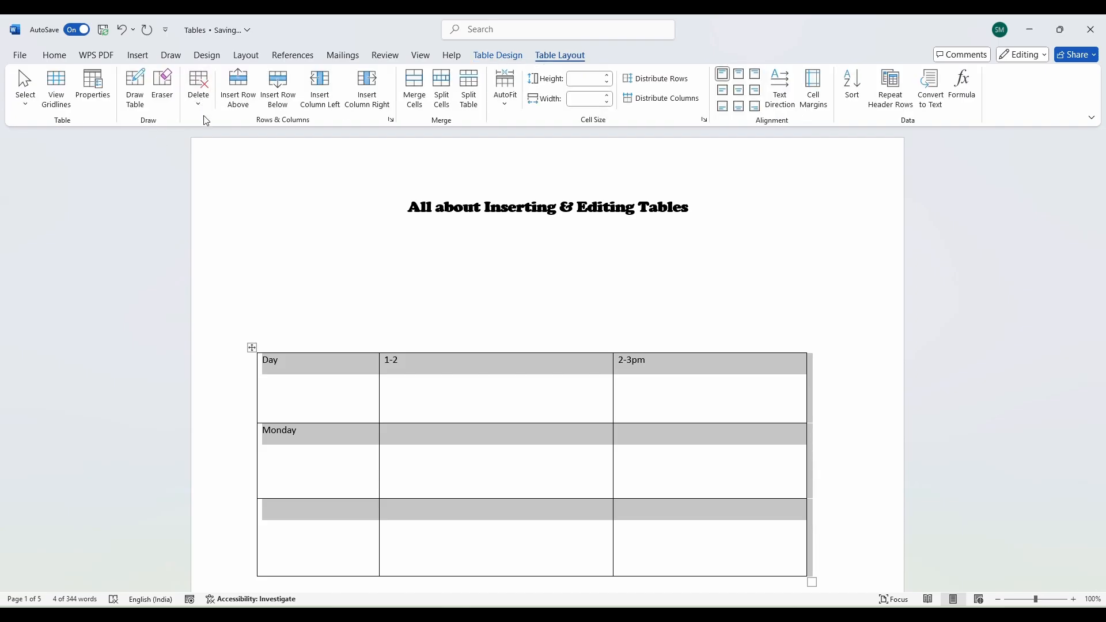
pyautogui.click(252, 347)
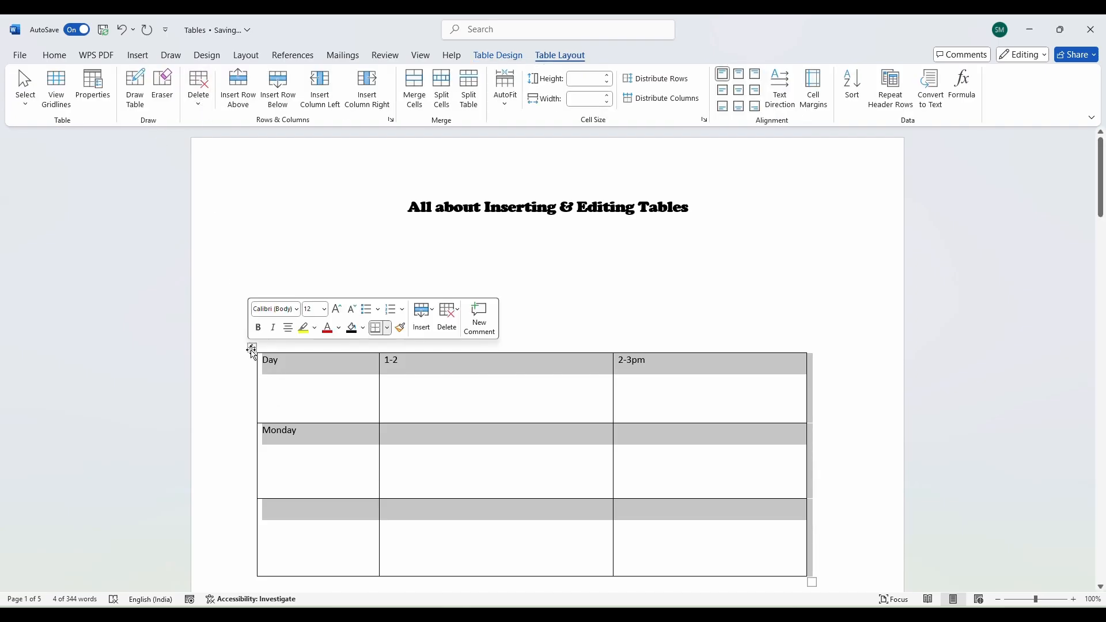
pyautogui.rightClick(274, 371)
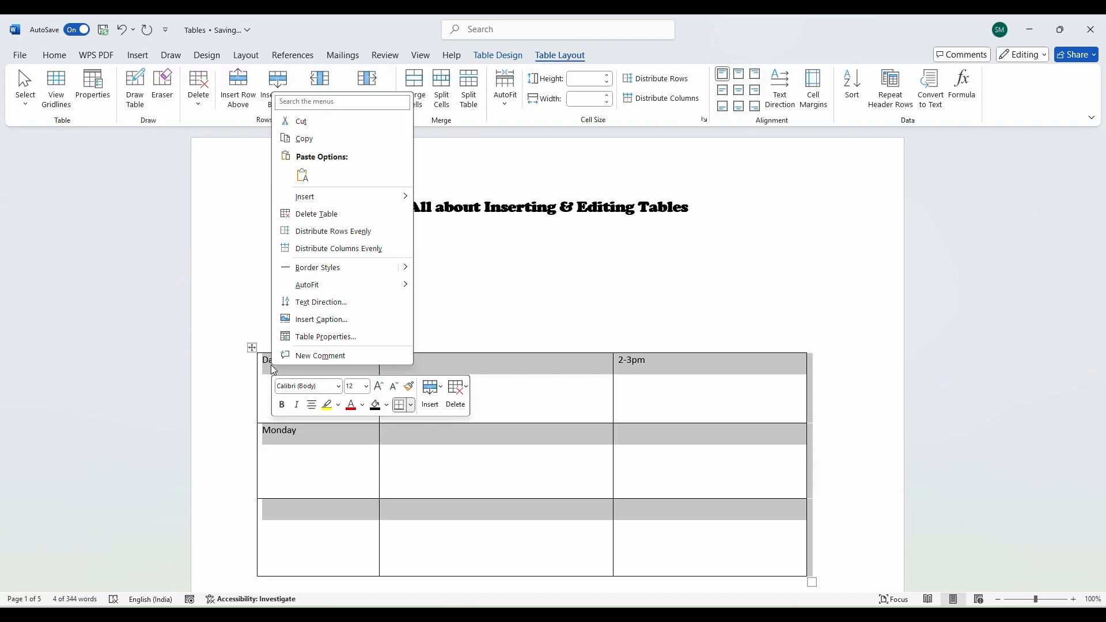
pyautogui.click(318, 215)
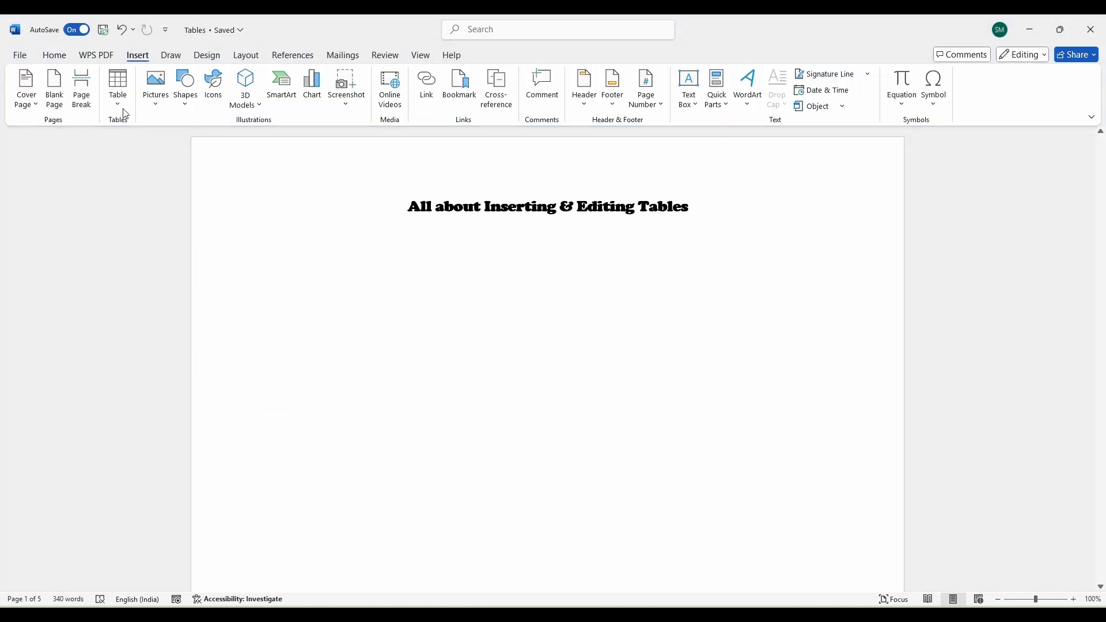
# Insert the built-in Calendar 2 quick table below the title.
pyautogui.click(120, 104)
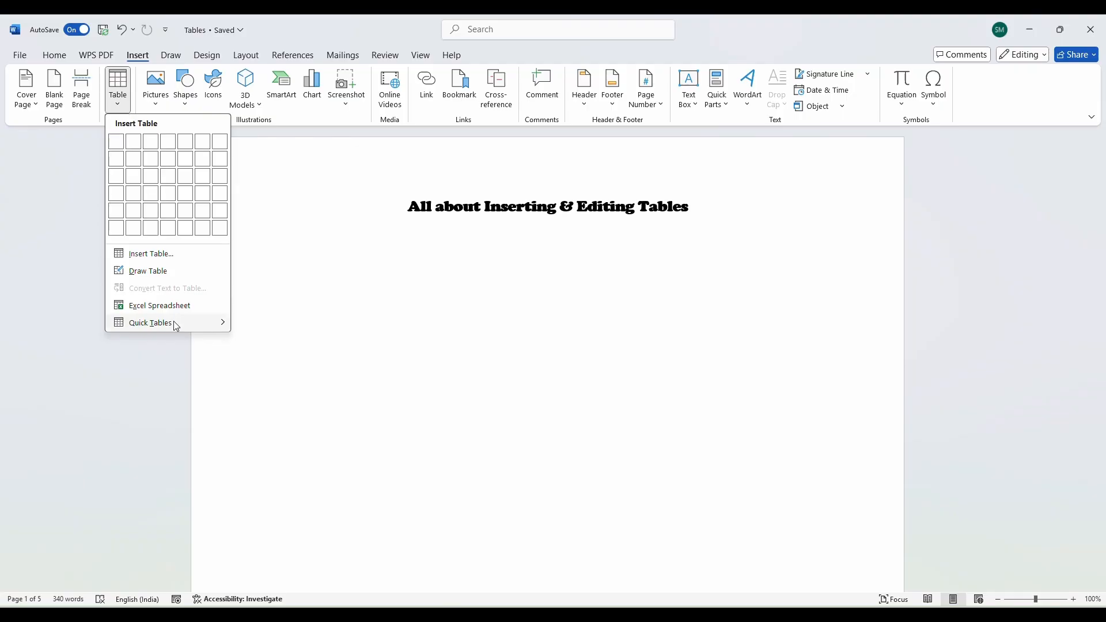
pyautogui.moveTo(170, 326)
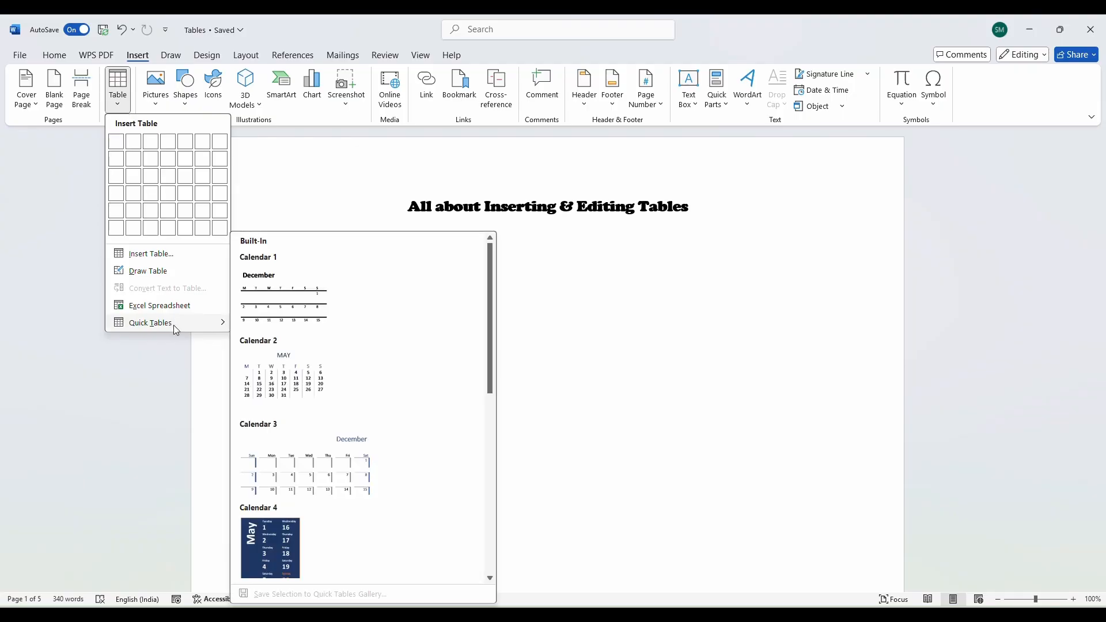
pyautogui.click(292, 376)
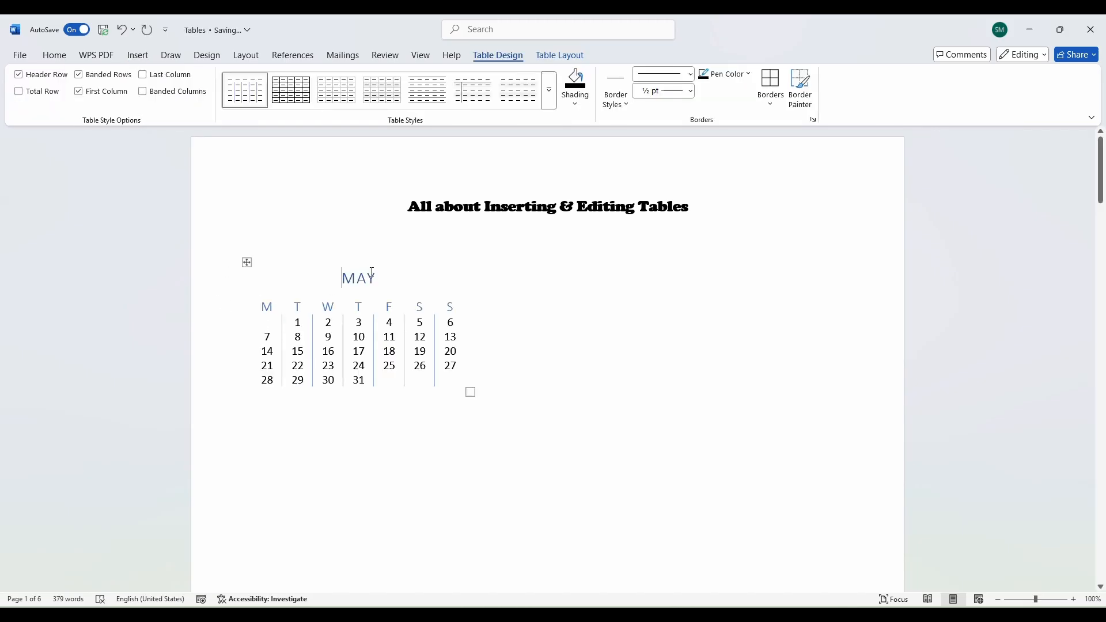
pyautogui.click(263, 307)
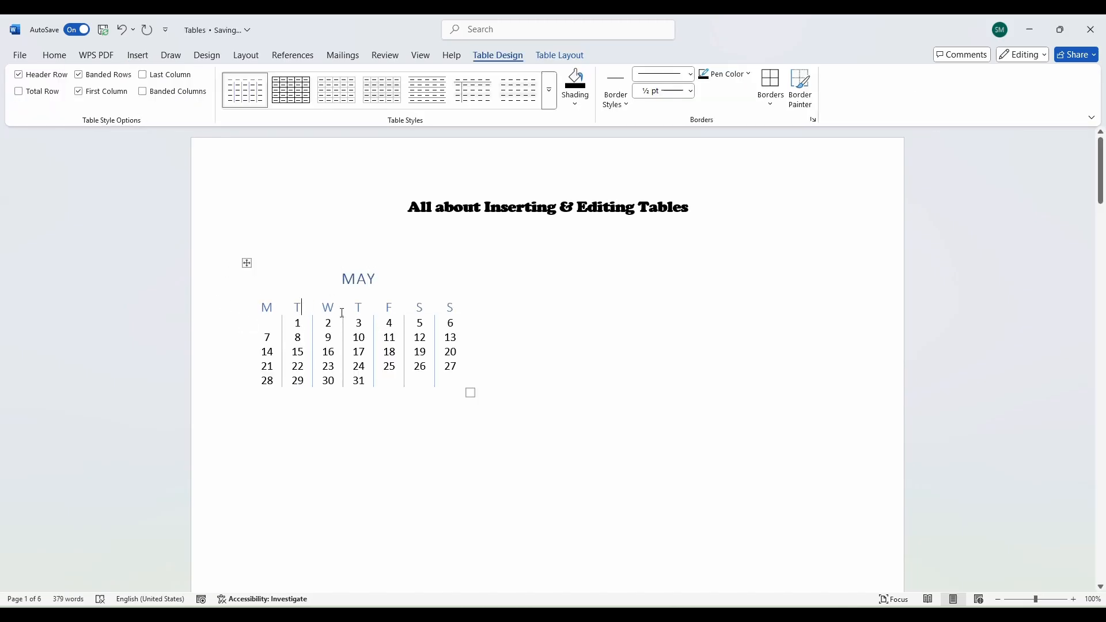
# Select the entire May calendar table and delete it.
pyautogui.click(247, 263)
pyautogui.rightClick(247, 263)
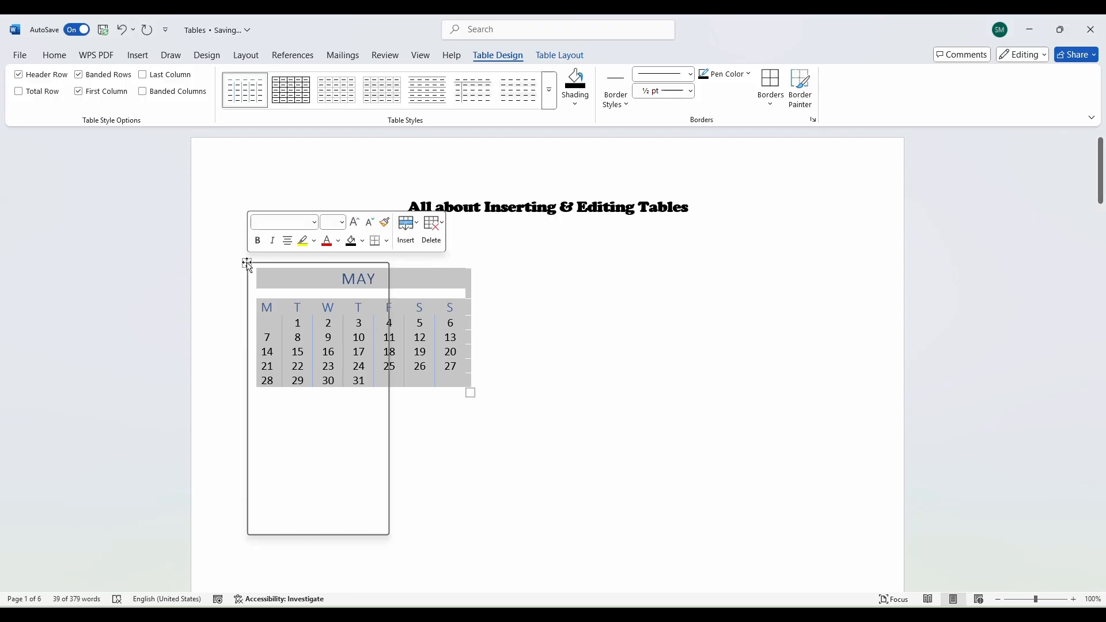
pyautogui.click(296, 383)
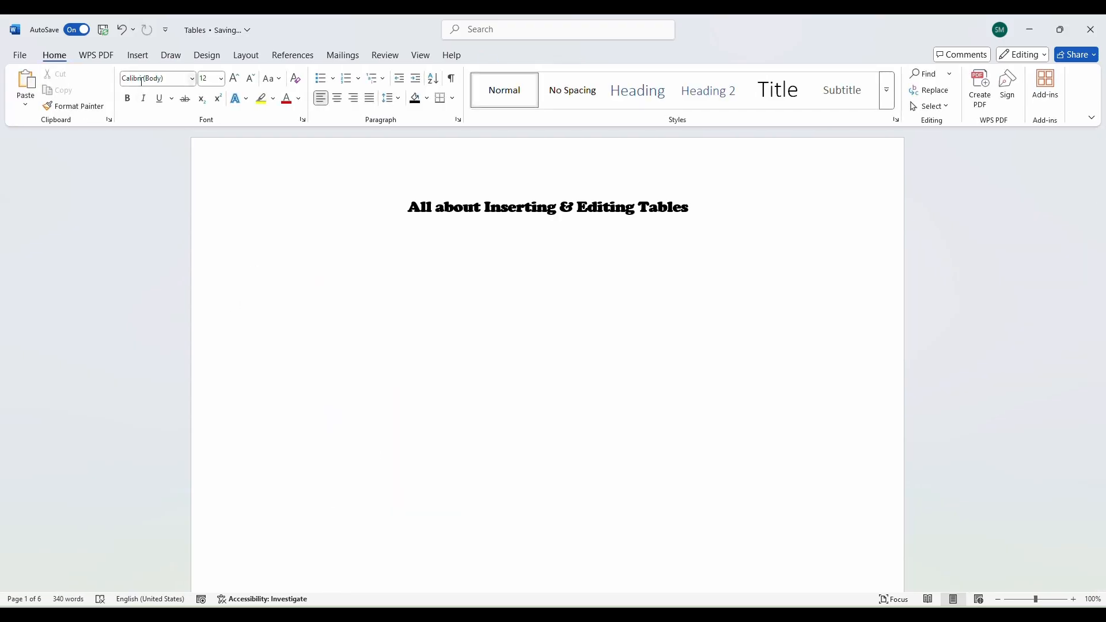
# Browse the built-in quick tables, and insert an Excel spreadsheet below the title instead, selecting cells B4 and B3 in it.
pyautogui.click(138, 55)
pyautogui.click(117, 86)
pyautogui.moveTo(173, 323)
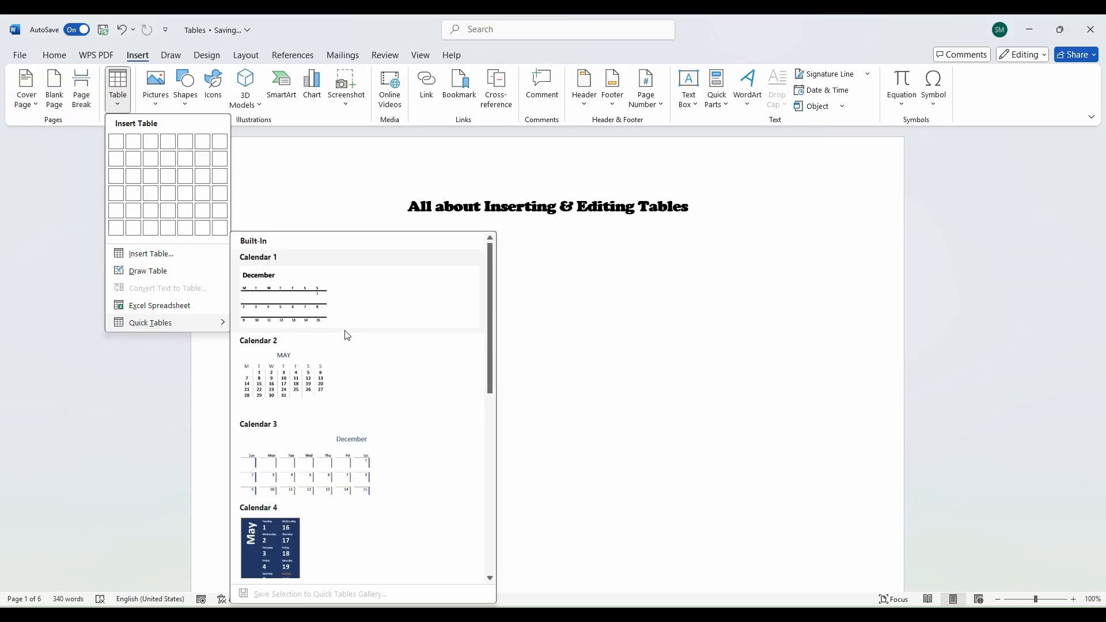
pyautogui.scroll(-5, 352, 339)
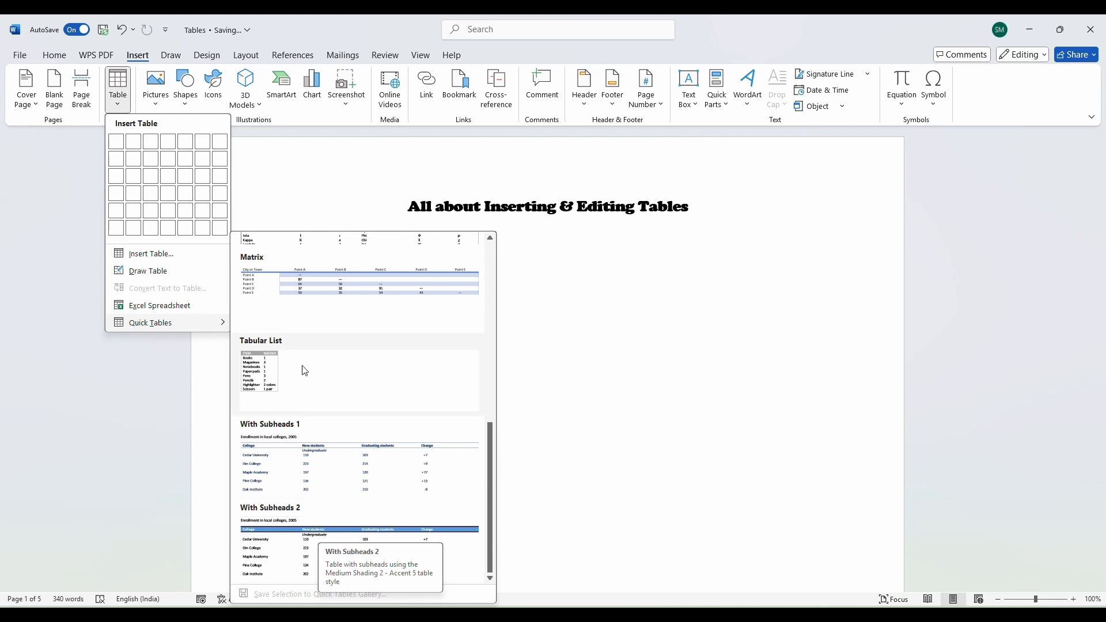
pyautogui.click(190, 307)
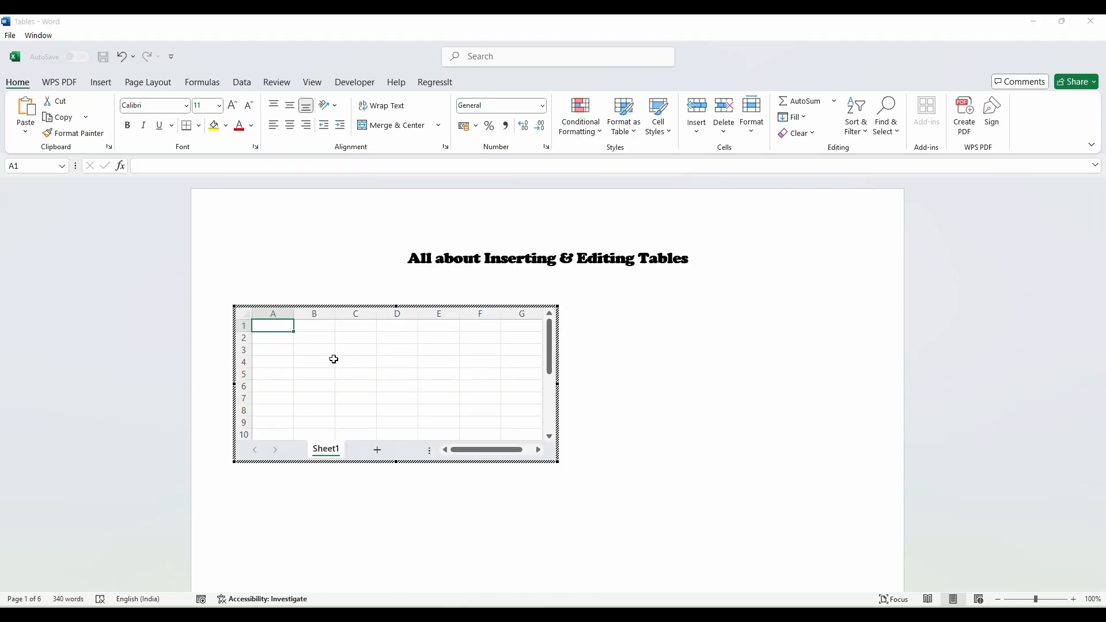
pyautogui.click(311, 362)
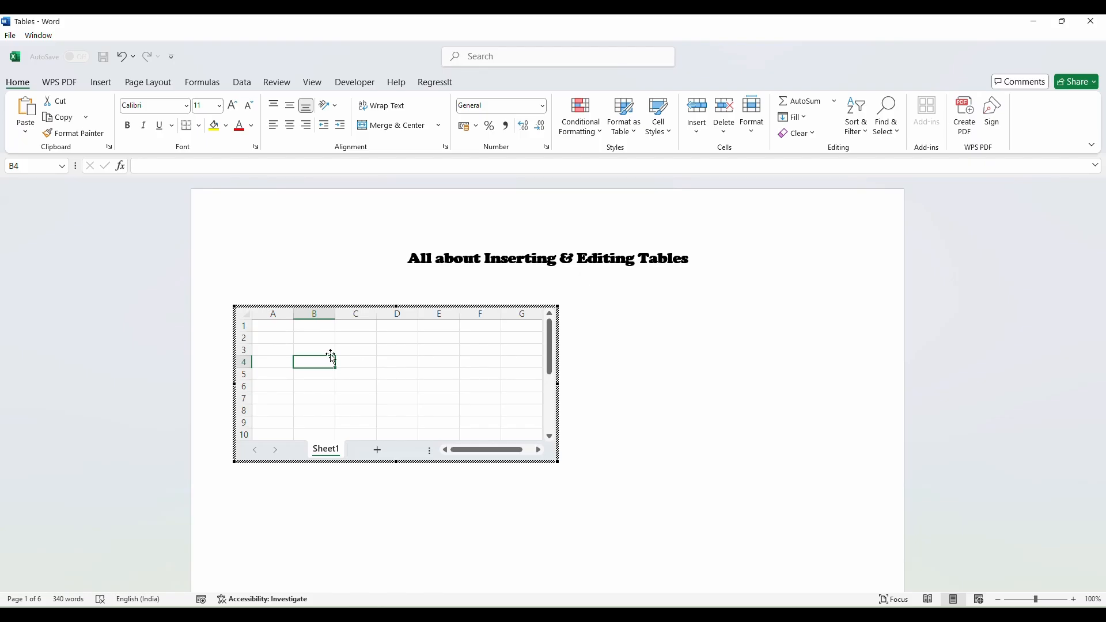
pyautogui.click(304, 349)
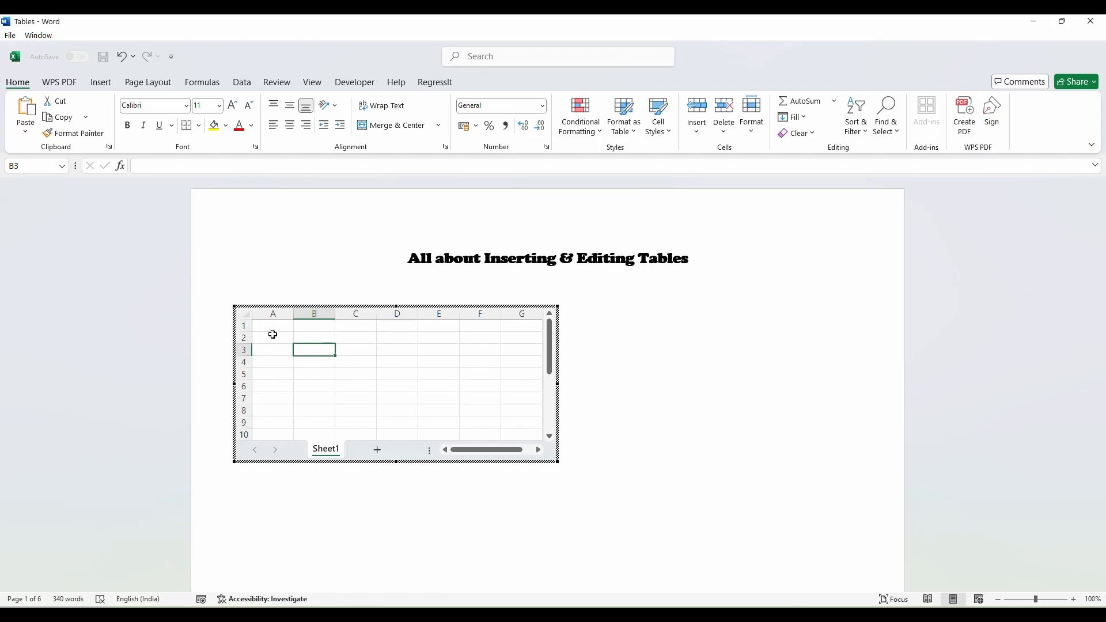
# Leave the embedded spreadsheet and undo its insertion.
pyautogui.click(234, 309)
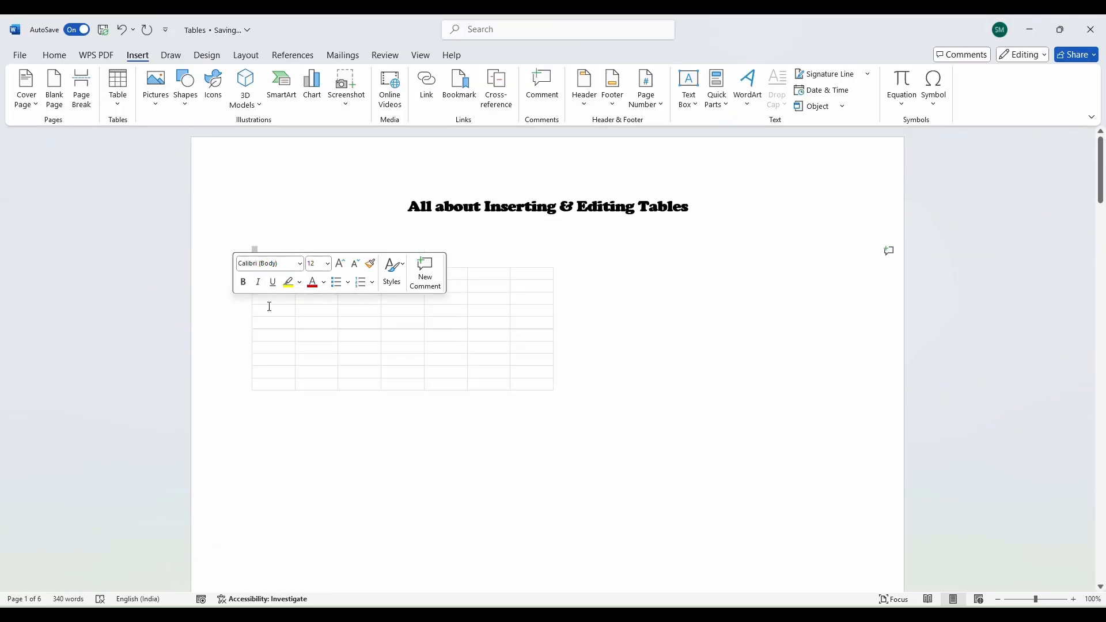
pyautogui.hotkey('ctrl', 'z')
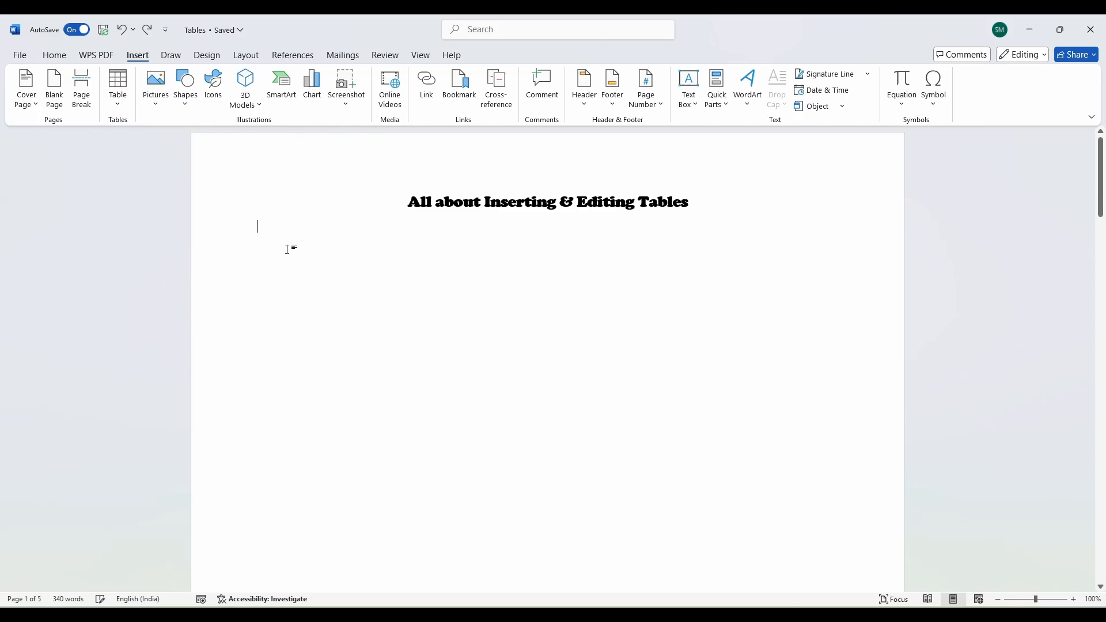
# Below the title, enter the comma-separated lines "Day, 1-2pm, 2-3pm" and "Monday, Task 1, Task2".
pyautogui.press('Return')
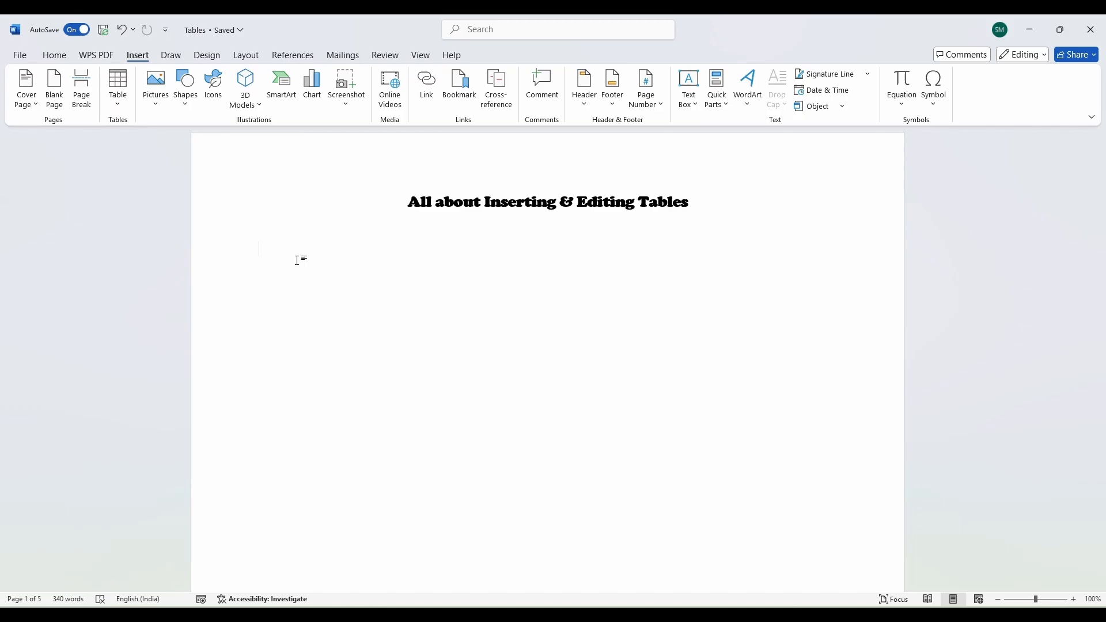
pyautogui.write('Day')
pyautogui.write(', 1-2pm, 2-3')
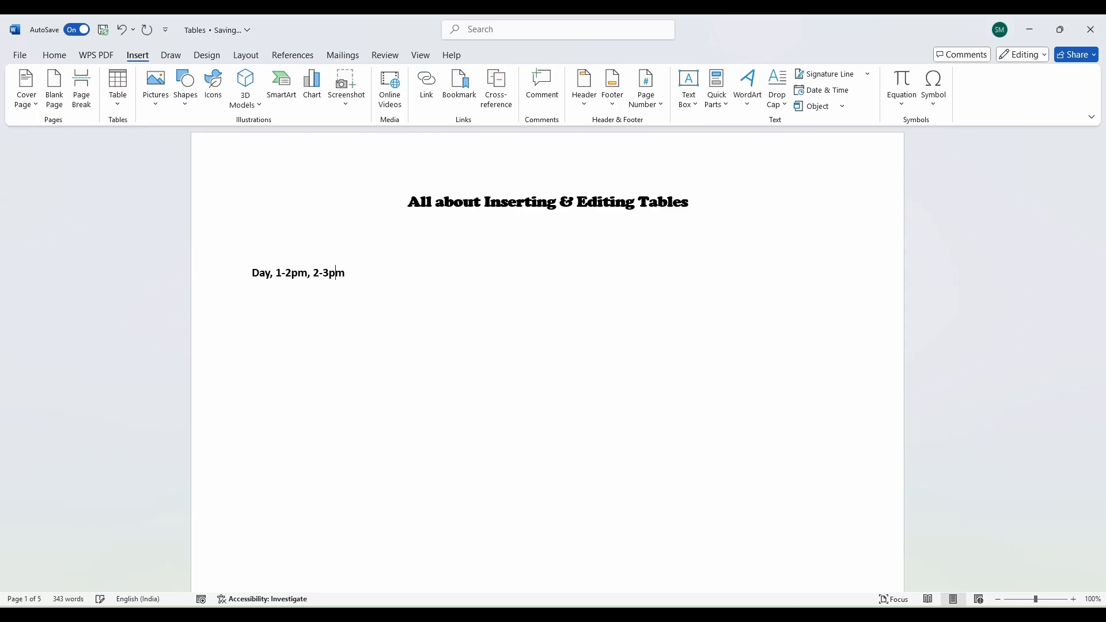
pyautogui.write('pm')
pyautogui.press('Return')
pyautogui.press('Return')
pyautogui.write('Monday, Task 1, Task2')
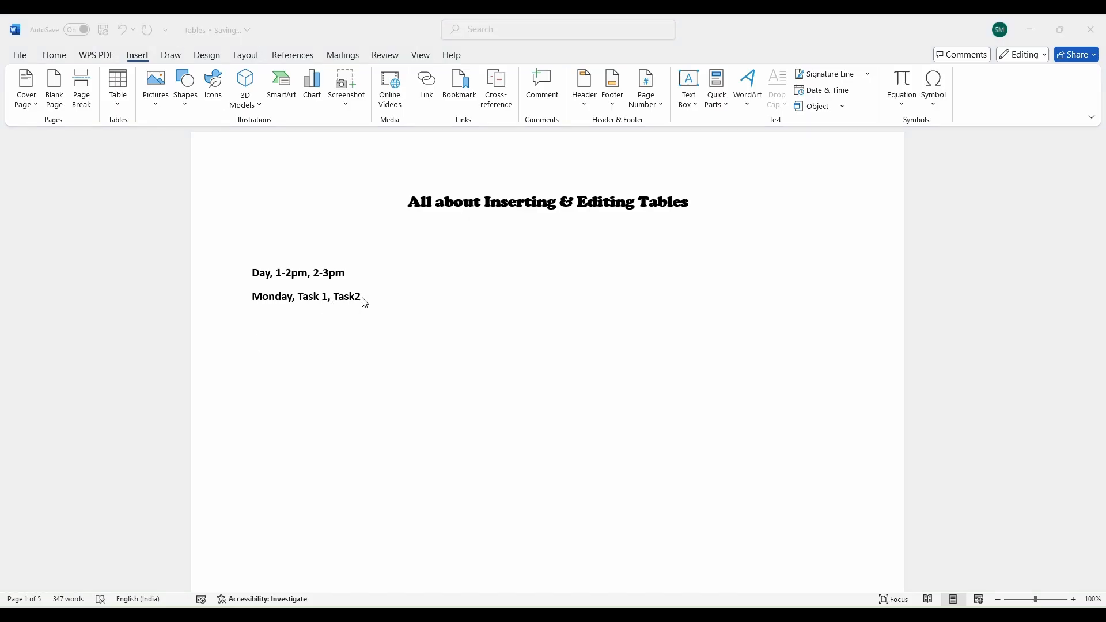
# Add a third comma-separated line "Tuesday, T1, T2" below the Monday line.
pyautogui.click(392, 294)
pyautogui.press('Return')
pyautogui.write('Tu')
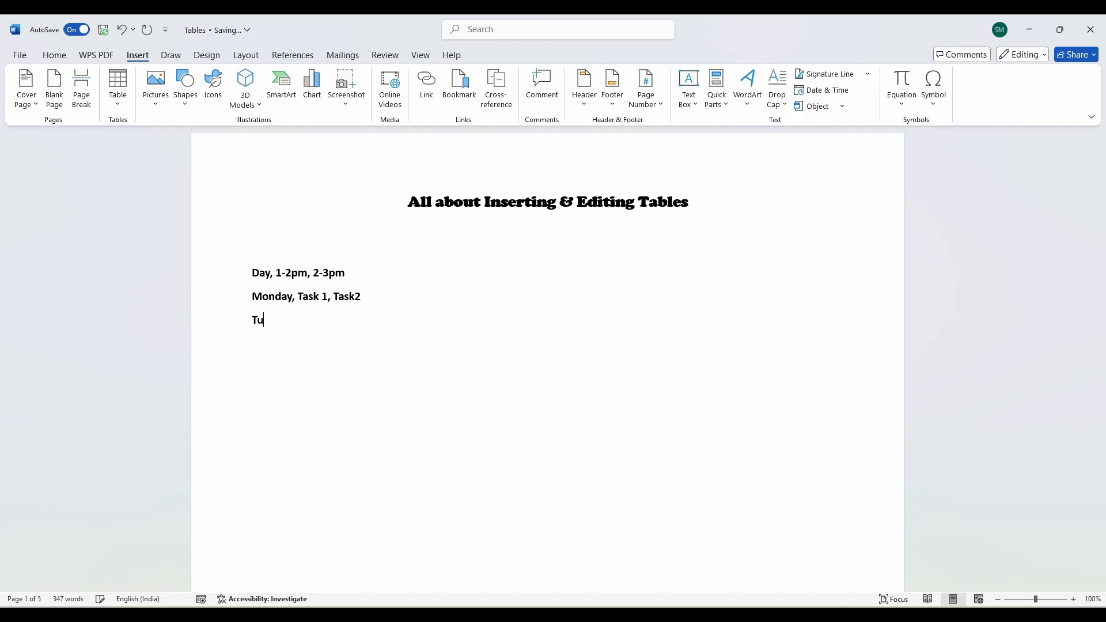
pyautogui.write('esday, T1, T2')
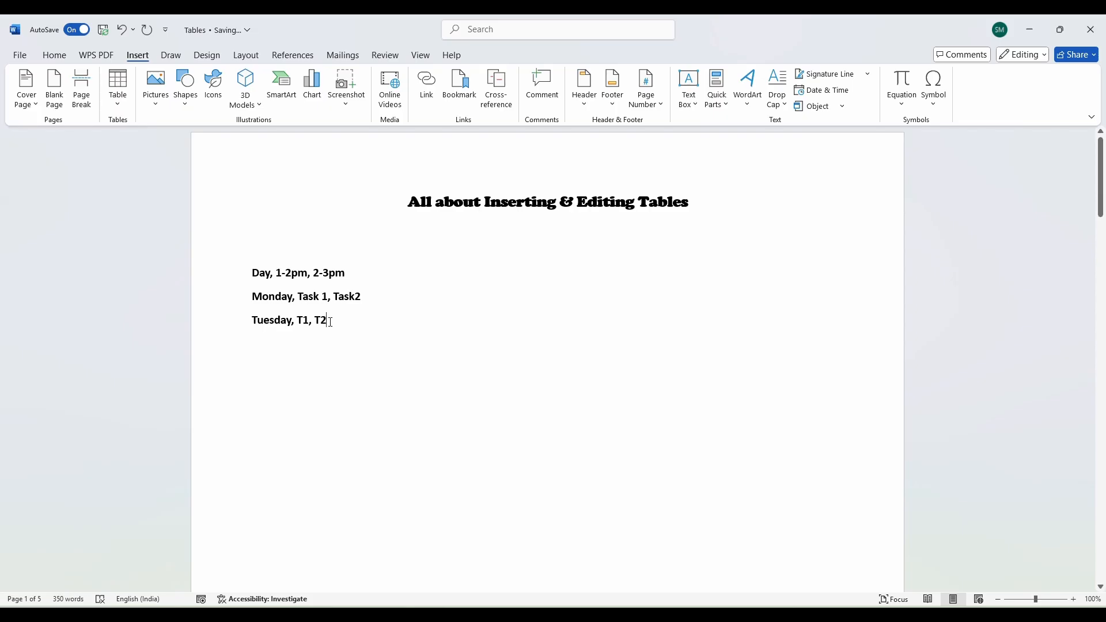
# Convert the Day, Monday and Tuesday lines into a three-column table, separating the text at commas, and select the whole table.
pyautogui.moveTo(332, 323); pyautogui.dragTo(252, 275)
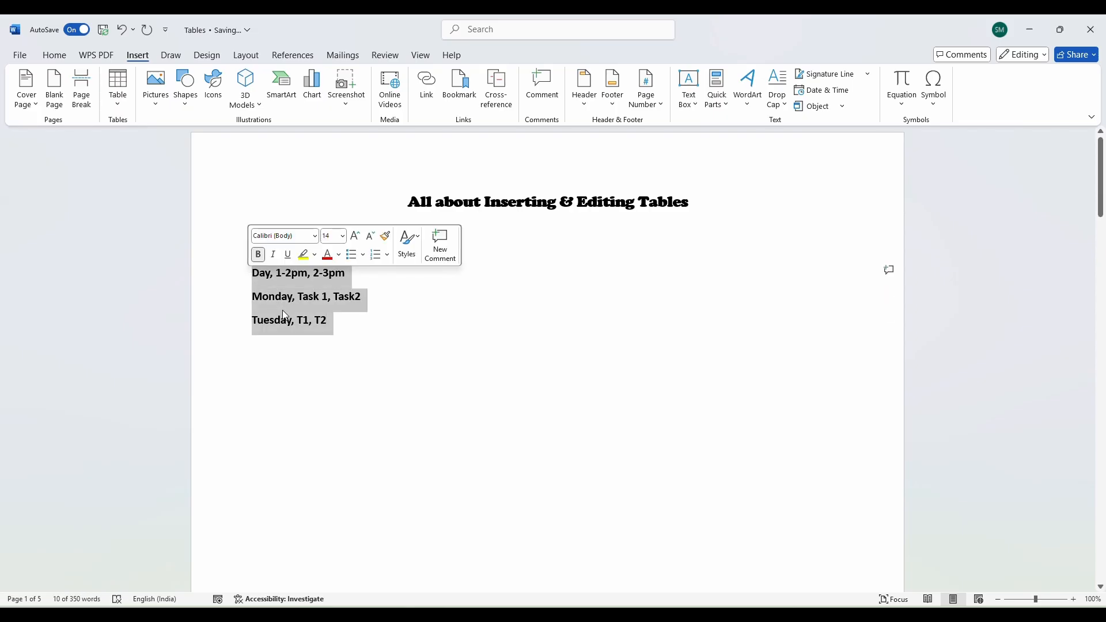
pyautogui.click(127, 106)
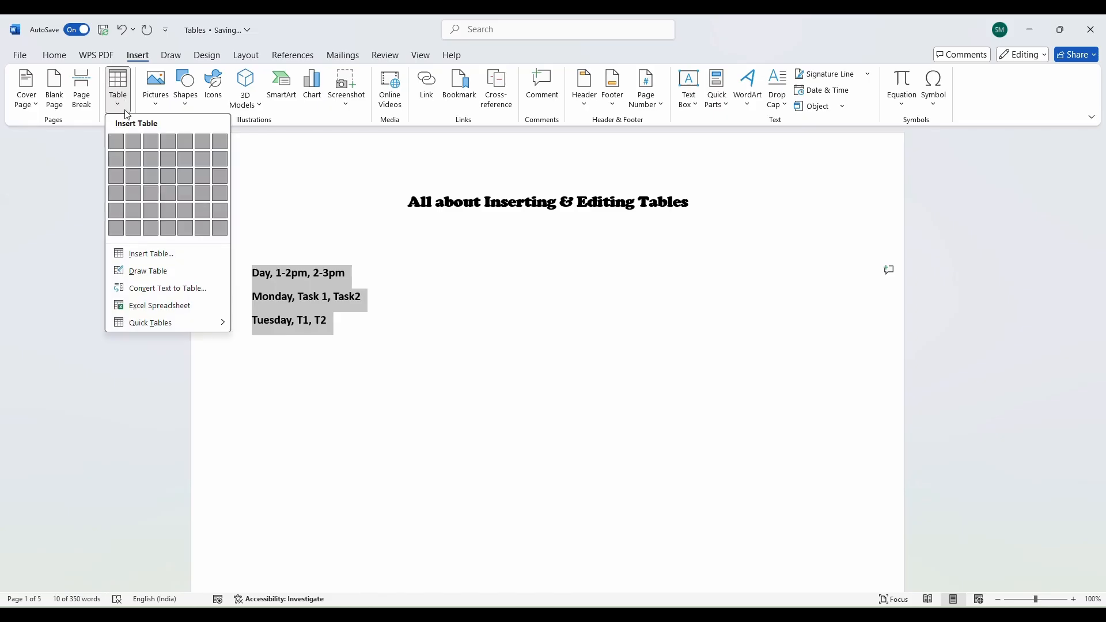
pyautogui.click(168, 289)
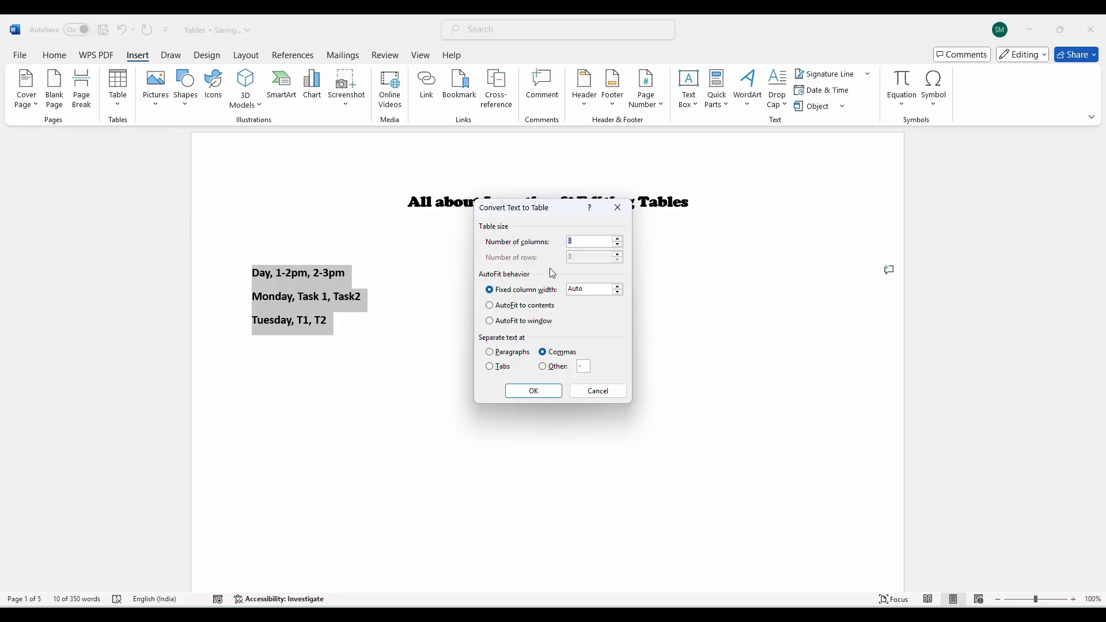
pyautogui.click(580, 242)
pyautogui.click(548, 397)
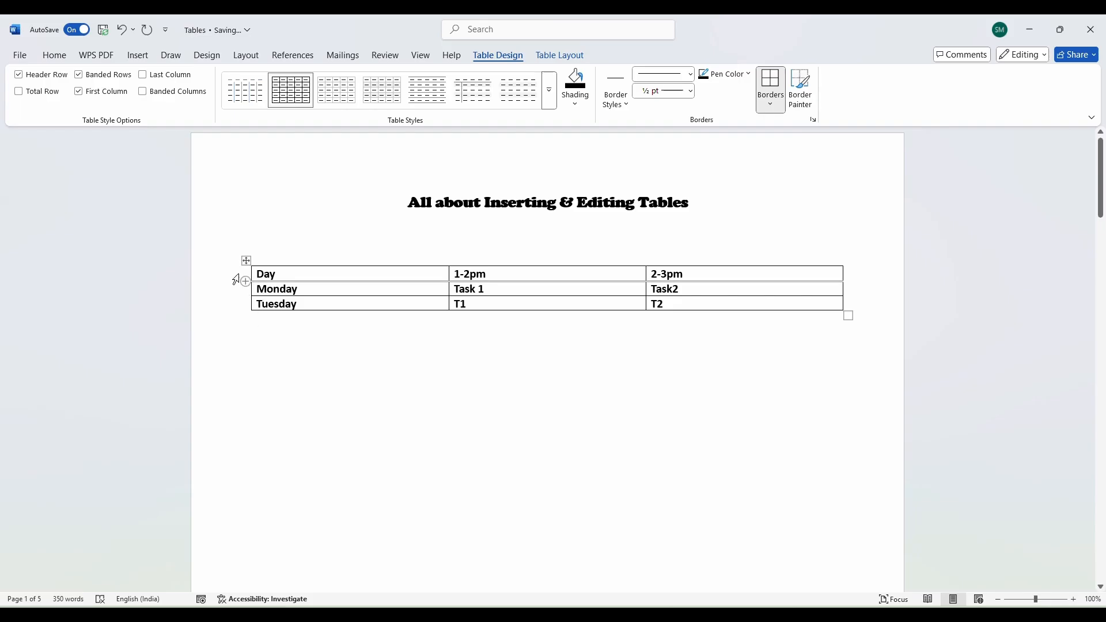
pyautogui.click(246, 261)
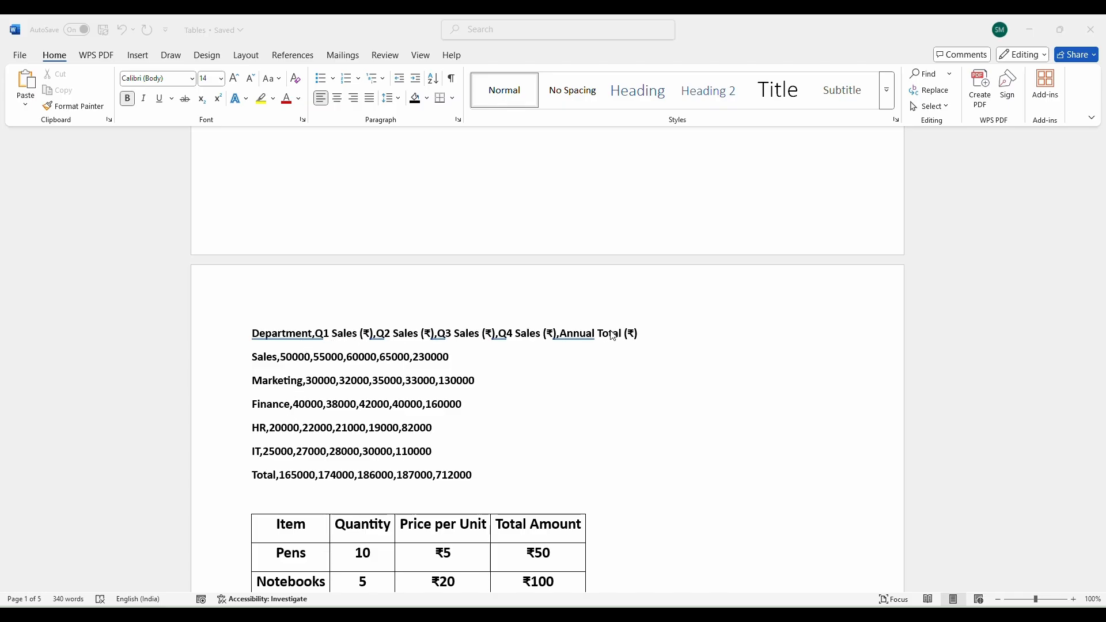
# Convert the comma-separated department sales lines on page 2 into a six-column table, separating the text at commas.
pyautogui.click(483, 477)
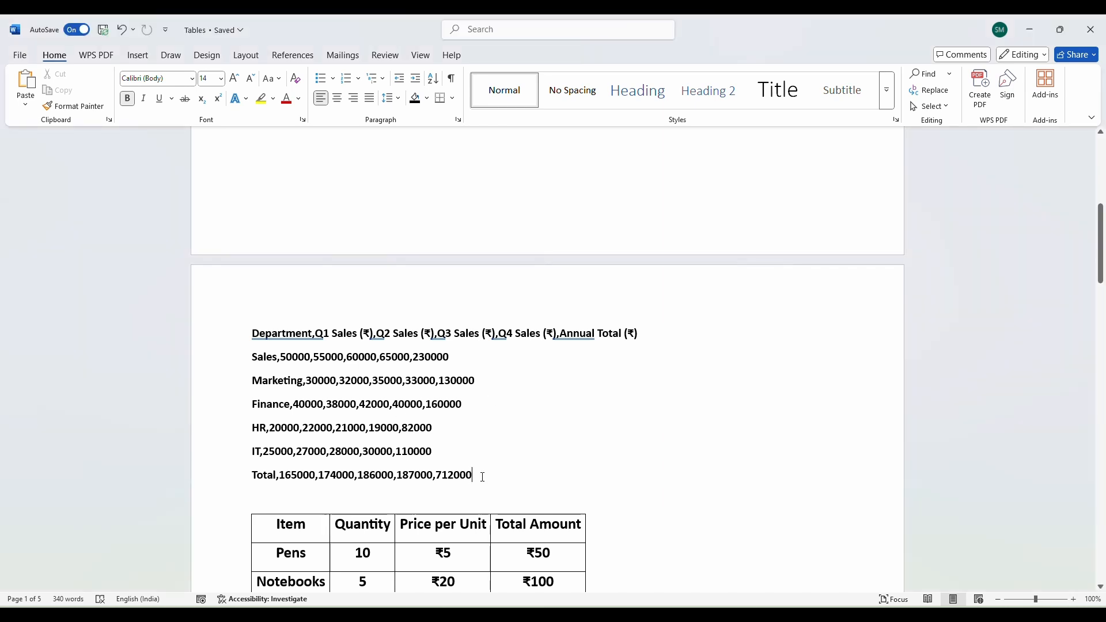
pyautogui.moveTo(483, 477); pyautogui.dragTo(214, 340)
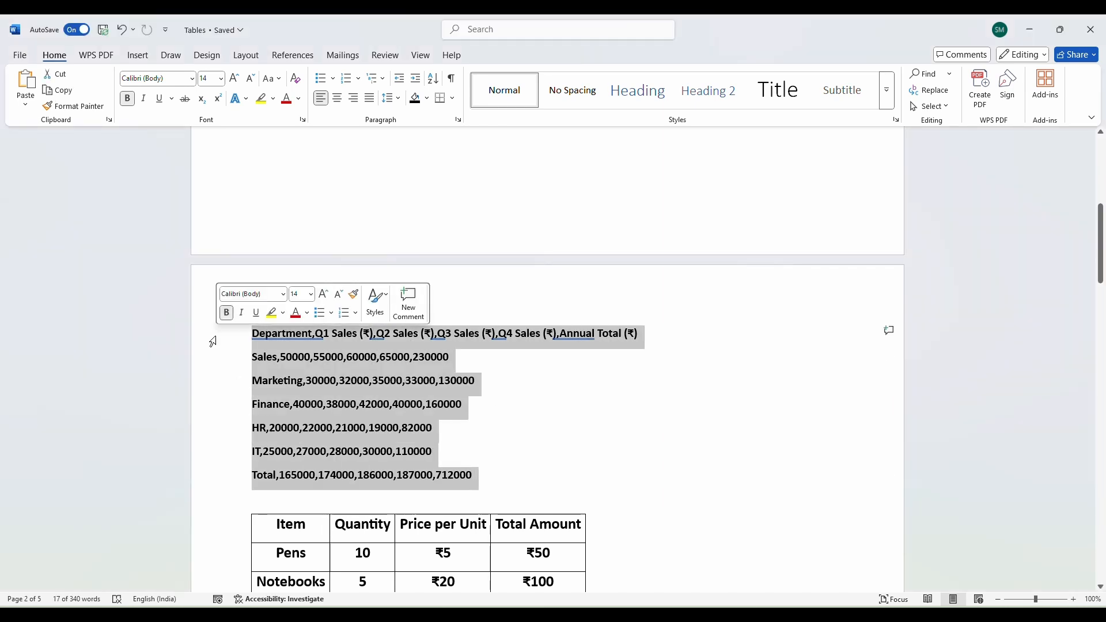
pyautogui.click(136, 55)
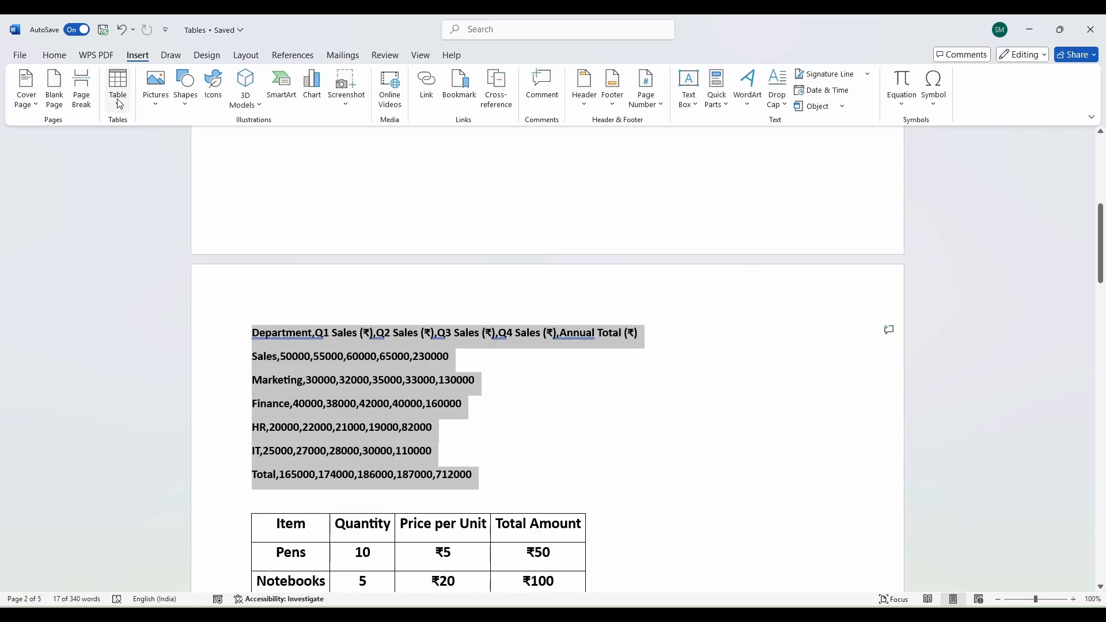
pyautogui.click(116, 88)
pyautogui.click(186, 286)
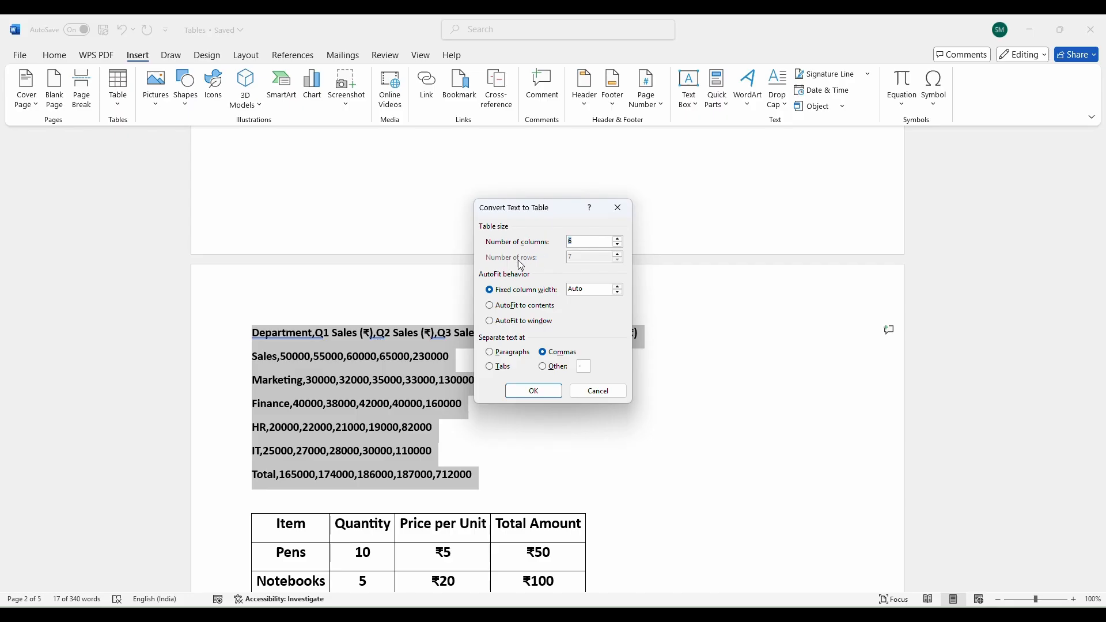
pyautogui.click(553, 394)
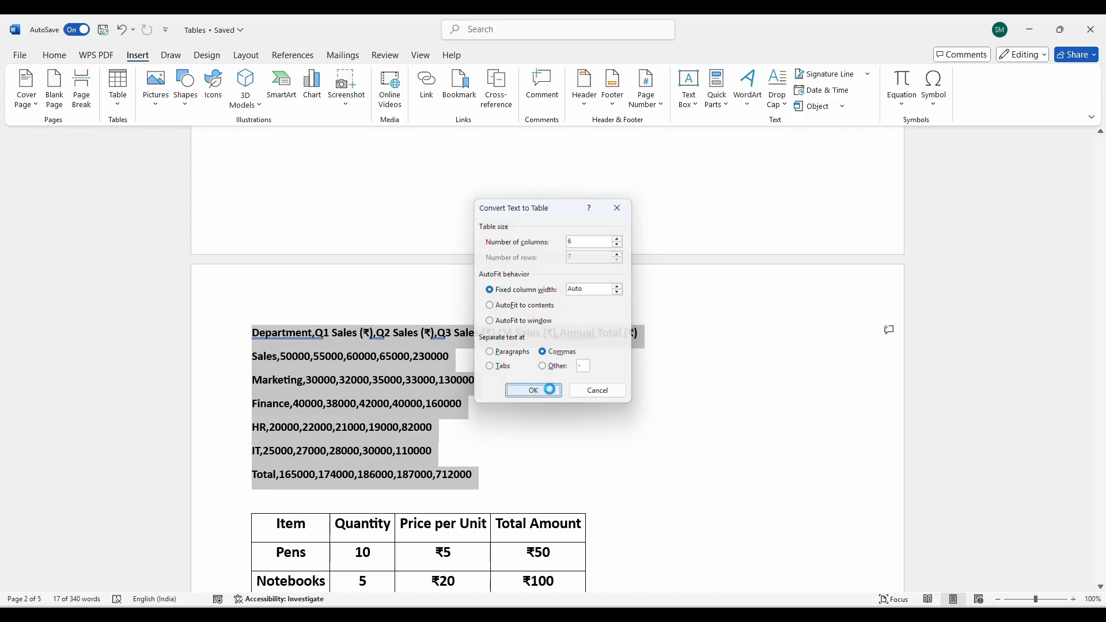
pyautogui.click(625, 386)
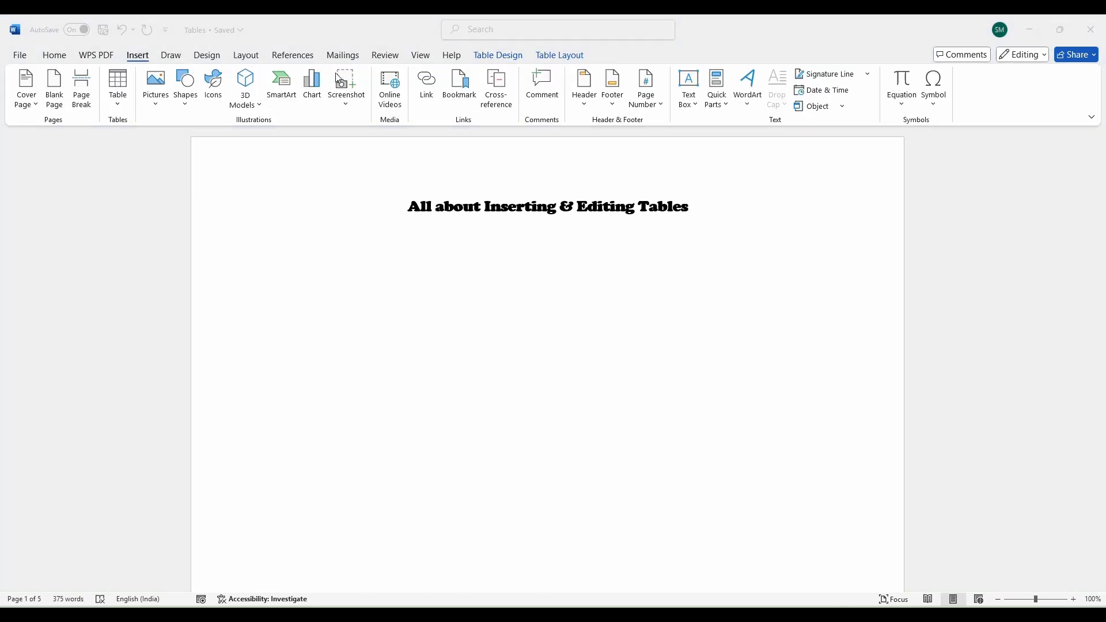
# Insert a blank table with 6 columns and 7 rows below the title on page 1.
pyautogui.click(122, 120)
pyautogui.click(117, 98)
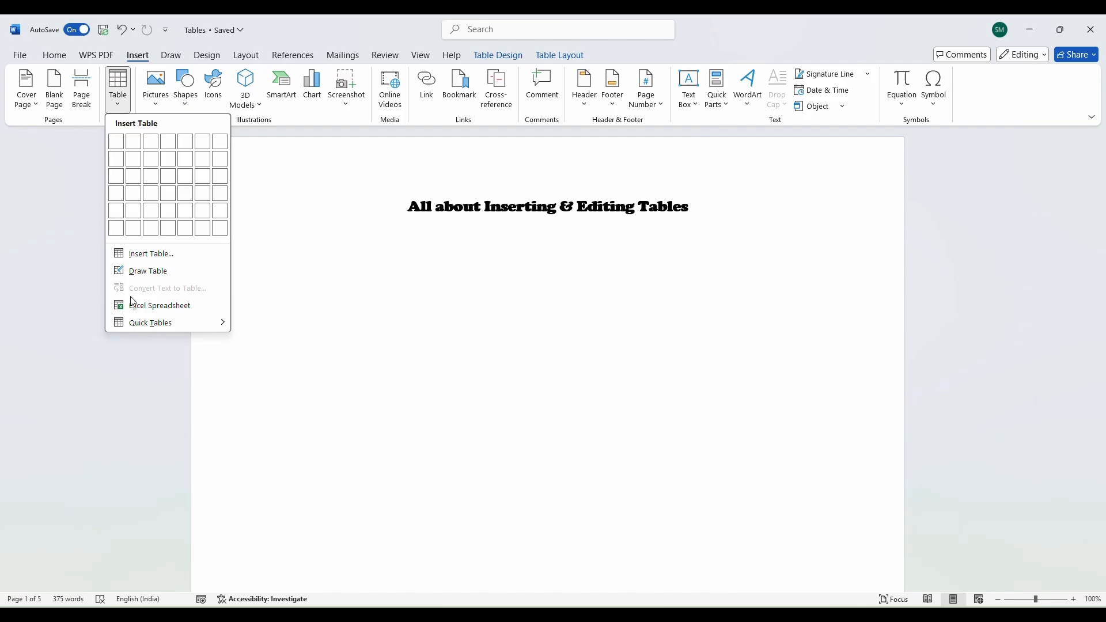
pyautogui.click(154, 255)
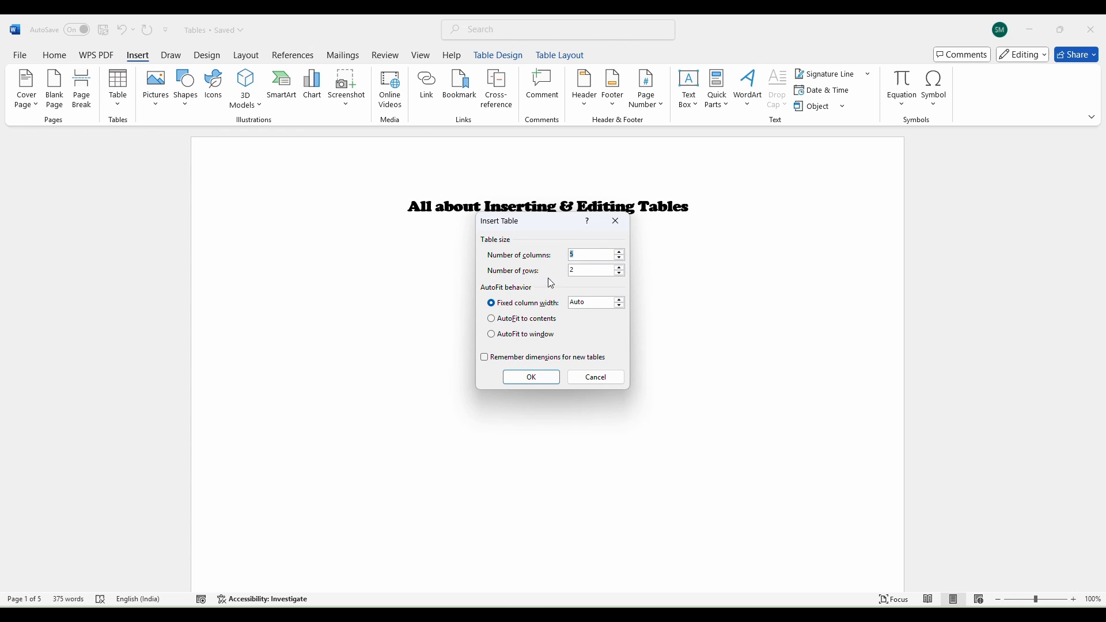
pyautogui.doubleClick(574, 271)
pyautogui.moveTo(581, 254); pyautogui.dragTo(571, 258)
pyautogui.click(530, 383)
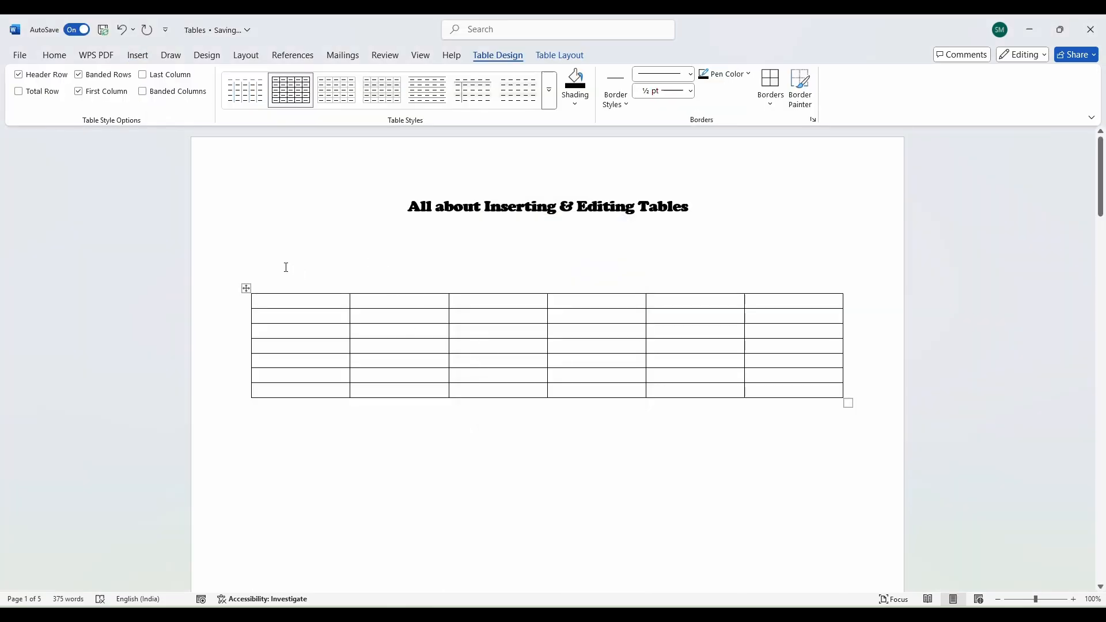
# Place the cursor in several cells of the blank table, and select its entire first row and first column.
pyautogui.click(268, 426)
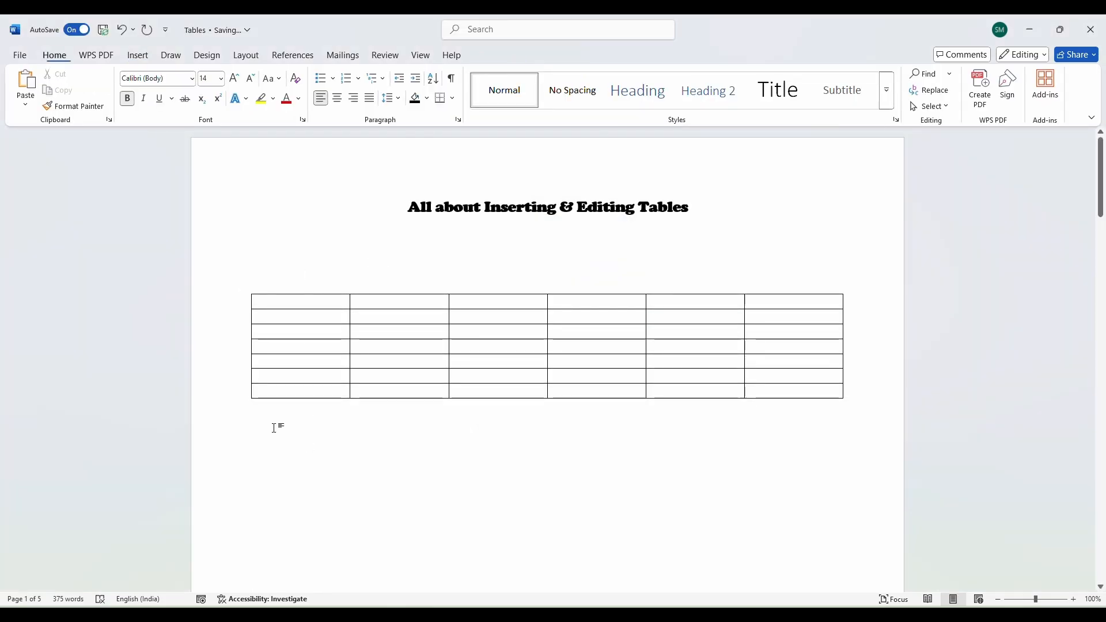
pyautogui.click(279, 254)
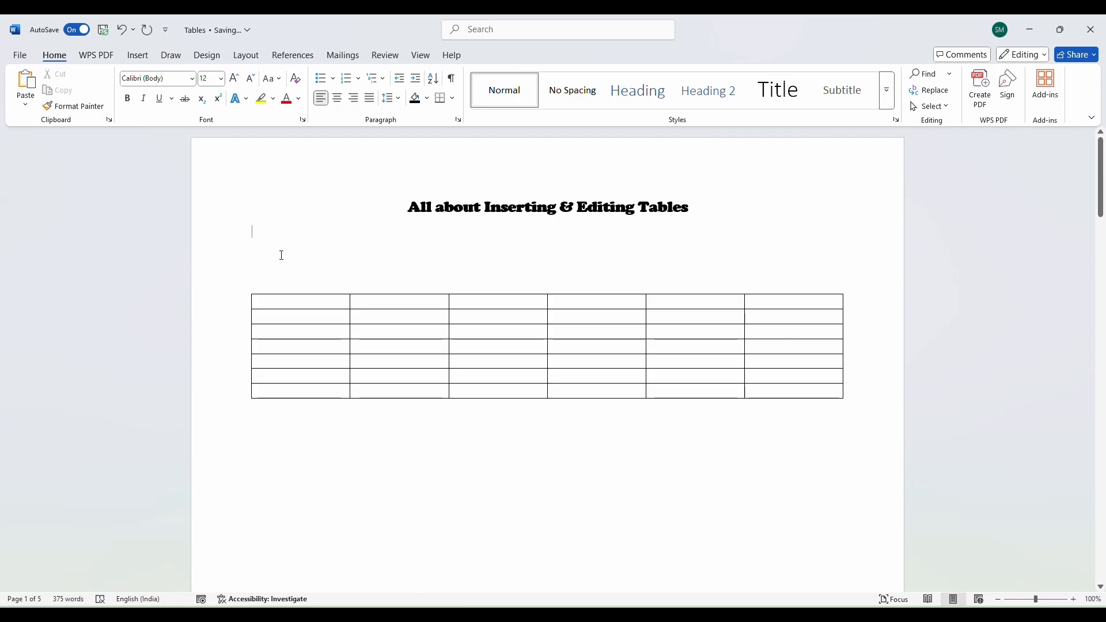
pyautogui.click(296, 300)
pyautogui.click(378, 303)
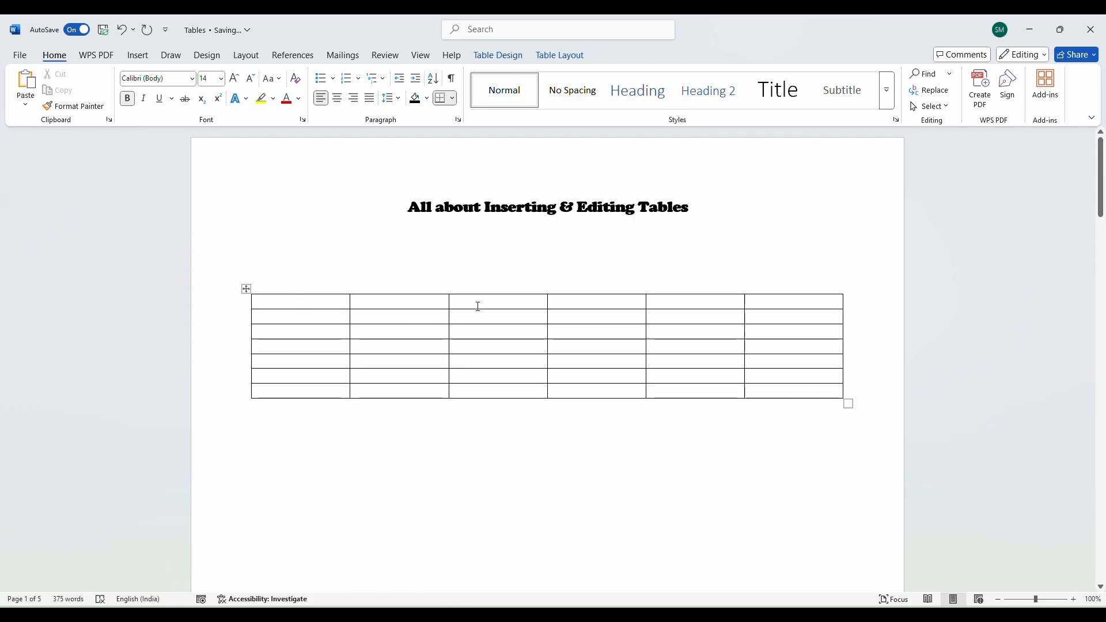
pyautogui.click(476, 305)
pyautogui.click(586, 307)
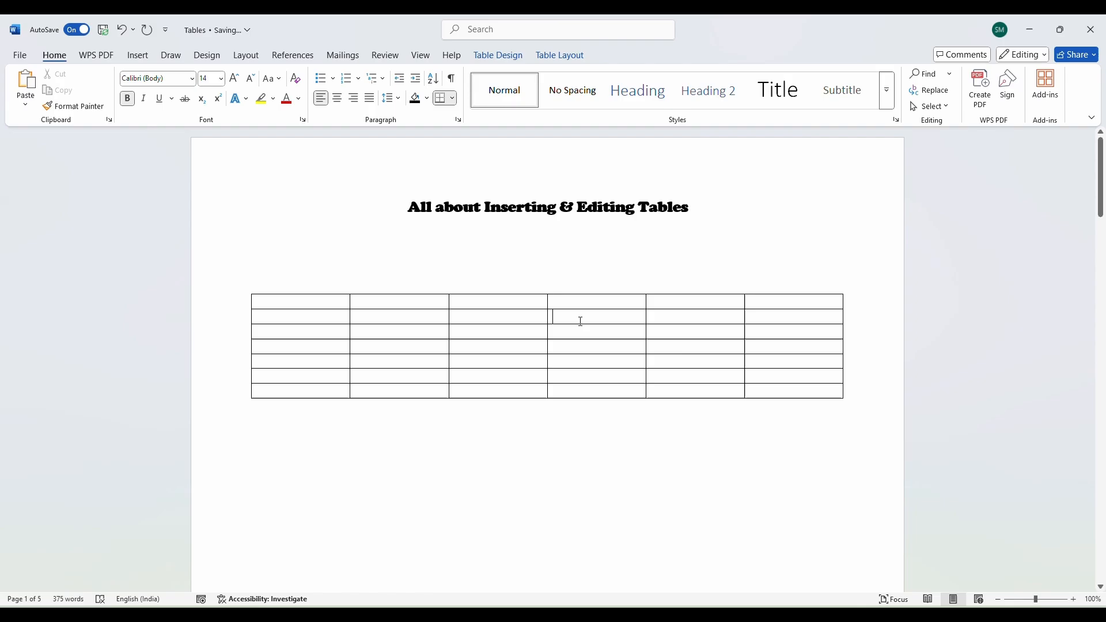
pyautogui.click(667, 308)
pyautogui.moveTo(304, 306); pyautogui.dragTo(748, 306)
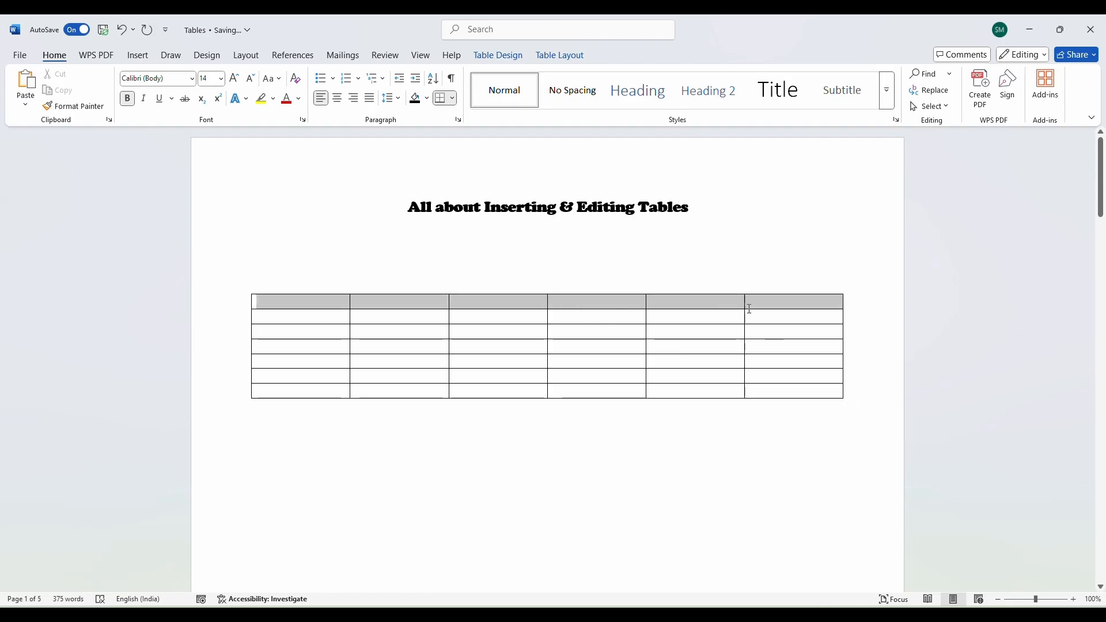
pyautogui.moveTo(284, 306); pyautogui.dragTo(285, 389)
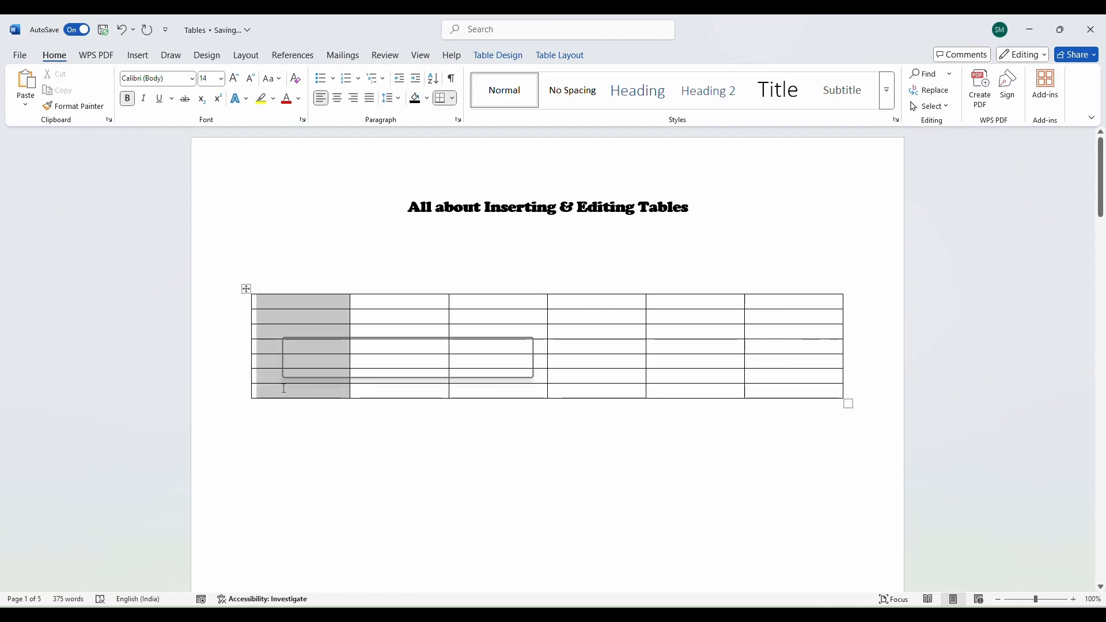
pyautogui.click(373, 341)
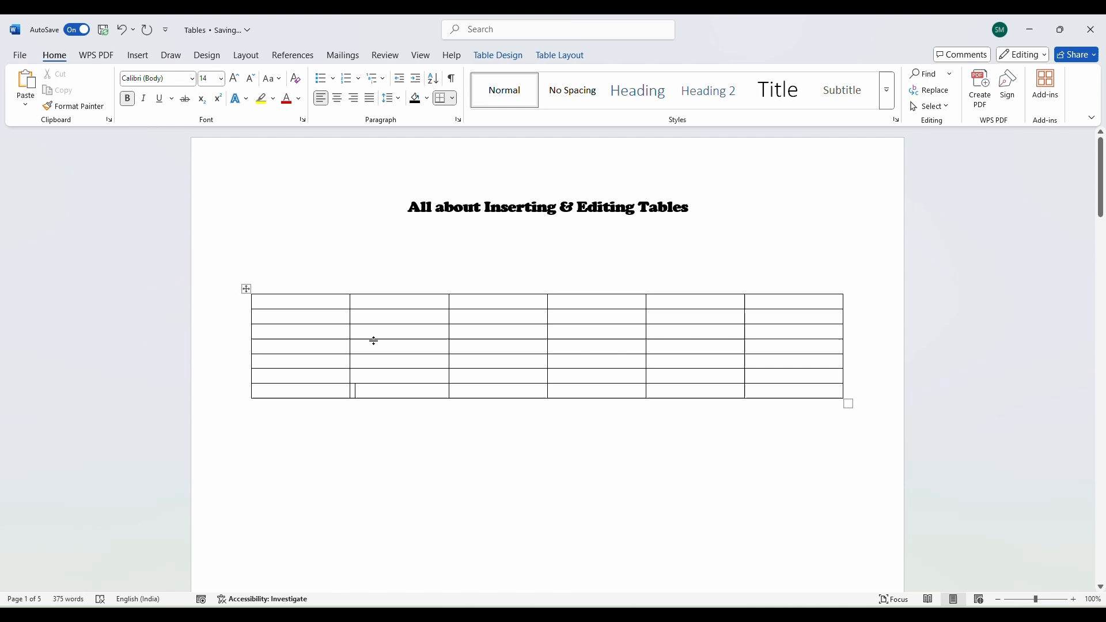
pyautogui.moveTo(311, 307); pyautogui.dragTo(404, 314)
pyautogui.click(329, 305)
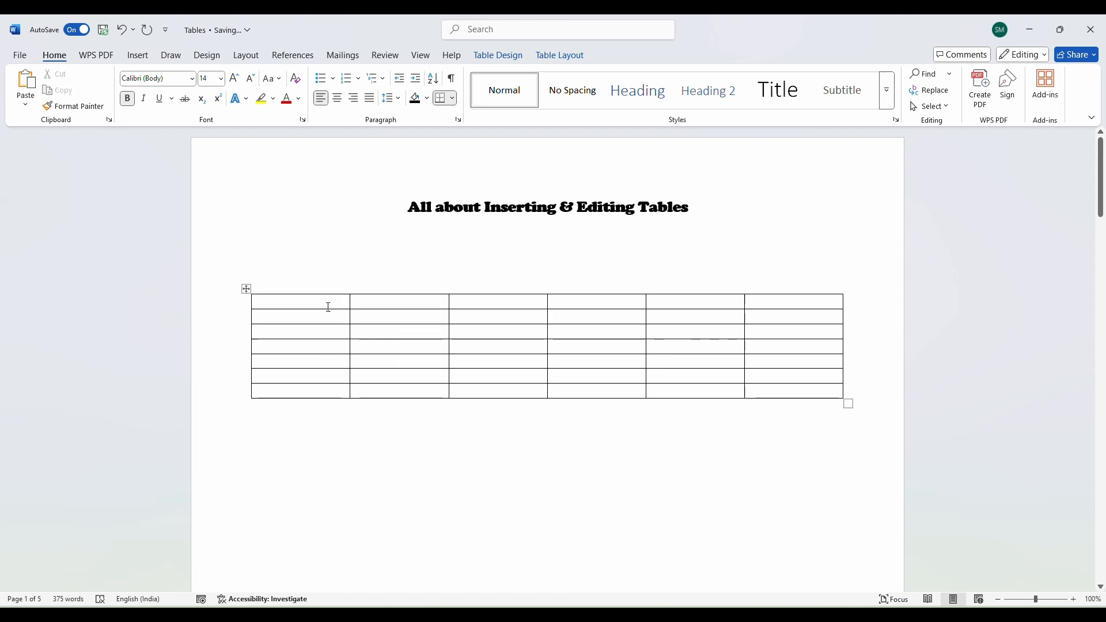
# Enter "abc" in the second and third cells of the blank table's second row, and select the filled cells.
pyautogui.click(367, 317)
pyautogui.write('abc')
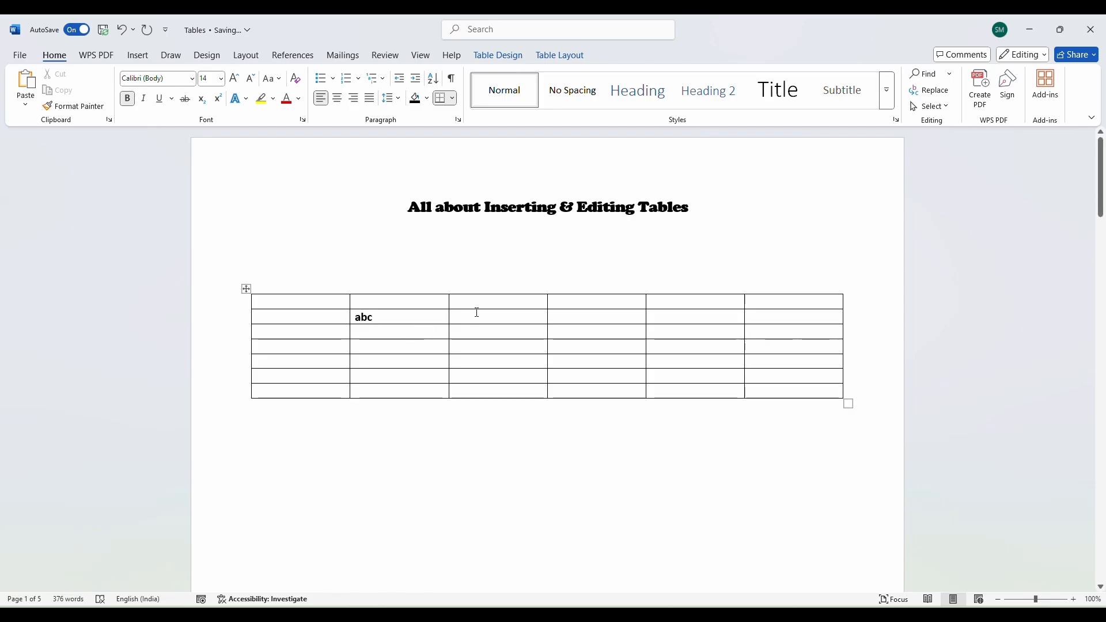
pyautogui.click(478, 321)
pyautogui.write('abc')
pyautogui.moveTo(494, 316); pyautogui.dragTo(349, 316)
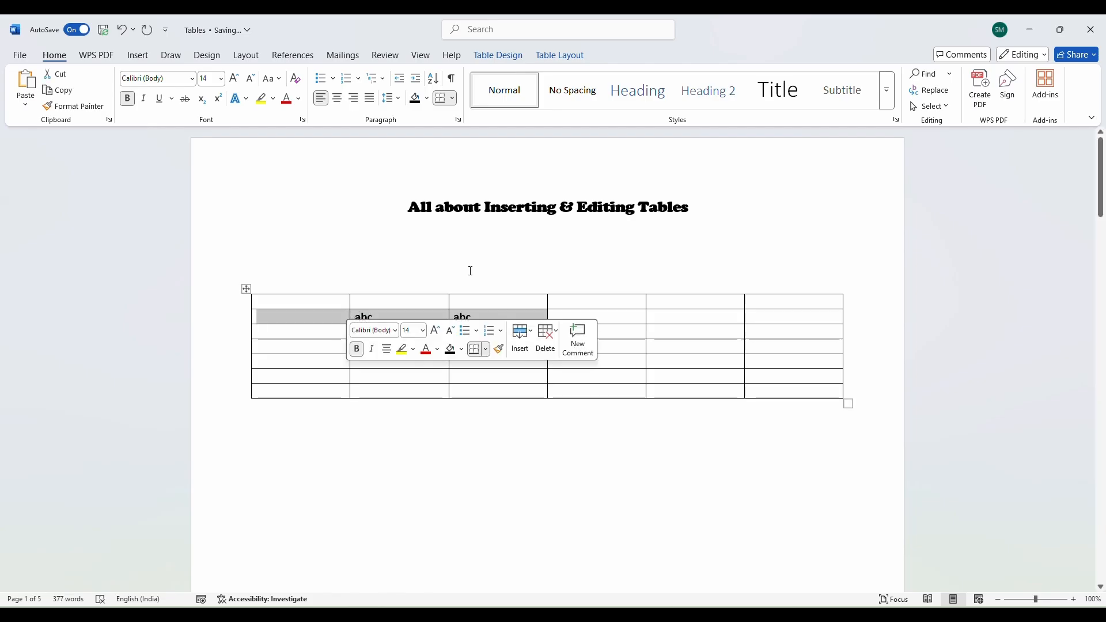
pyautogui.click(659, 358)
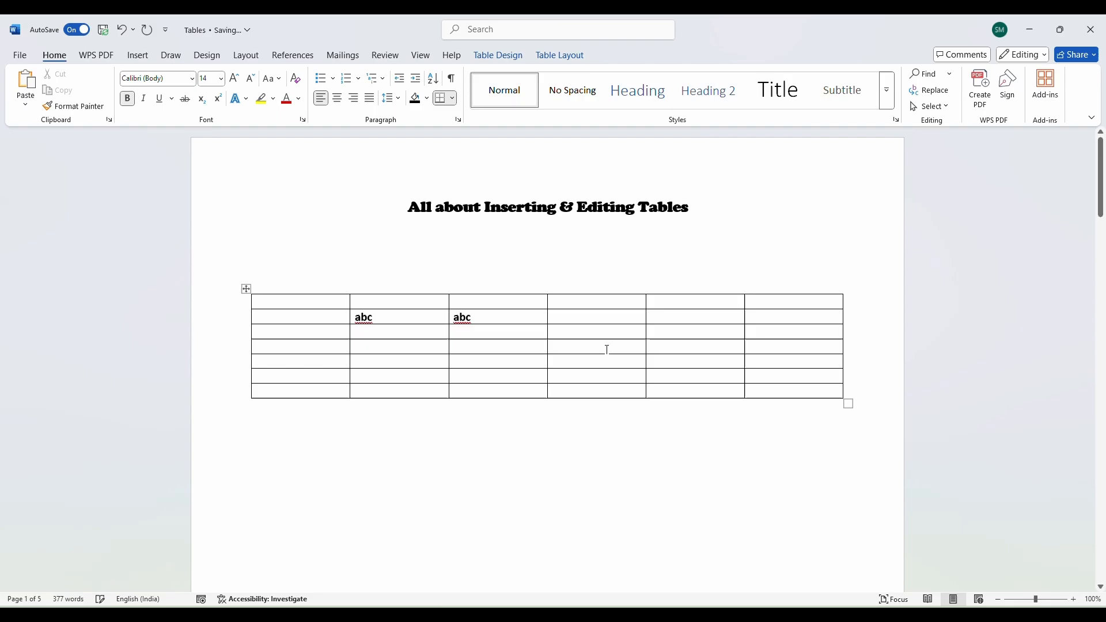
# Remove the last letter from the third cell of the second row, and clear the contents of all filled cells.
pyautogui.click(522, 319)
pyautogui.press('BackSpace')
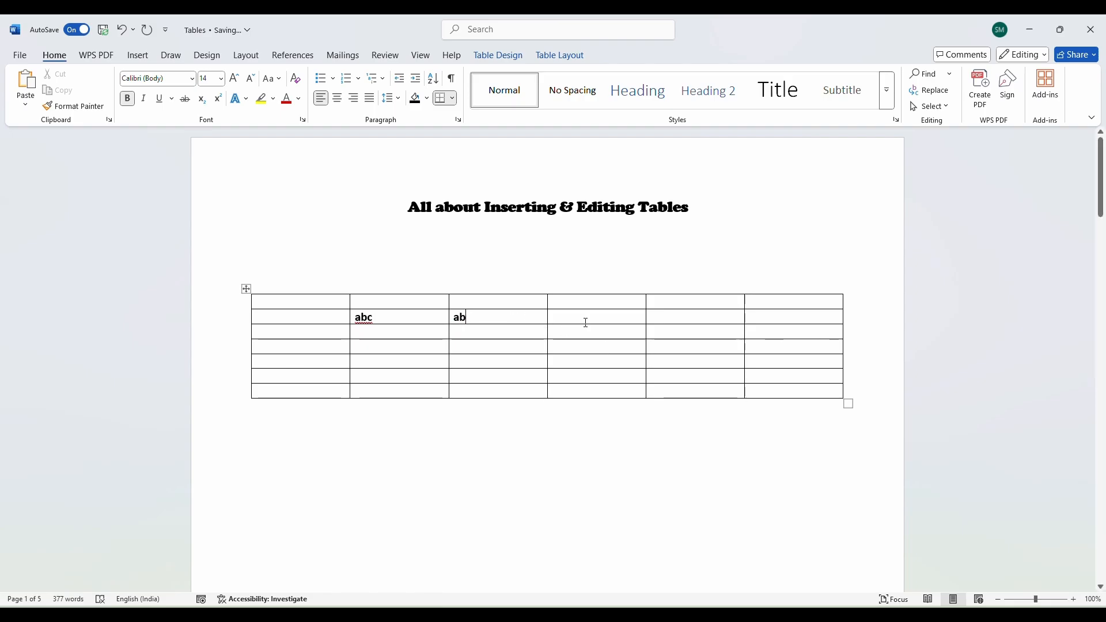
pyautogui.moveTo(586, 321); pyautogui.dragTo(389, 318)
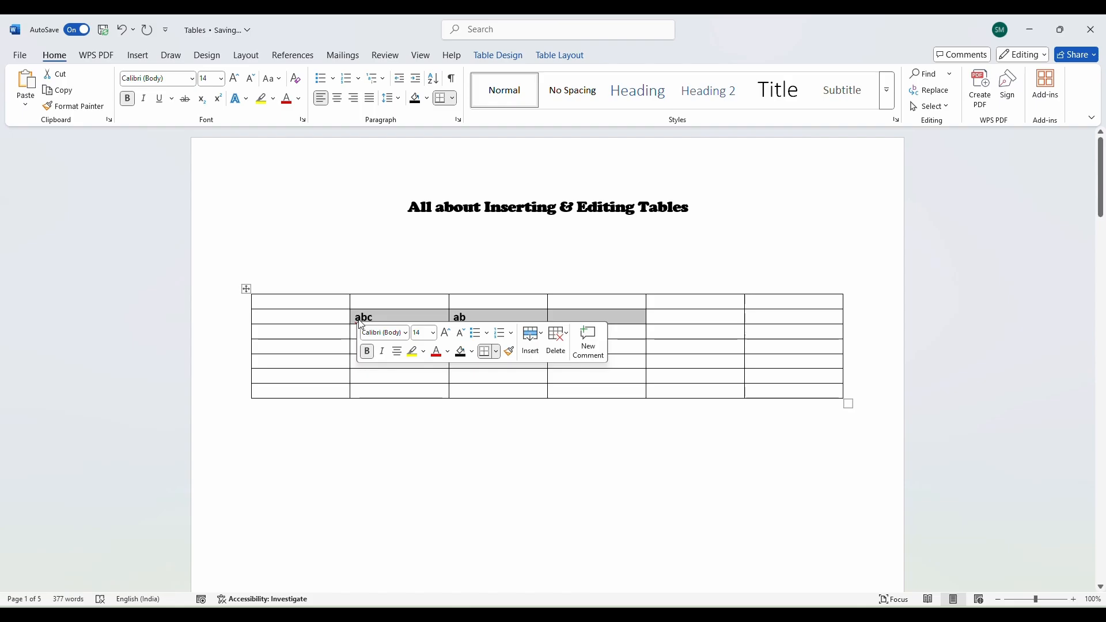
pyautogui.press('Delete')
pyautogui.click(360, 319)
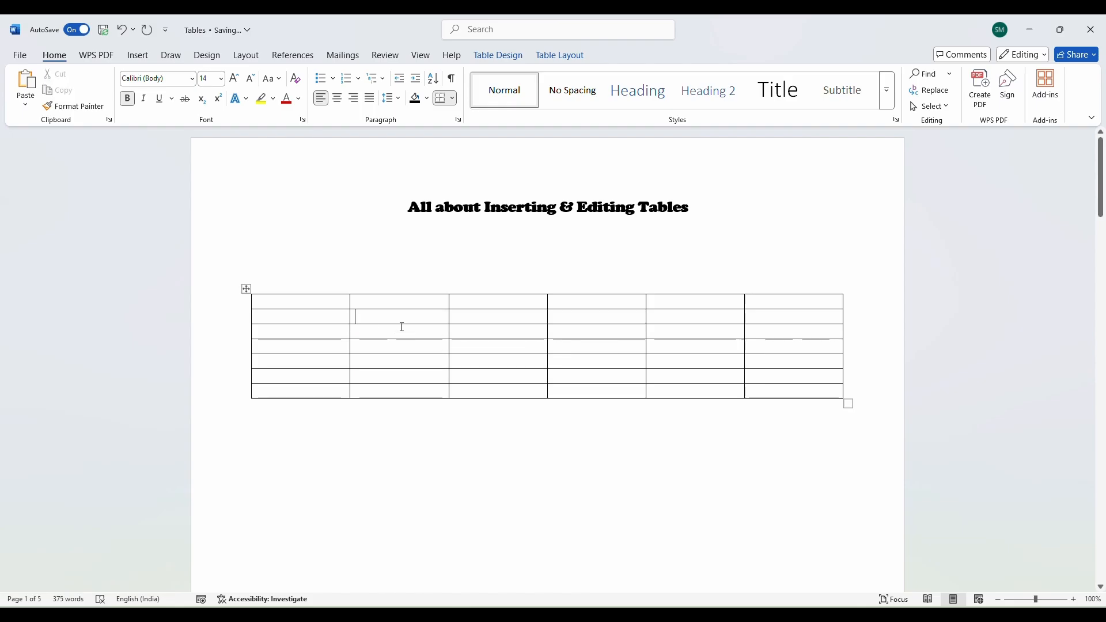
# Clear all the figures from the department sales table, keeping its headers and department names, and undo the deletion.
pyautogui.scroll(-5, 442, 332)
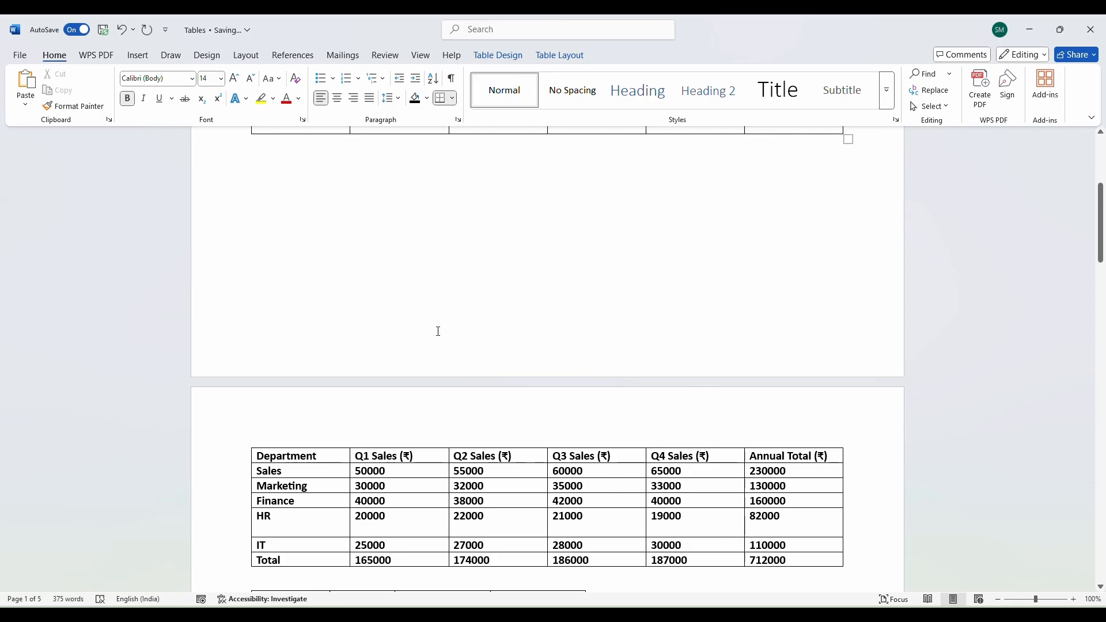
pyautogui.scroll(-1, 439, 331)
pyautogui.moveTo(306, 398)
pyautogui.mouseDown()
pyautogui.moveTo(308, 421)
pyautogui.moveTo(703, 500)
pyautogui.moveTo(791, 500)
pyautogui.mouseUp()
pyautogui.click(499, 429)
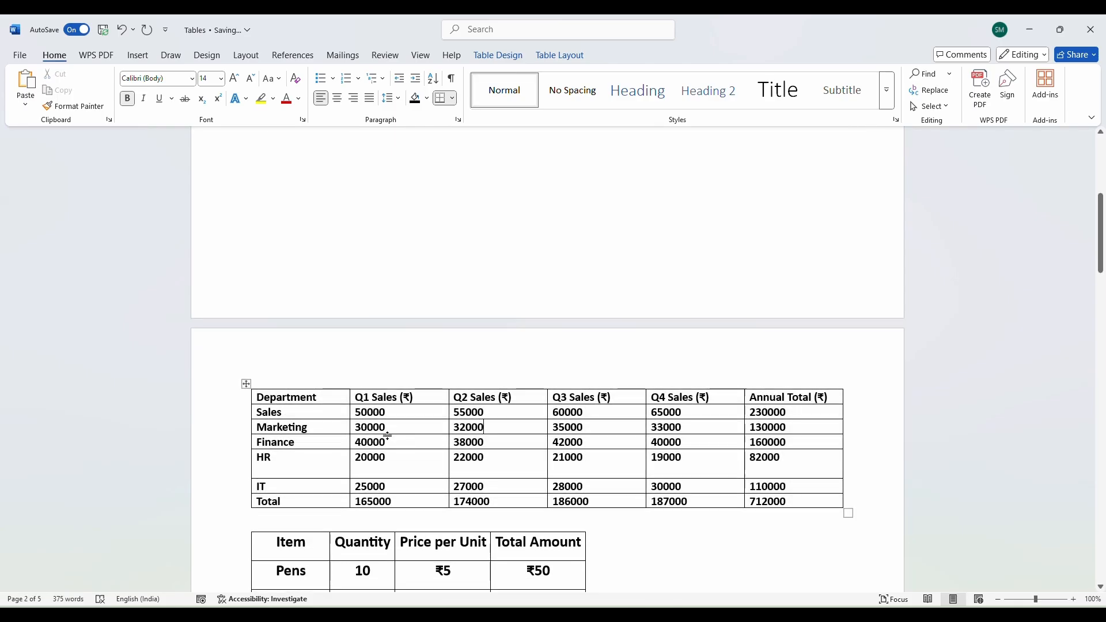
pyautogui.moveTo(372, 412)
pyautogui.mouseDown()
pyautogui.moveTo(704, 504)
pyautogui.moveTo(764, 497)
pyautogui.mouseUp()
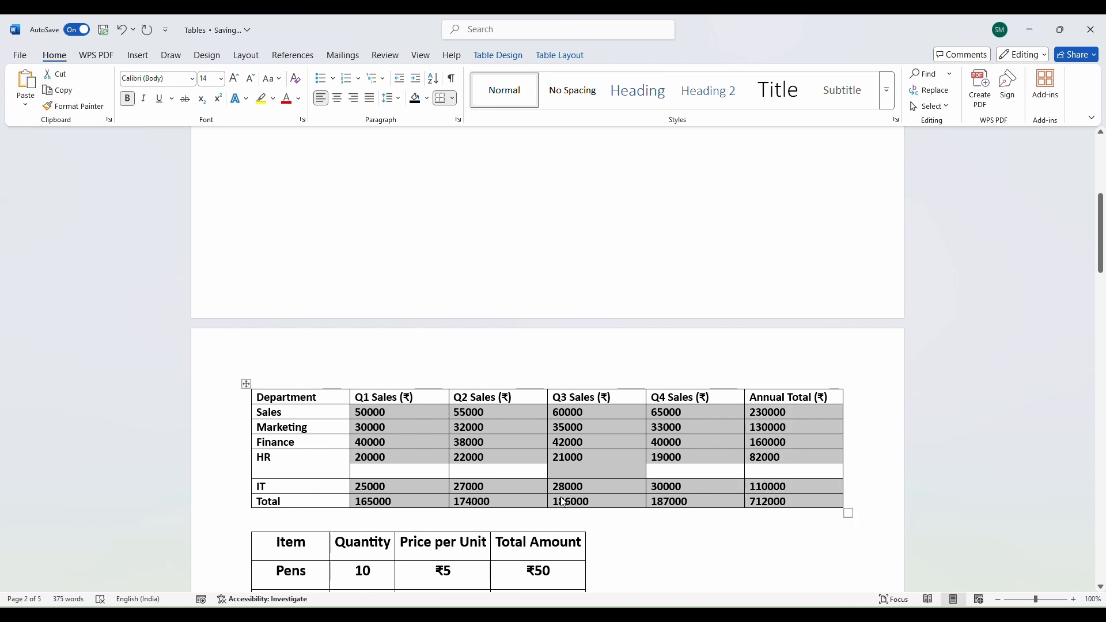
pyautogui.press('Delete')
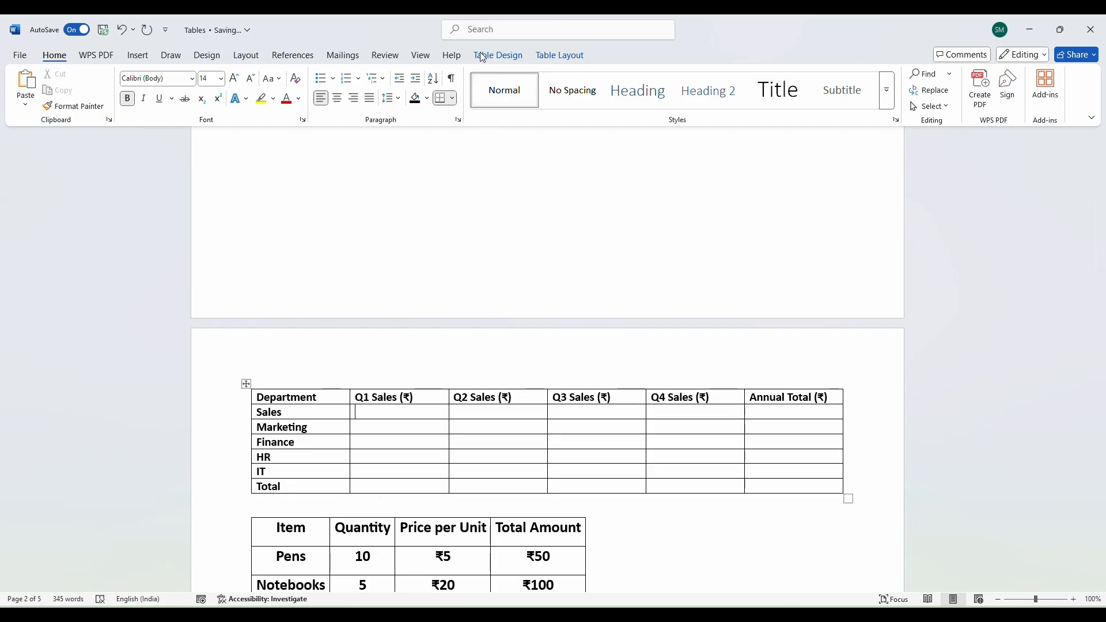
pyautogui.hotkey('ctrl', 'z')
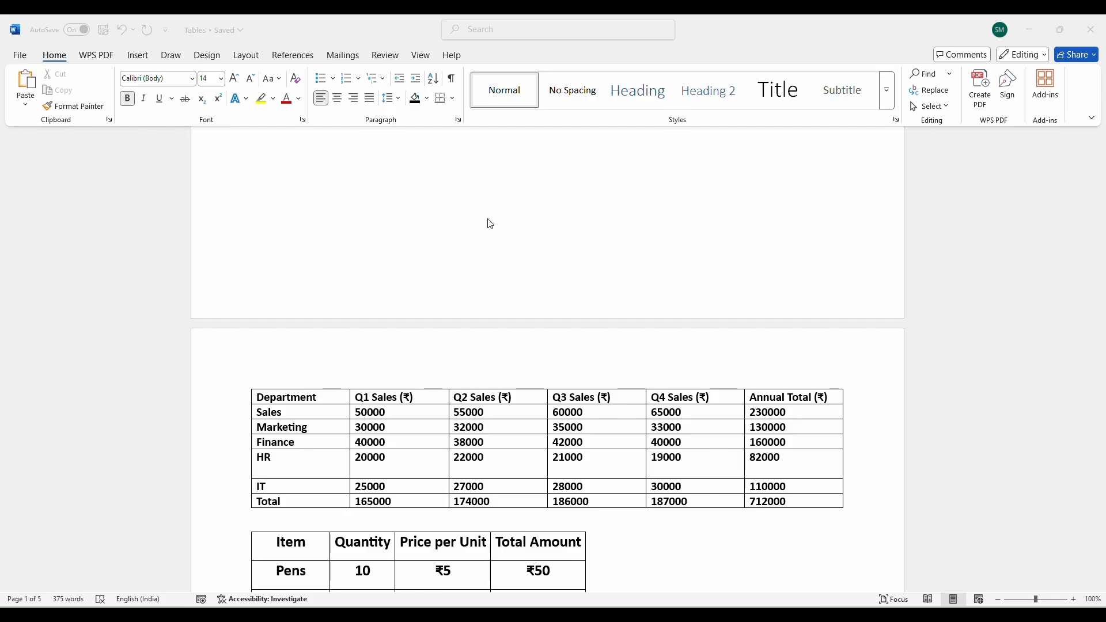
# Display the table layout tools for the Week 1 schedule and look over the Week 1 and Week 2 schedule tables on page 5.
pyautogui.click(417, 456)
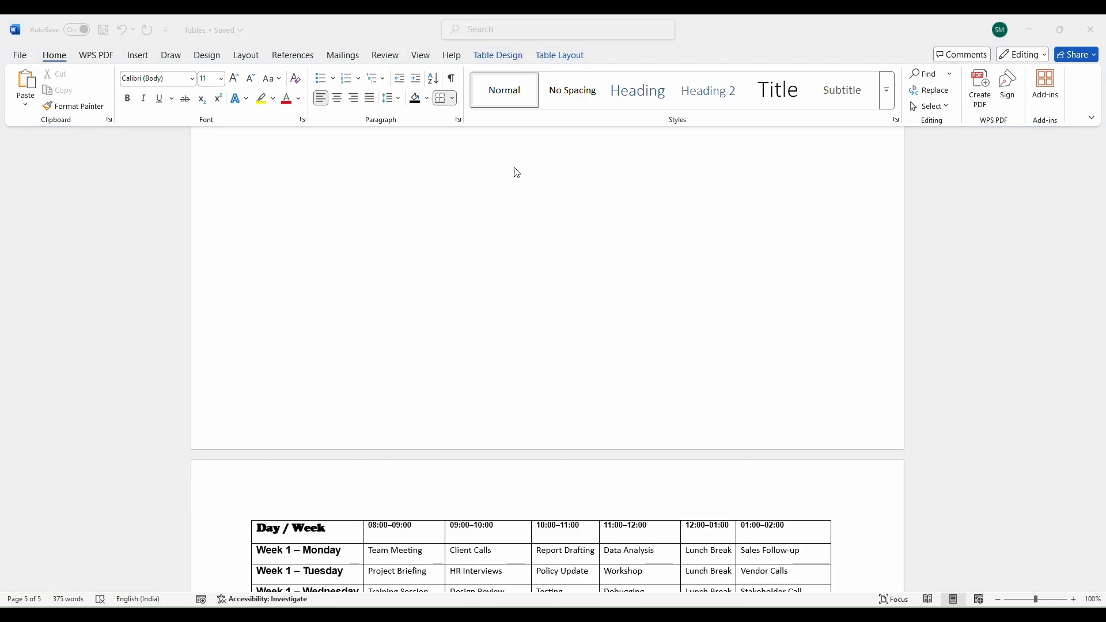
pyautogui.click(550, 60)
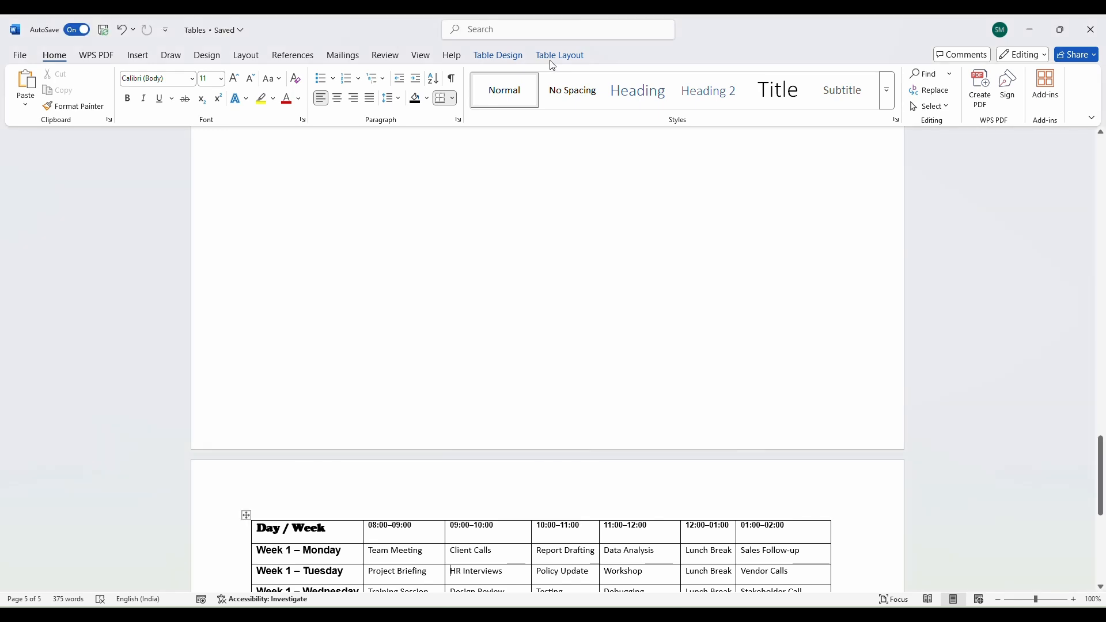
pyautogui.click(556, 56)
pyautogui.scroll(-3, 487, 259)
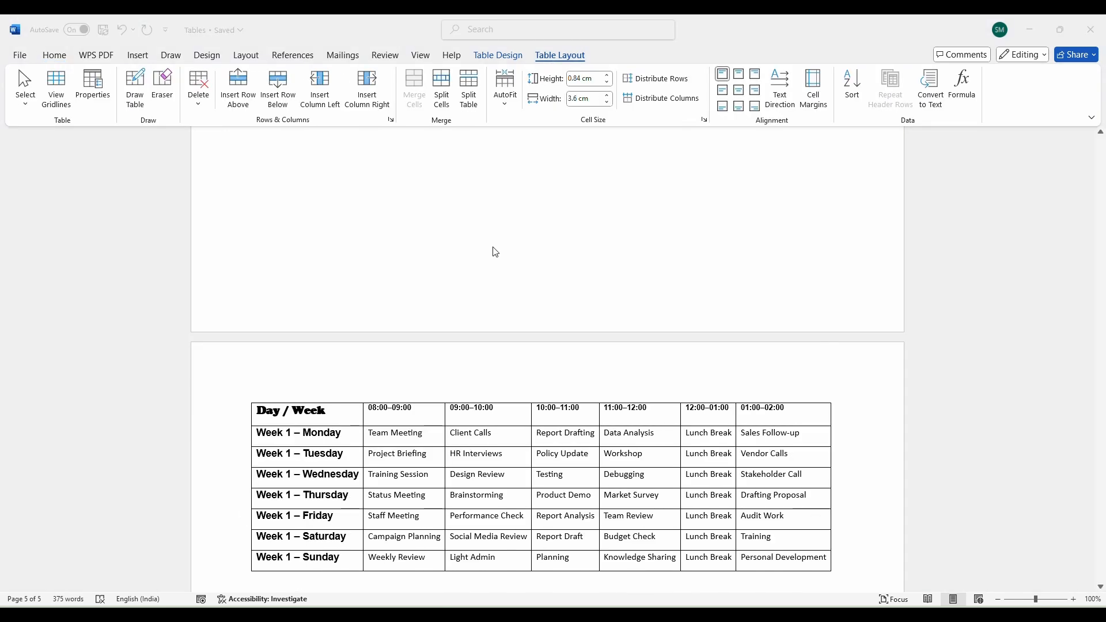
pyautogui.scroll(-3, 461, 333)
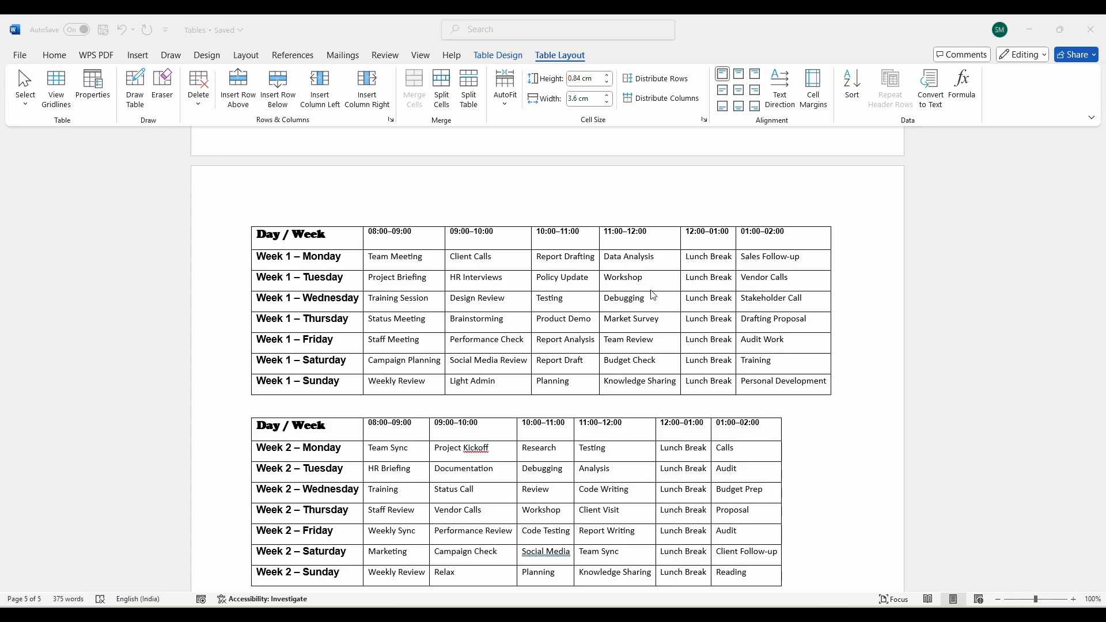
pyautogui.scroll(-1, 323, 422)
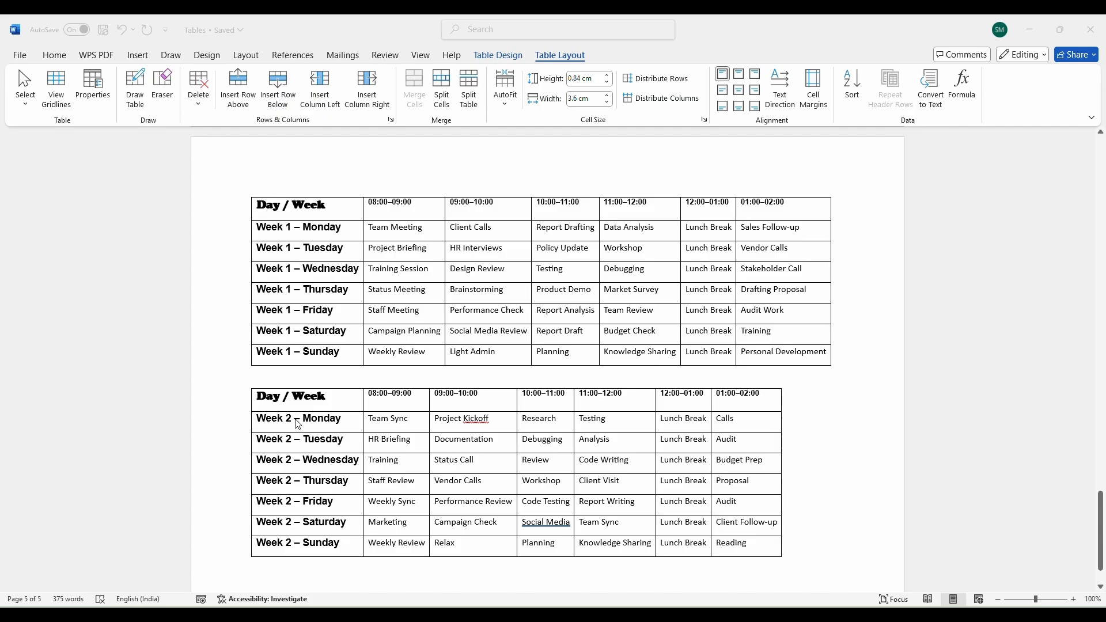
pyautogui.scroll(-1, 671, 381)
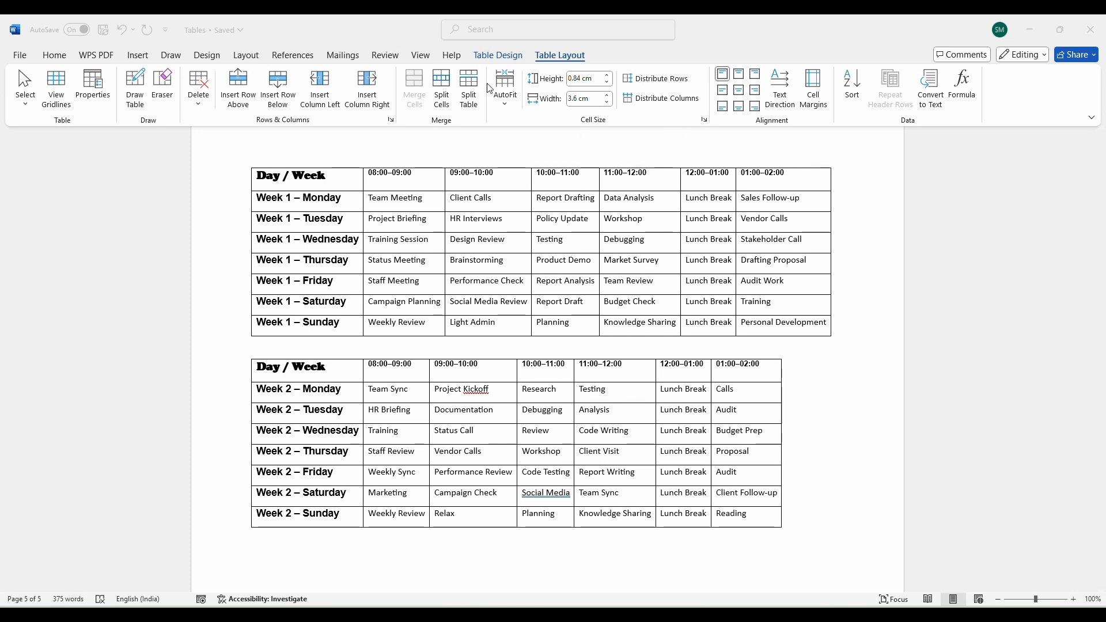
# Select the "Team Meeting" cell in the Week 1 – Monday row with the Select Cell command.
pyautogui.click(25, 109)
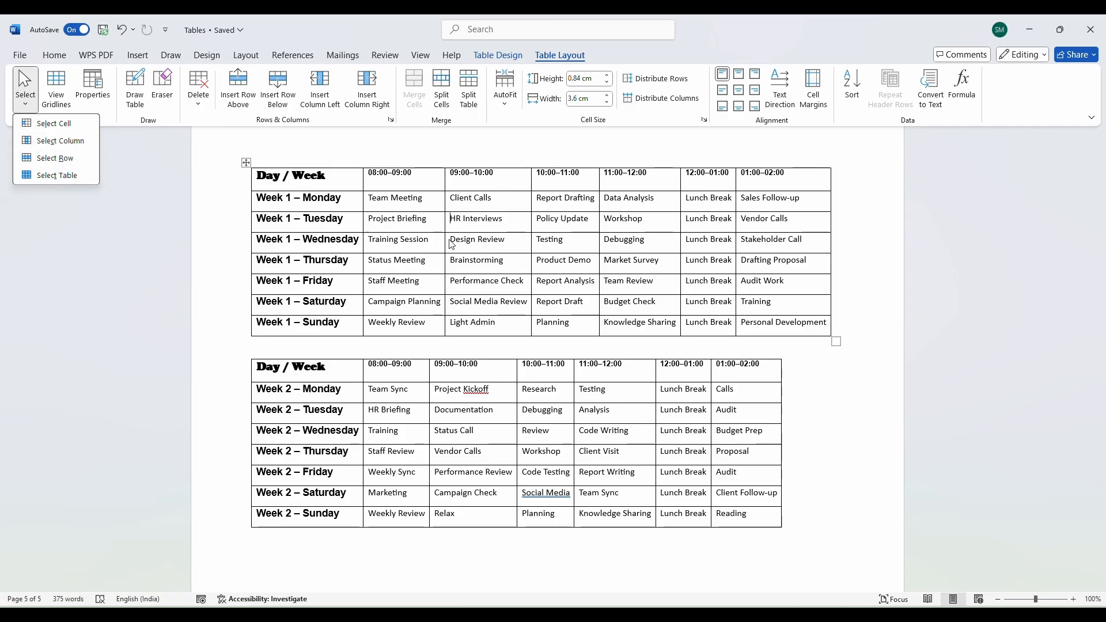
pyautogui.click(464, 222)
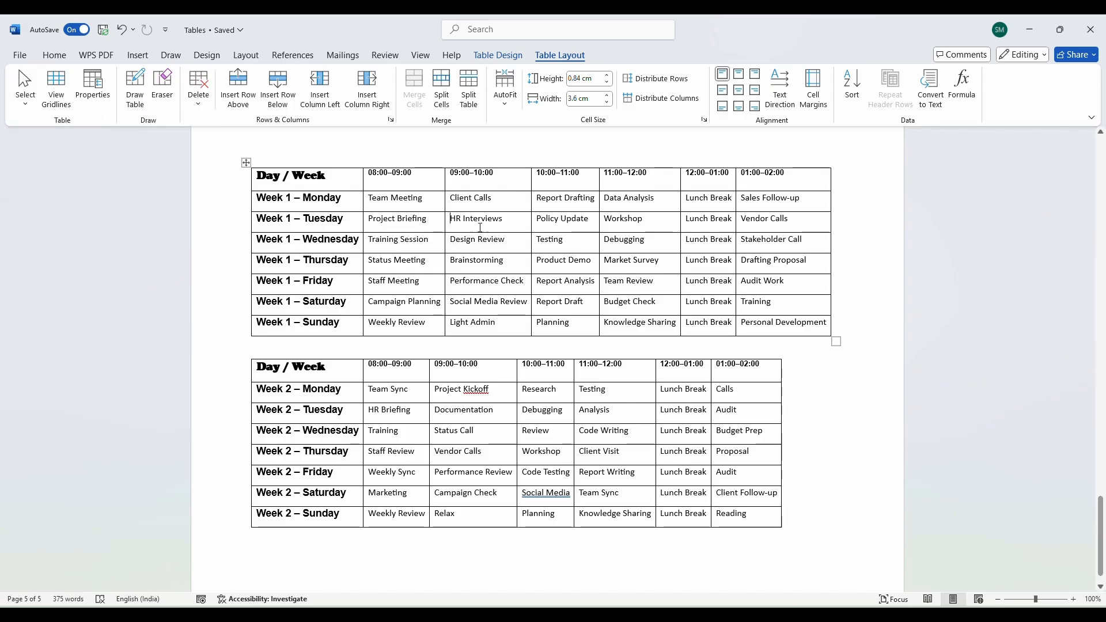
pyautogui.click(410, 200)
pyautogui.click(25, 95)
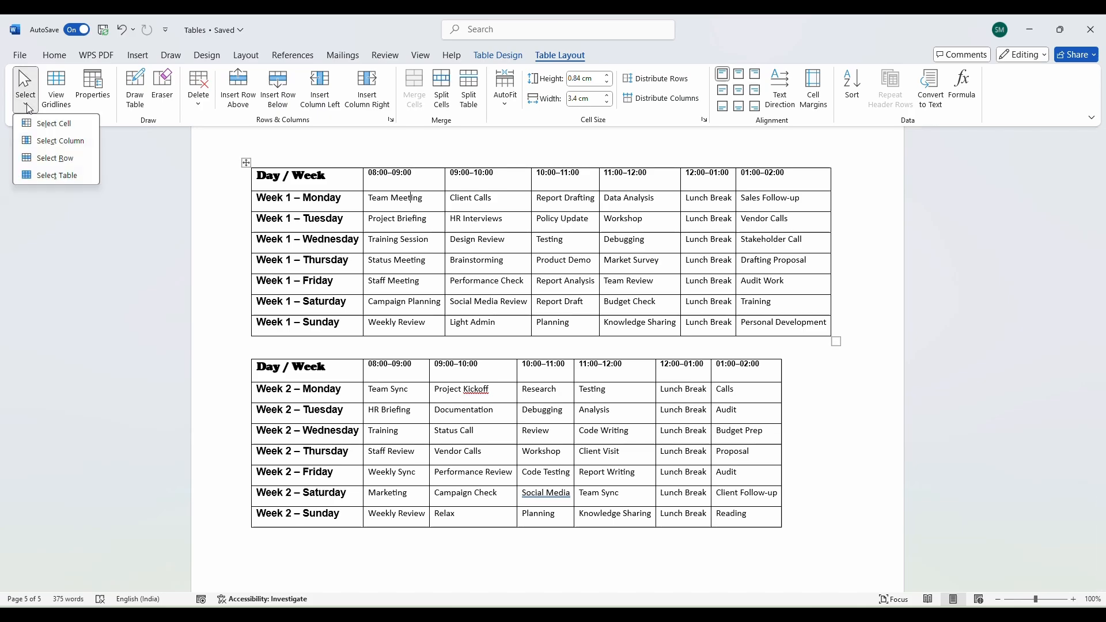
pyautogui.click(50, 124)
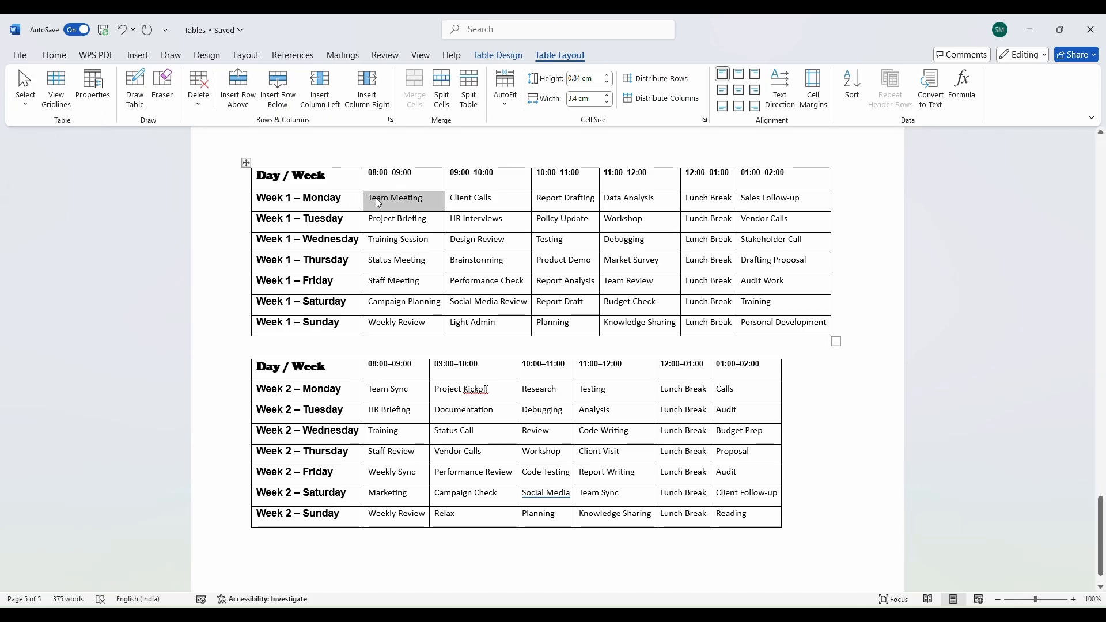
# Select the 08:00–09:00 column of the Week 1 table, and extend the selection to the whole table.
pyautogui.click(32, 106)
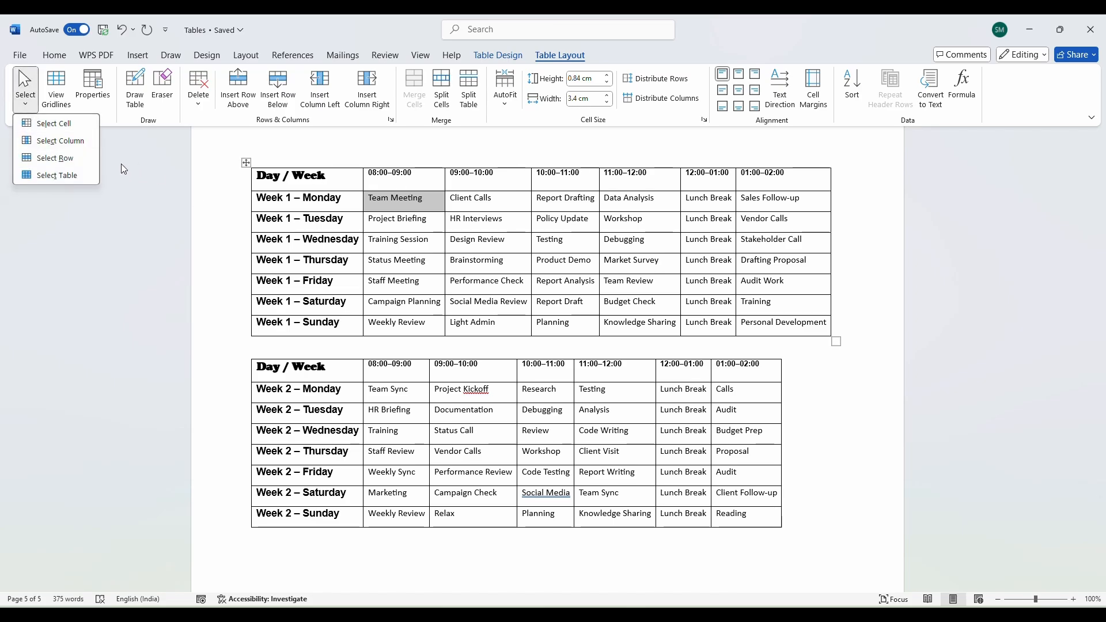
pyautogui.click(85, 145)
pyautogui.click(25, 89)
pyautogui.click(65, 173)
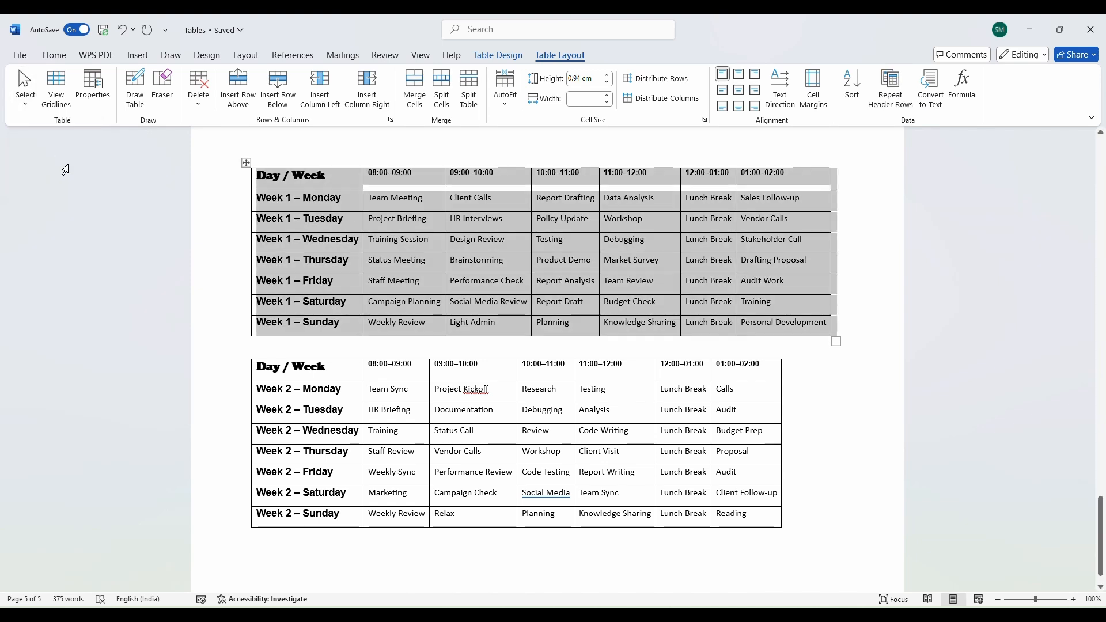
# Select the full Week 1 – Monday row from its "Team Meeting" cell, and select the entire Week 1 table.
pyautogui.click(25, 91)
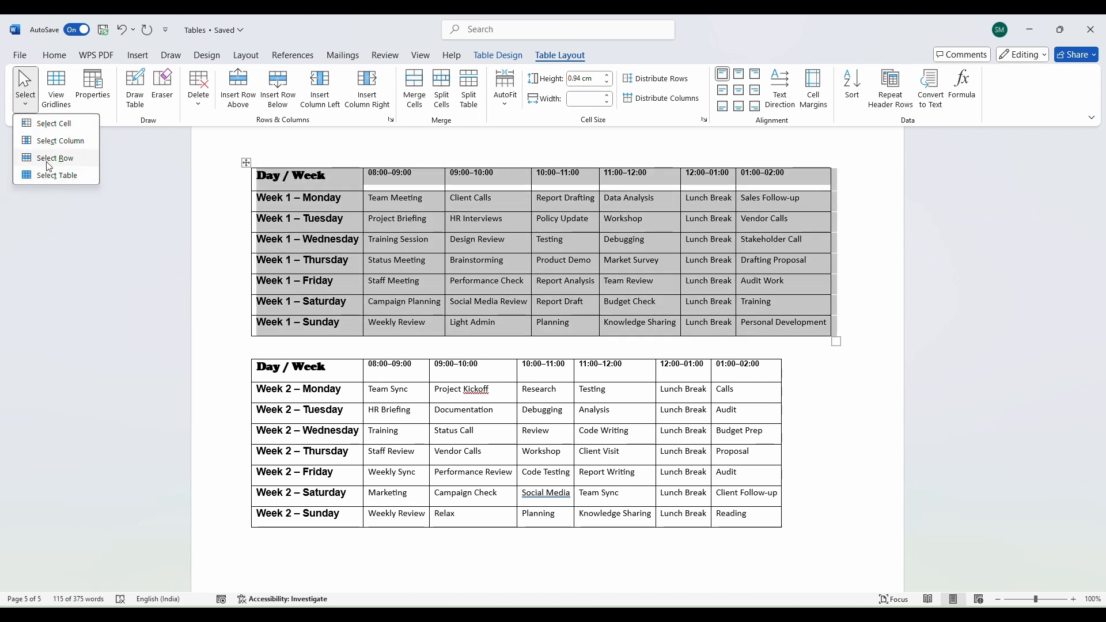
pyautogui.click(47, 163)
pyautogui.click(406, 198)
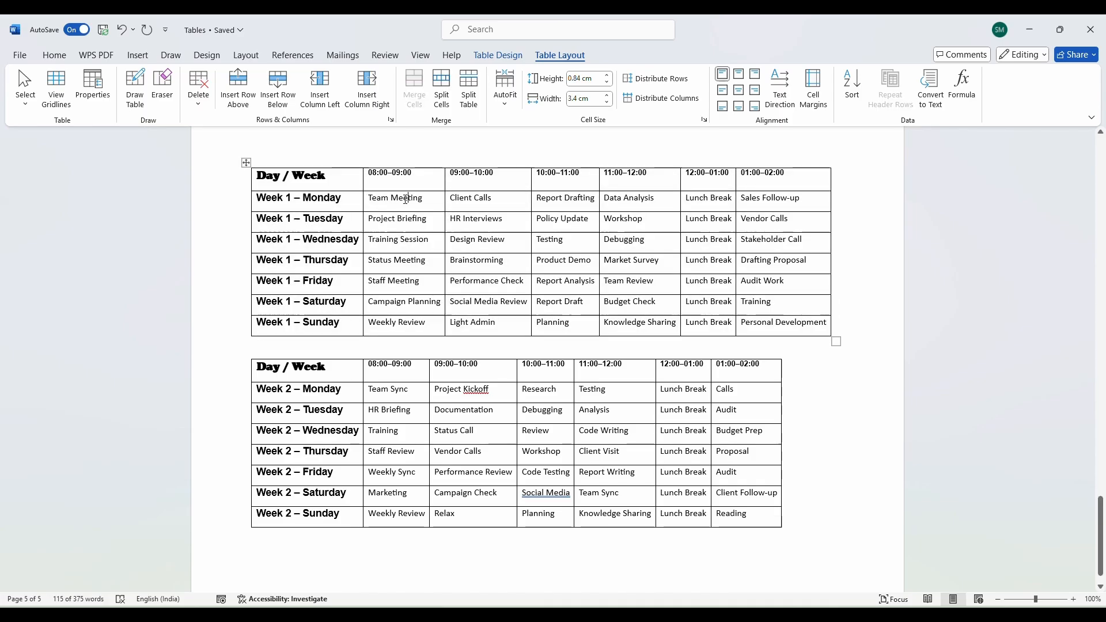
pyautogui.click(24, 103)
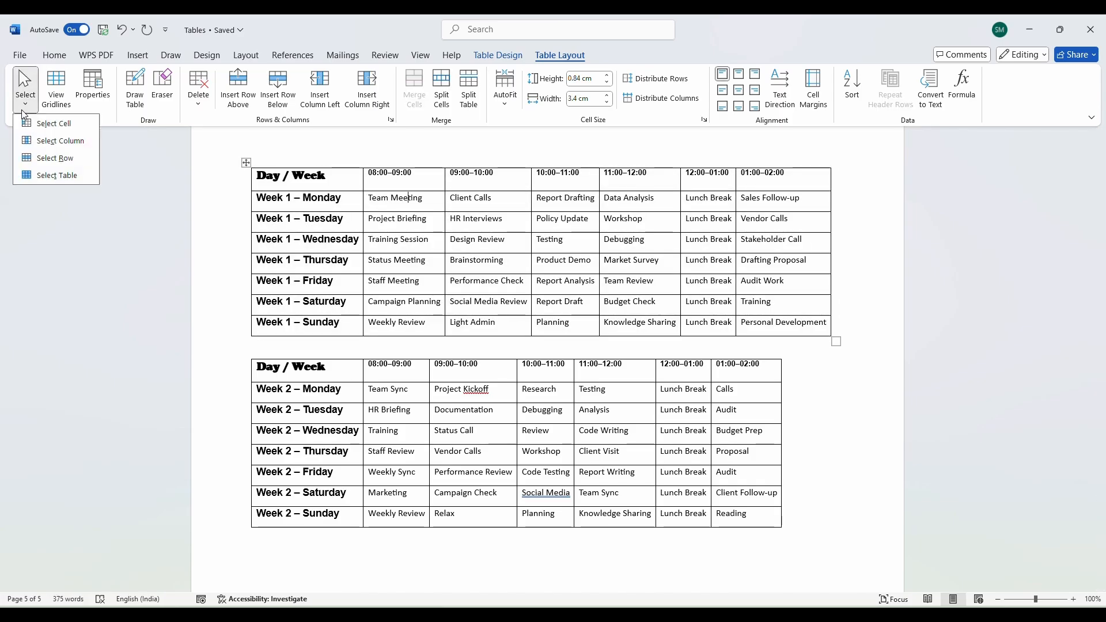
pyautogui.click(47, 158)
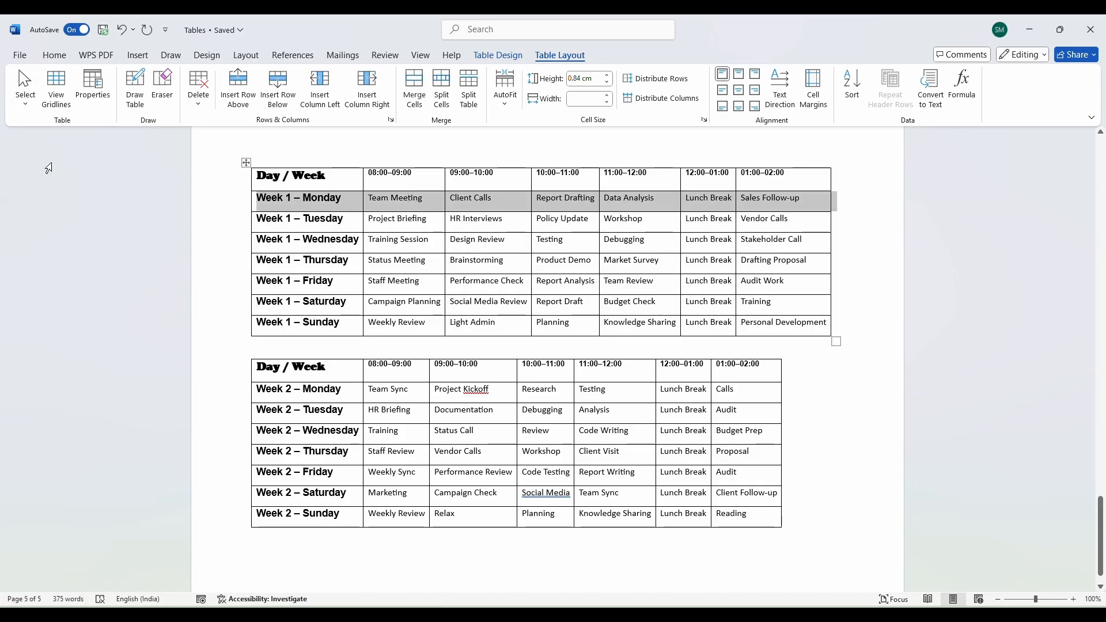
pyautogui.click(25, 101)
pyautogui.click(39, 170)
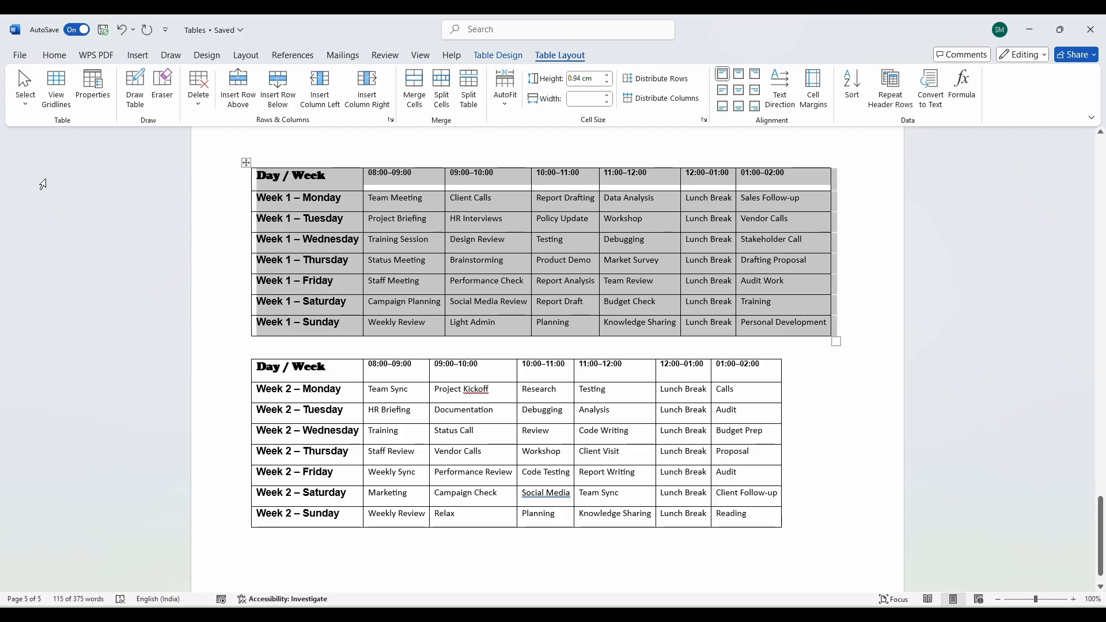
# Sweep directly across cells of the Week 1 table to select all its cells, its Monday row and its 08:00–09:00 column.
pyautogui.click(320, 177)
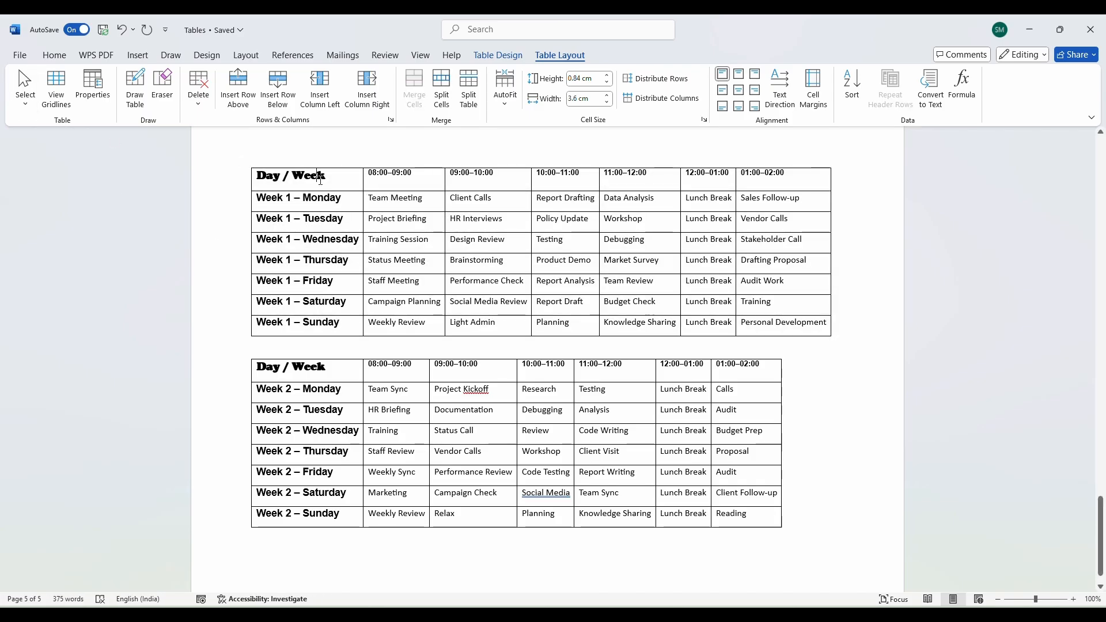
pyautogui.moveTo(320, 177); pyautogui.dragTo(818, 326)
pyautogui.click(461, 240)
pyautogui.moveTo(345, 207); pyautogui.dragTo(761, 202)
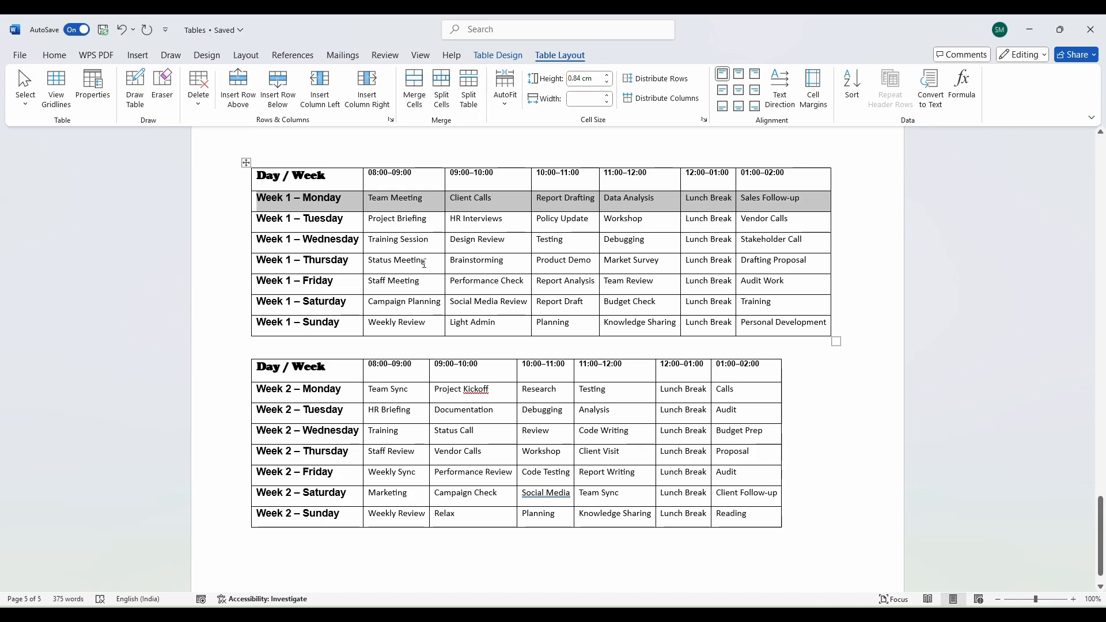
pyautogui.moveTo(398, 174); pyautogui.dragTo(403, 325)
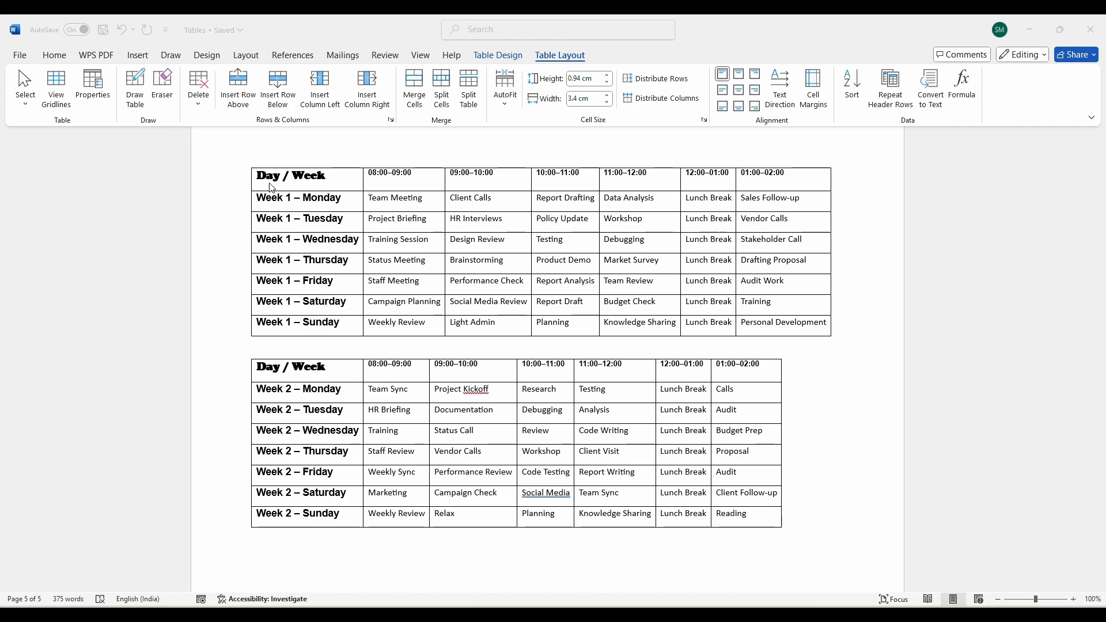
# Clear the "Lunch Break" entries from Monday to Sunday in the Week 1 table.
pyautogui.click(494, 43)
pyautogui.scroll(1, 709, 232)
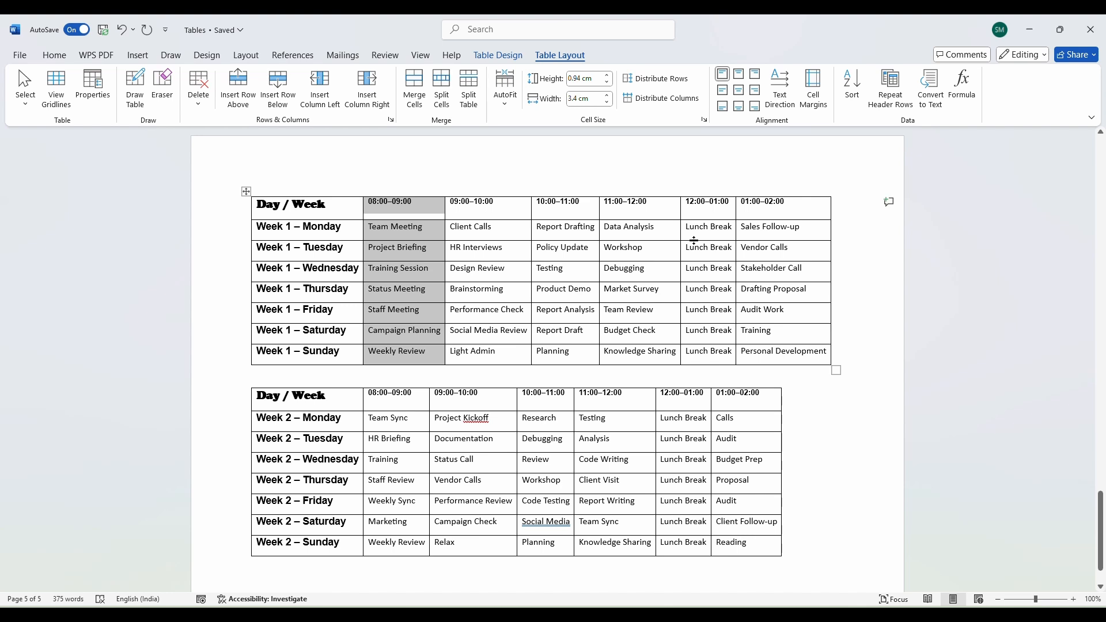
pyautogui.moveTo(698, 234); pyautogui.dragTo(704, 352)
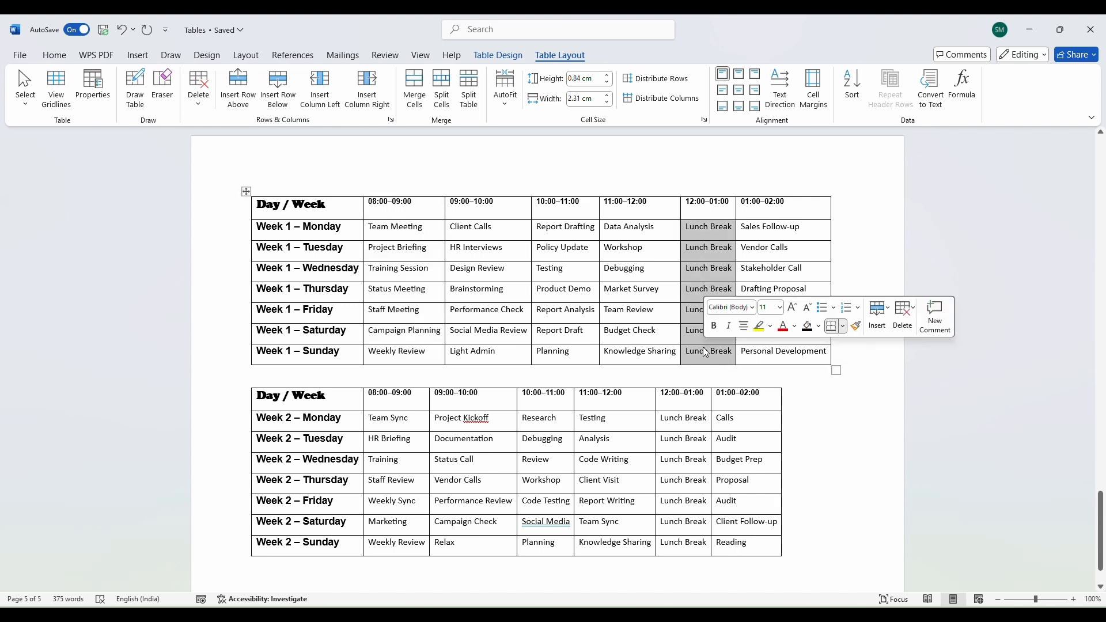
pyautogui.press('Delete')
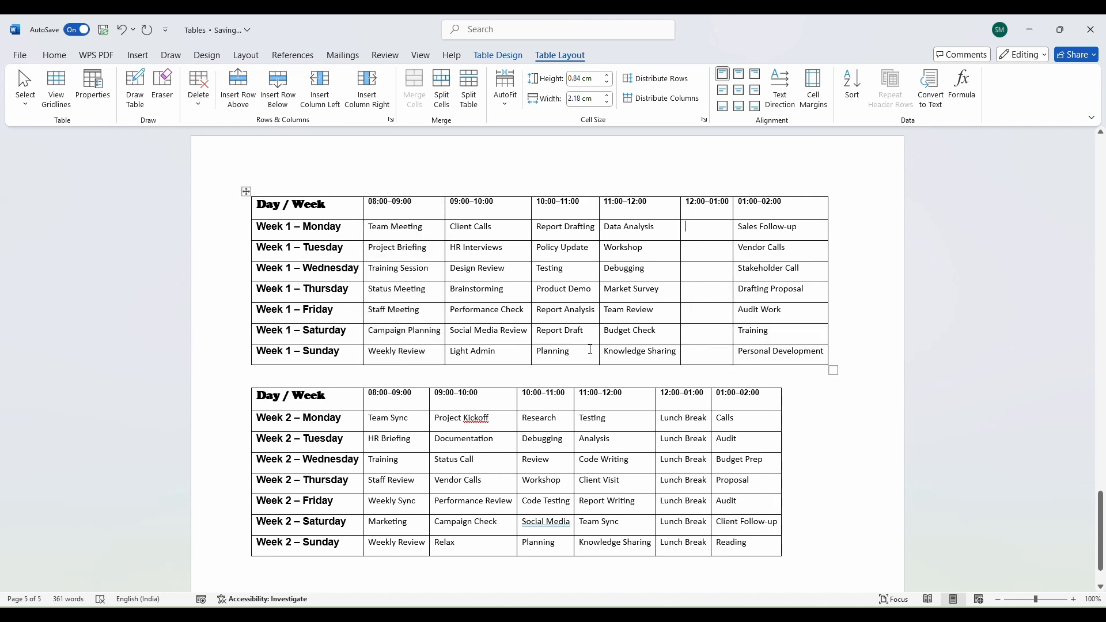
# Use the Eraser on borders between the empty 12:00–01:00 cells, the Report Draft and Planning cells, and the 10:00–12:00 cells for Thursday and Friday.
pyautogui.click(155, 91)
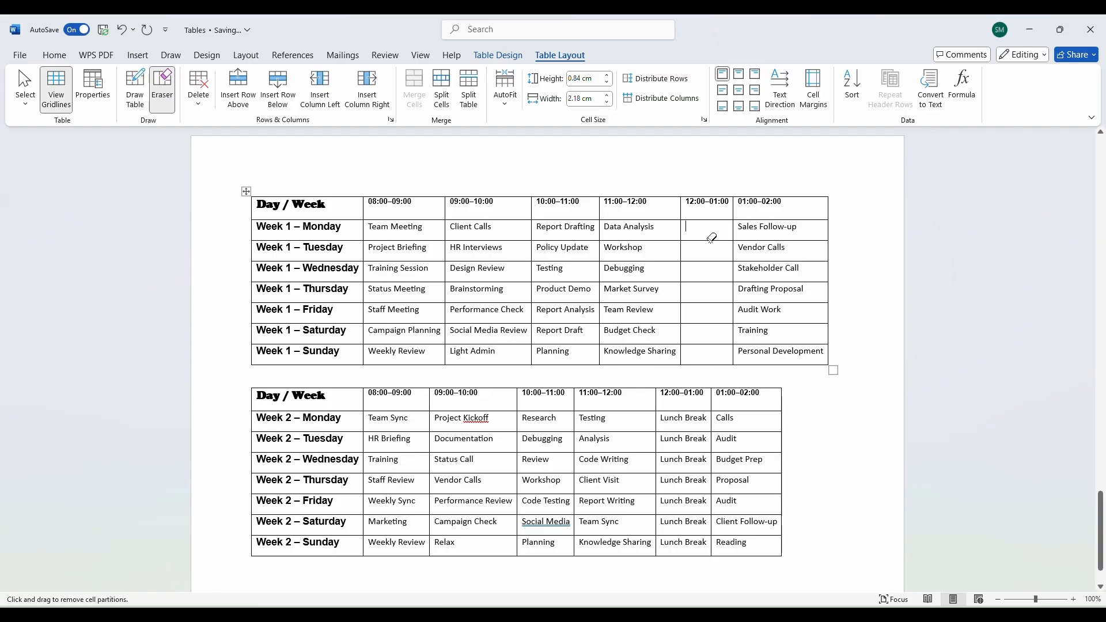
pyautogui.moveTo(708, 238); pyautogui.dragTo(703, 347)
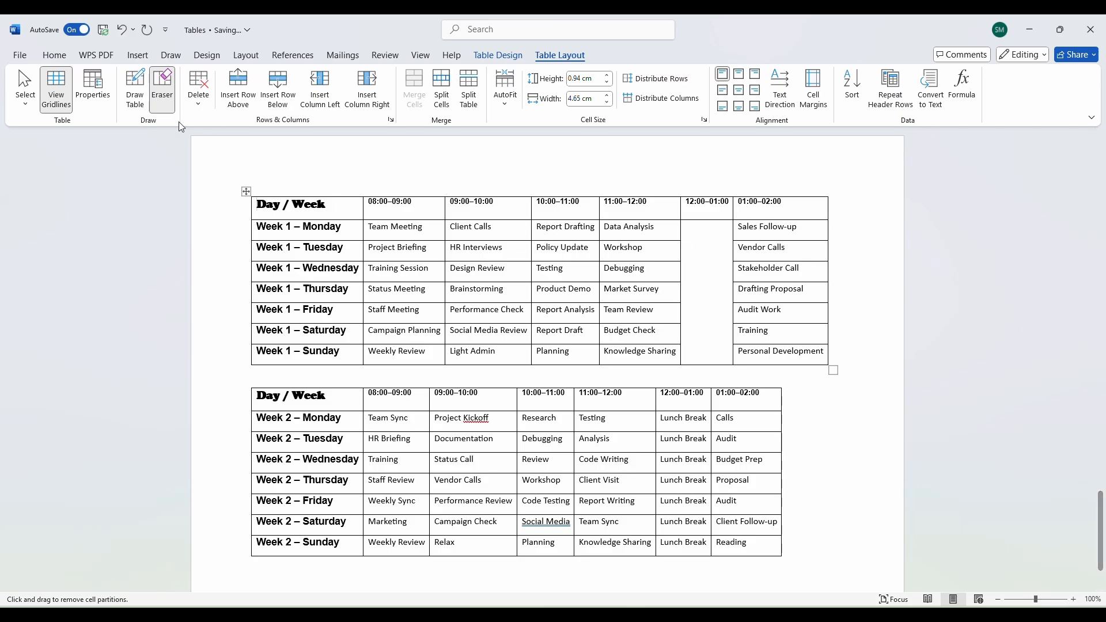
pyautogui.click(567, 344)
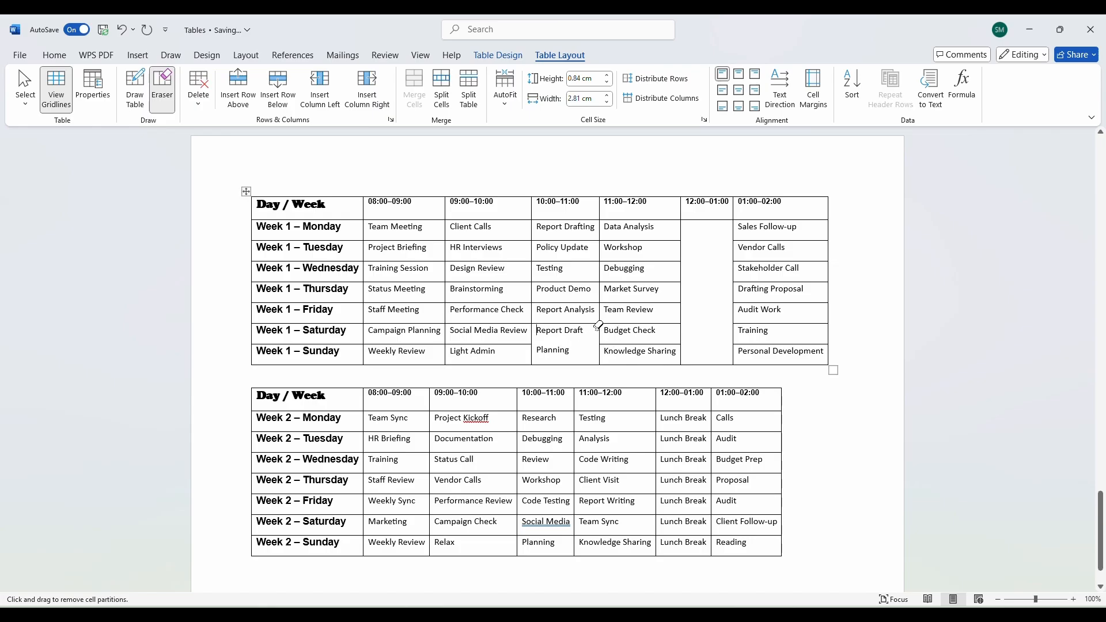
pyautogui.moveTo(557, 301)
pyautogui.mouseDown()
pyautogui.moveTo(600, 289)
pyautogui.moveTo(600, 317)
pyautogui.moveTo(617, 323)
pyautogui.mouseUp()
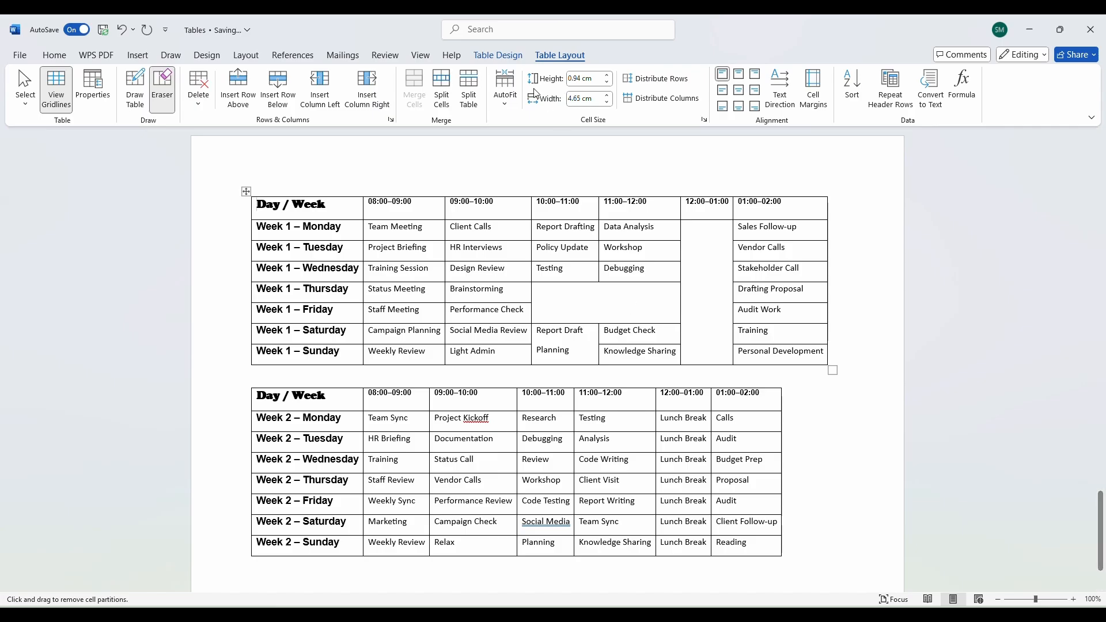
# Leave the Eraser and undo all the border erasing and the clearing of the lunch entries in the Week 1 table.
pyautogui.hotkey('ctrl', 'z')
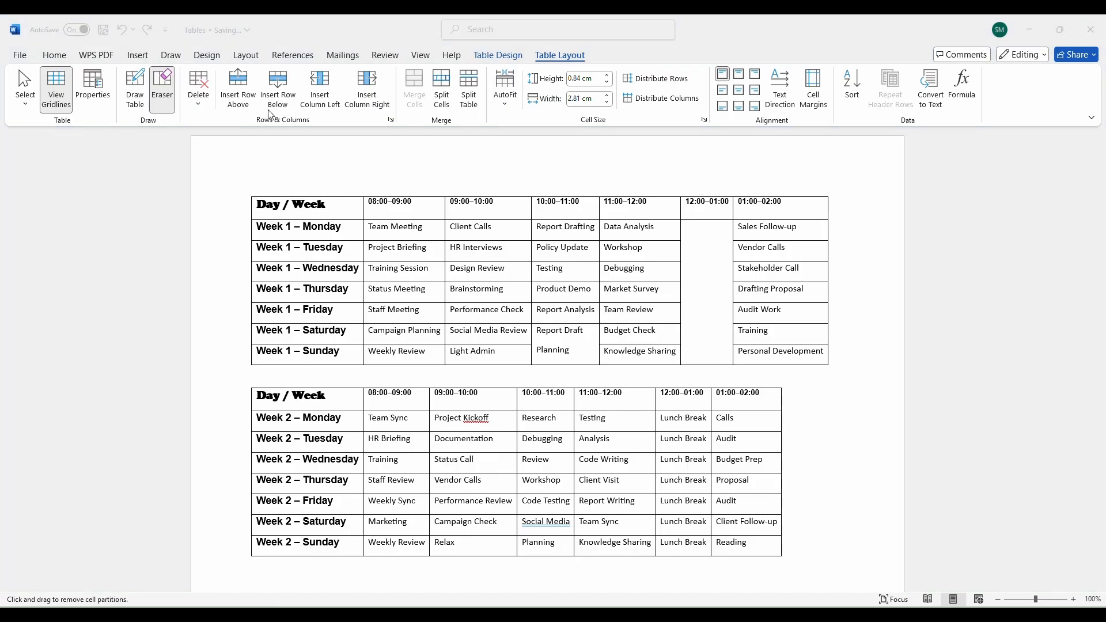
pyautogui.click(162, 87)
pyautogui.click(164, 90)
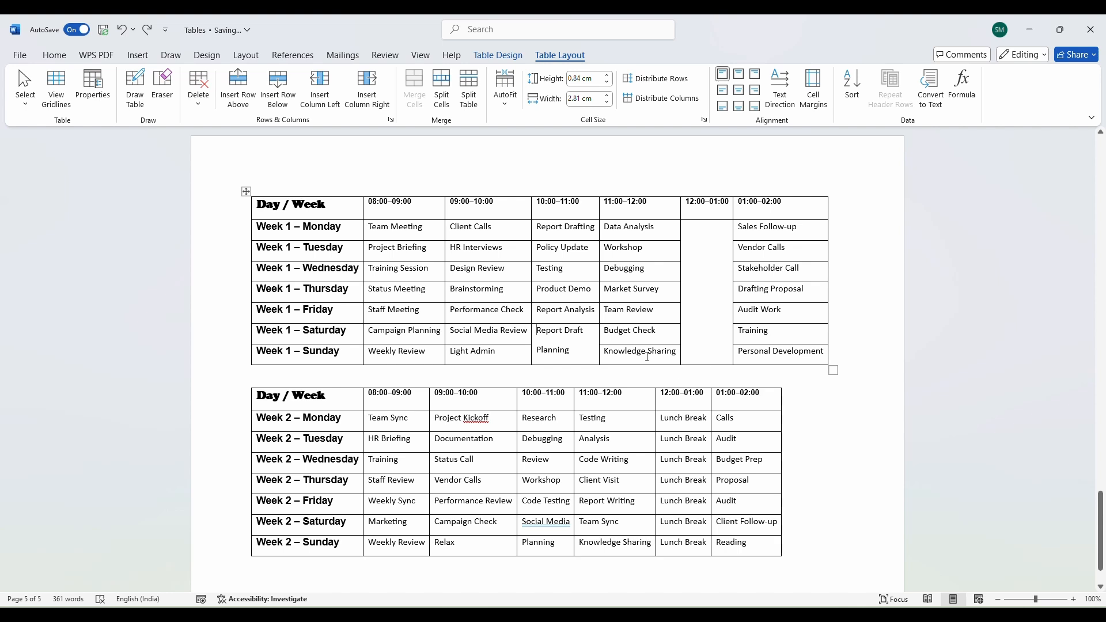
pyautogui.hotkey('ctrl', 'z')
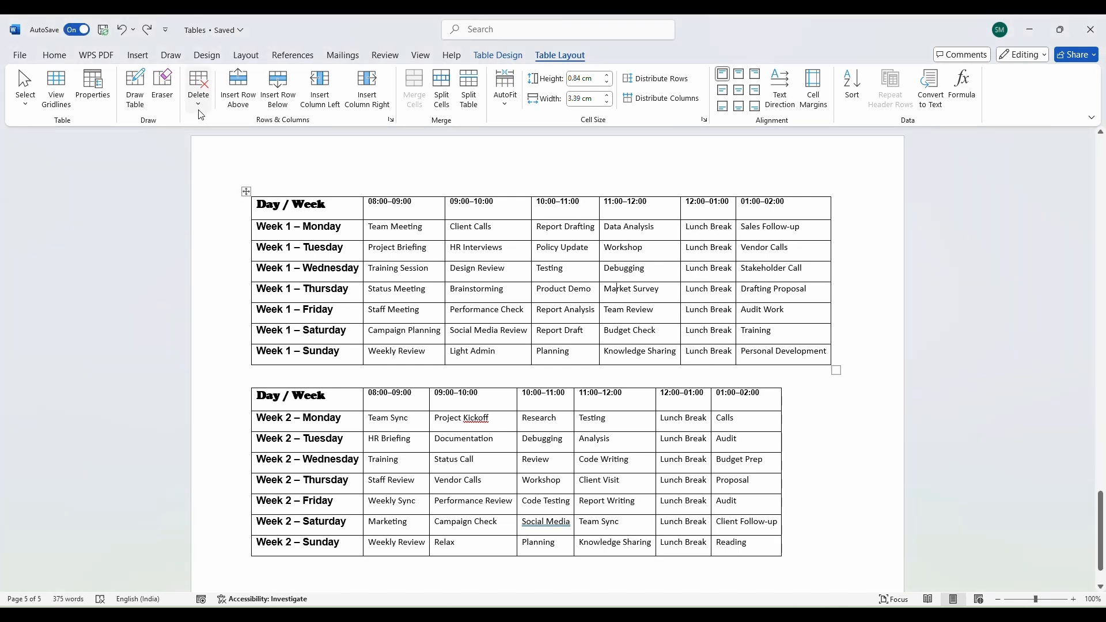
# Clear the contents of the entire Week 1 table, keeping its grid, and undo the deletion.
pyautogui.click(210, 106)
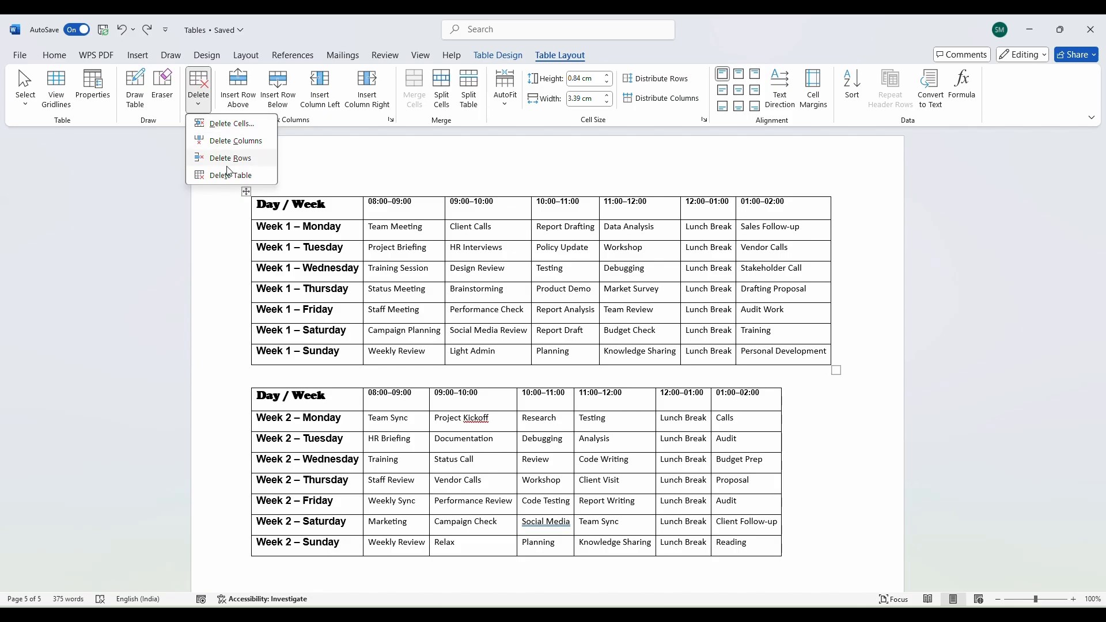
pyautogui.click(296, 240)
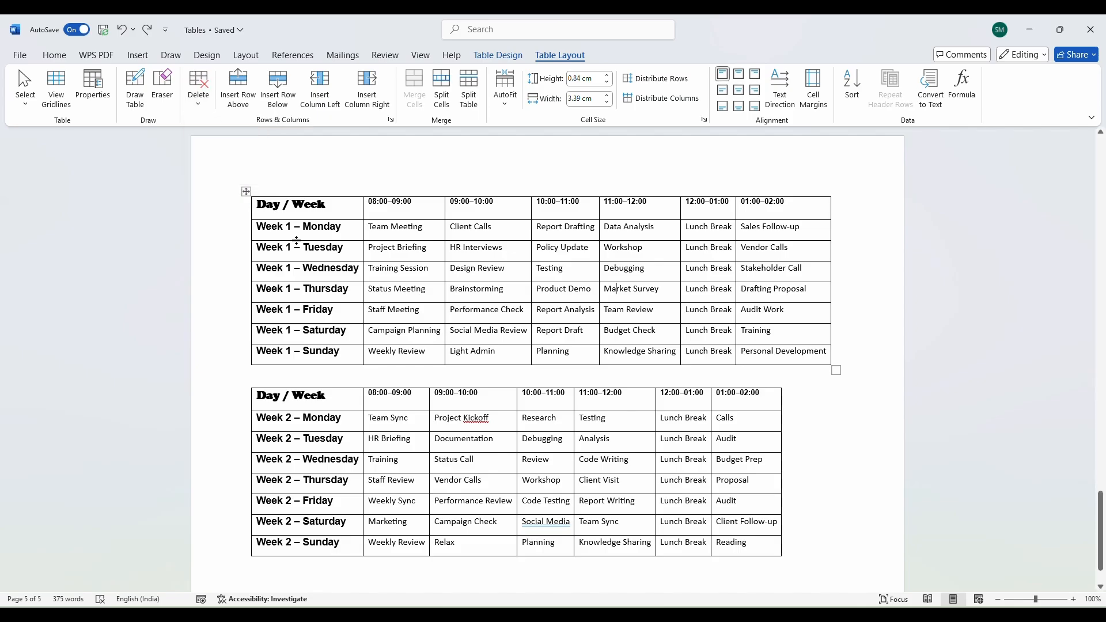
pyautogui.click(247, 191)
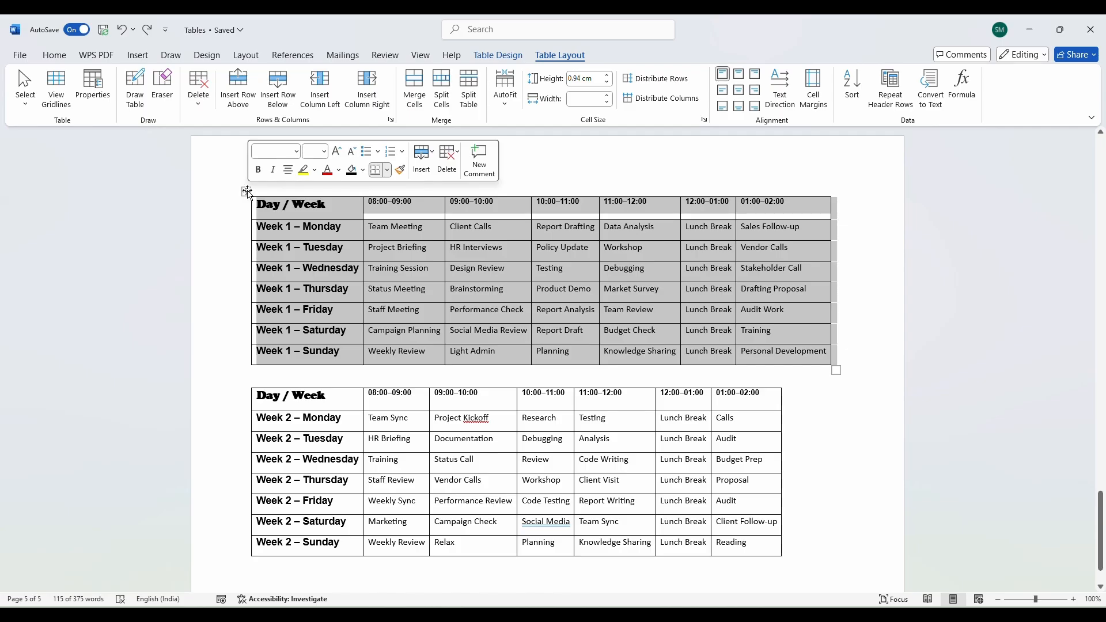
pyautogui.press('Delete')
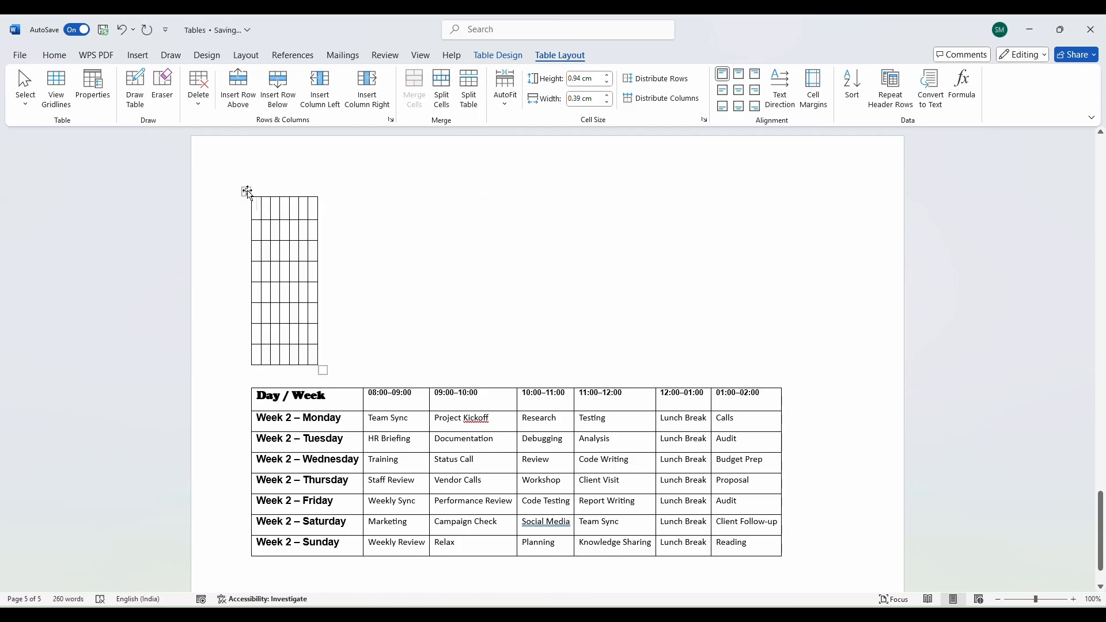
pyautogui.hotkey('ctrl', 'z')
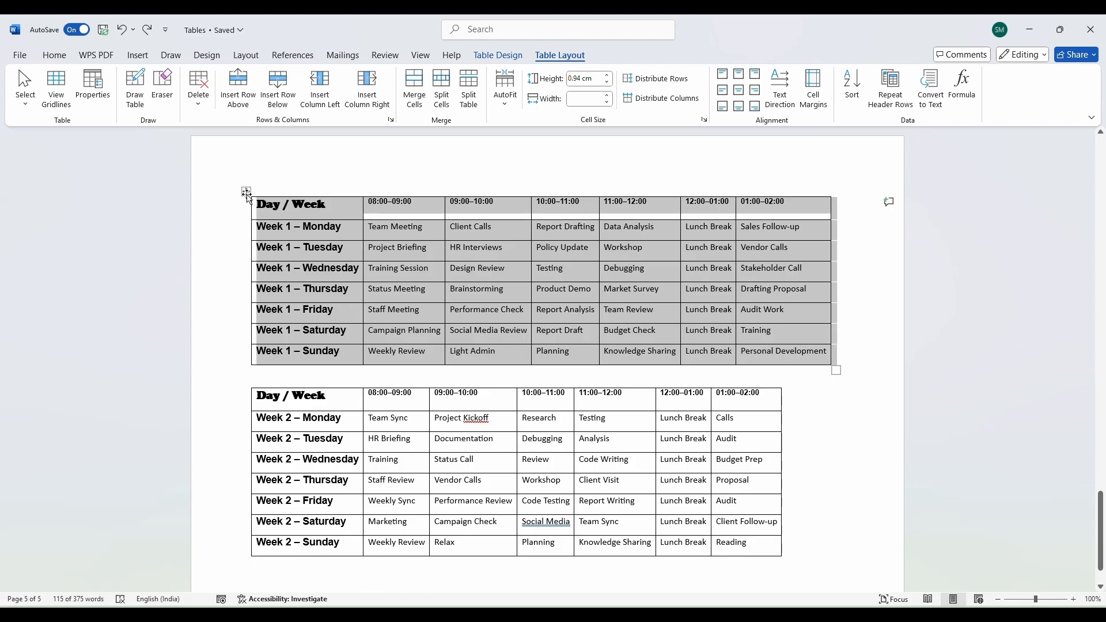
# Delete the entire Week 1 table, including its grid, and undo the deletion.
pyautogui.rightClick(248, 194)
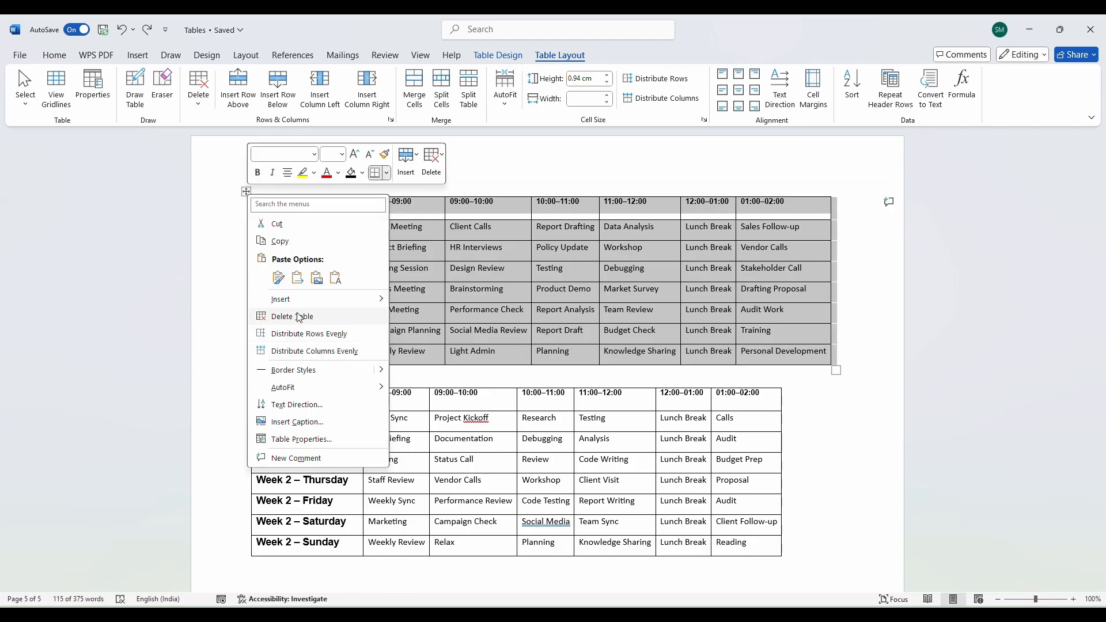
pyautogui.press('Escape')
pyautogui.click(198, 102)
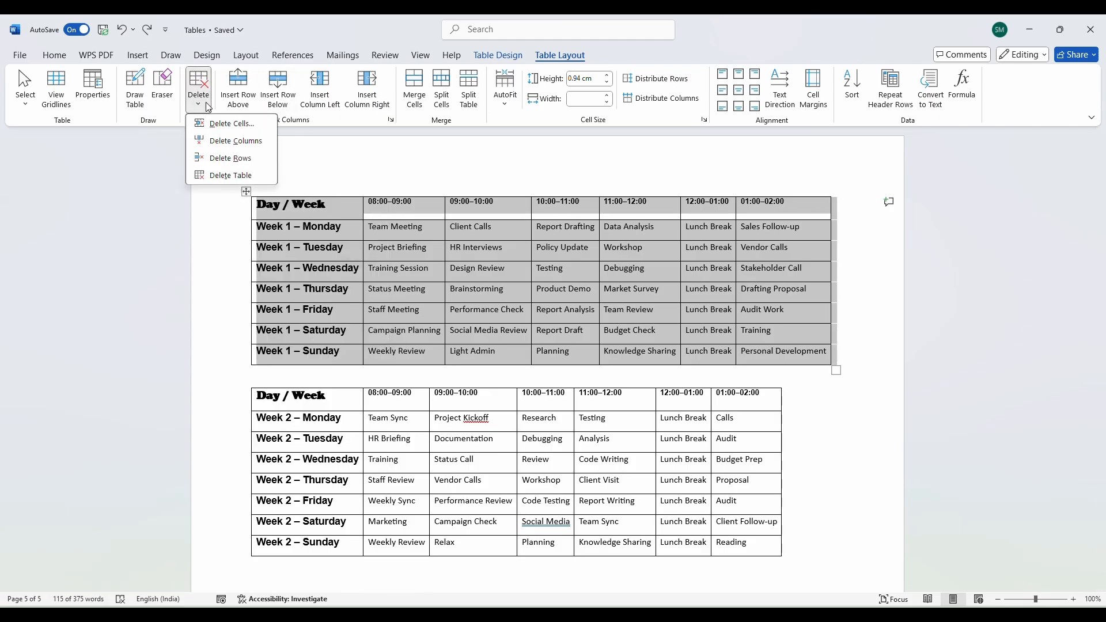
pyautogui.click(232, 176)
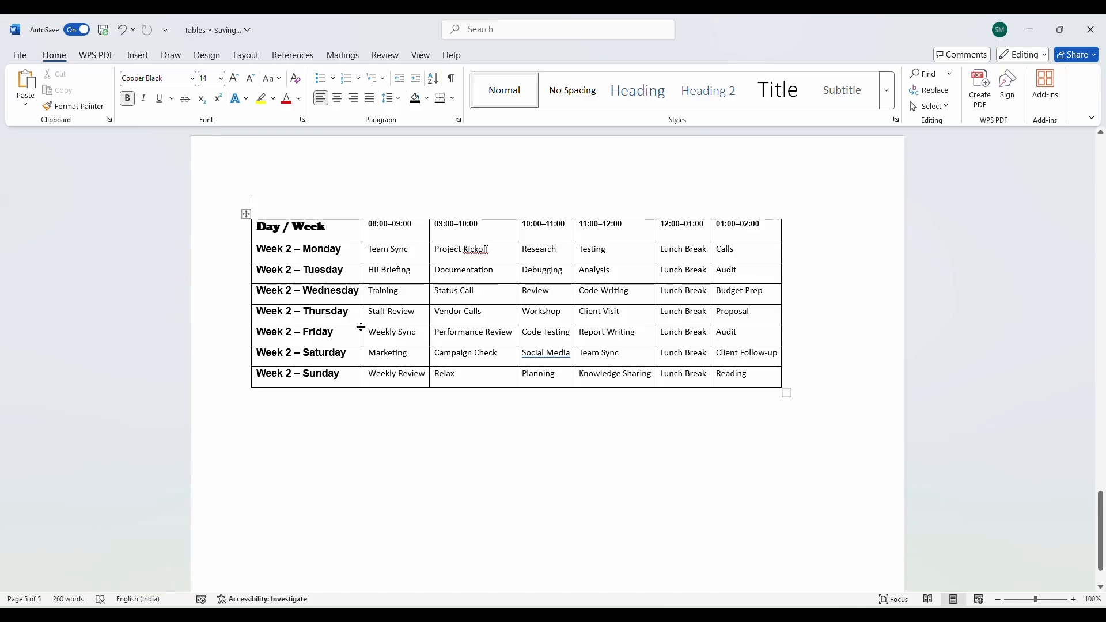
pyautogui.hotkey('ctrl', 'z')
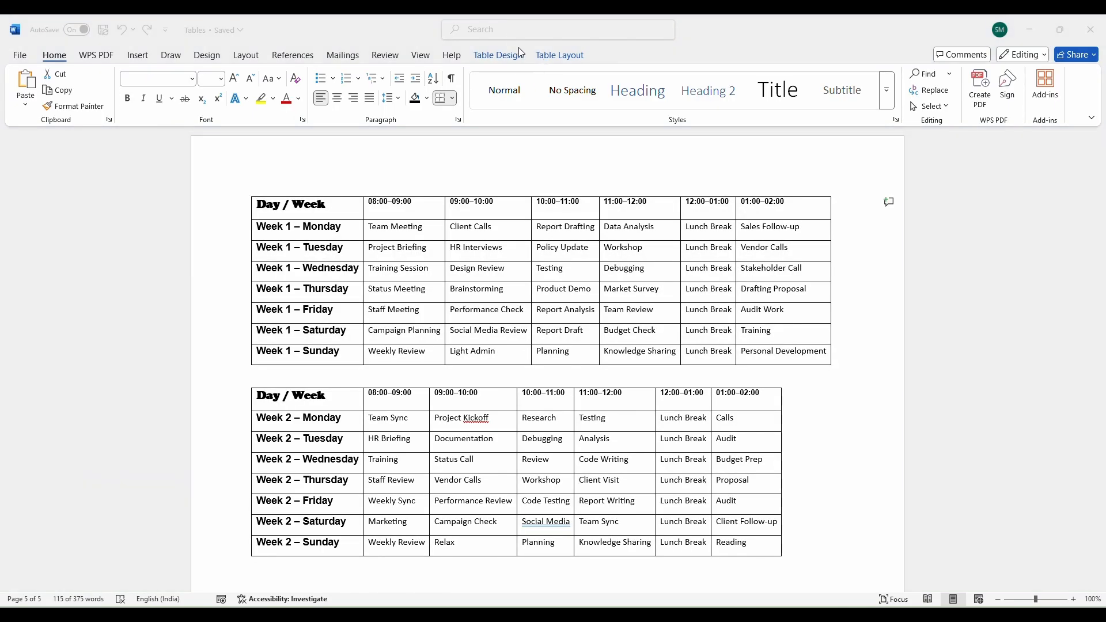
# Delete the 12:00–01:00 column from the Week 1 table and undo the deletion.
pyautogui.click(560, 55)
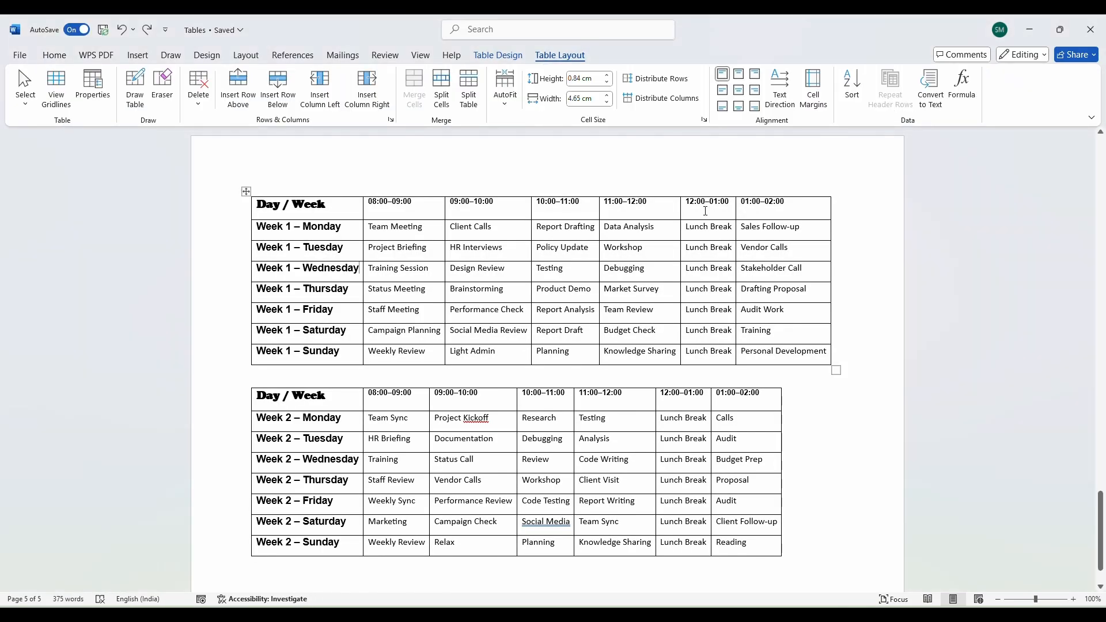
pyautogui.moveTo(706, 211); pyautogui.dragTo(709, 272)
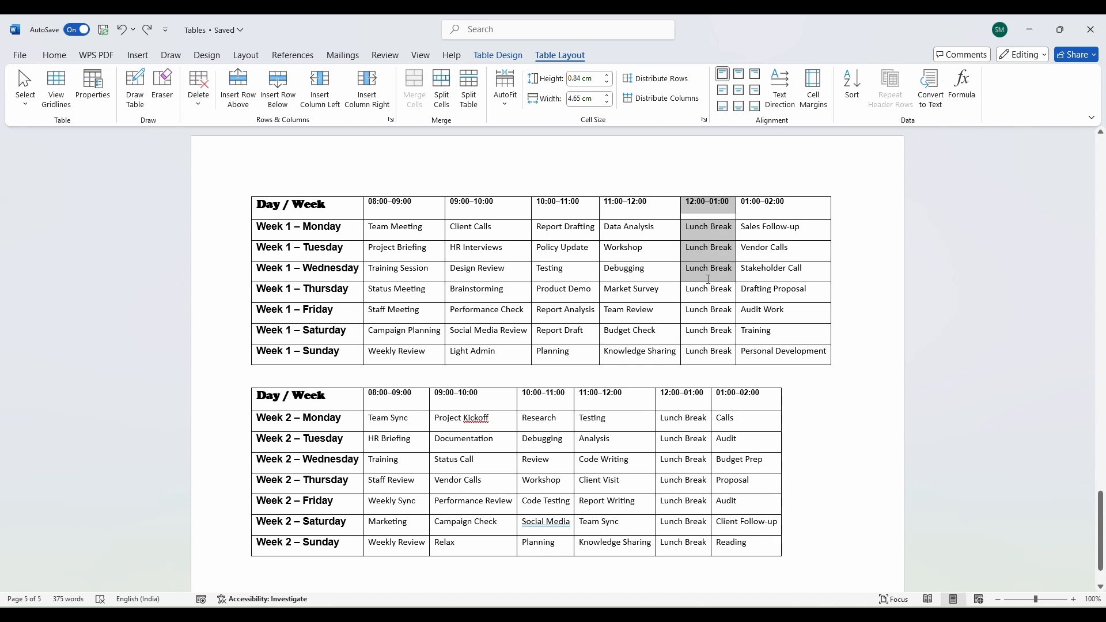
pyautogui.click(696, 237)
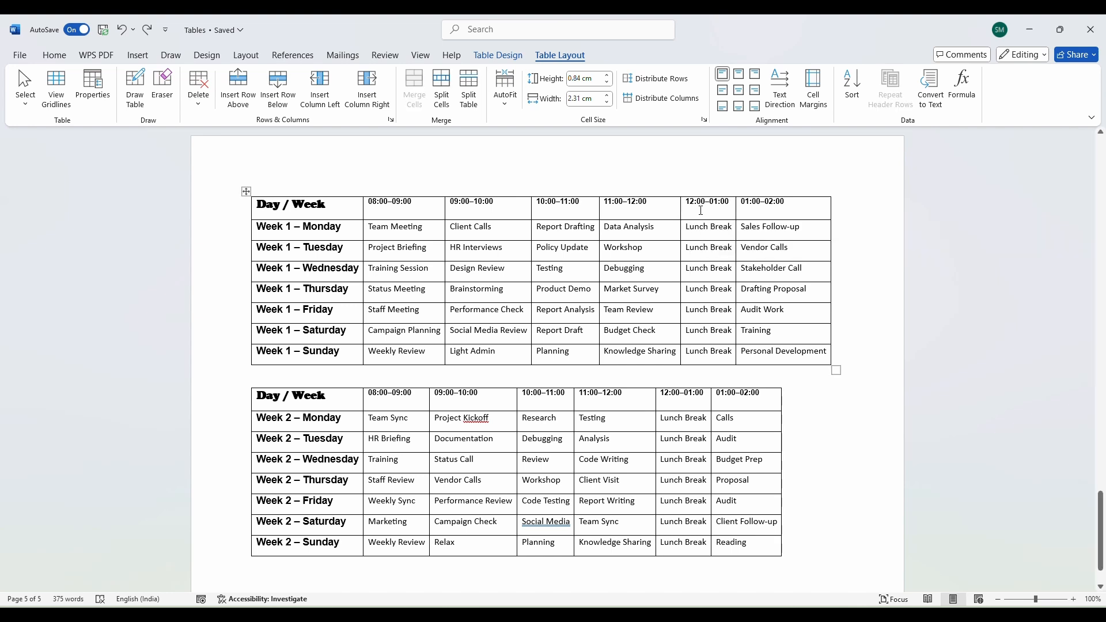
pyautogui.click(702, 210)
pyautogui.click(198, 101)
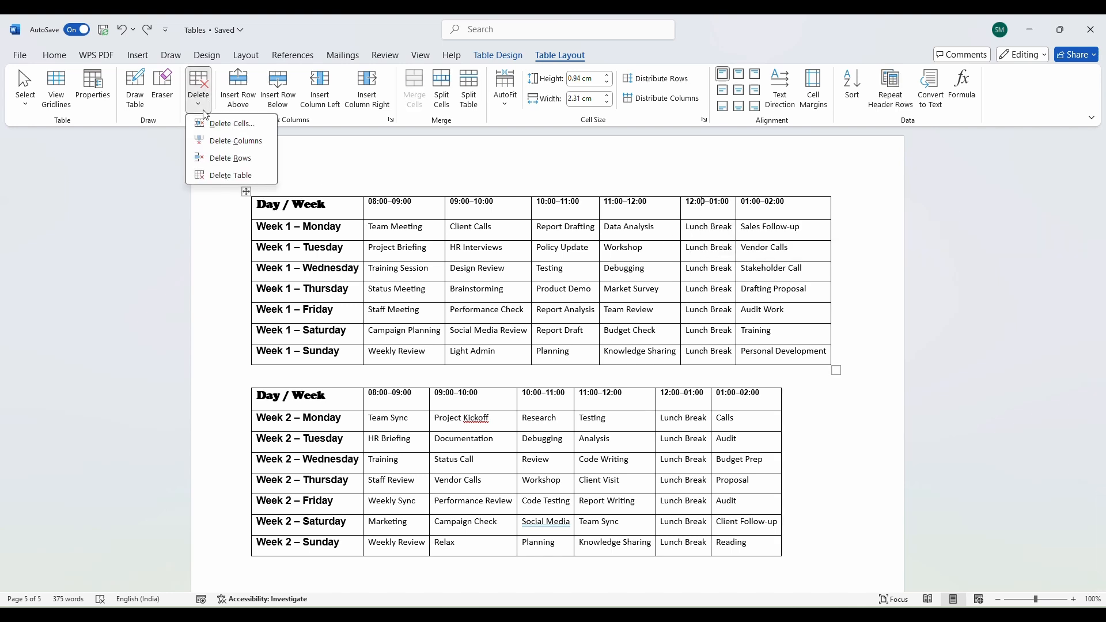
pyautogui.click(233, 141)
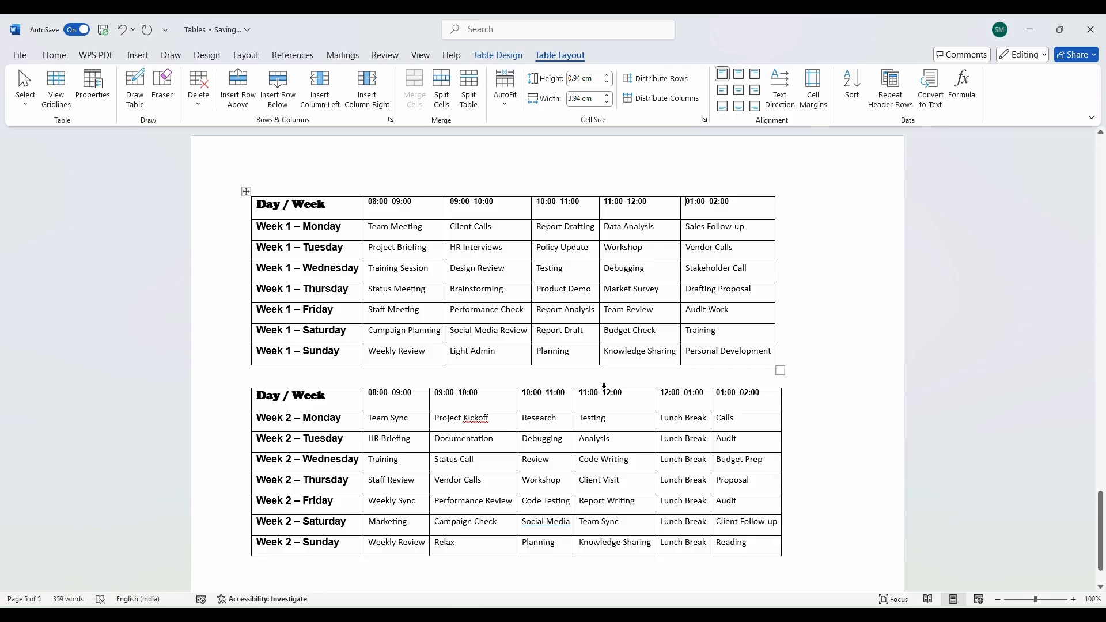
pyautogui.hotkey('ctrl', 'z')
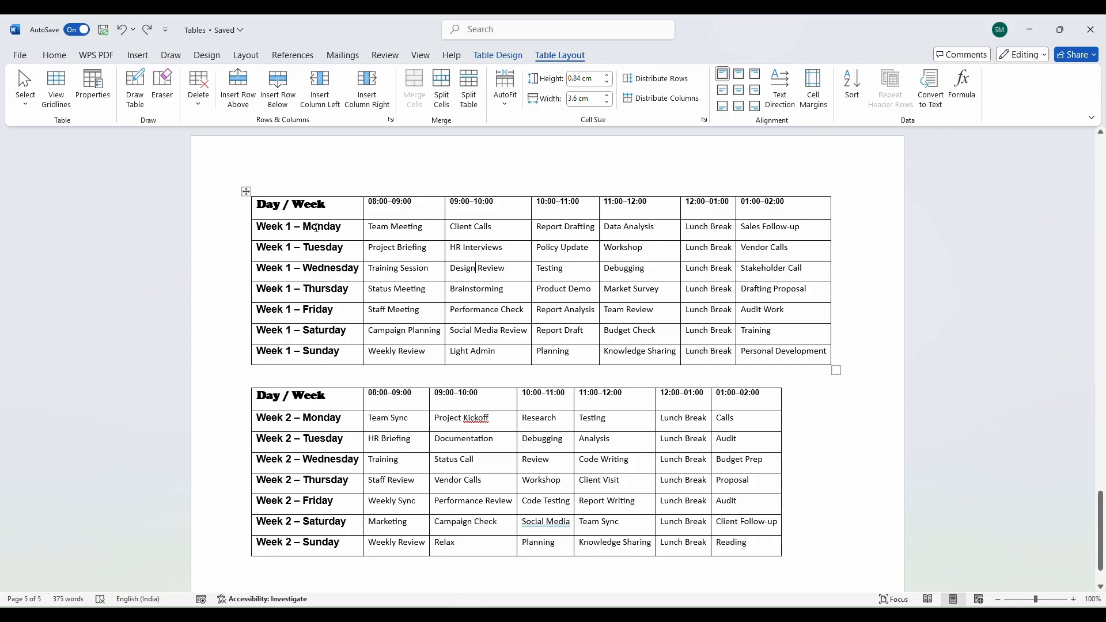
# Delete the Sunday row from the Week 1 table and undo the deletion.
pyautogui.moveTo(460, 352); pyautogui.dragTo(830, 354)
pyautogui.click(198, 87)
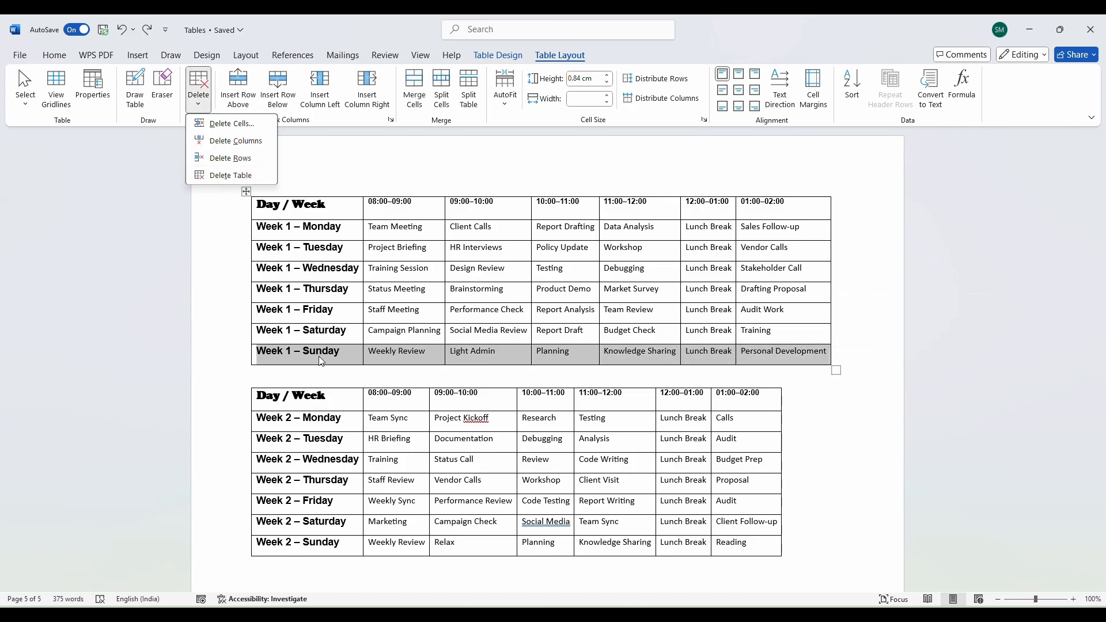
pyautogui.click(335, 337)
pyautogui.click(394, 353)
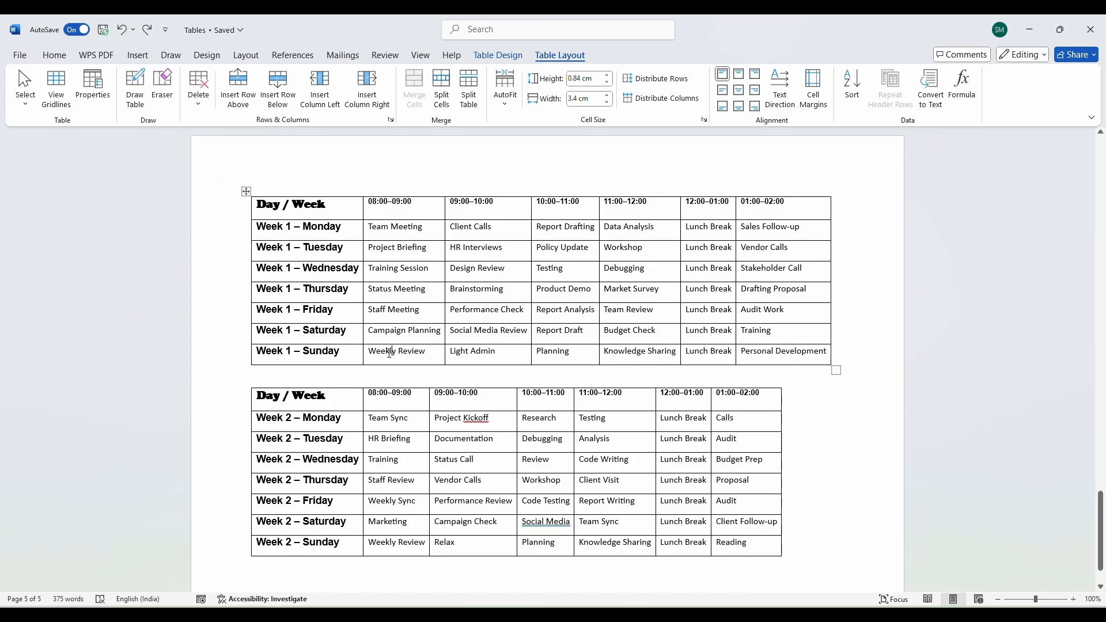
pyautogui.click(198, 86)
pyautogui.click(230, 158)
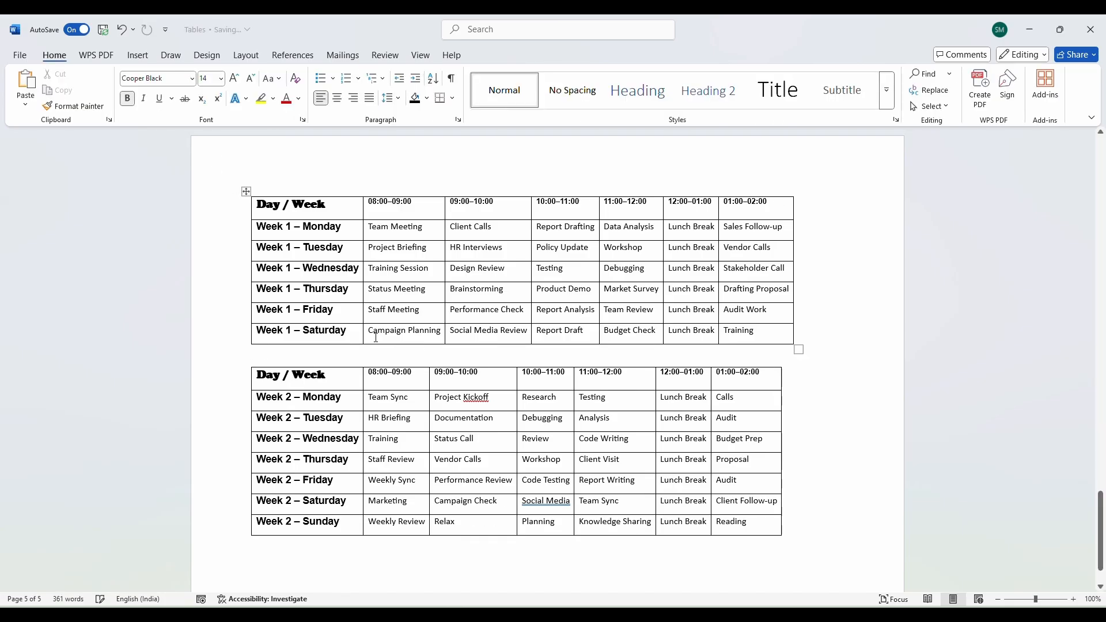
pyautogui.hotkey('ctrl', 'z')
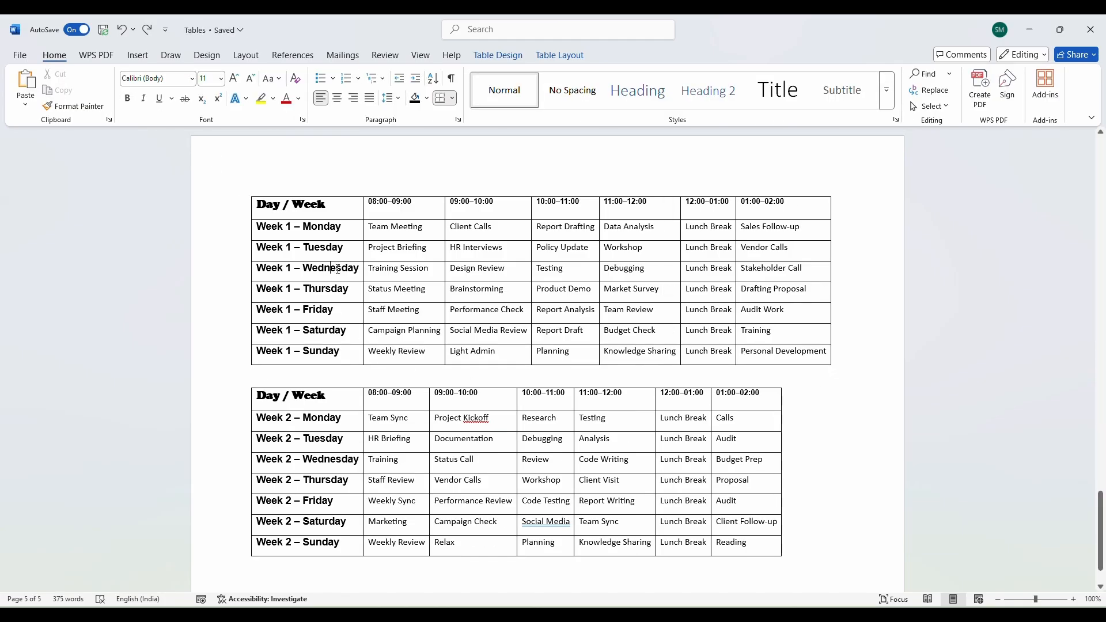
# Delete the Wednesday row of the Week 1 table using the Delete entire row option for cells, and undo the deletion.
pyautogui.click(236, 268)
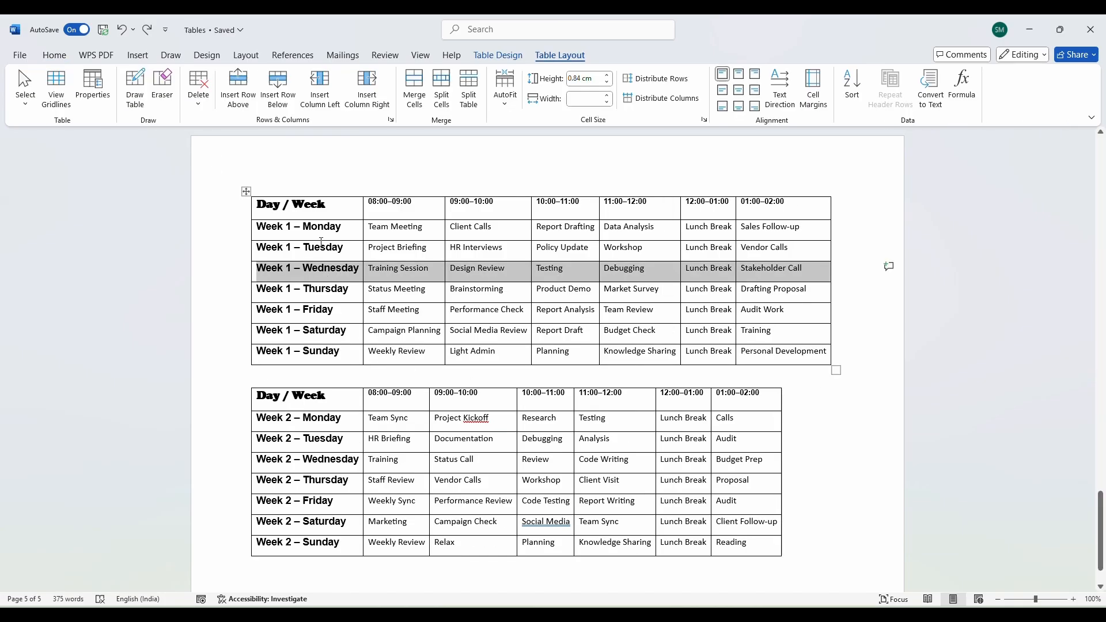
pyautogui.rightClick(353, 279)
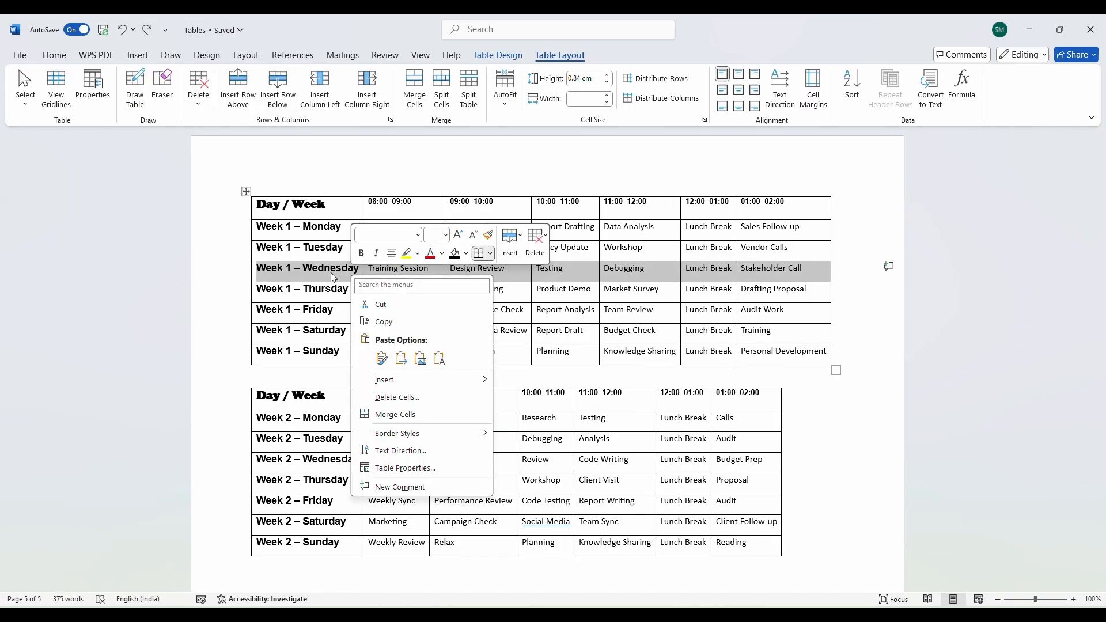
pyautogui.click(397, 398)
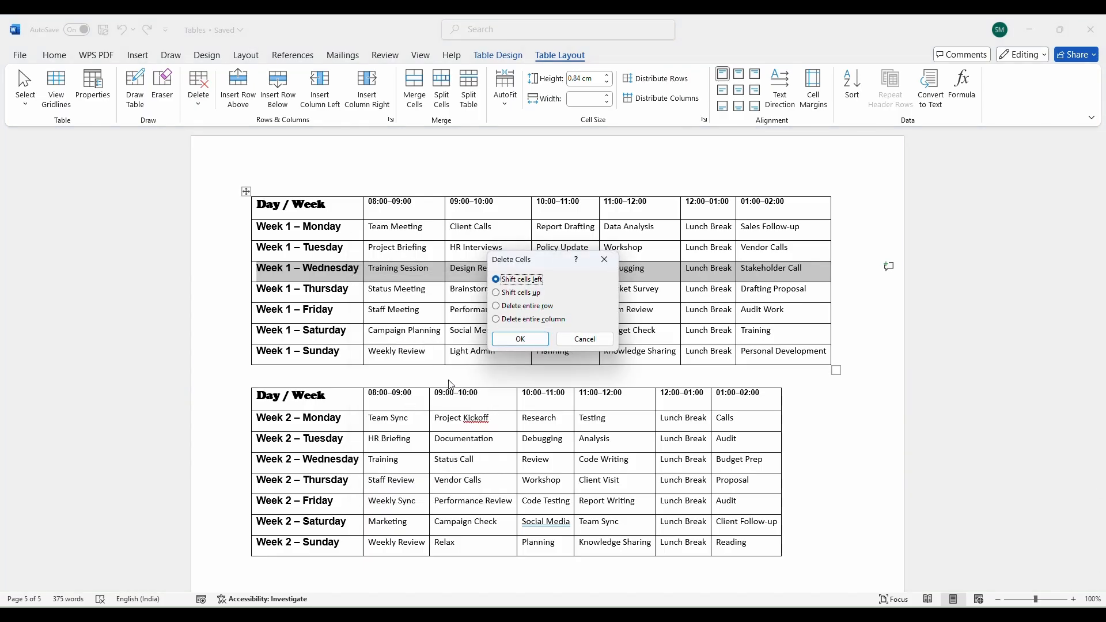
pyautogui.click(496, 306)
pyautogui.click(524, 340)
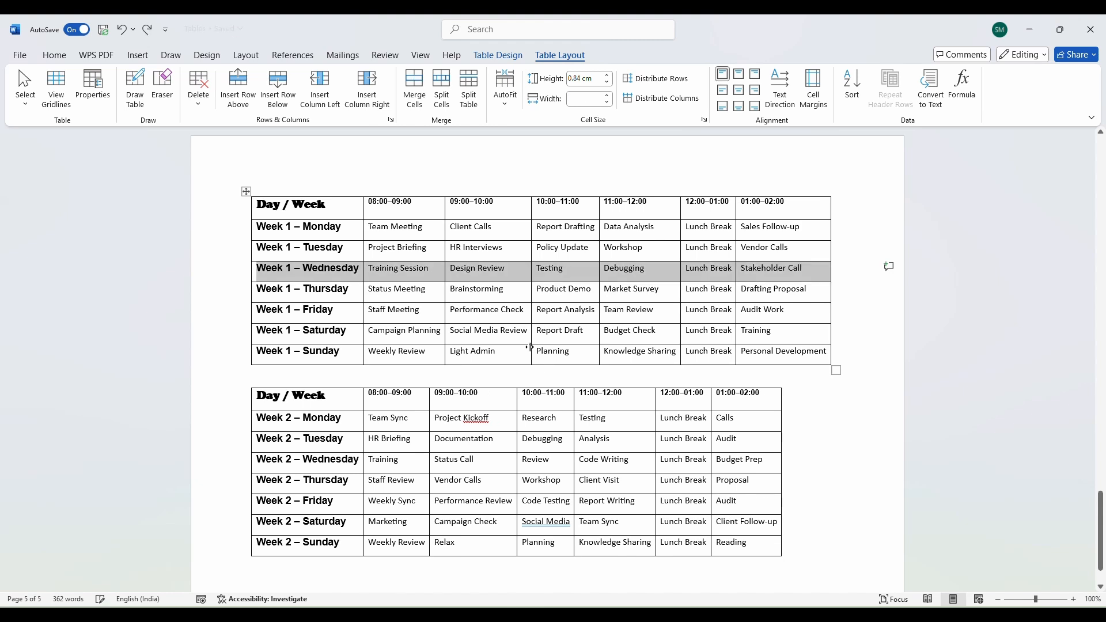
pyautogui.click(208, 109)
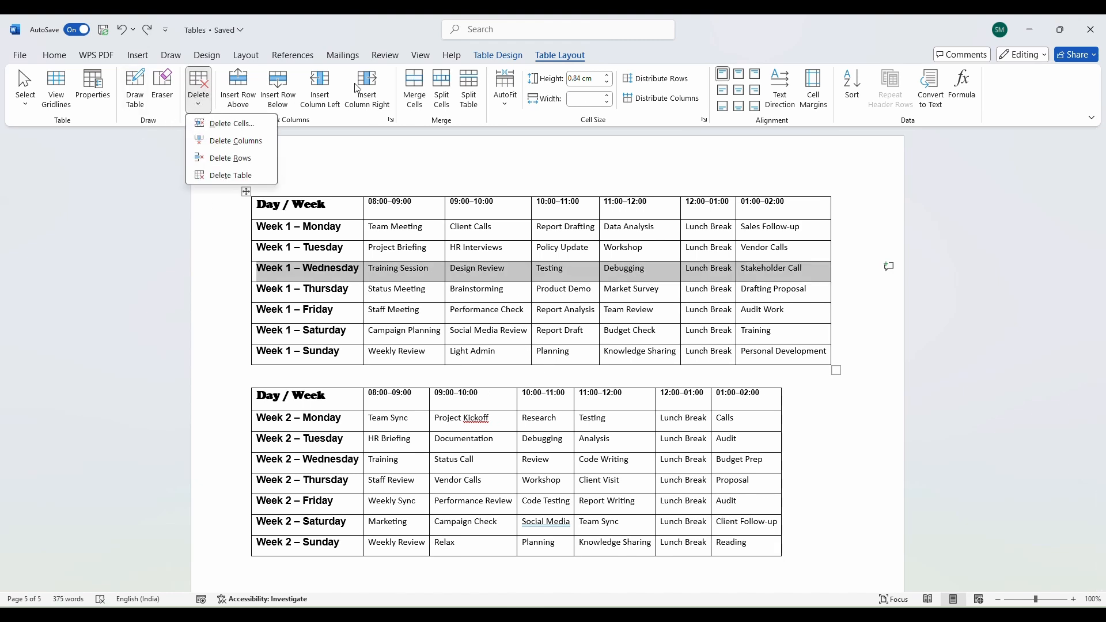
pyautogui.click(275, 150)
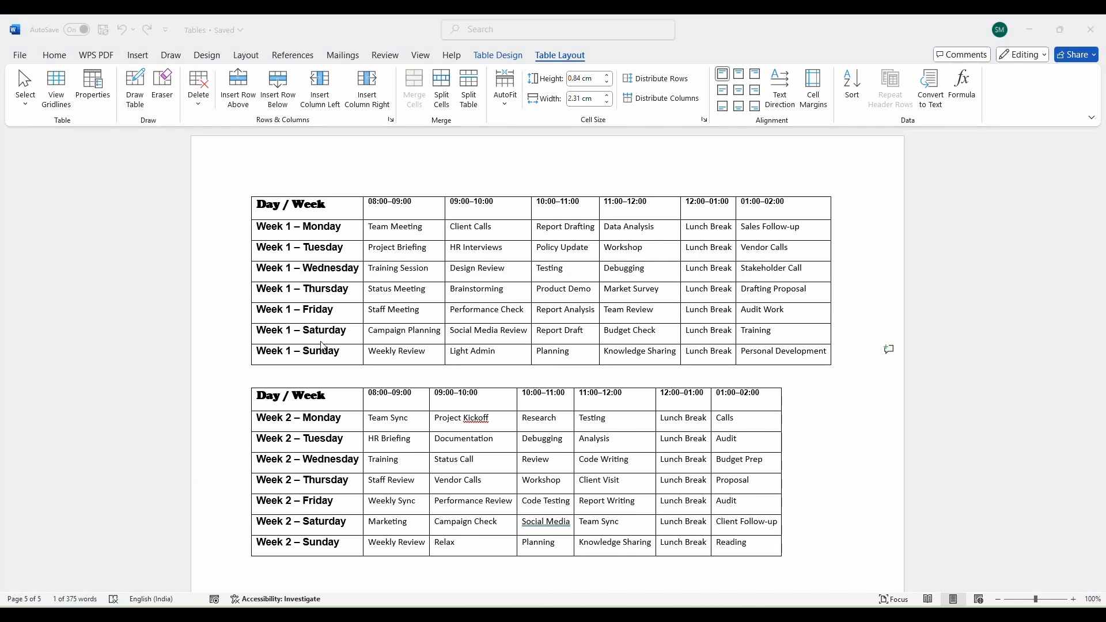
# Insert an empty row above and one below the Thursday row in the Week 1 table, undoing each insertion.
pyautogui.click(316, 363)
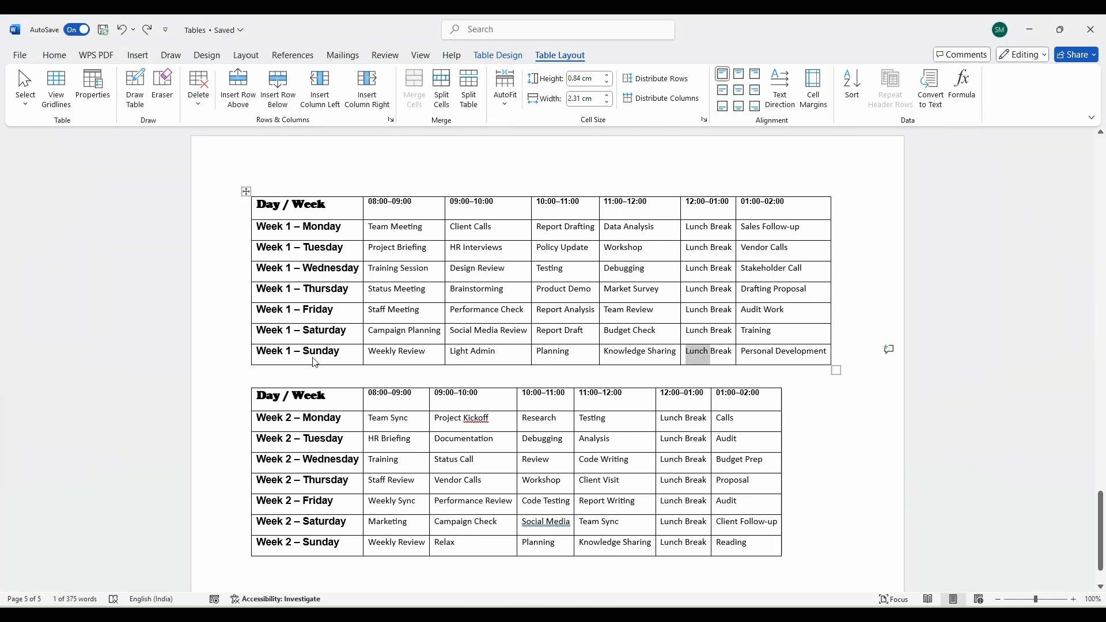
pyautogui.click(327, 286)
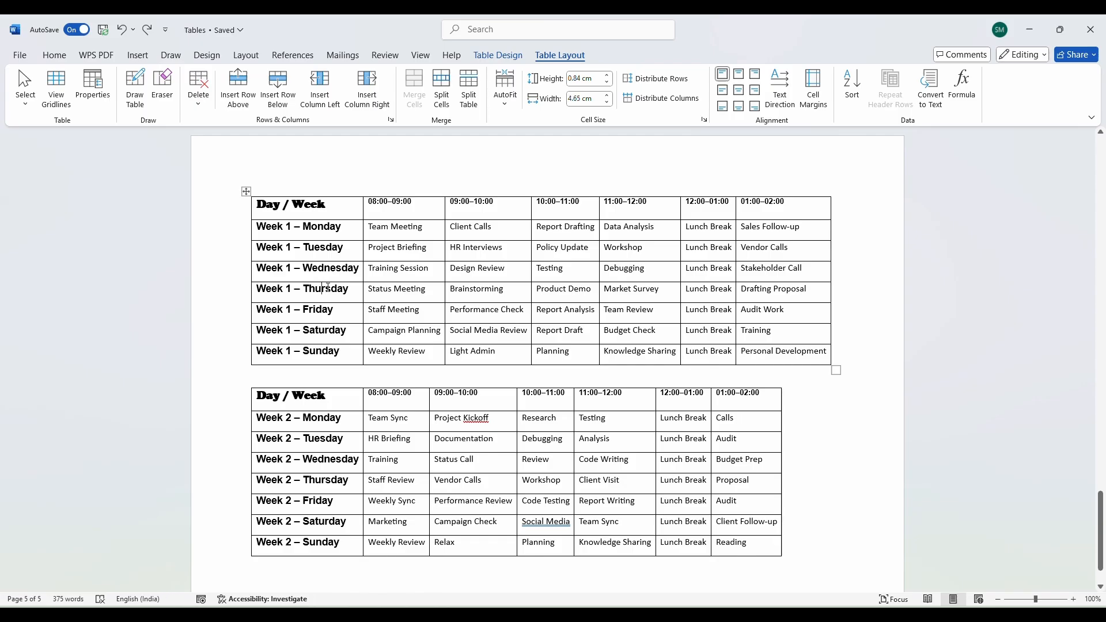
pyautogui.click(238, 92)
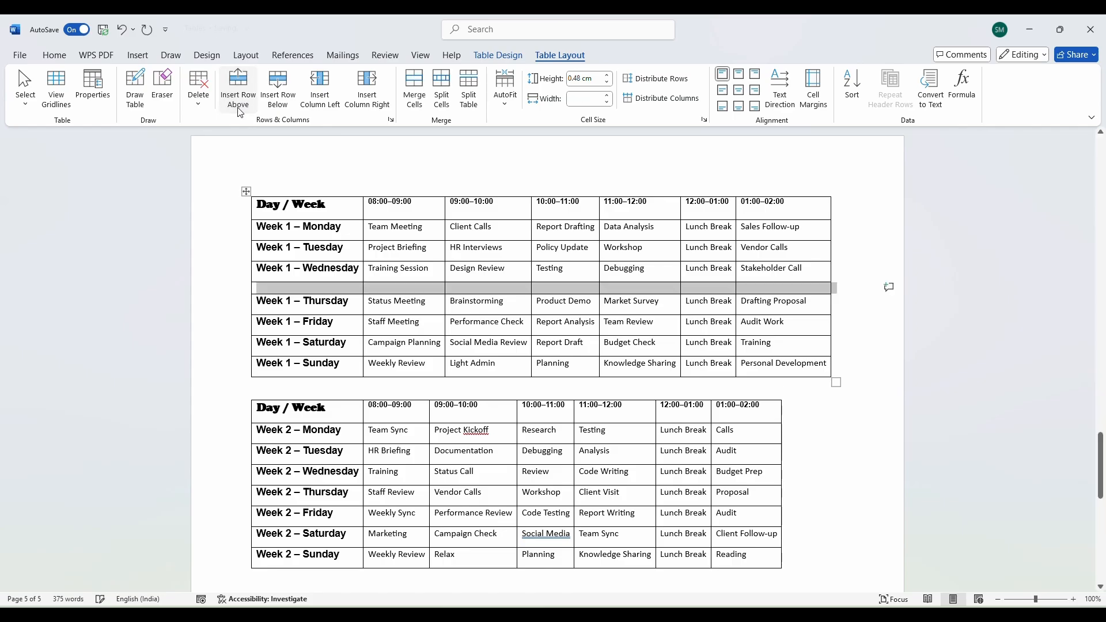
pyautogui.hotkey('ctrl', 'z')
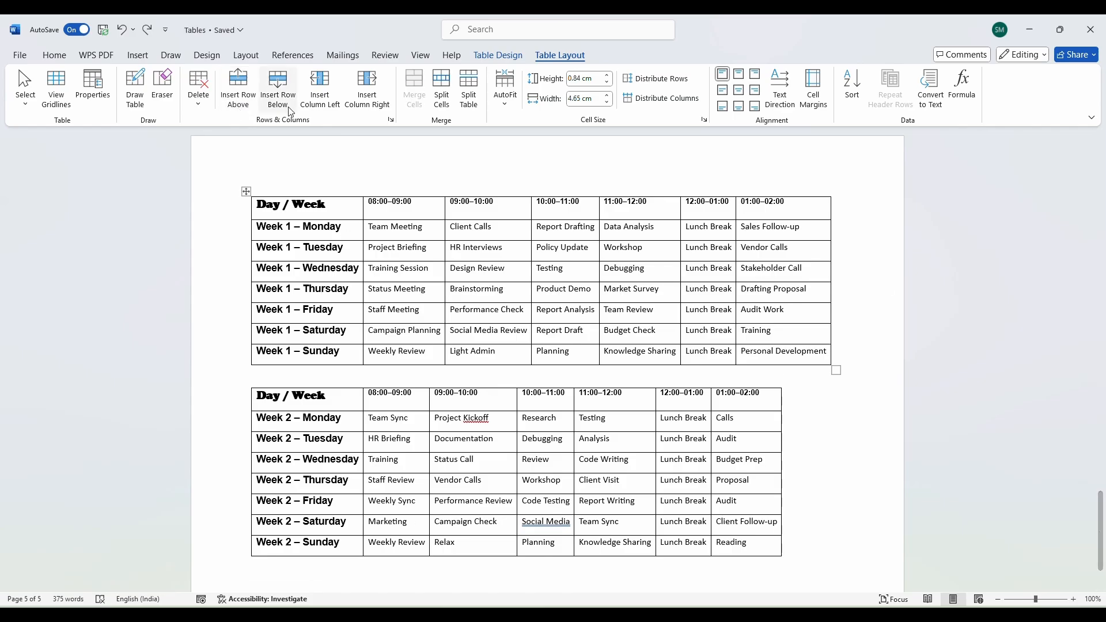
pyautogui.click(277, 95)
pyautogui.hotkey('ctrl', 'z')
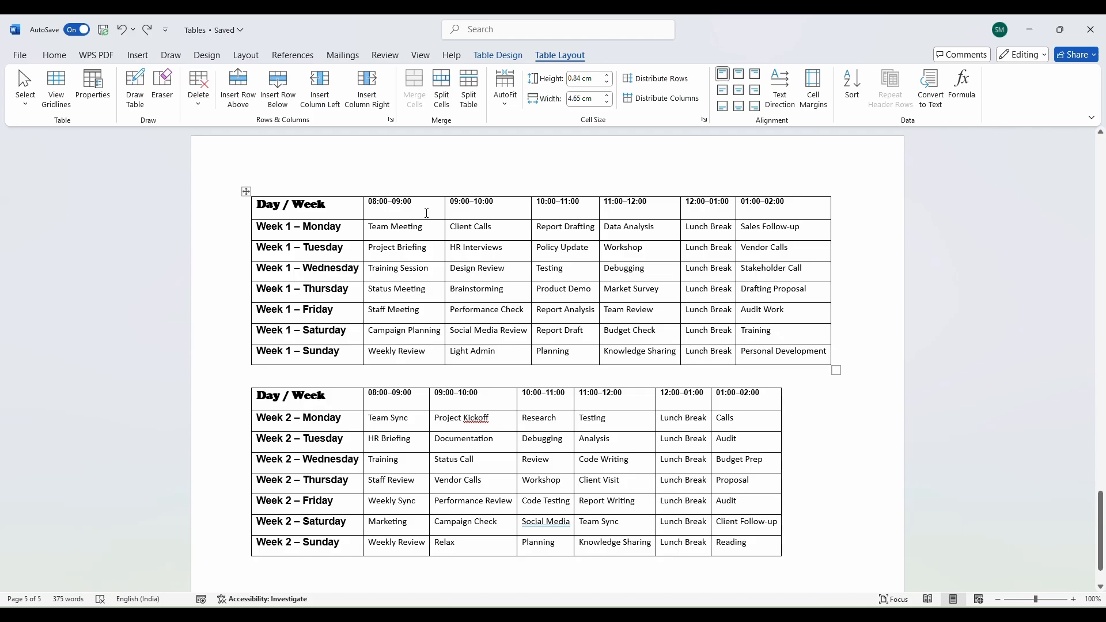
# Insert an empty column before 08:00–09:00 in the Week 1 table and widen it on both sides, narrowing the Day / Week column to about 3.74 cm.
pyautogui.click(427, 213)
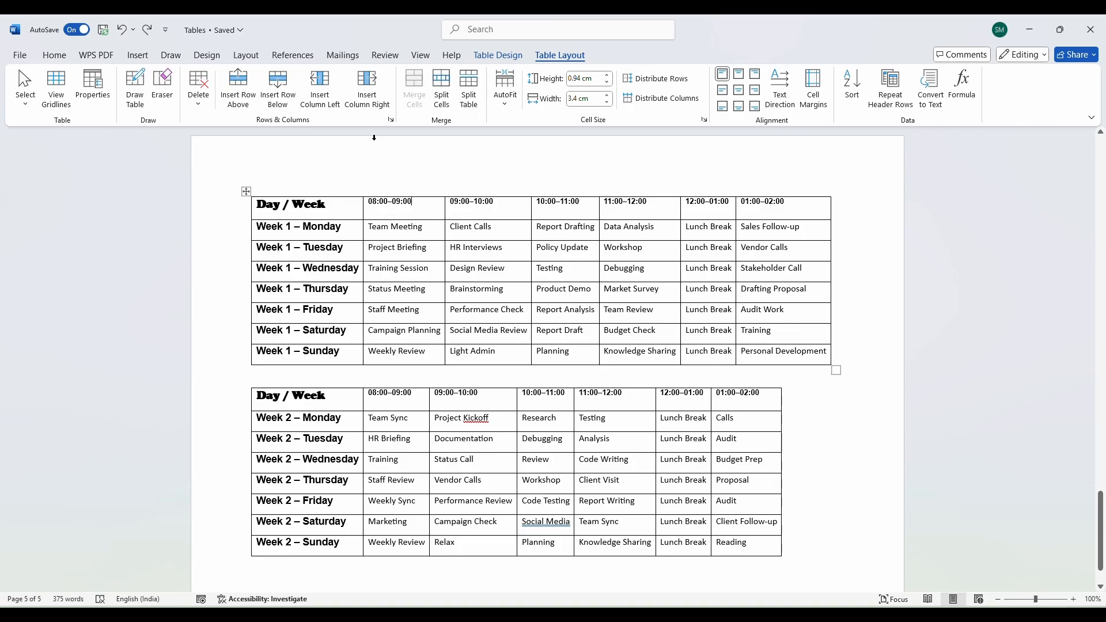
pyautogui.click(337, 112)
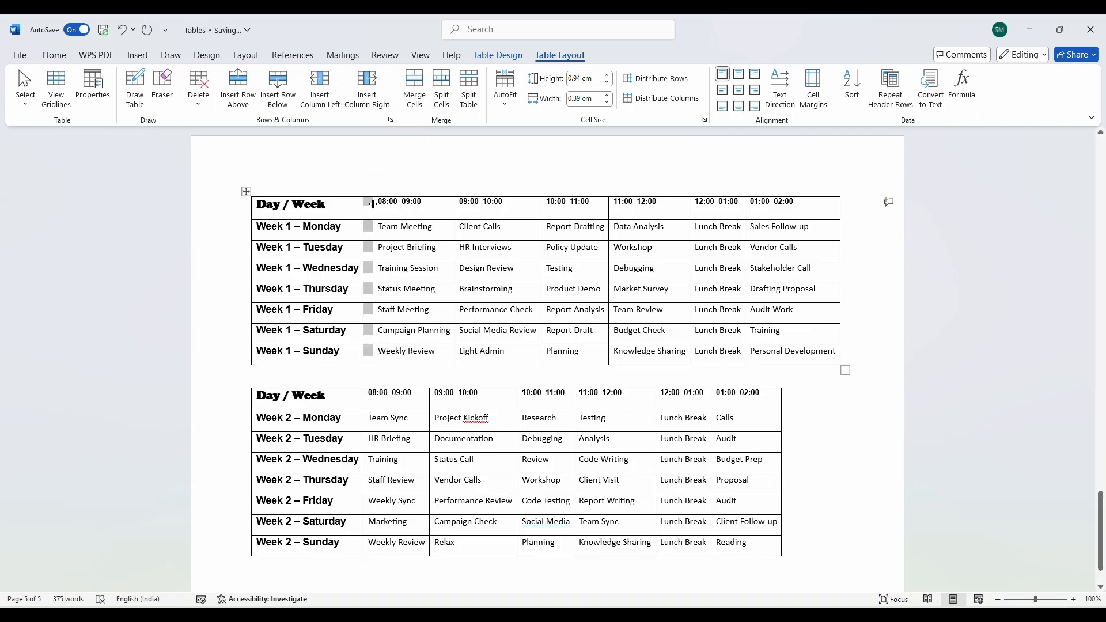
pyautogui.click(374, 204)
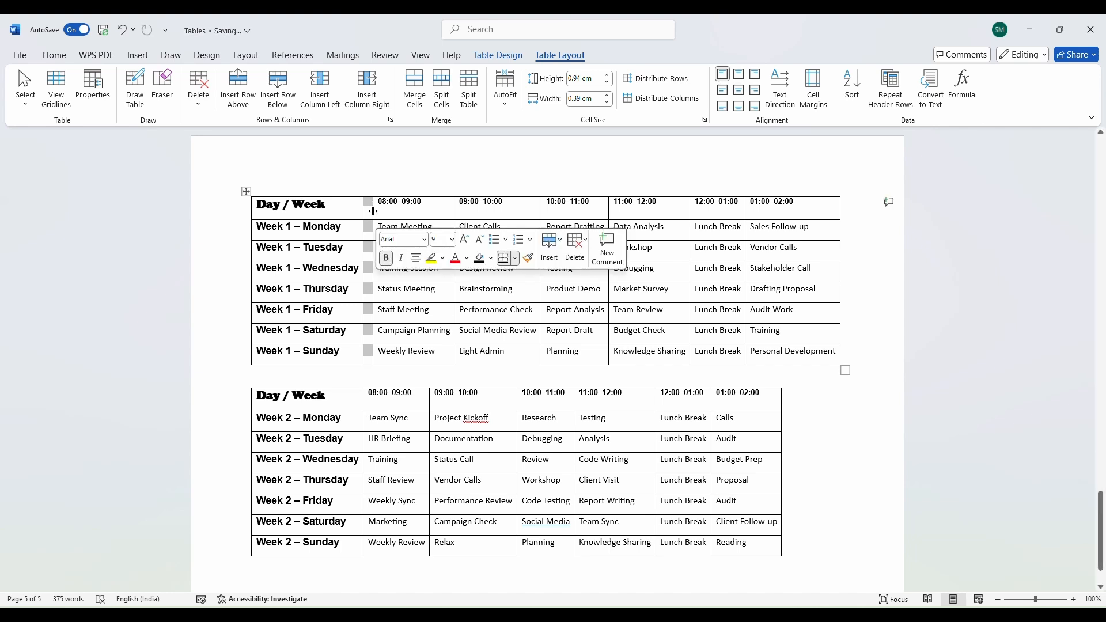
pyautogui.moveTo(374, 211); pyautogui.dragTo(411, 212)
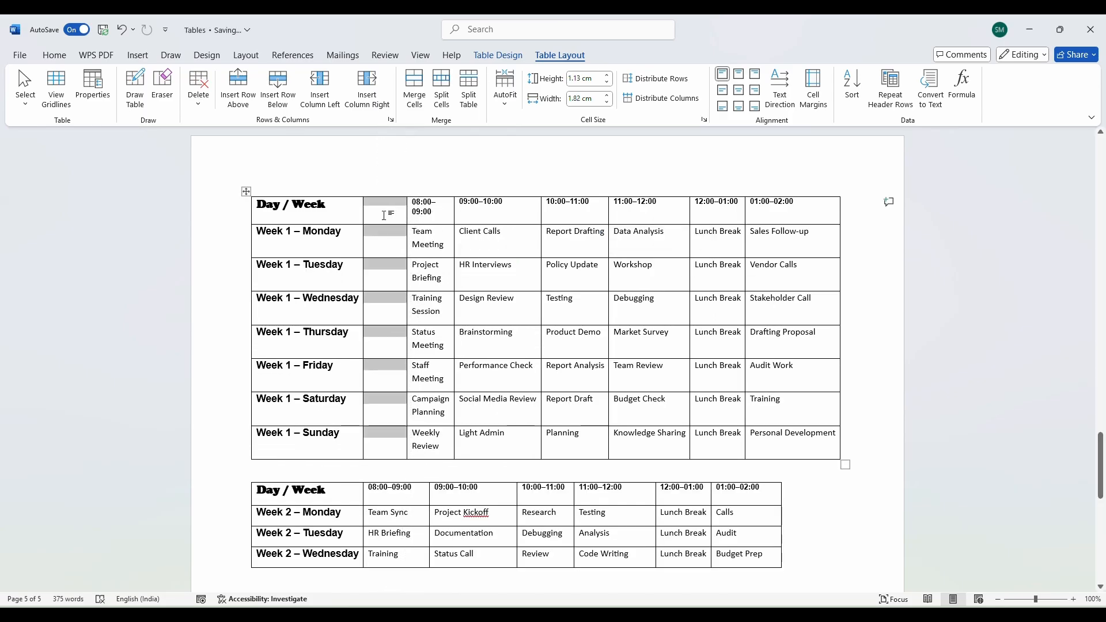
pyautogui.click(361, 264)
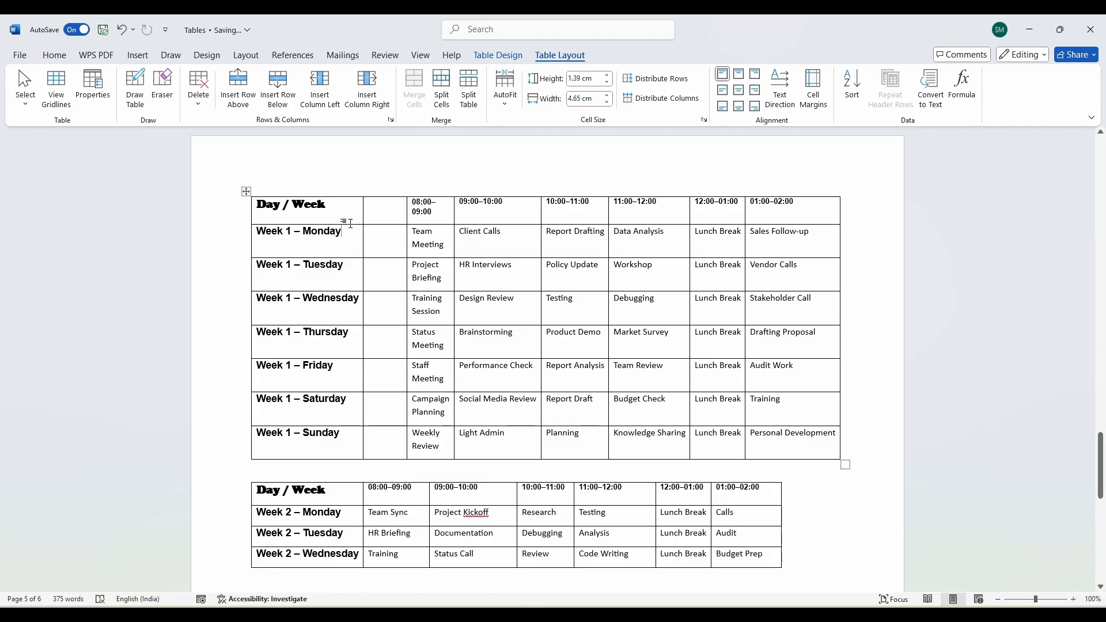
pyautogui.moveTo(363, 213); pyautogui.dragTo(340, 212)
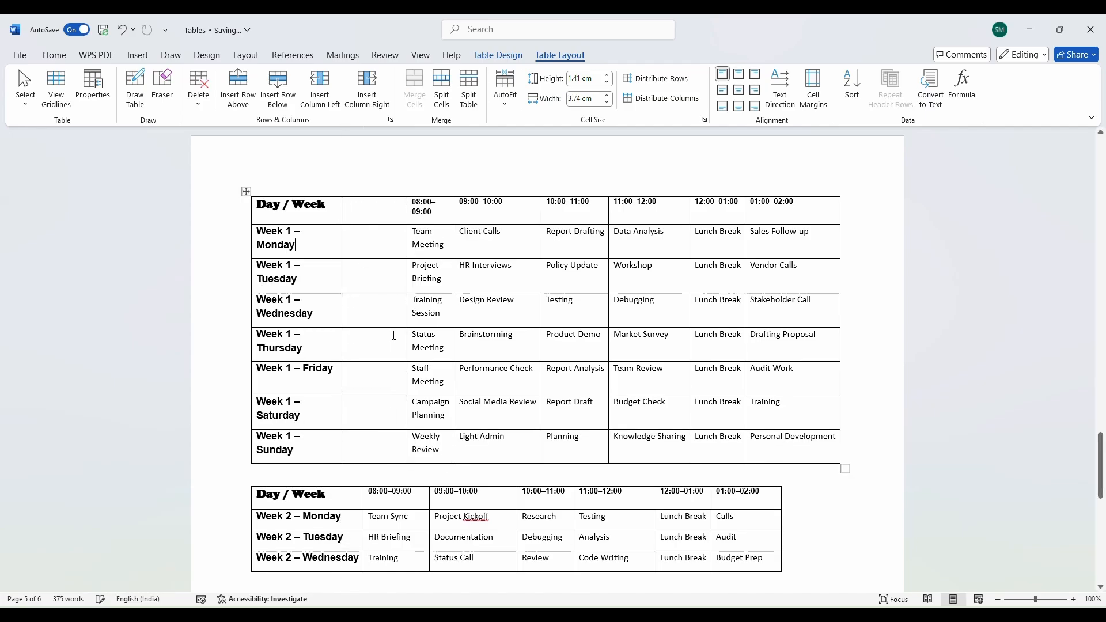
# Delete the empty column between the Day / Week and 08:00–09:00 columns of the Week 1 table.
pyautogui.click(374, 228)
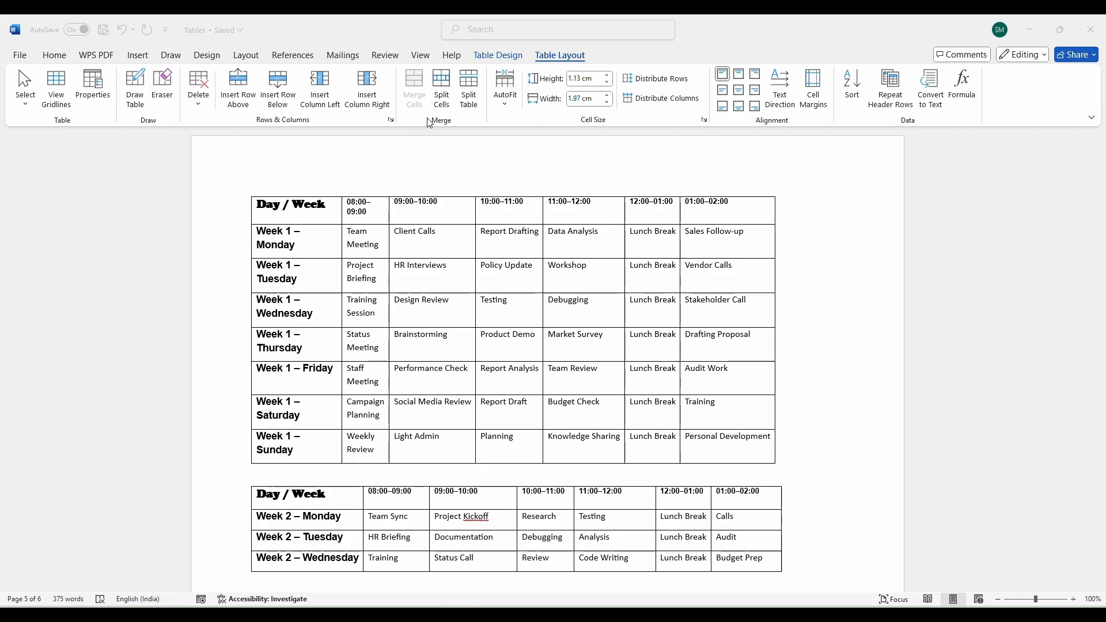
pyautogui.scroll(-2, 403, 461)
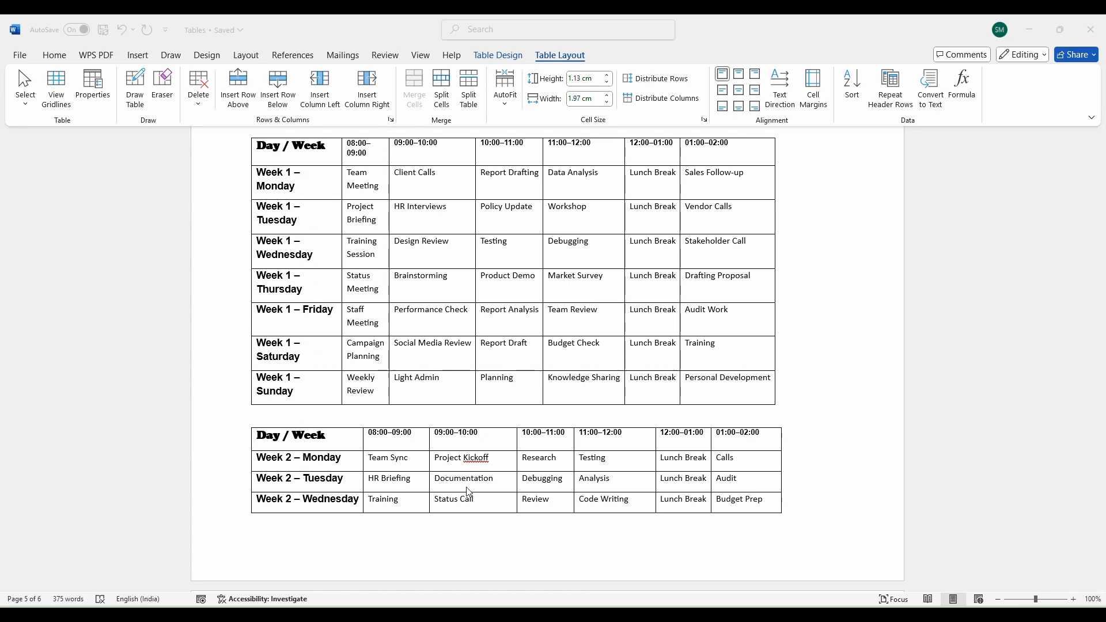
pyautogui.scroll(2, 448, 421)
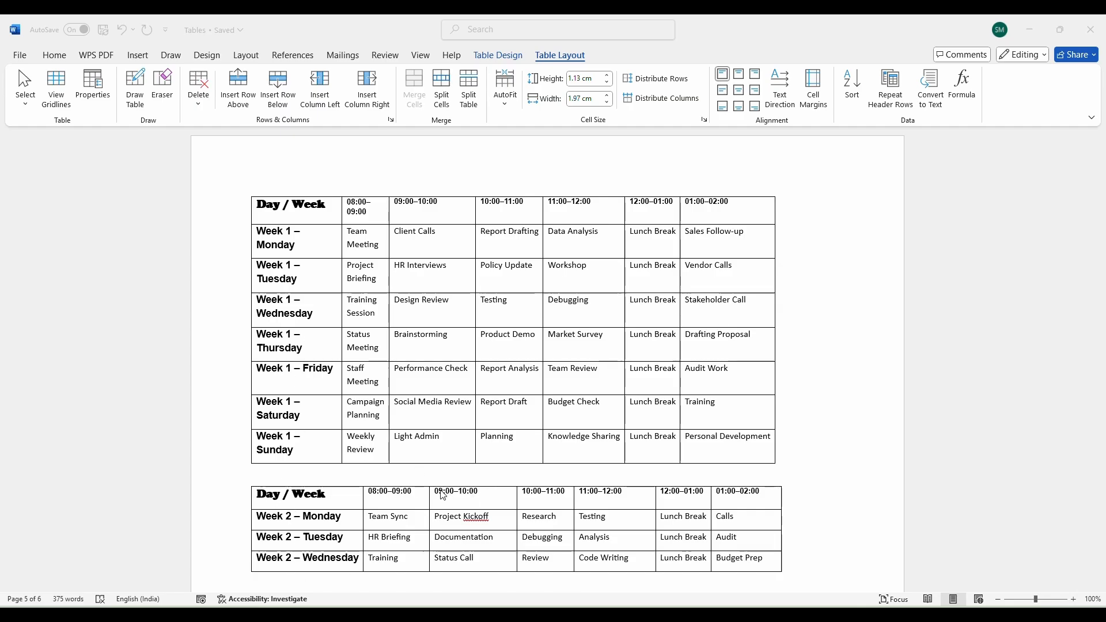
pyautogui.click(412, 450)
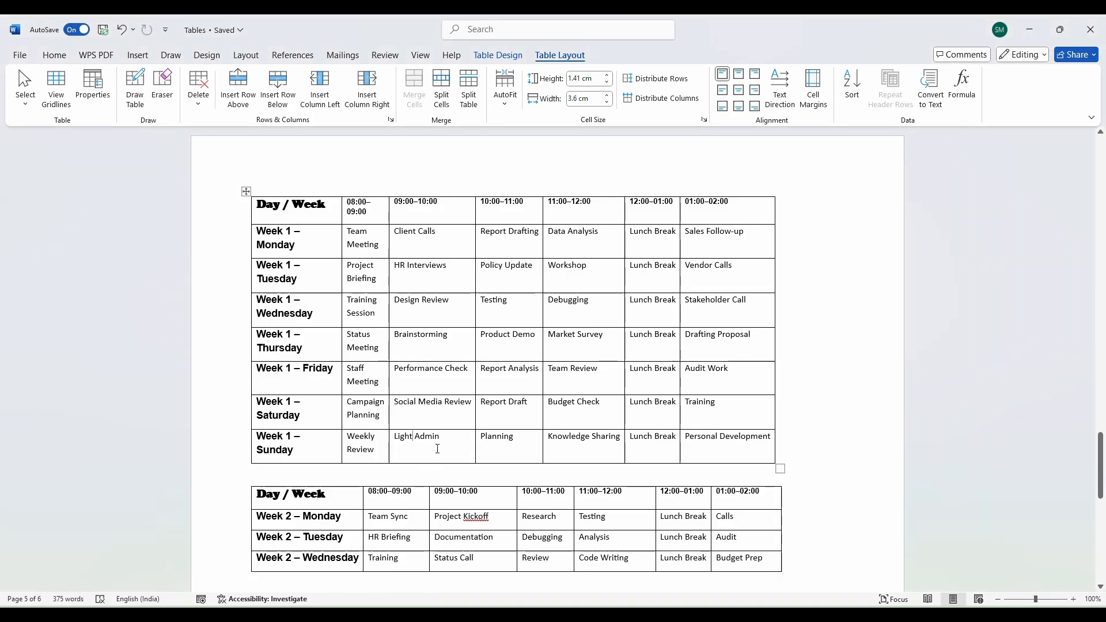
# Insert an empty row below the Week 1 – Sunday row and select each table's header row in turn to compare them.
pyautogui.click(277, 104)
pyautogui.scroll(-3, 486, 461)
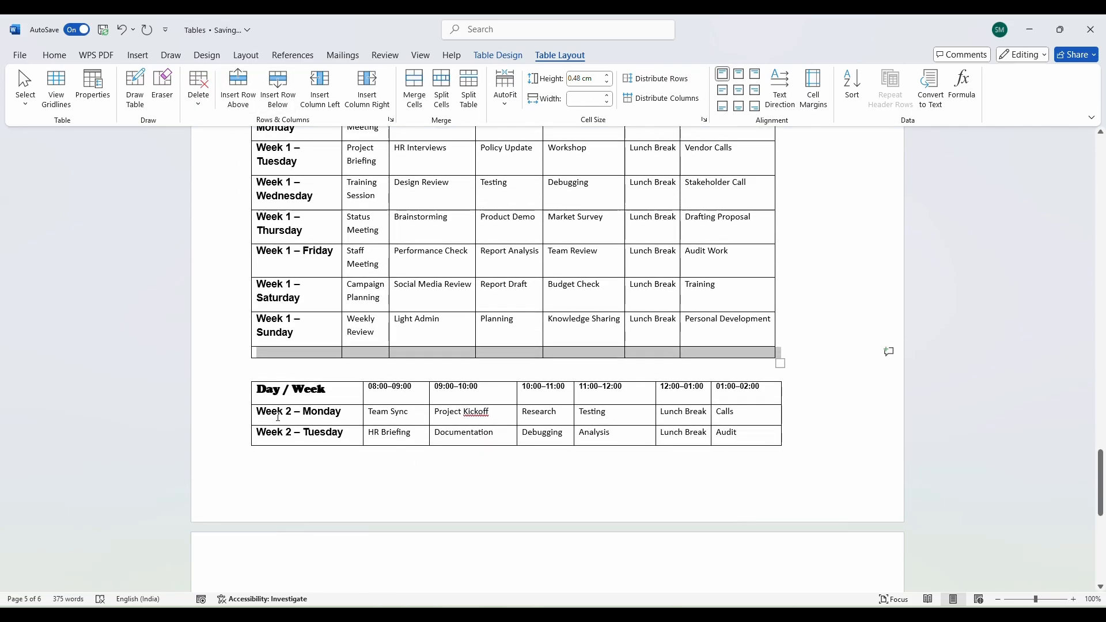
pyautogui.moveTo(297, 393); pyautogui.dragTo(743, 394)
pyautogui.scroll(2, 645, 394)
pyautogui.scroll(1, 645, 394)
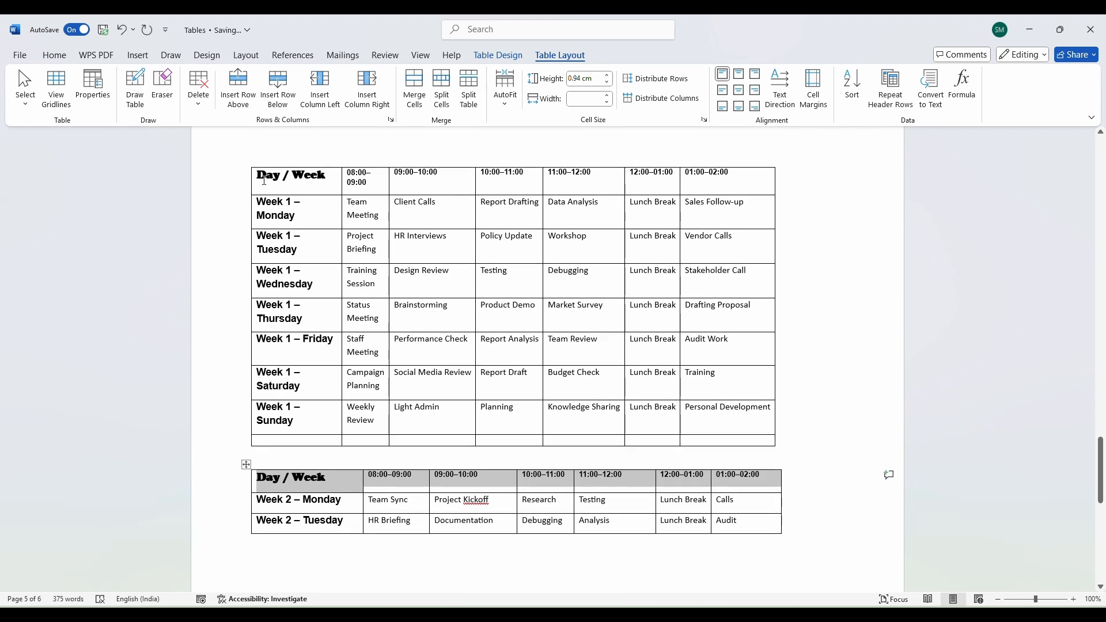
pyautogui.moveTo(289, 176); pyautogui.dragTo(698, 183)
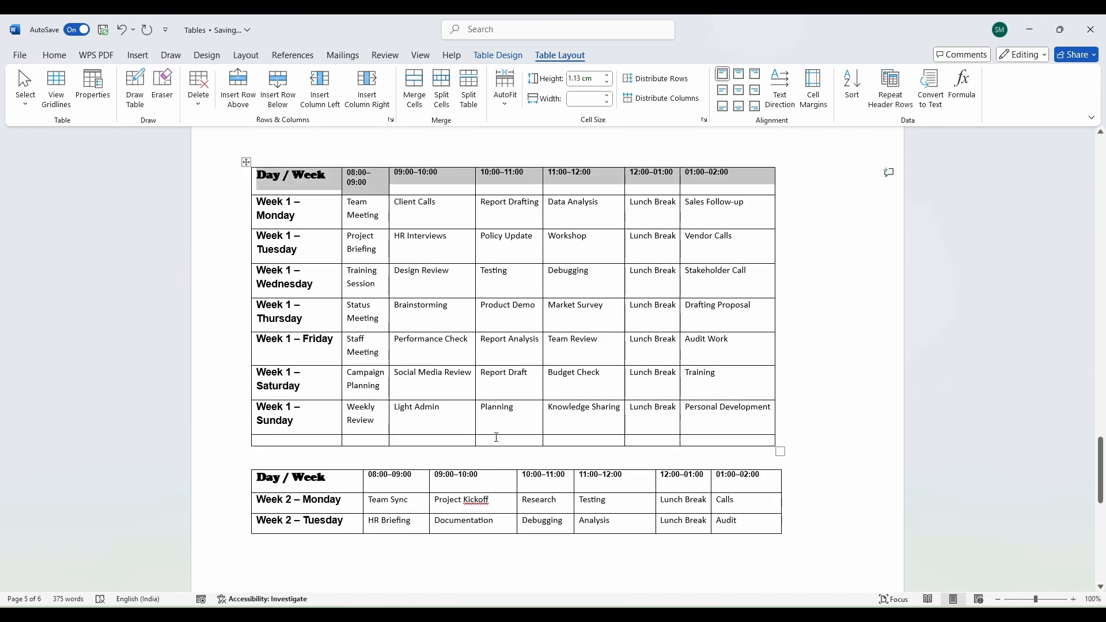
# Copy the Week 2 Monday–Sunday rows, clear their contents in the second table, and paste them into the empty row below Week 1 – Sunday.
pyautogui.moveTo(270, 500); pyautogui.dragTo(728, 570)
pyautogui.hotkey('ctrl', 'c')
pyautogui.scroll(-1, 437, 418)
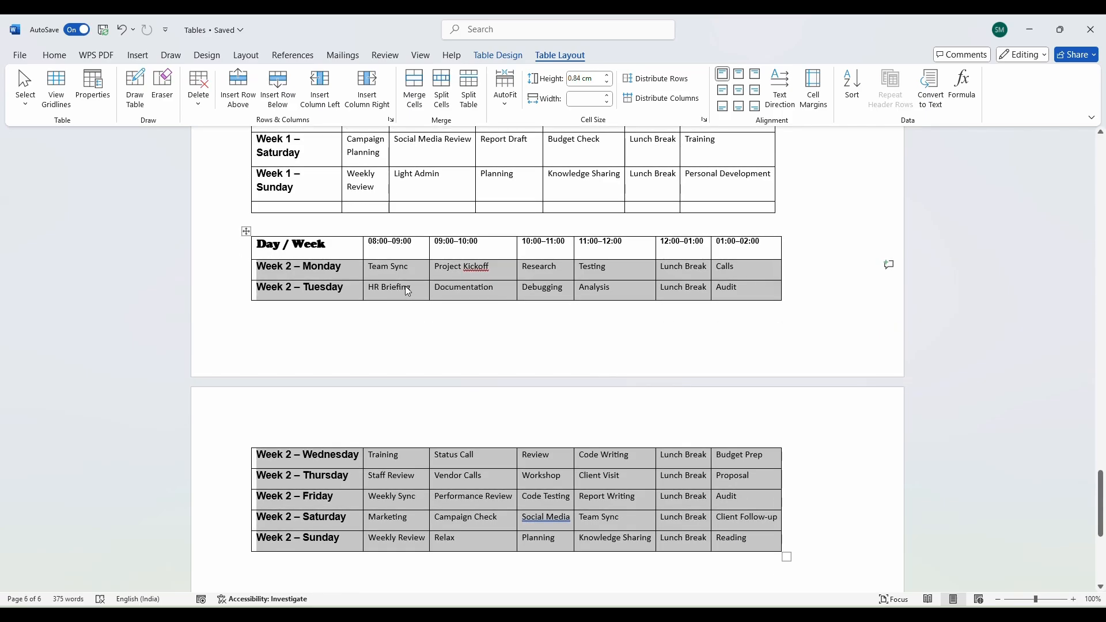
pyautogui.press('Delete')
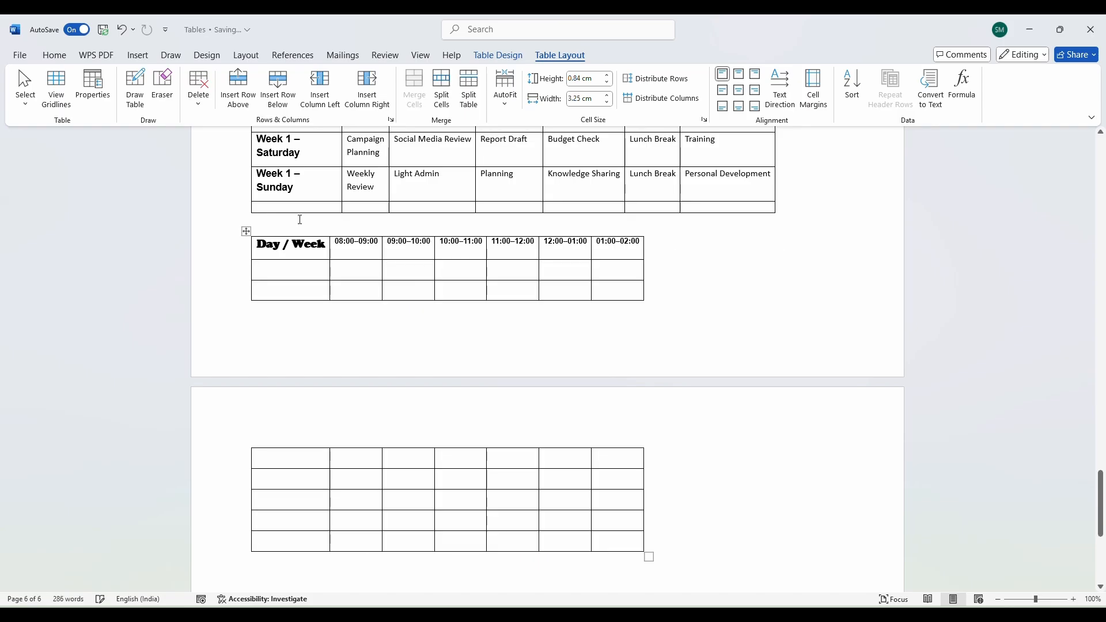
pyautogui.click(302, 208)
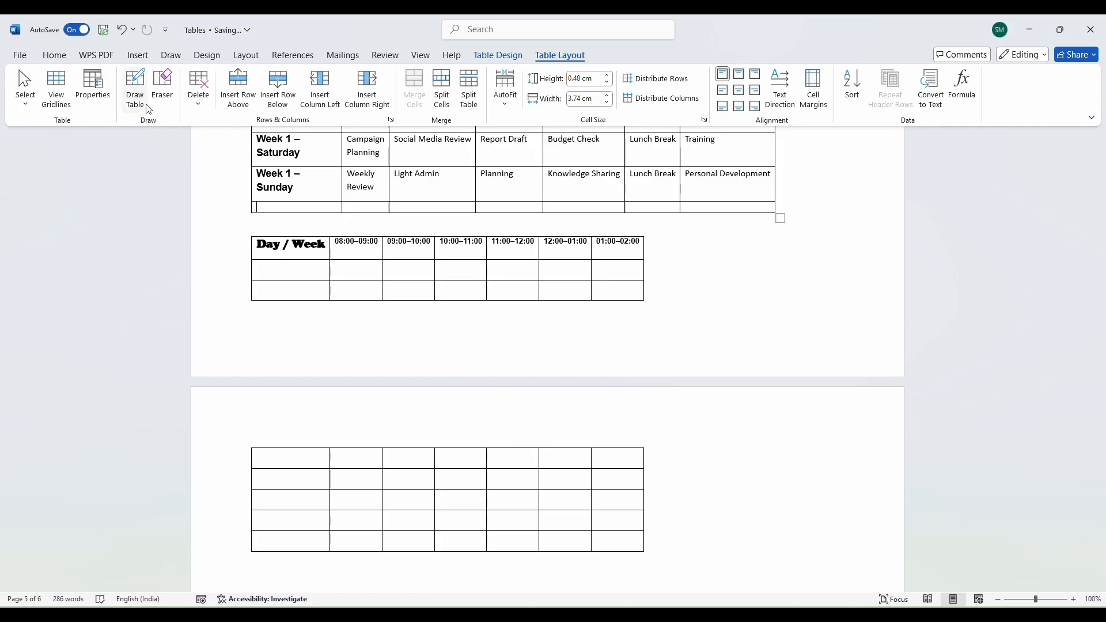
pyautogui.hotkey('ctrl', 'v')
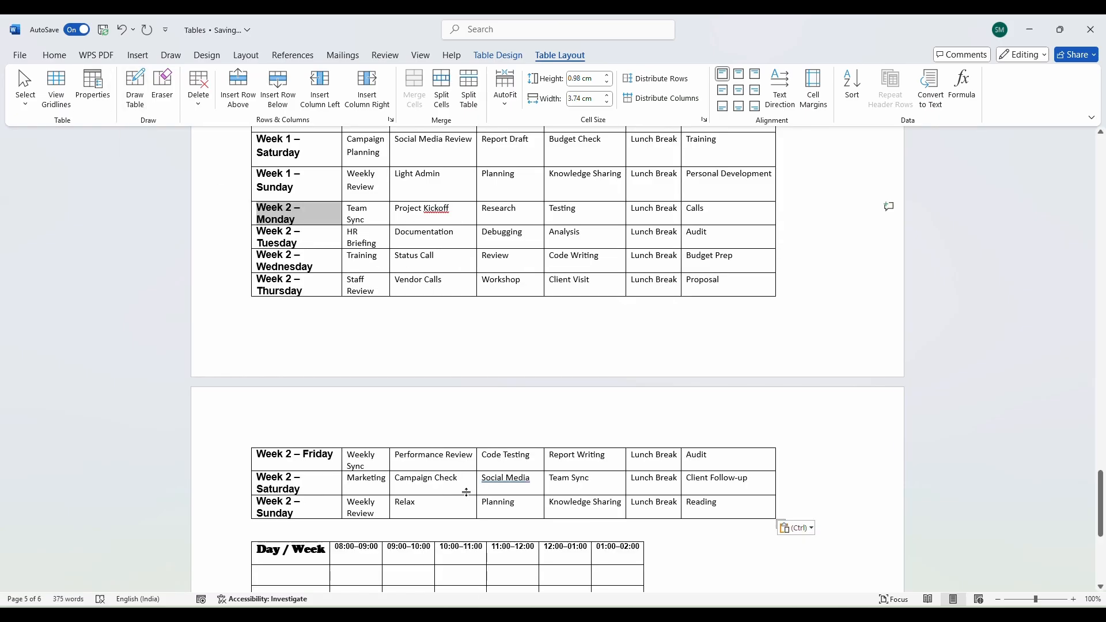
pyautogui.scroll(-2, 467, 492)
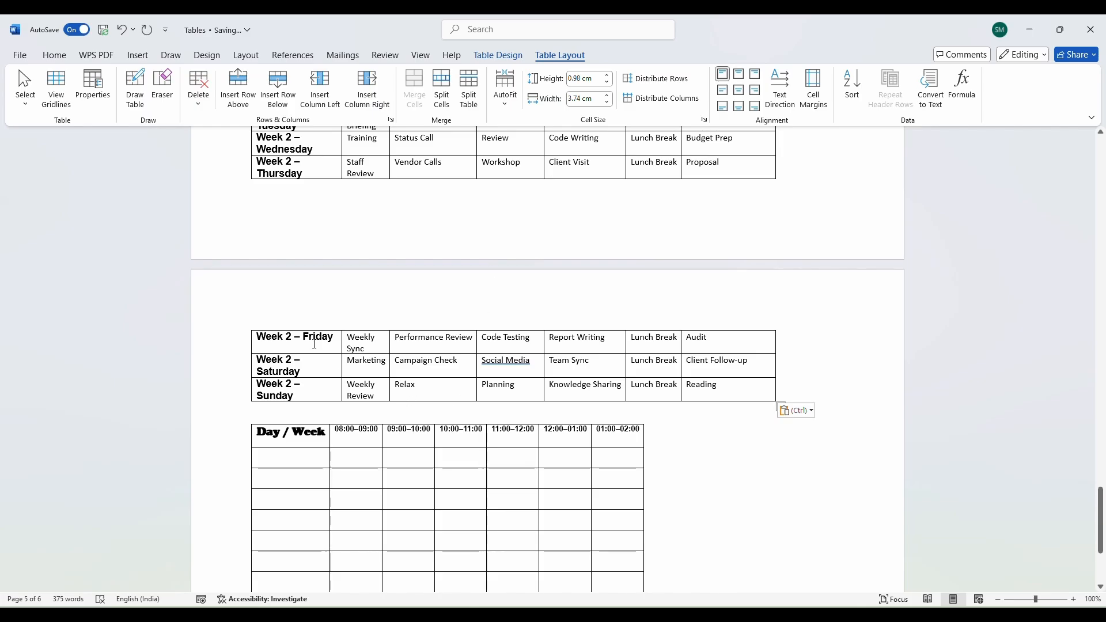
pyautogui.scroll(2, 475, 436)
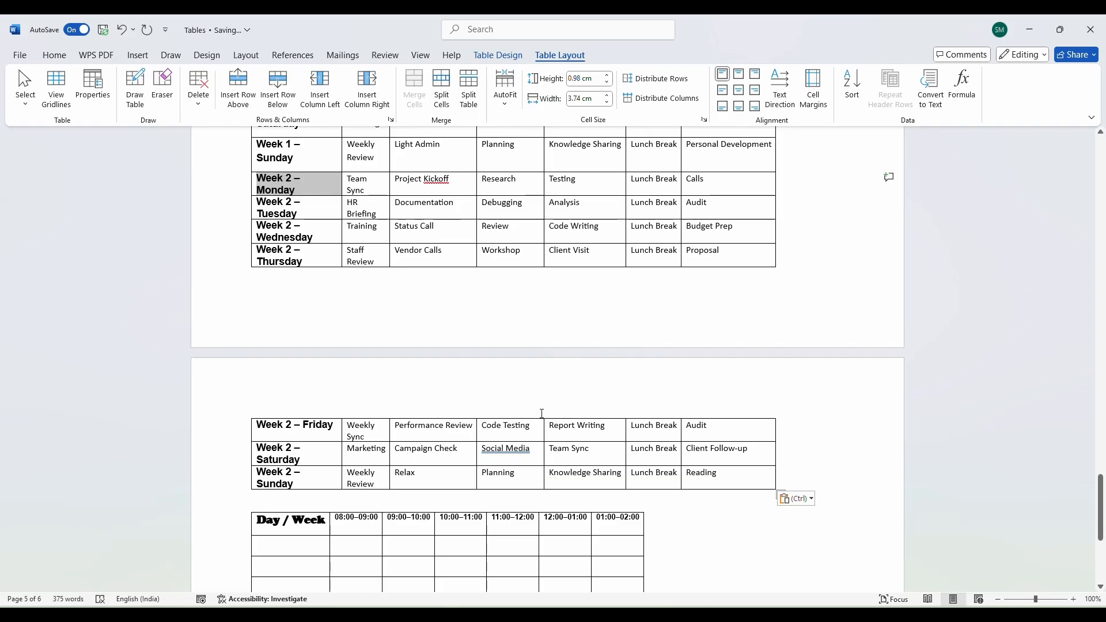
# Merge the Lunch Break cells from Week 1 – Monday through Week 2 – Sunday into one cell, and undo the merge.
pyautogui.scroll(5, 438, 317)
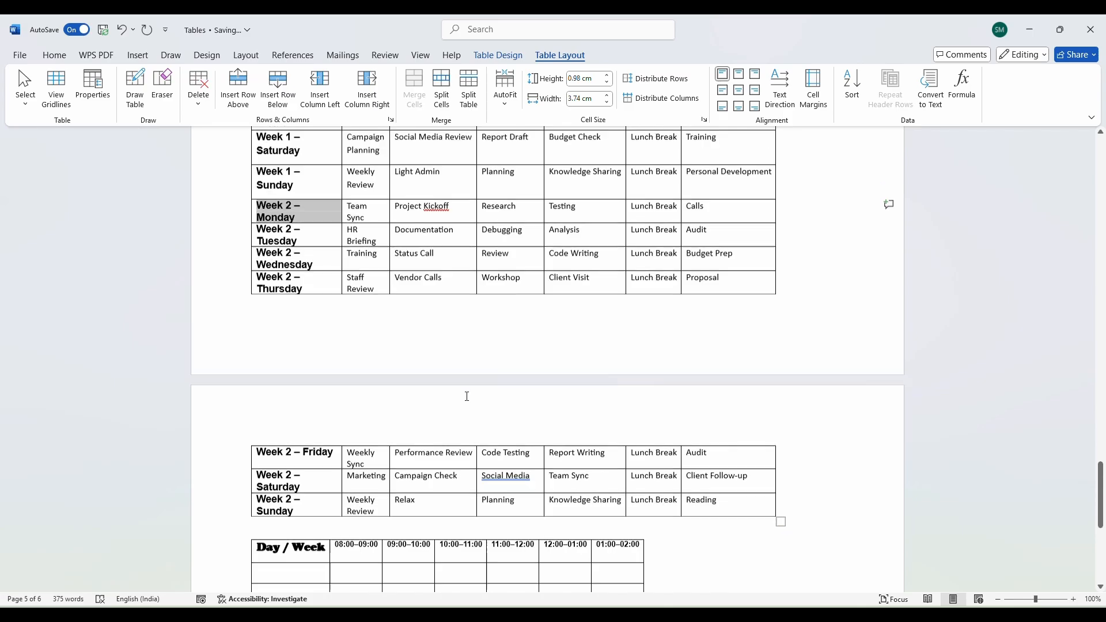
pyautogui.scroll(1, 445, 336)
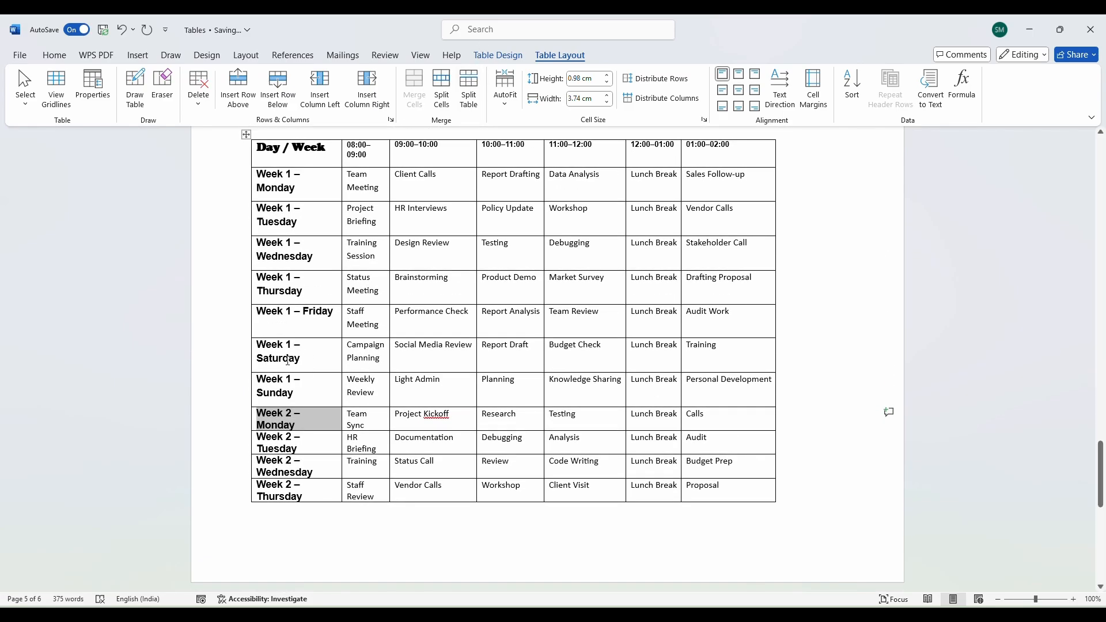
pyautogui.scroll(-1, 274, 429)
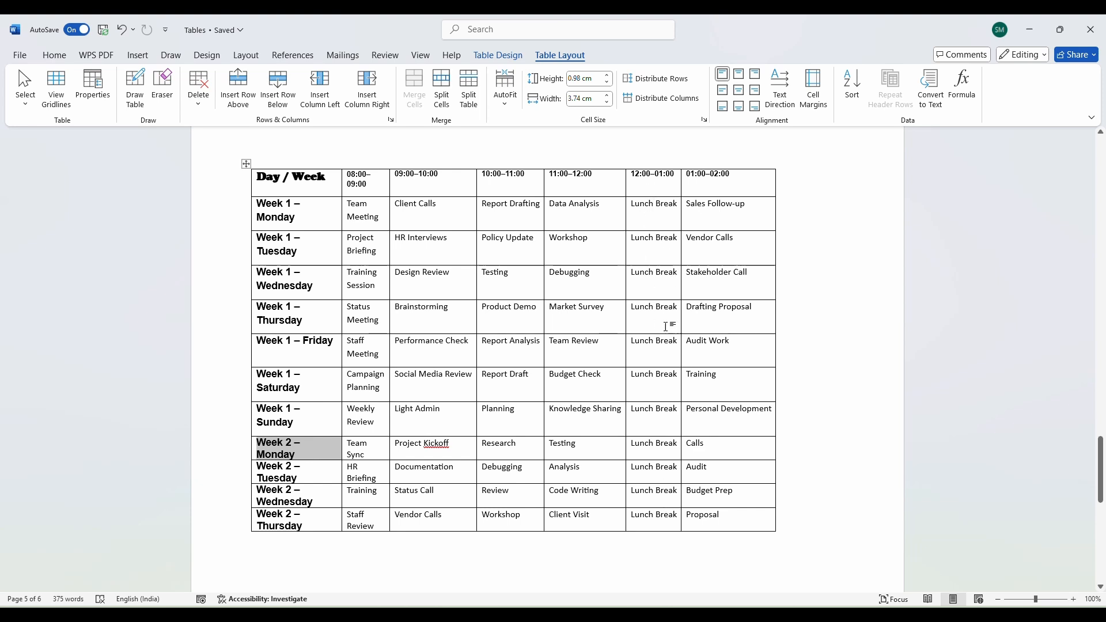
pyautogui.scroll(-1, 663, 220)
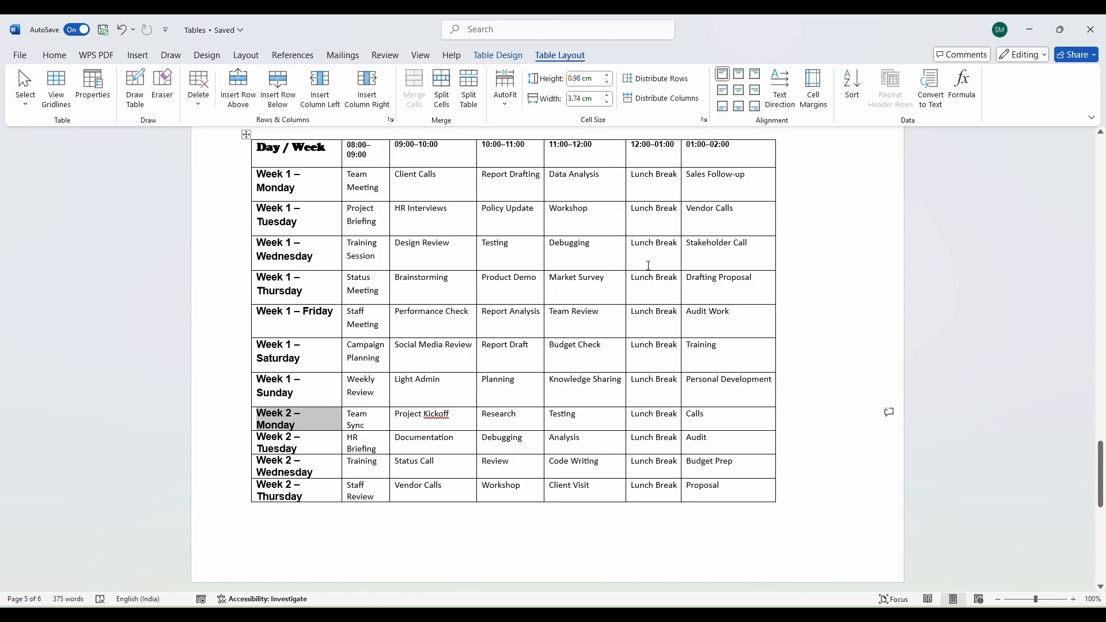
pyautogui.moveTo(645, 191); pyautogui.dragTo(665, 527)
pyautogui.moveTo(666, 568); pyautogui.dragTo(659, 462)
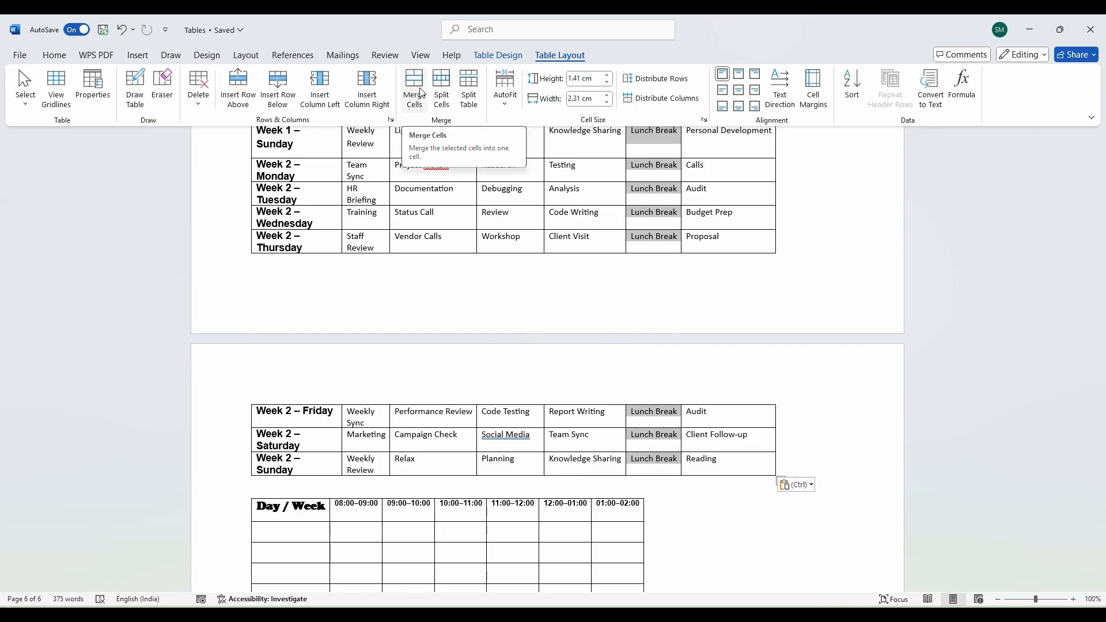
pyautogui.click(422, 94)
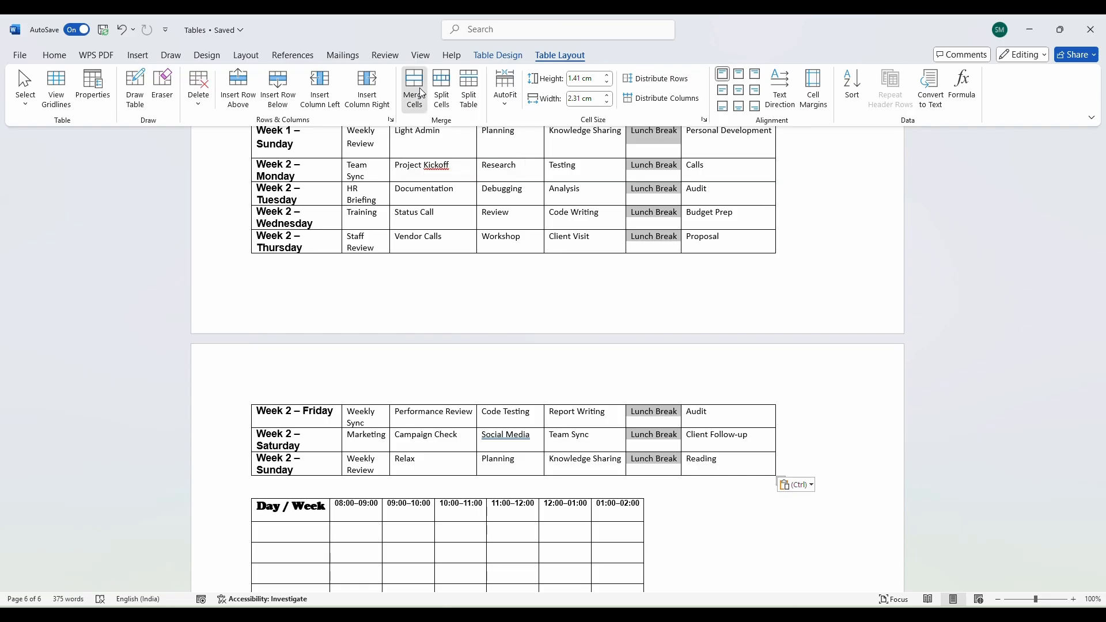
pyautogui.scroll(8, 748, 247)
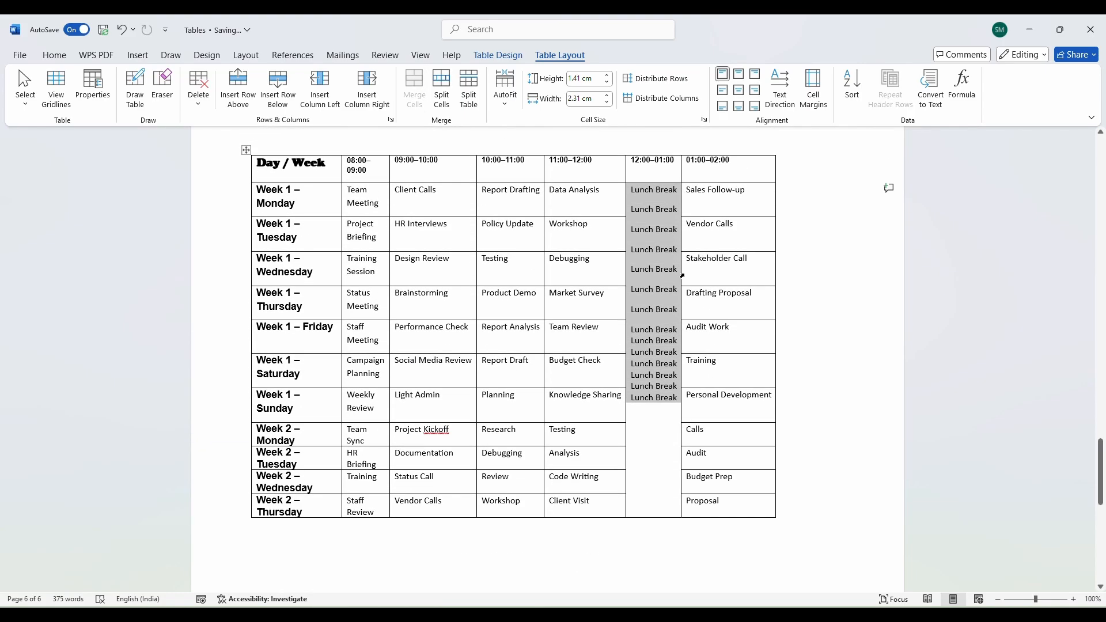
pyautogui.scroll(1, 682, 278)
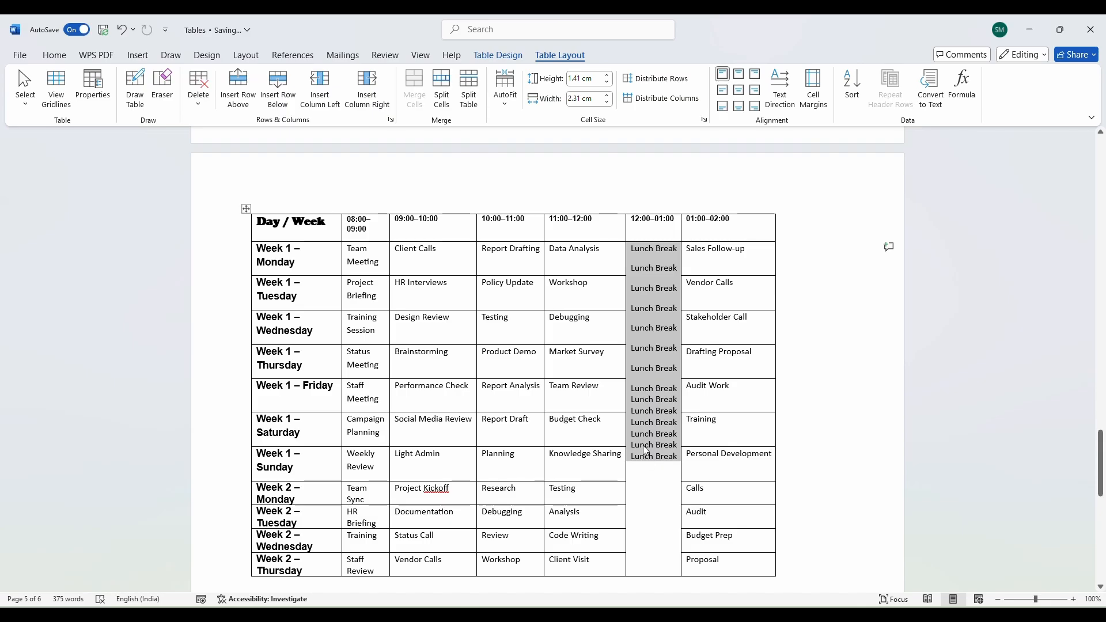
pyautogui.hotkey('ctrl', 'z')
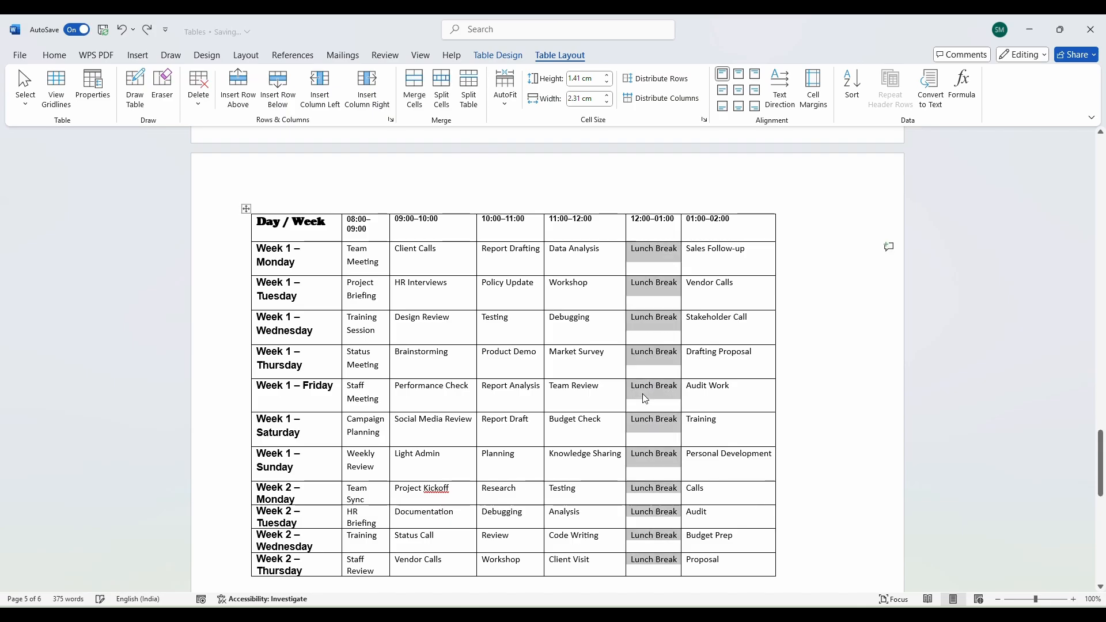
# Clear the Lunch Break text from the 12:00–01:00 column from Week 1 – Tuesday through Week 2 – Sunday, keeping Monday's entry.
pyautogui.click(662, 337)
pyautogui.moveTo(638, 253); pyautogui.dragTo(663, 553)
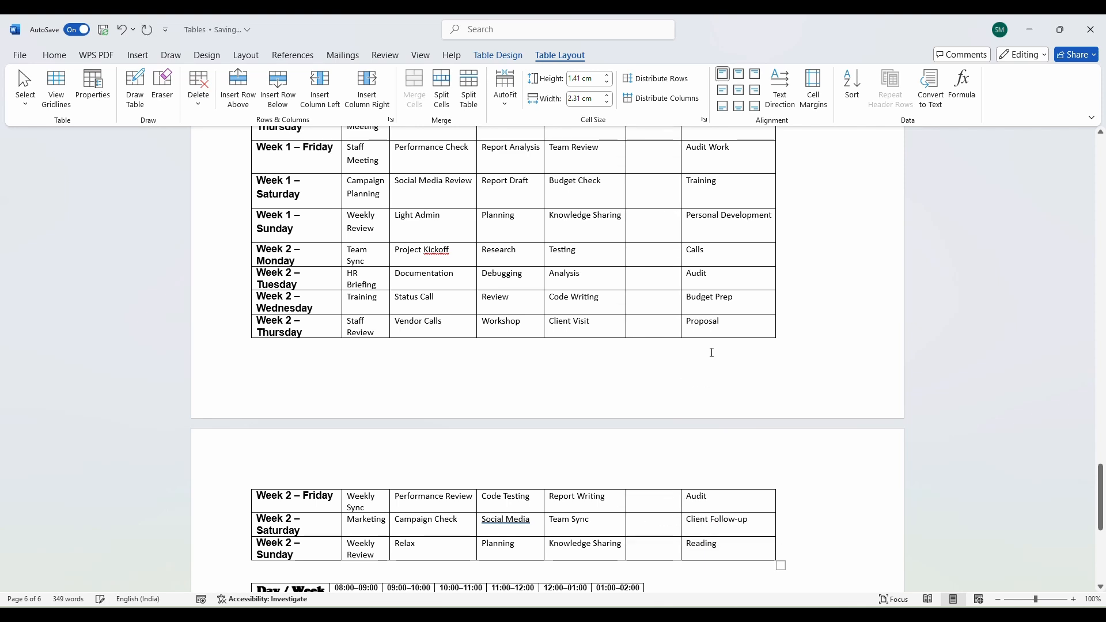
pyautogui.scroll(3, 667, 442)
pyautogui.scroll(5, 667, 443)
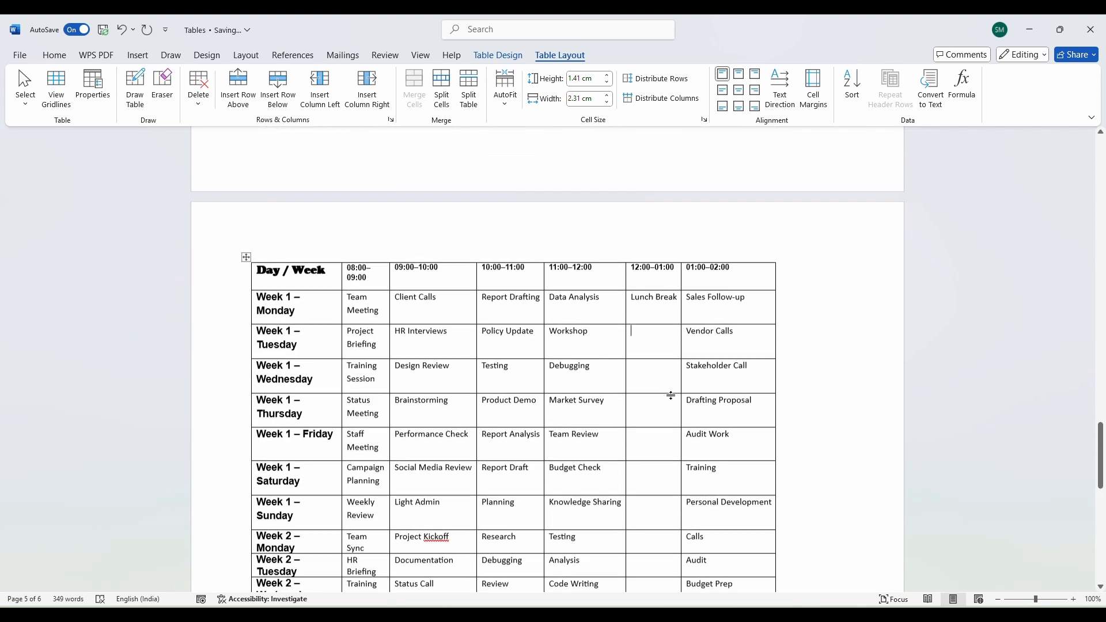
# Merge the 12:00–01:00 column cells from Week 1 – Monday through Week 2 – Sunday into a single Lunch Break cell.
pyautogui.click(651, 330)
pyautogui.moveTo(650, 329); pyautogui.dragTo(663, 479)
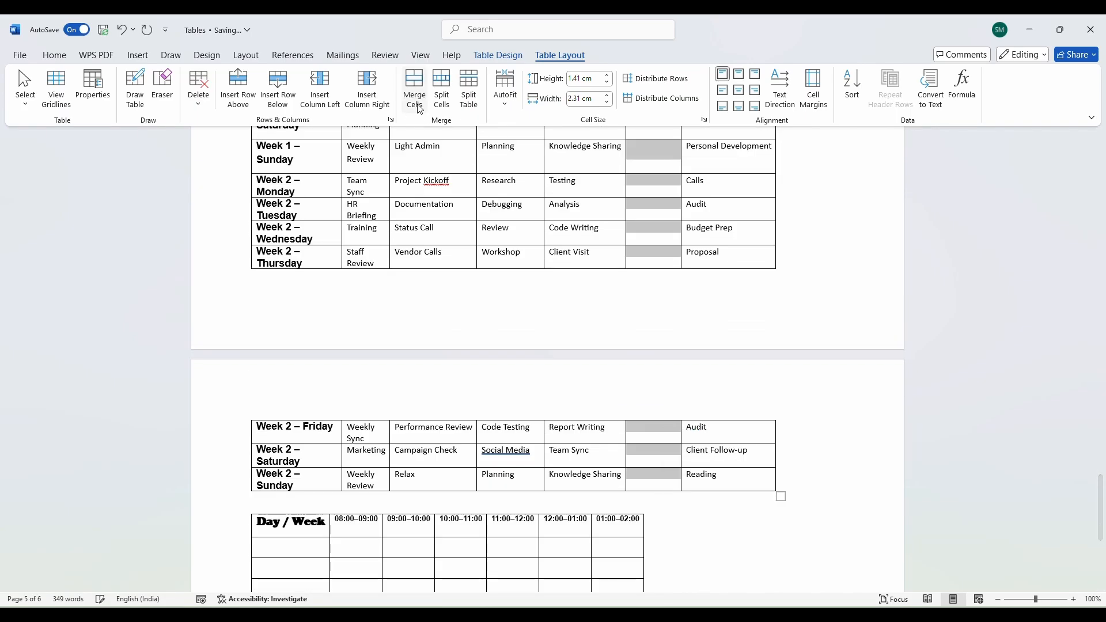
pyautogui.click(414, 89)
pyautogui.scroll(7, 714, 337)
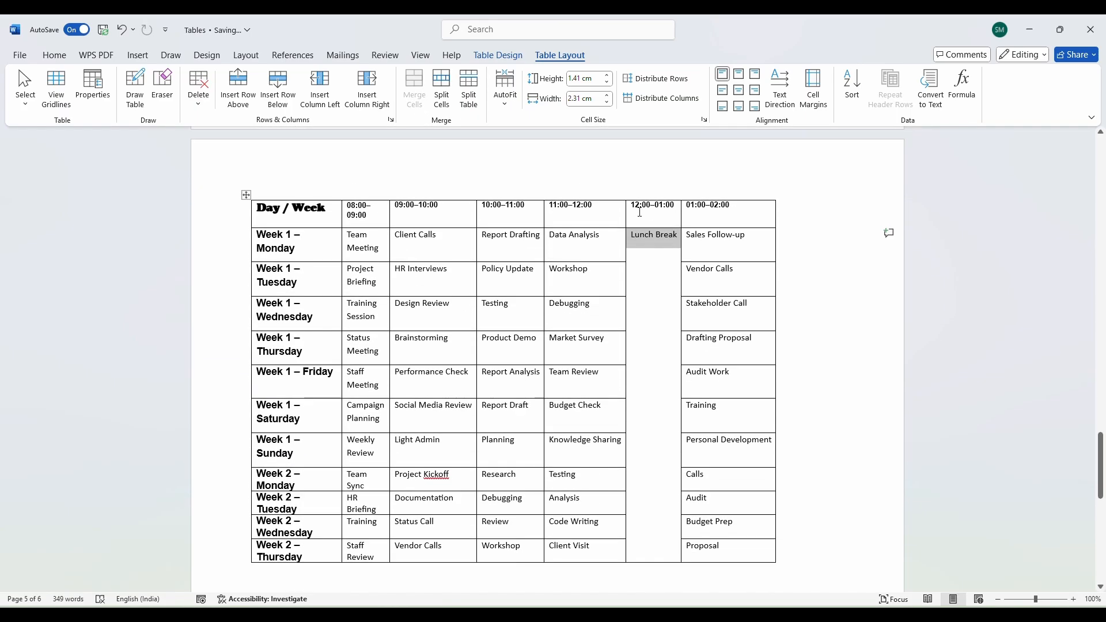
# Rotate the Lunch Break text in the merged cell so it reads vertically from bottom to top.
pyautogui.click(664, 262)
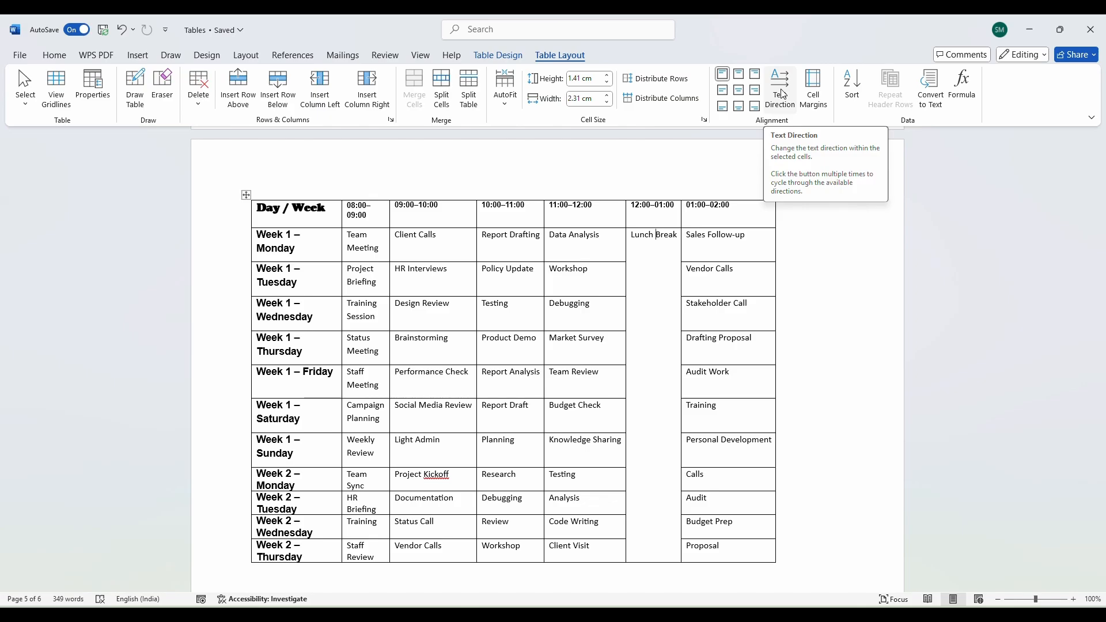
pyautogui.click(782, 94)
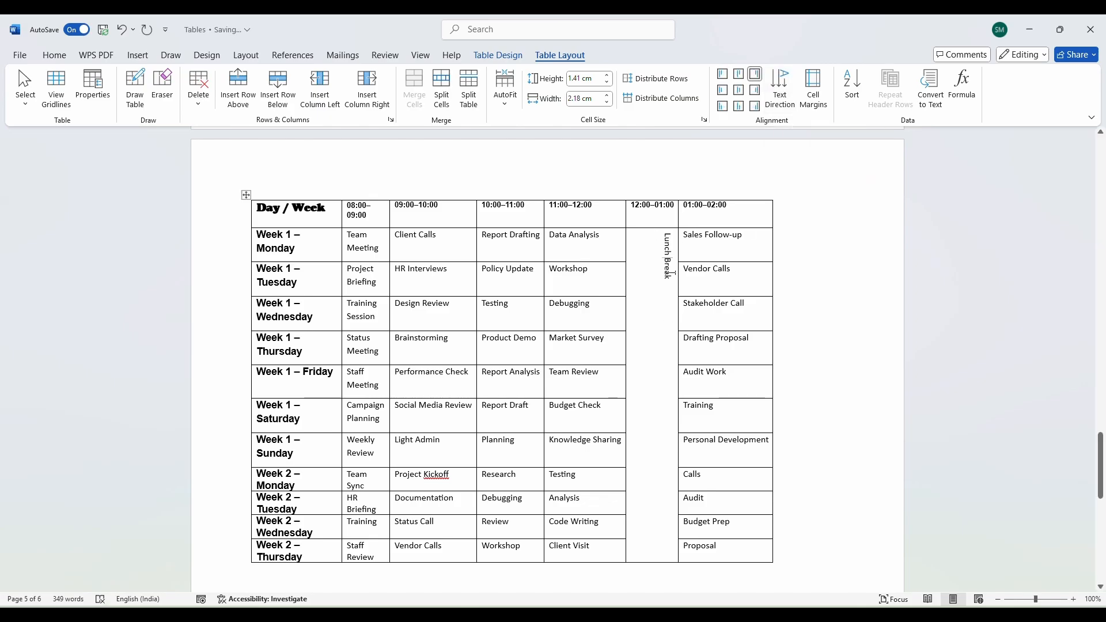
pyautogui.click(788, 89)
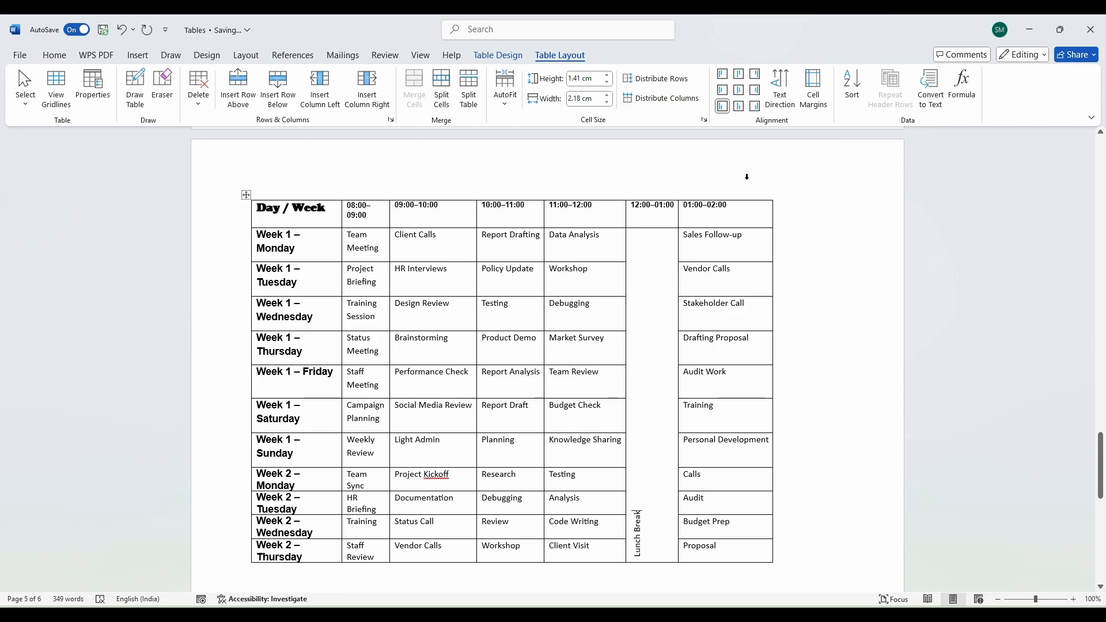
# Try two other alignments on the rotated Lunch Break text, and set it to Align Center within the merged cell.
pyautogui.click(738, 109)
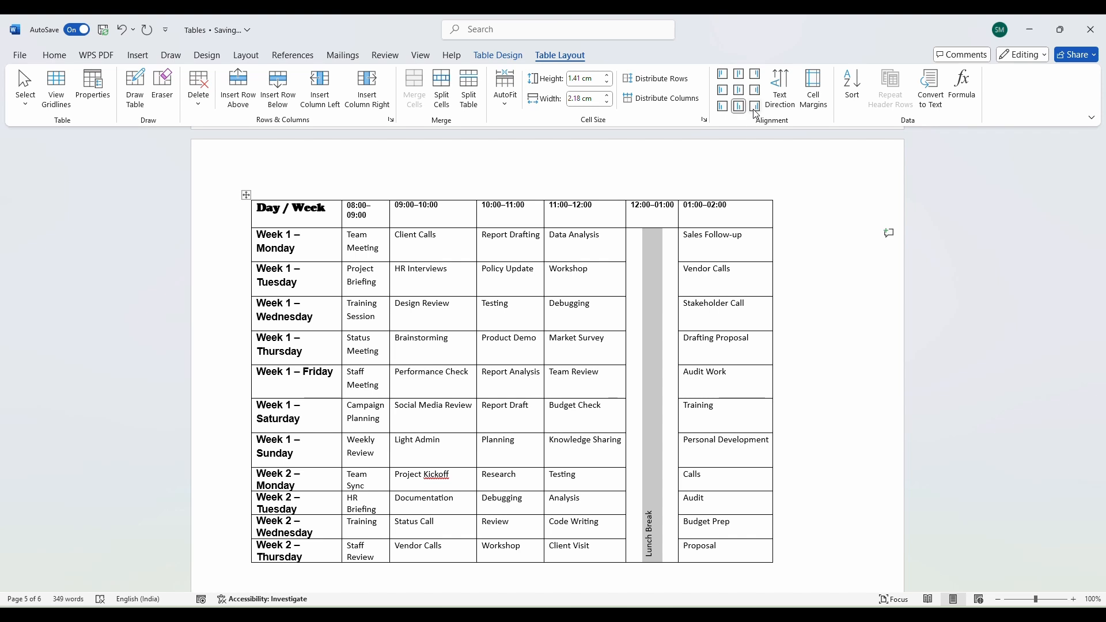
pyautogui.click(755, 111)
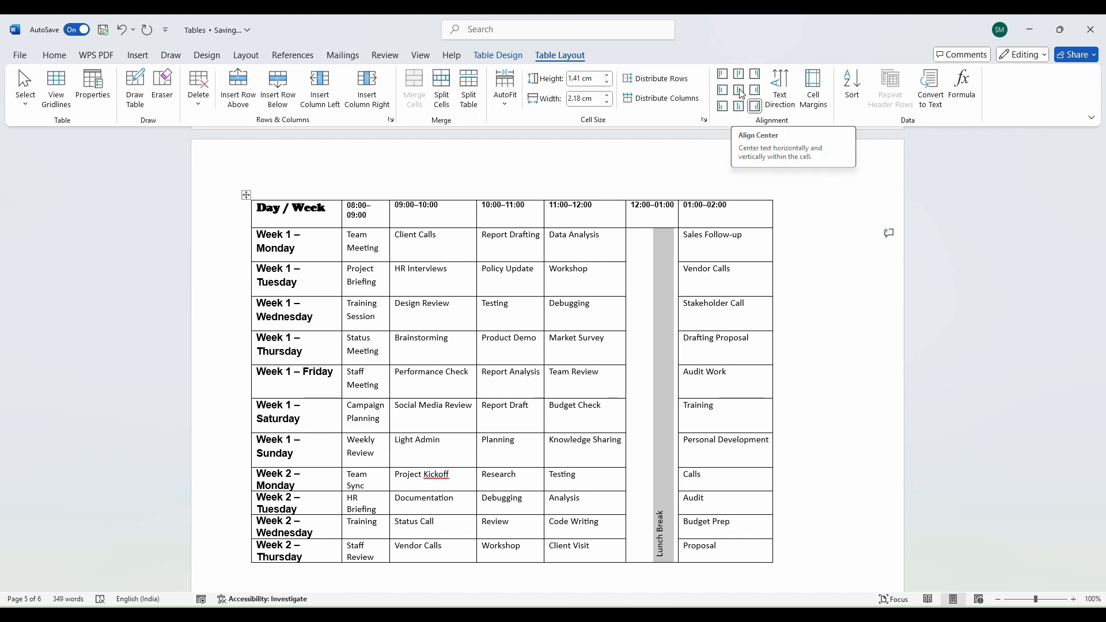
pyautogui.click(742, 91)
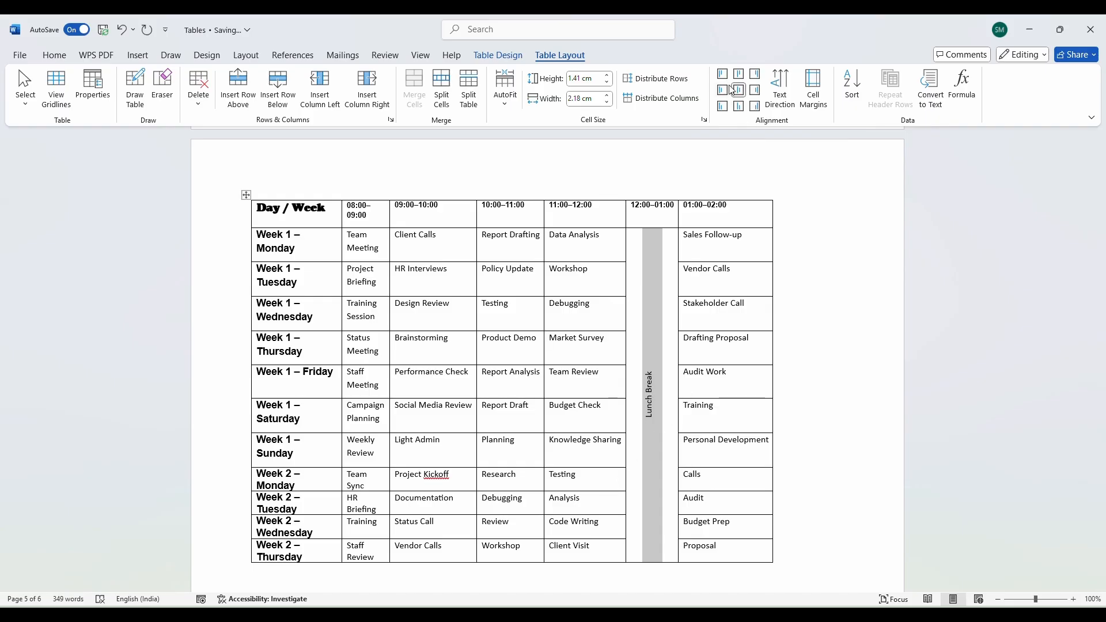
pyautogui.click(660, 324)
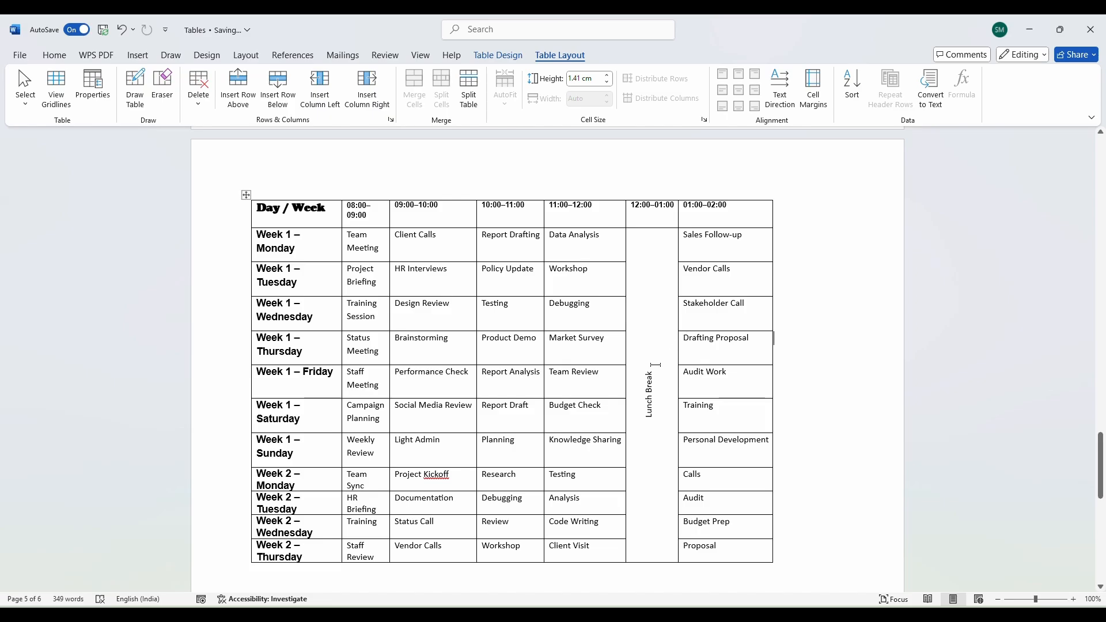
pyautogui.scroll(1, 668, 363)
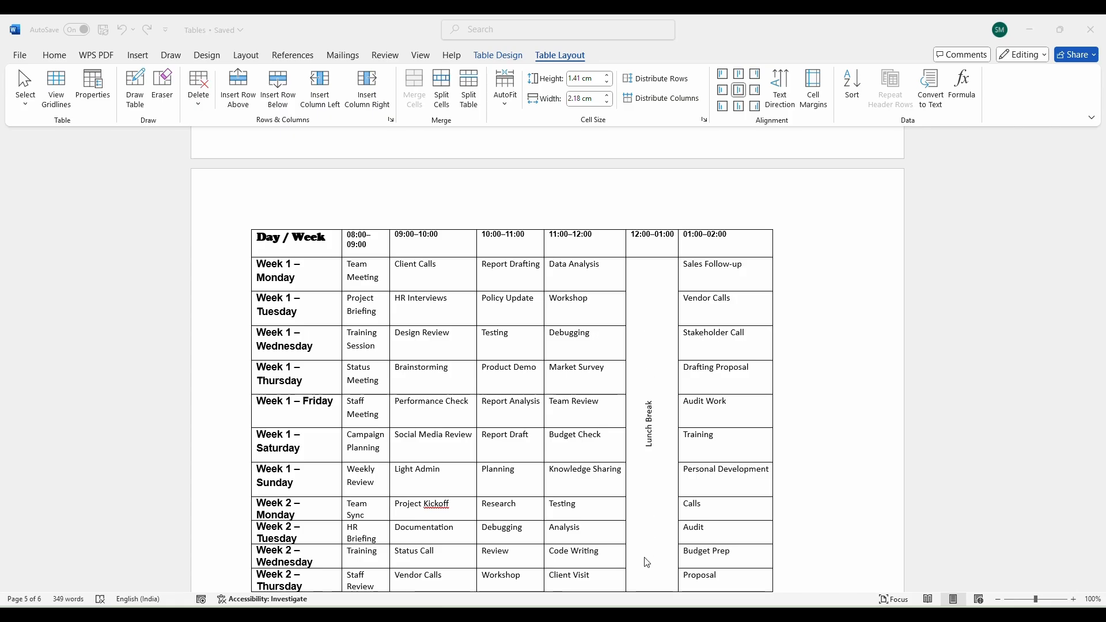
# Split the merged Lunch Break cell into 1 column and 14 rows.
pyautogui.click(648, 278)
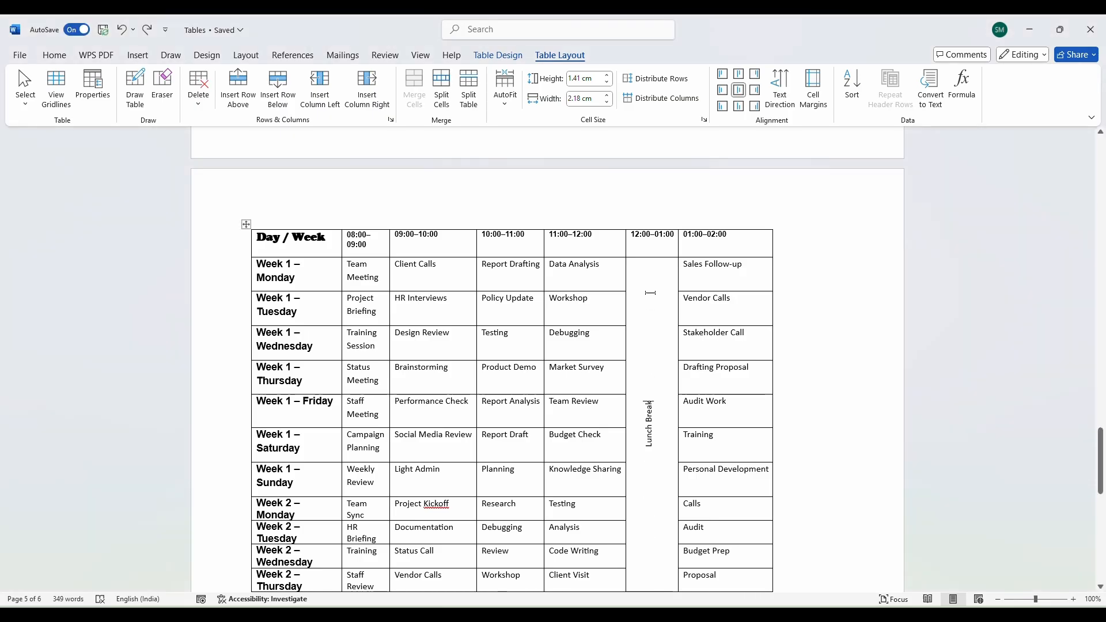
pyautogui.tripleClick(649, 299)
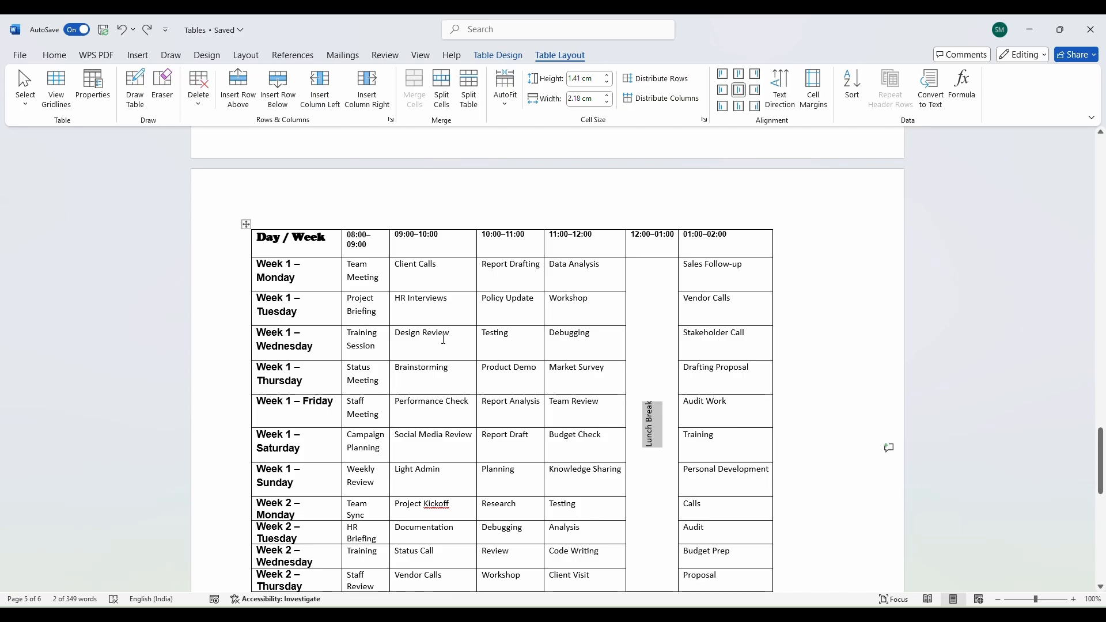
pyautogui.scroll(-5, 429, 494)
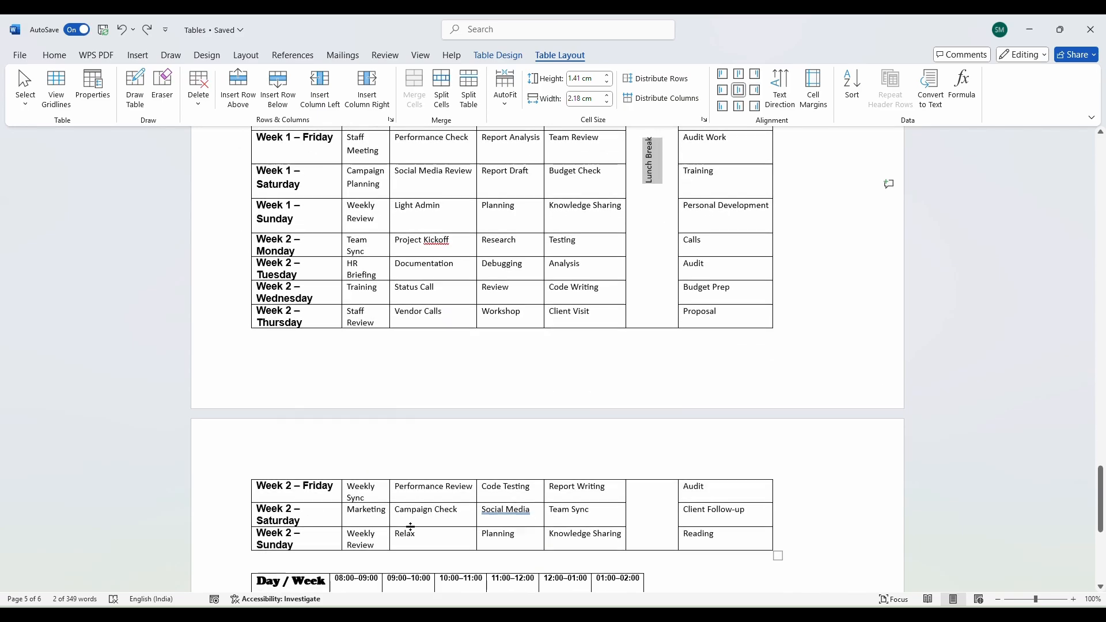
pyautogui.scroll(5, 672, 472)
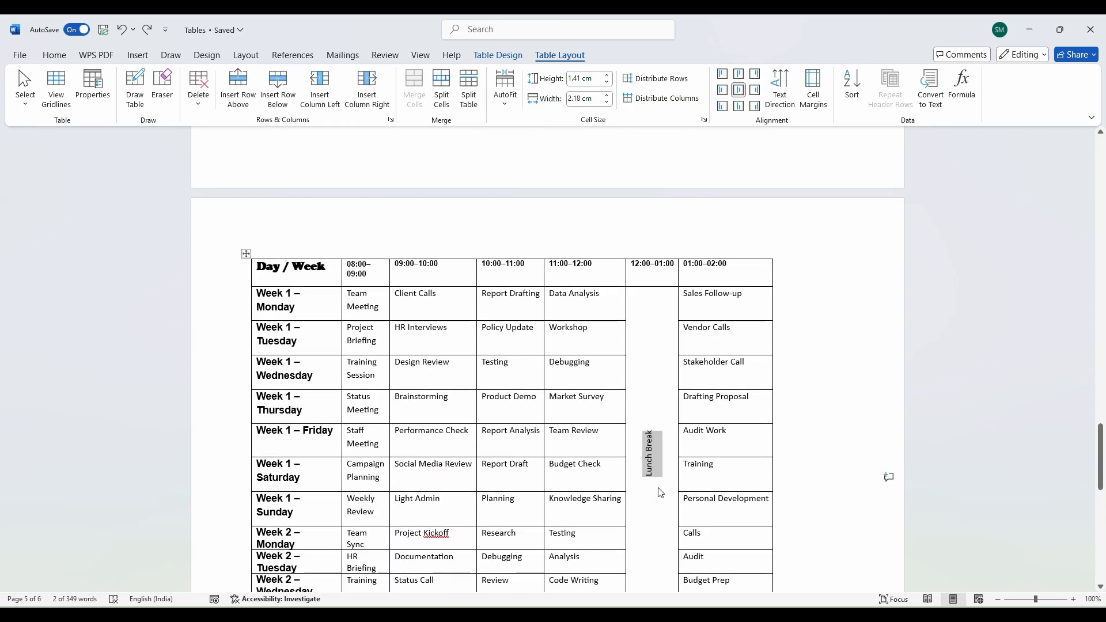
pyautogui.scroll(-1, 666, 466)
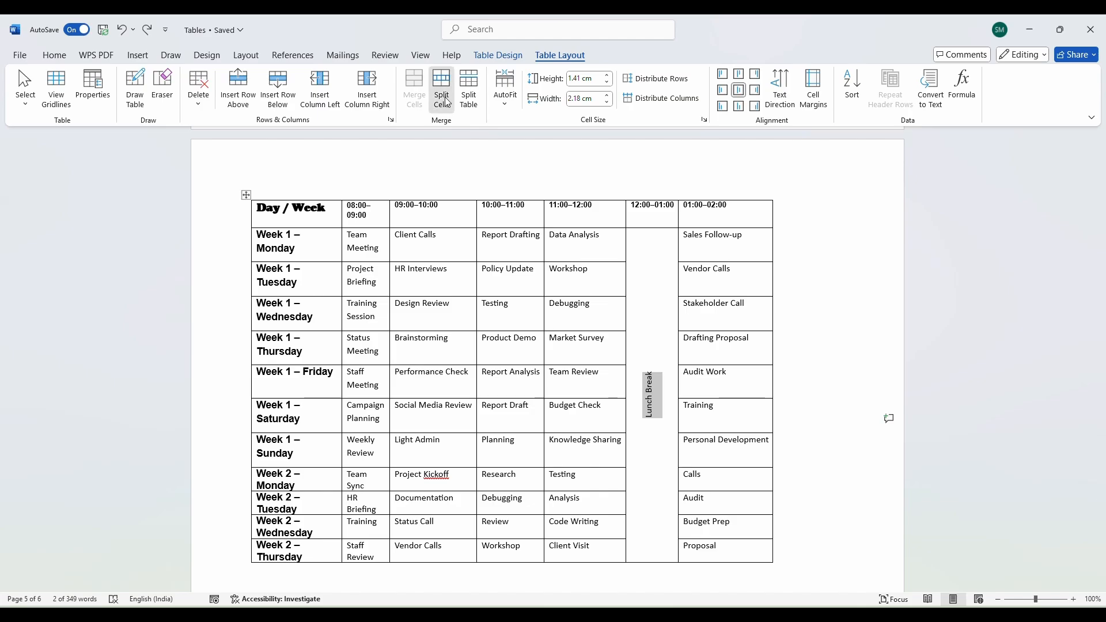
pyautogui.click(441, 89)
pyautogui.click(581, 300)
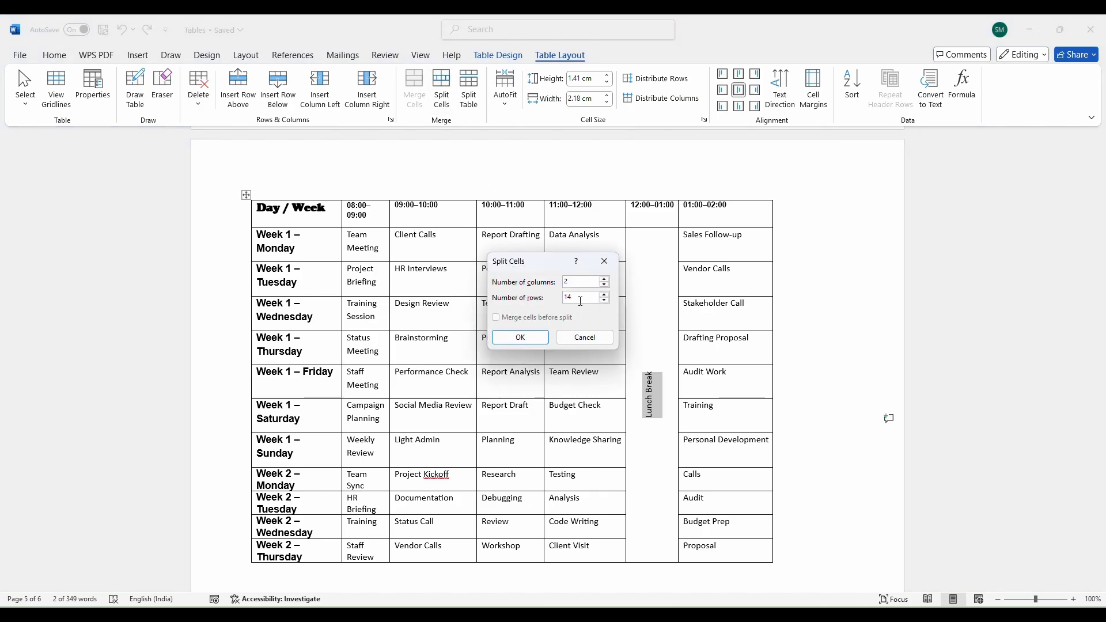
pyautogui.write('4')
pyautogui.hotkey('shift', 'Tab')
pyautogui.write('1')
pyautogui.click(540, 342)
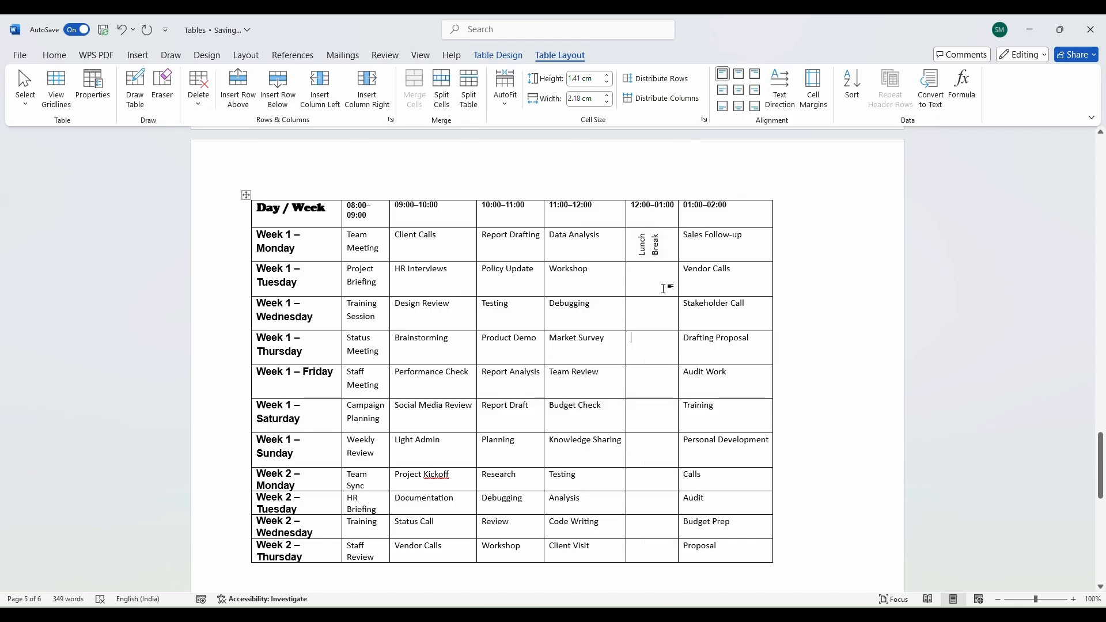
# Split the 12:00–01:00 cells from Week 1 – Monday through Week 2 – Sunday into 2 columns and 14 rows, merging them before the split.
pyautogui.scroll(-5, 644, 501)
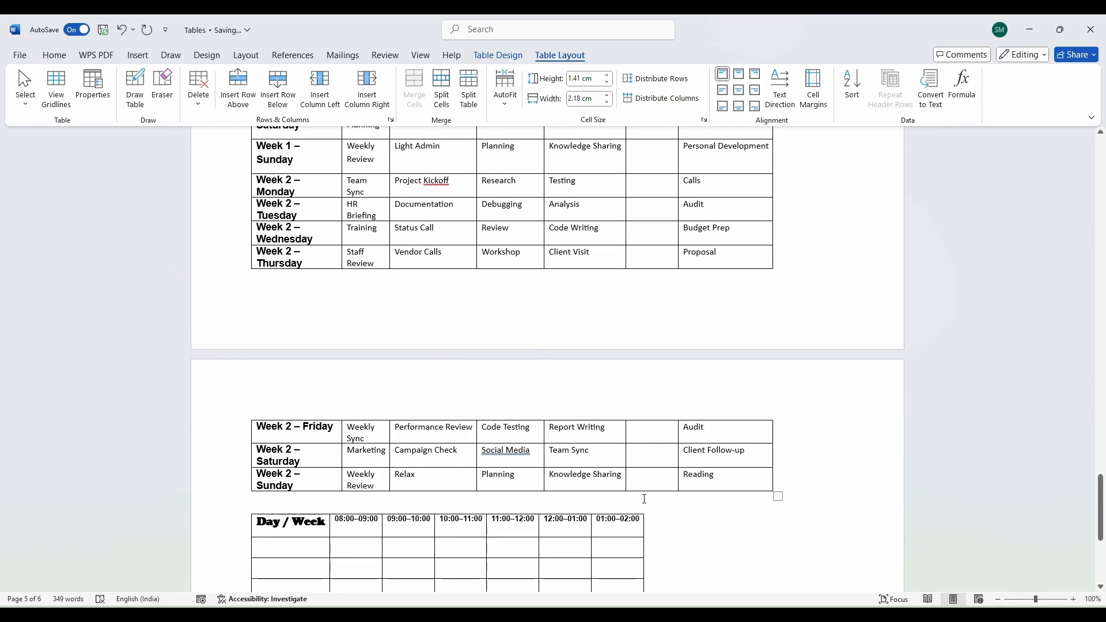
pyautogui.scroll(3, 645, 460)
pyautogui.scroll(3, 647, 435)
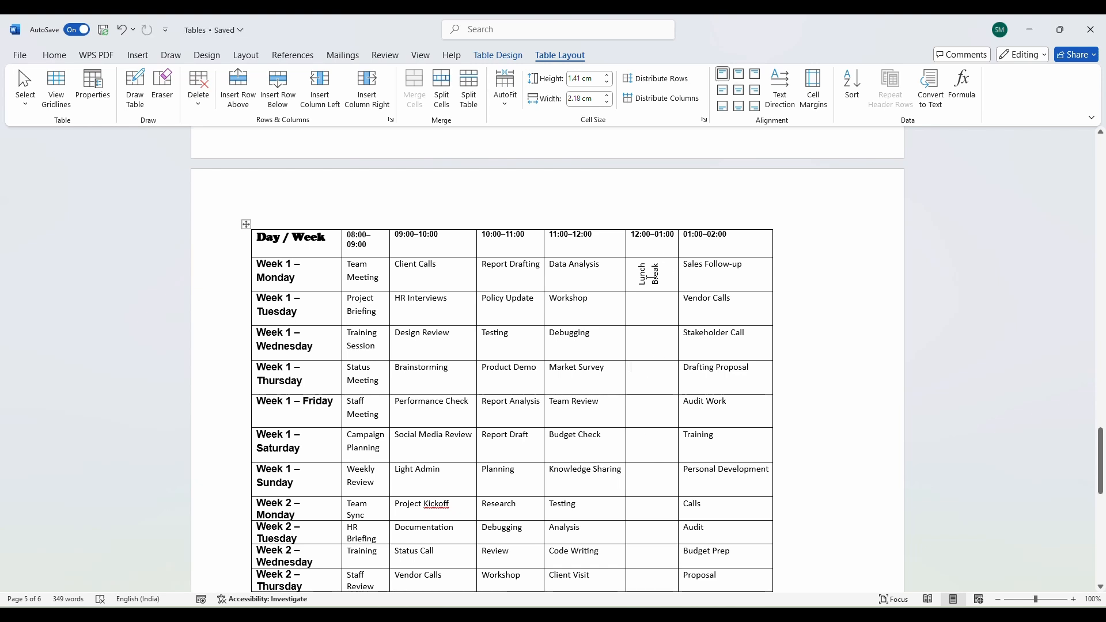
pyautogui.moveTo(651, 277); pyautogui.dragTo(652, 542)
pyautogui.click(441, 90)
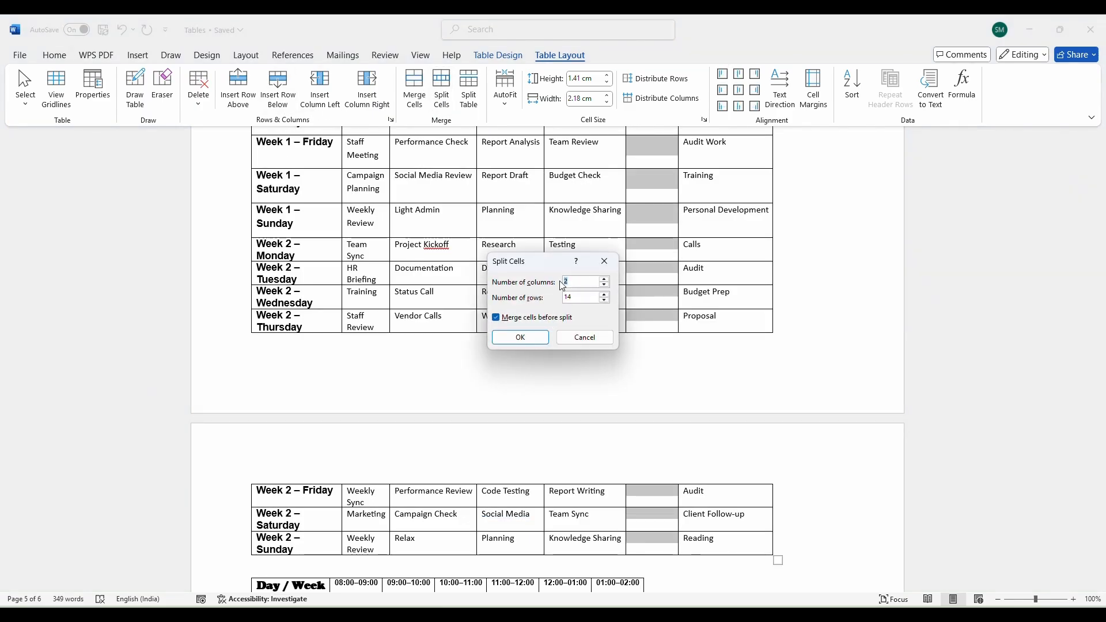
pyautogui.click(521, 343)
pyautogui.scroll(5, 641, 344)
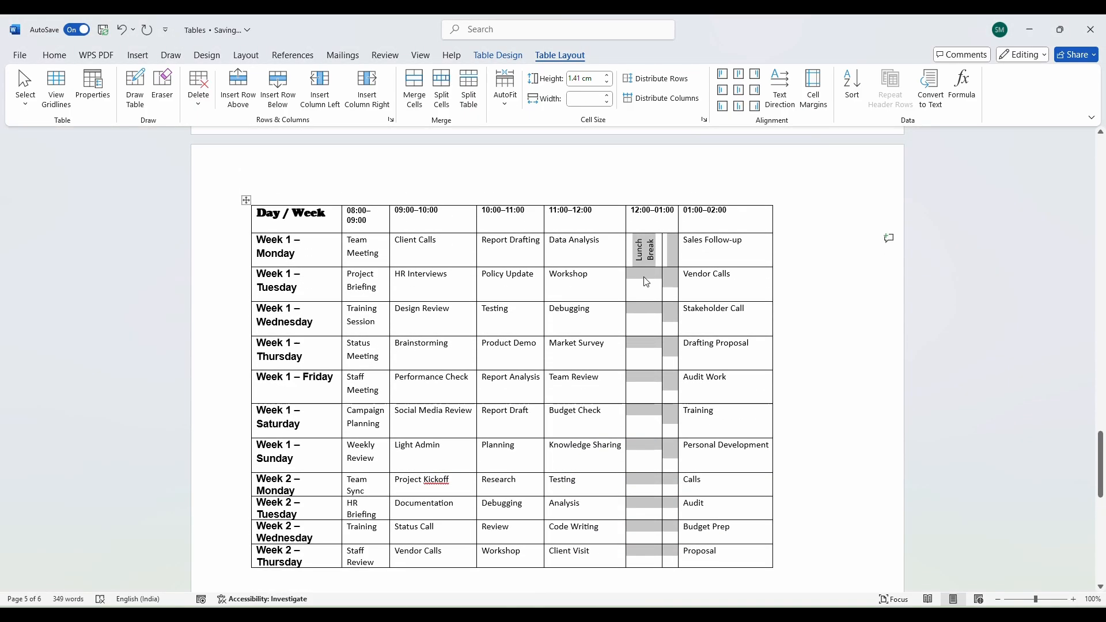
# Undo both splits of the 12:00–01:00 column to restore the single merged Lunch Break cell.
pyautogui.click(644, 281)
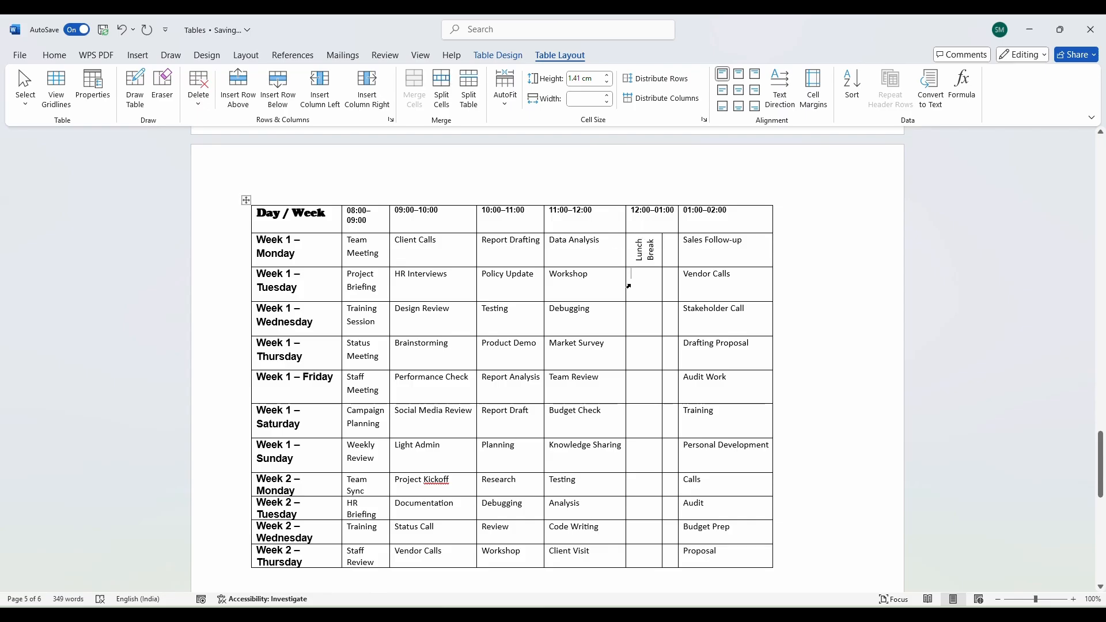
pyautogui.hotkey('ctrl', 'z')
pyautogui.hotkey('ctrl', 'z')
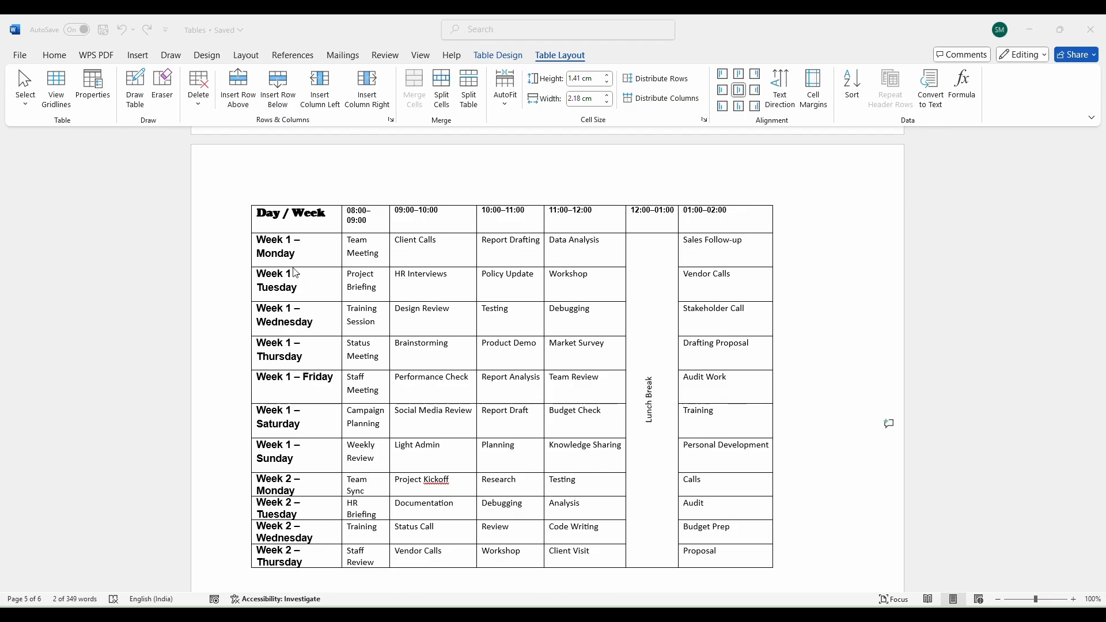
# Remove the "Week 1 –" prefix from the first-column entries Monday through Sunday, leaving only the day names.
pyautogui.click(286, 252)
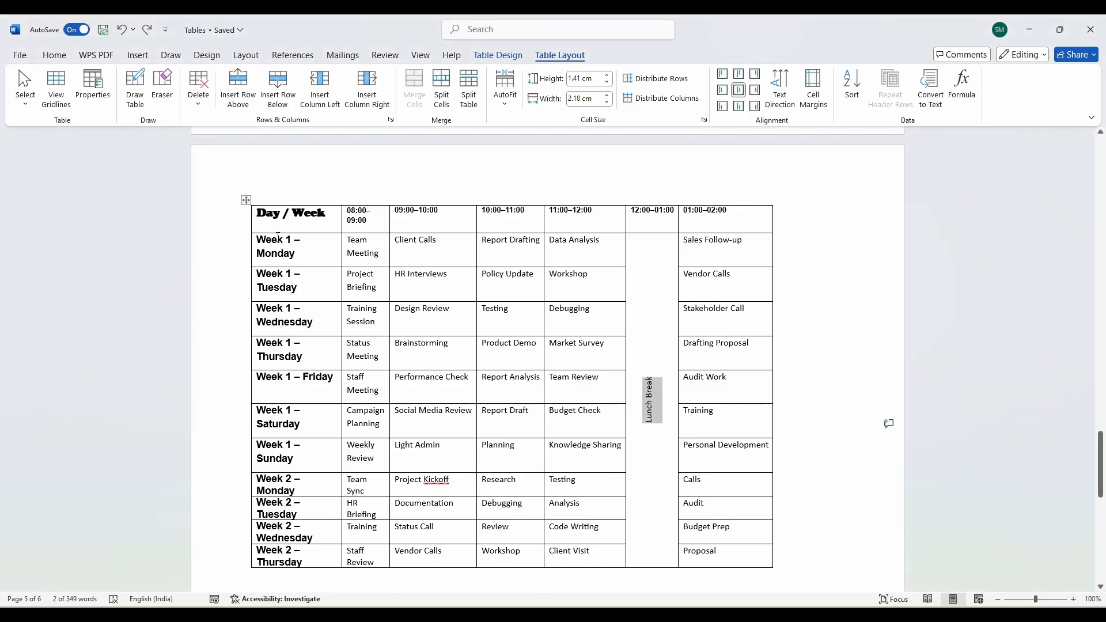
pyautogui.moveTo(248, 373)
pyautogui.scroll(-1, 314, 359)
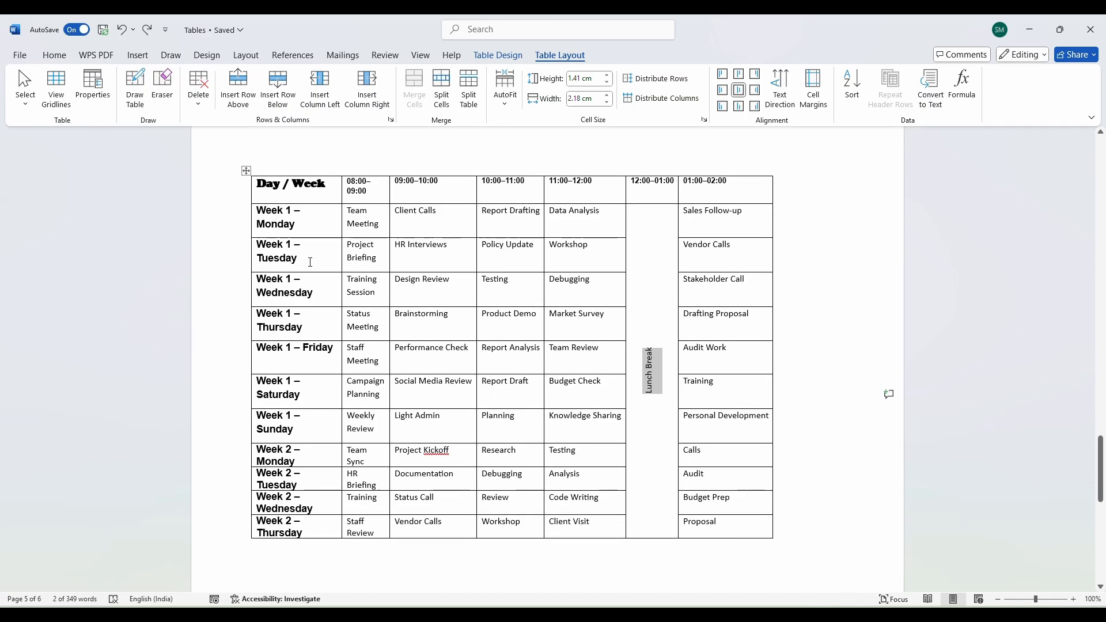
pyautogui.moveTo(308, 214); pyautogui.dragTo(256, 211)
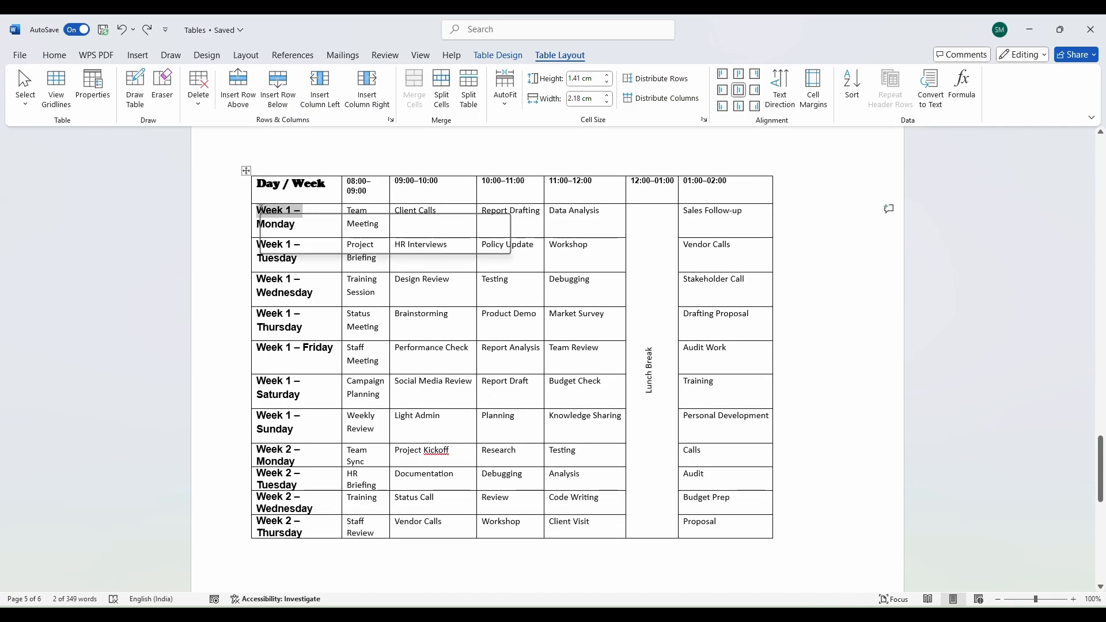
pyautogui.press('BackSpace')
pyautogui.moveTo(297, 244); pyautogui.dragTo(257, 244)
pyautogui.press('BackSpace')
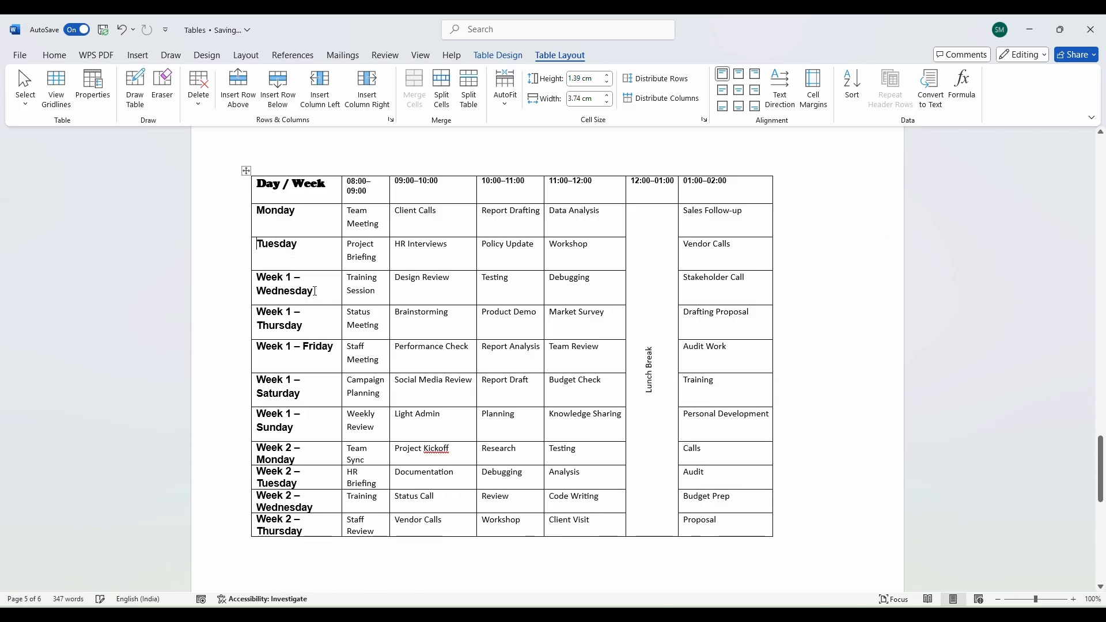
pyautogui.moveTo(305, 282); pyautogui.dragTo(257, 280)
pyautogui.press('BackSpace')
pyautogui.moveTo(306, 309); pyautogui.dragTo(257, 312)
pyautogui.click(303, 345)
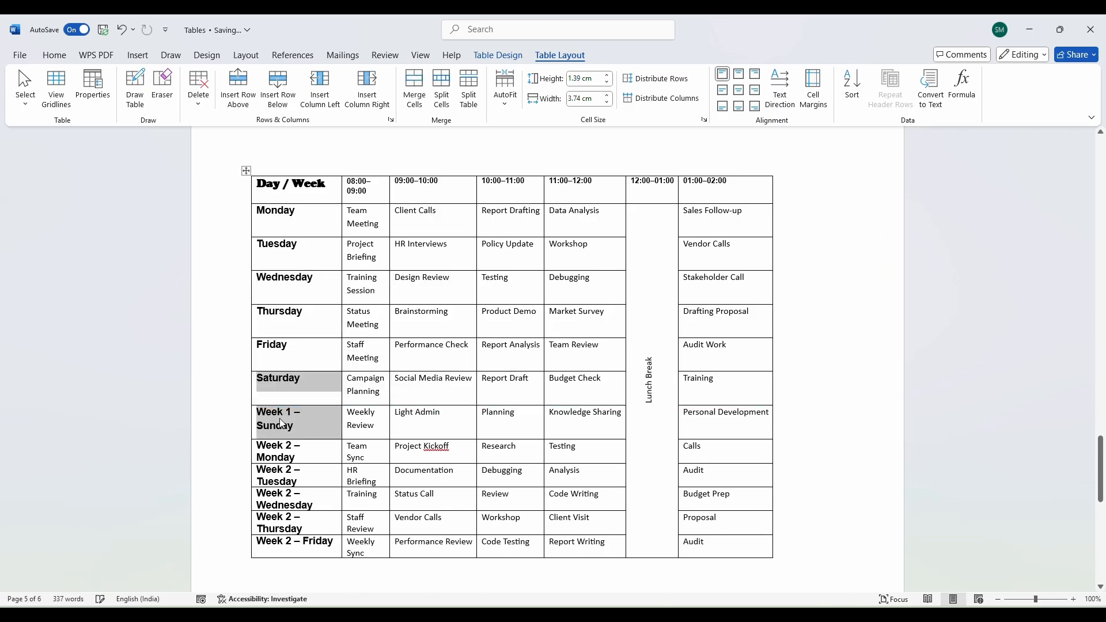
pyautogui.click(299, 413)
pyautogui.moveTo(301, 413); pyautogui.dragTo(257, 407)
pyautogui.press('BackSpace')
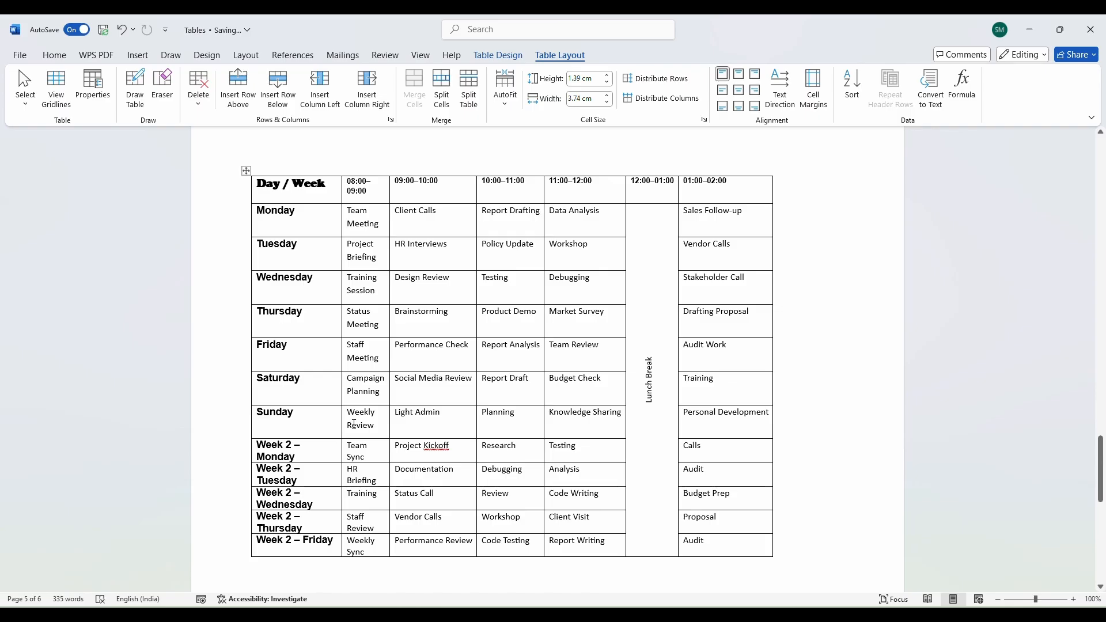
# Copy the Monday through Sunday day-name cells and paste them over the Week 2 – Monday through Week 2 – Sunday cells.
pyautogui.moveTo(304, 424); pyautogui.dragTo(271, 219)
pyautogui.hotkey('ctrl', 'c')
pyautogui.scroll(-1, 270, 248)
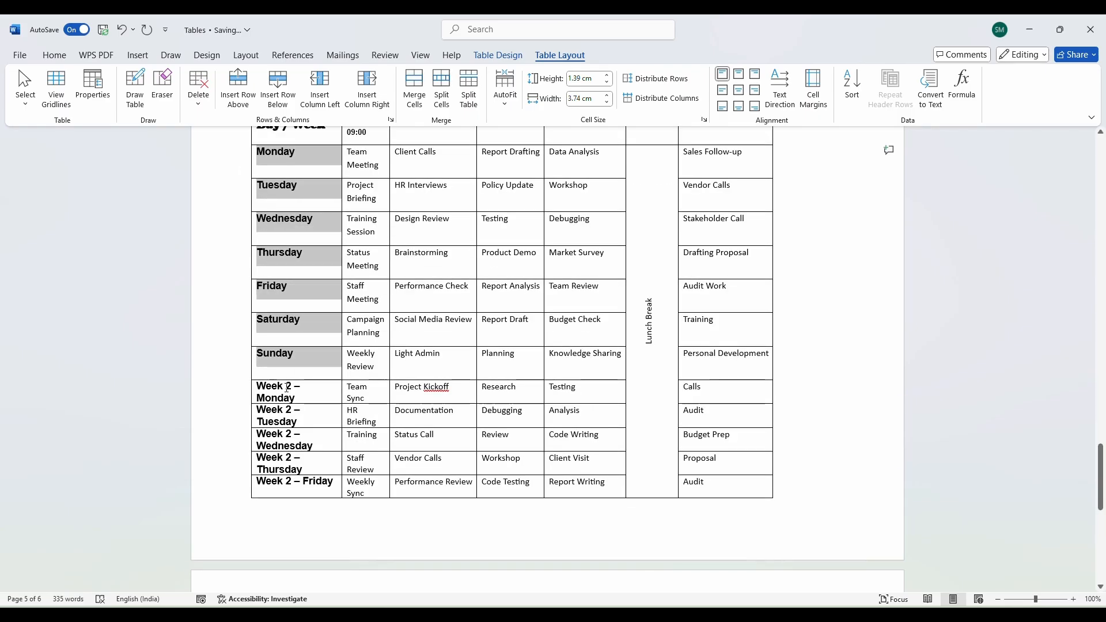
pyautogui.moveTo(277, 387); pyautogui.dragTo(288, 541)
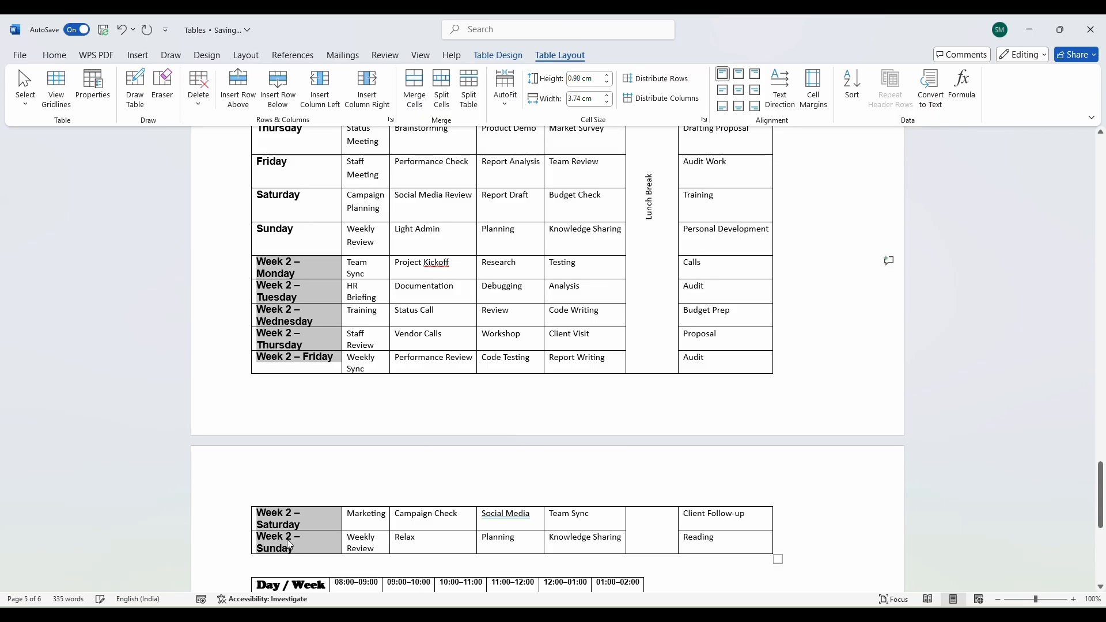
pyautogui.hotkey('ctrl', 'v')
# Try splitting all the day-name cells into 2 columns without merging them before the split, and undo the split.
pyautogui.scroll(5, 344, 482)
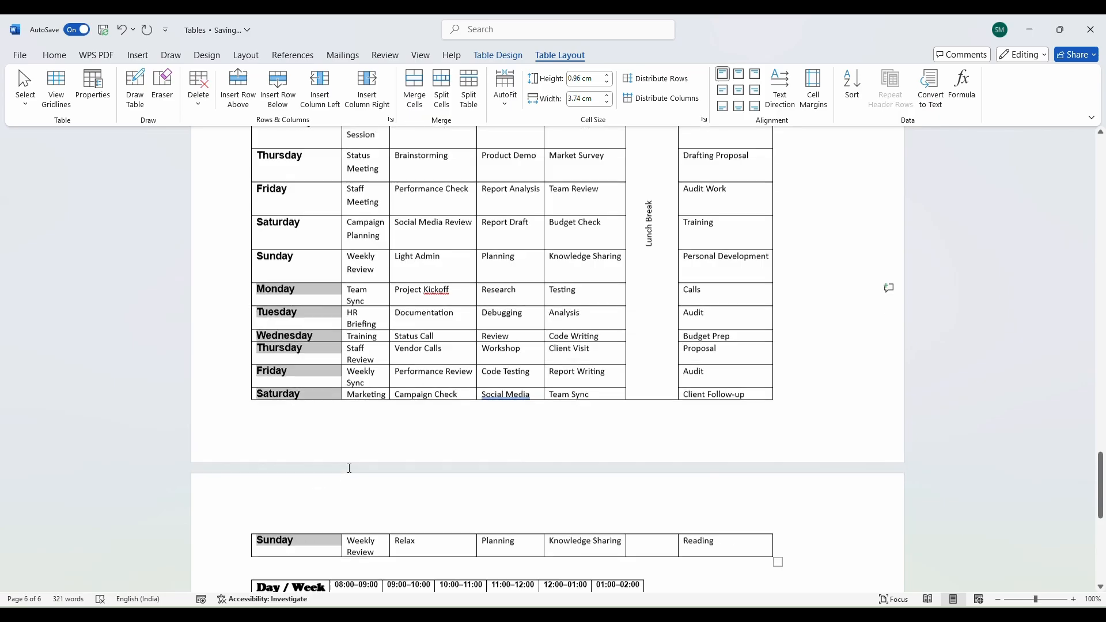
pyautogui.scroll(3, 291, 403)
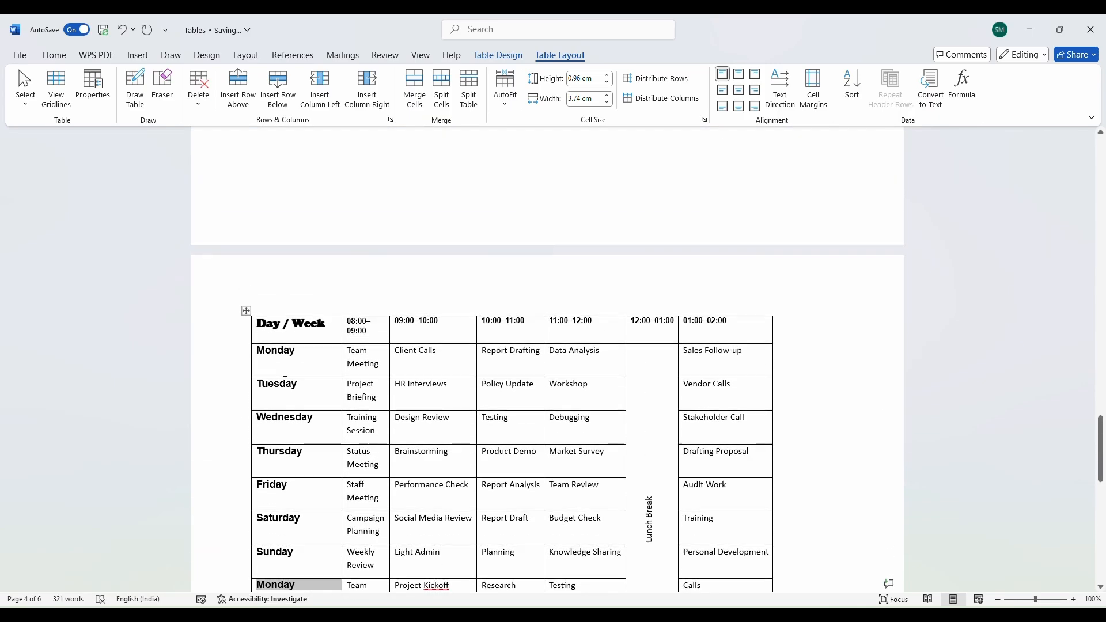
pyautogui.scroll(-2, 294, 303)
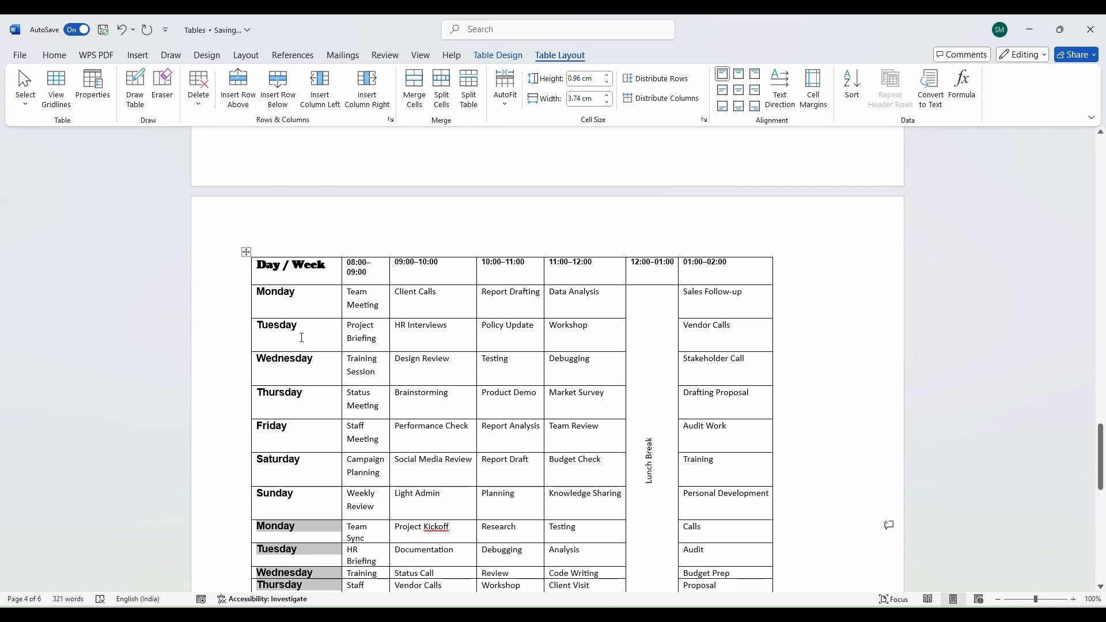
pyautogui.scroll(-1, 301, 334)
pyautogui.moveTo(297, 267); pyautogui.dragTo(299, 410)
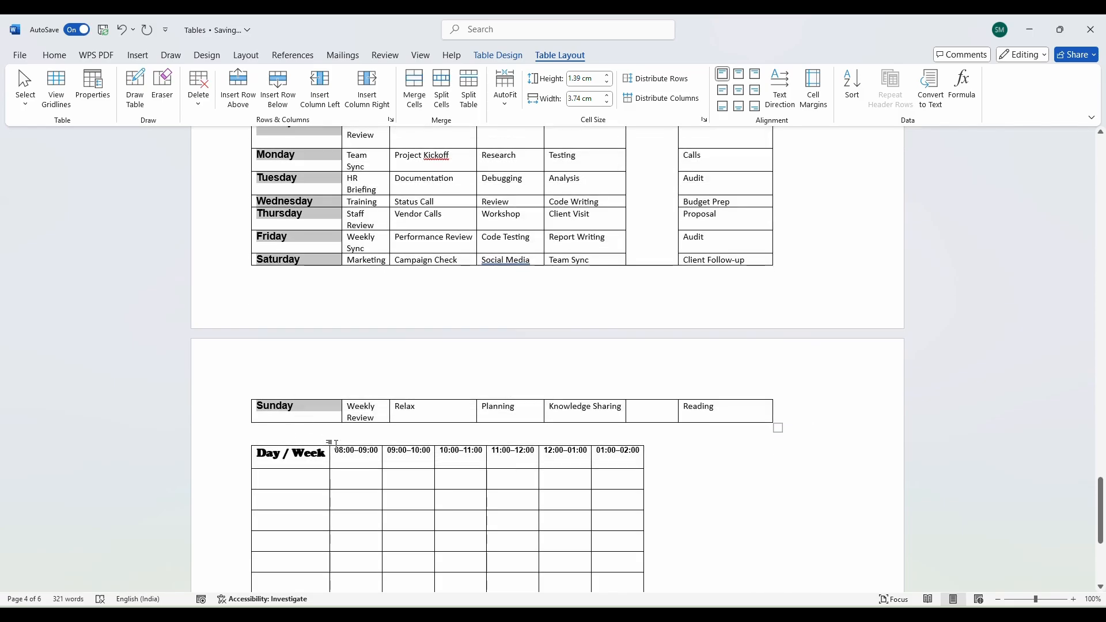
pyautogui.scroll(10, 331, 444)
pyautogui.click(442, 95)
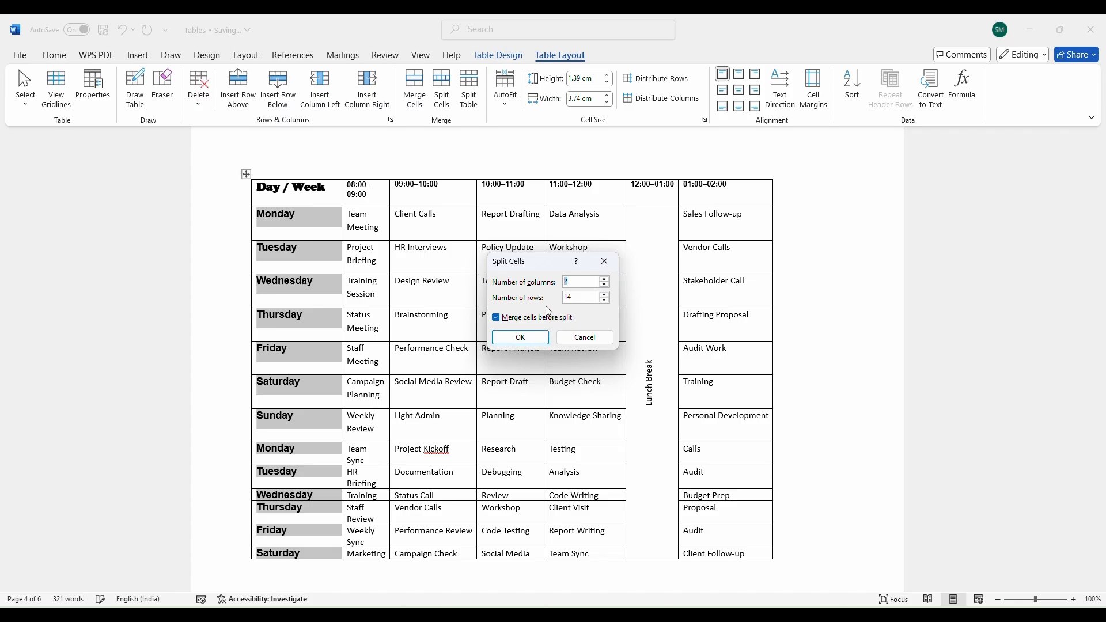
pyautogui.click(516, 335)
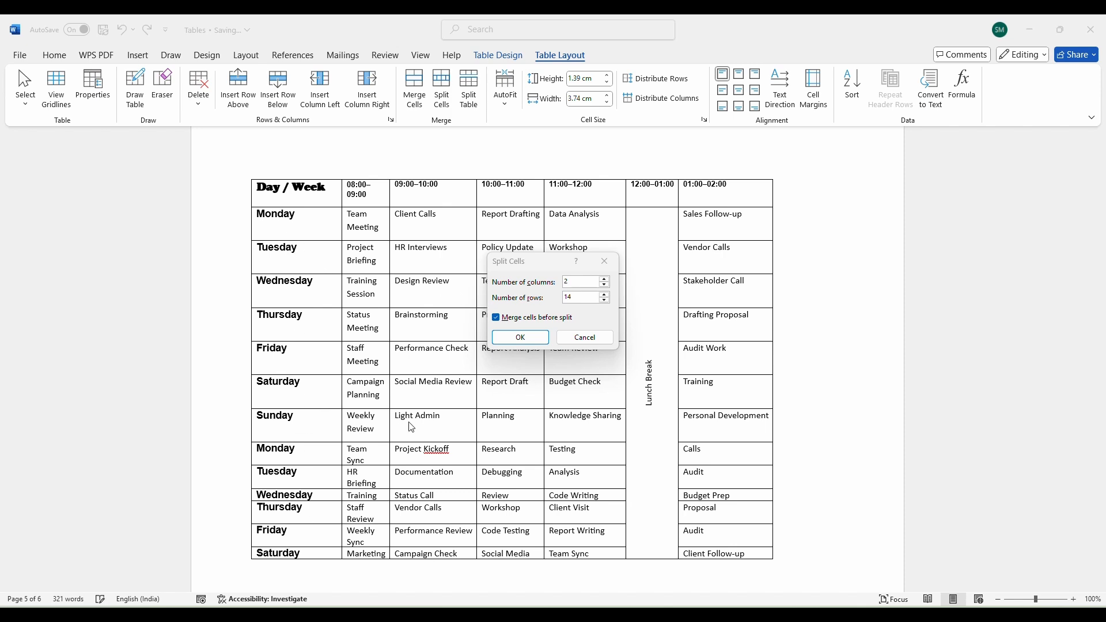
pyautogui.click(496, 318)
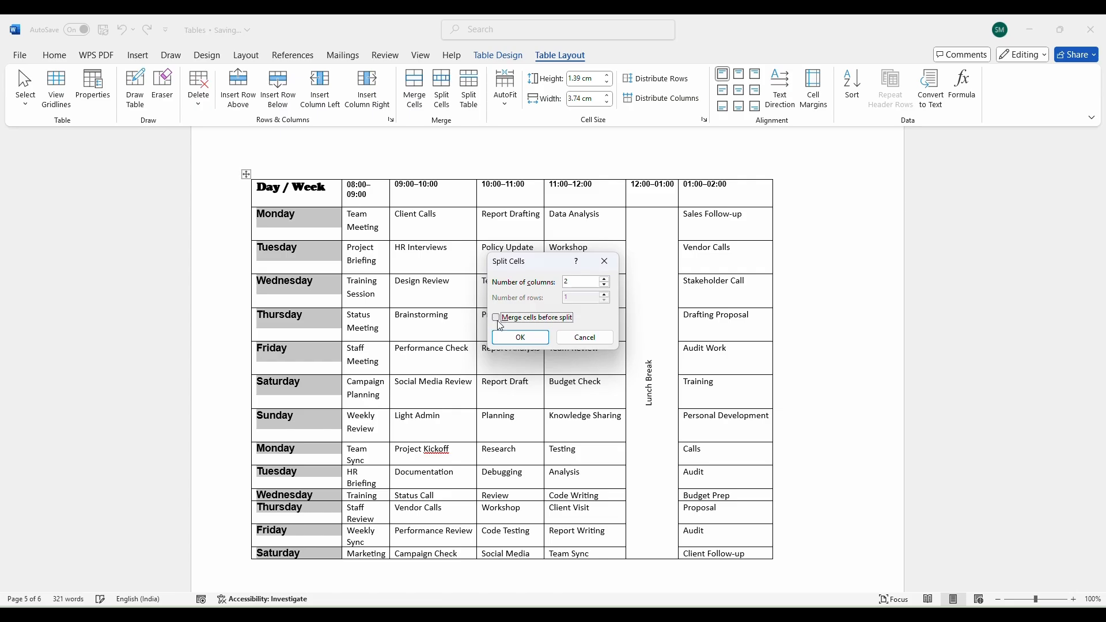
pyautogui.click(507, 337)
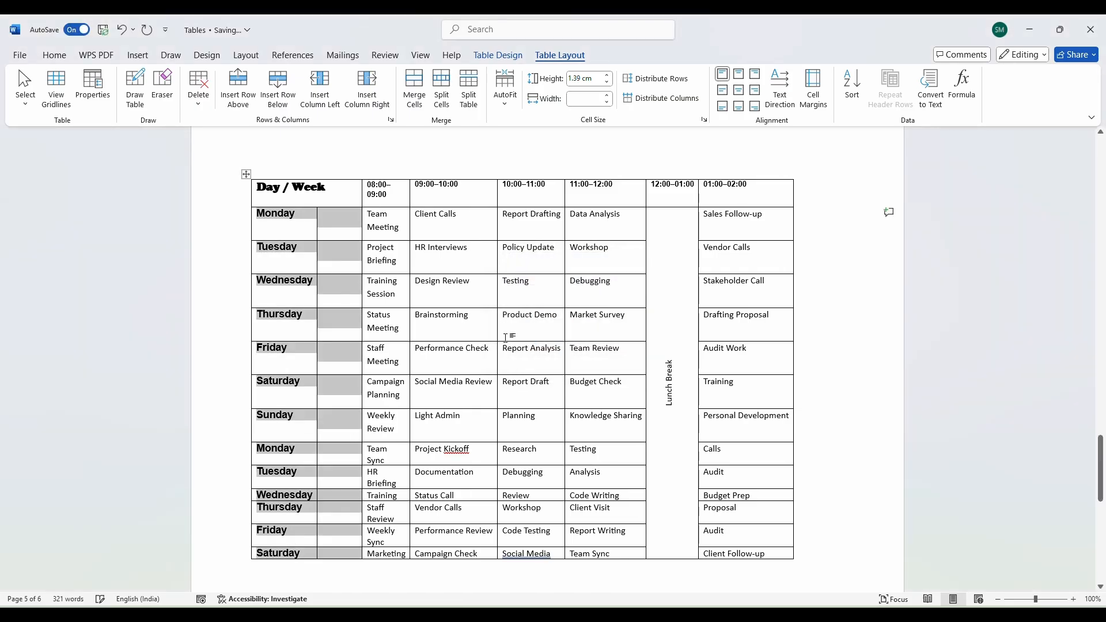
pyautogui.click(284, 222)
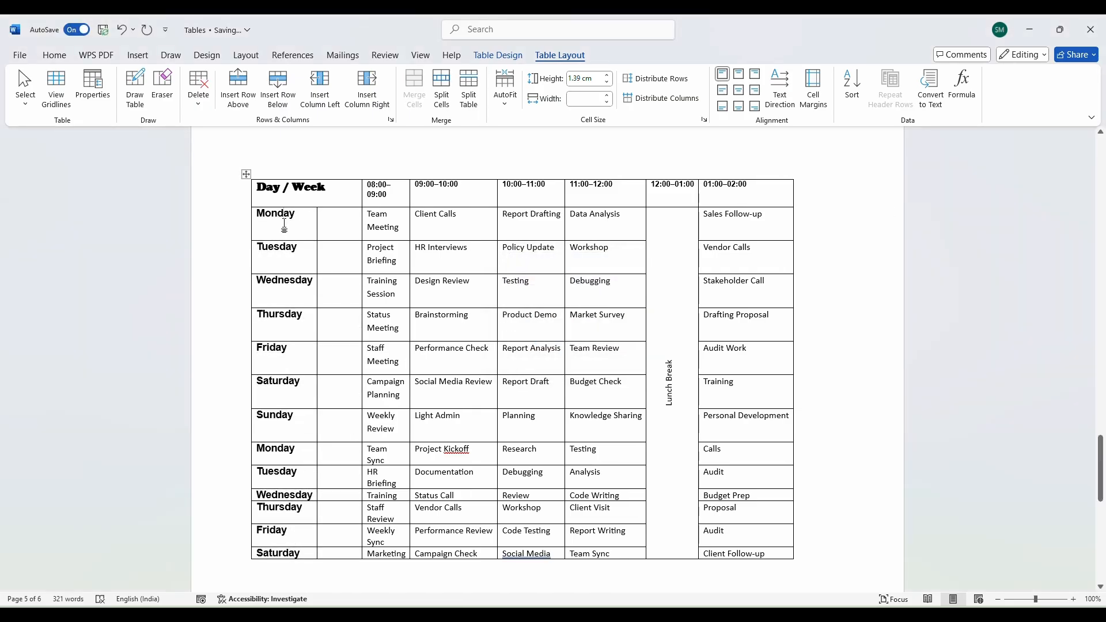
pyautogui.hotkey('ctrl', 'z')
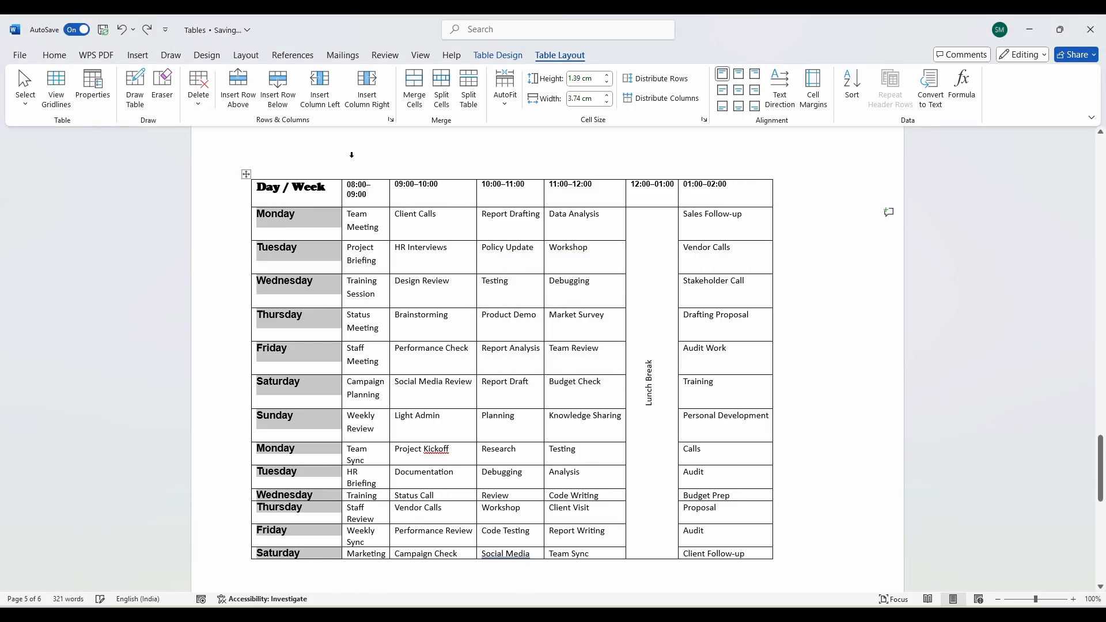
# Split all the day-name cells below Day / Week into 2 columns with Merge cells before split turned off.
pyautogui.click(441, 88)
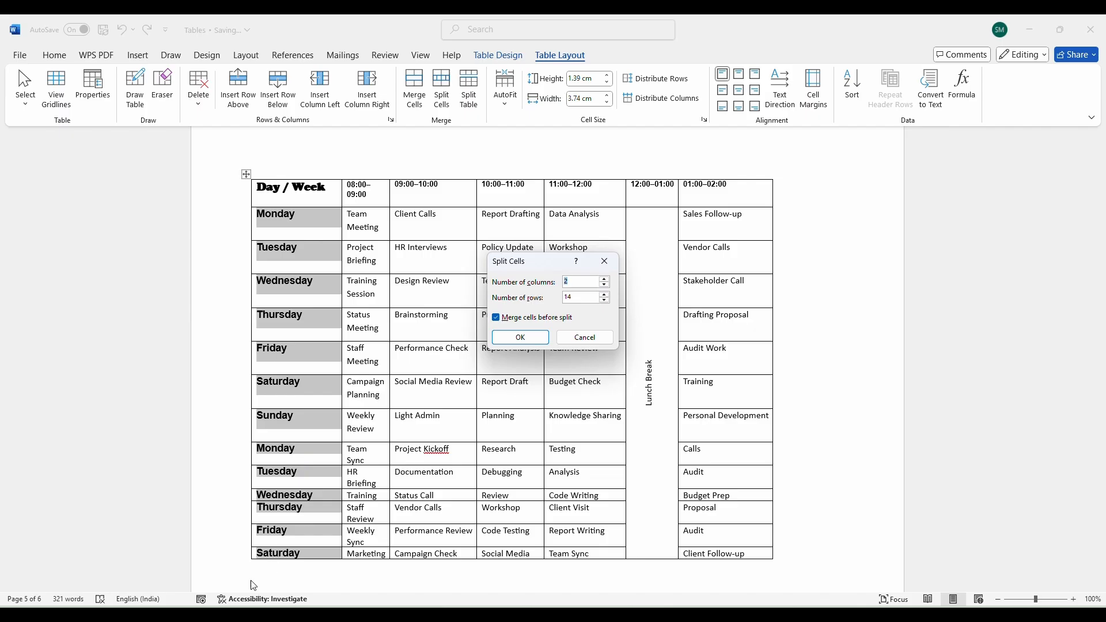
pyautogui.click(518, 339)
pyautogui.click(499, 318)
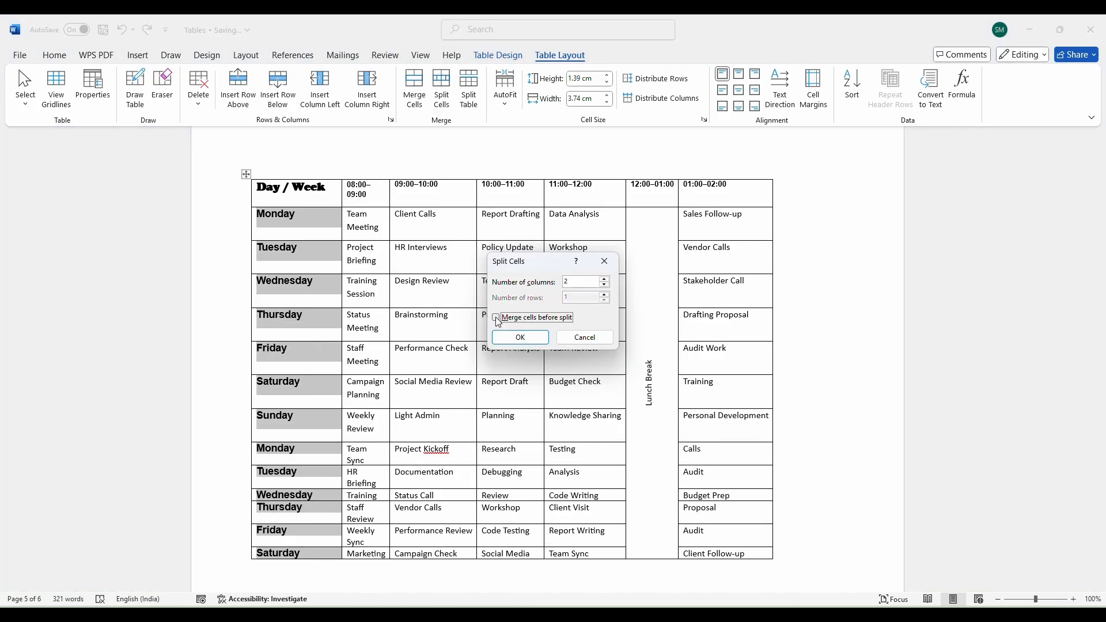
pyautogui.click(514, 342)
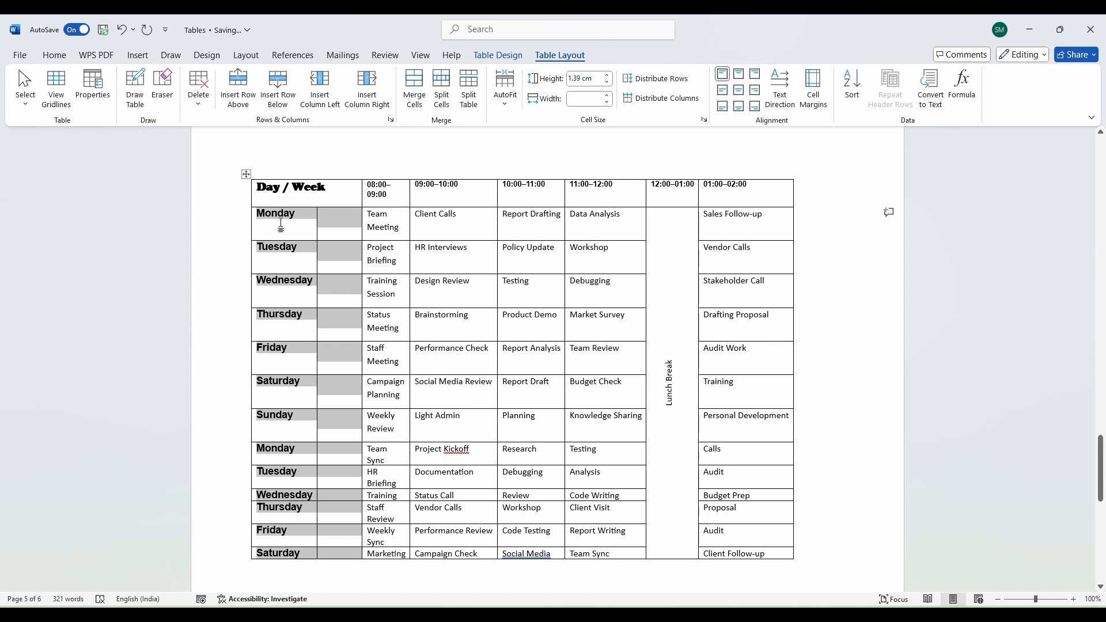
# Move the Monday through Sunday day names of both weeks from the first split column into the empty column beside it.
pyautogui.moveTo(282, 225); pyautogui.dragTo(284, 544)
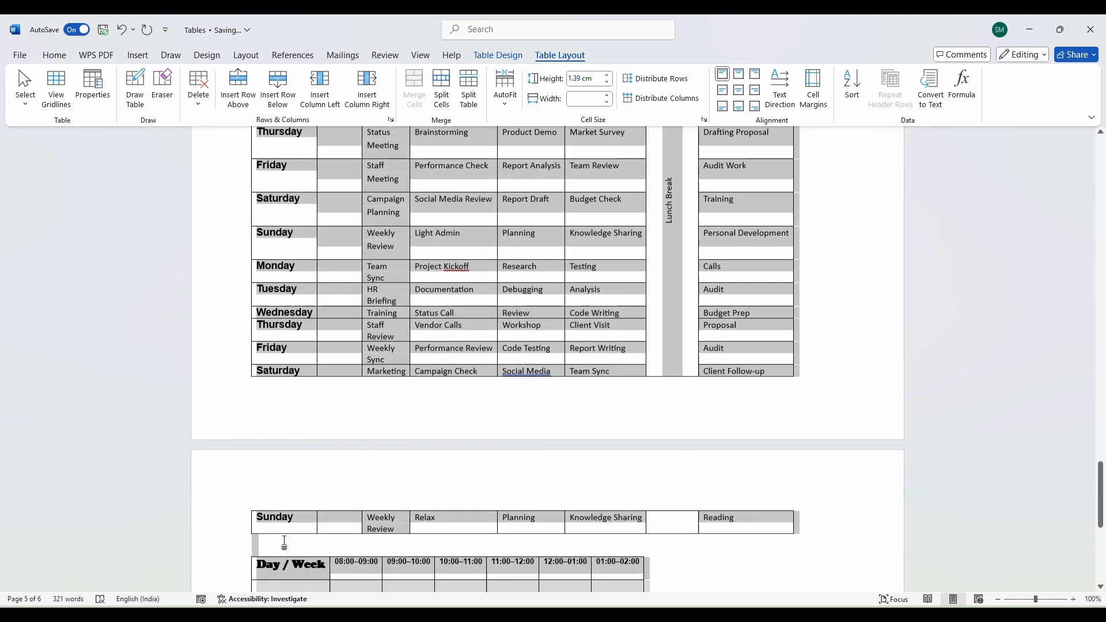
pyautogui.press('Delete')
pyautogui.scroll(2, 317, 362)
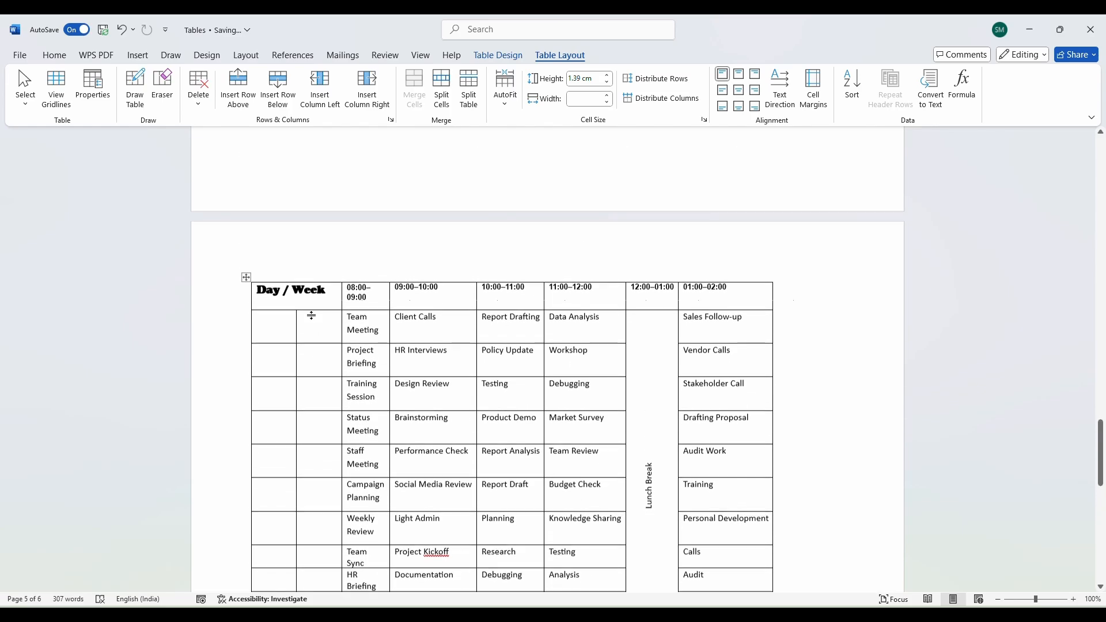
pyautogui.hotkey('ctrl', 'z')
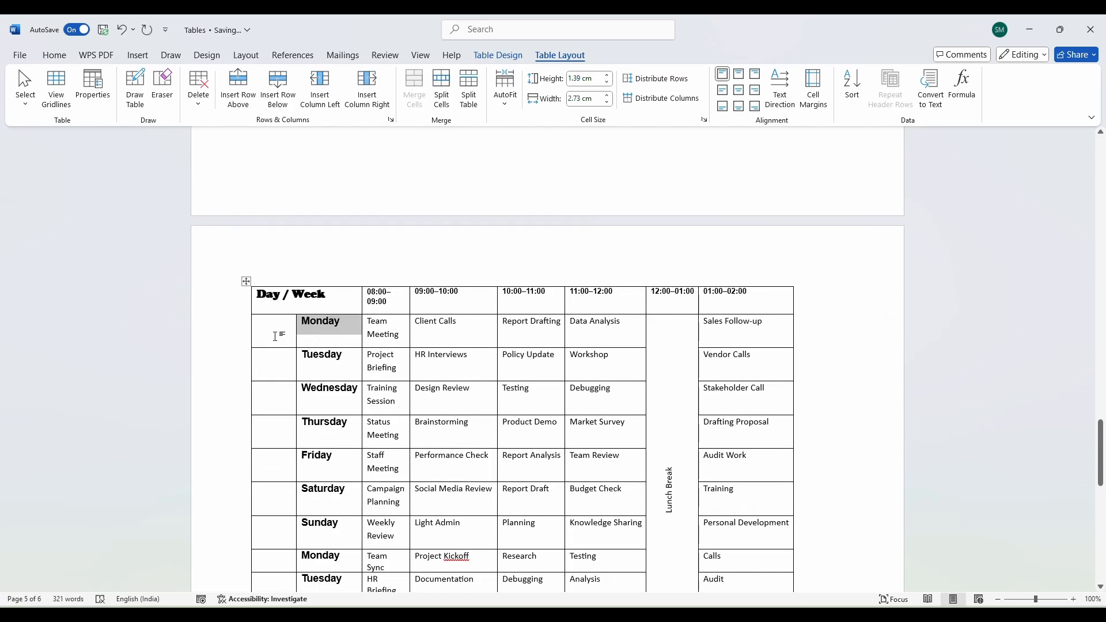
# Merge the seven blank cells beside the first Monday through Sunday rows and label the merged cell Week 1.
pyautogui.click(275, 337)
pyautogui.scroll(-1, 275, 338)
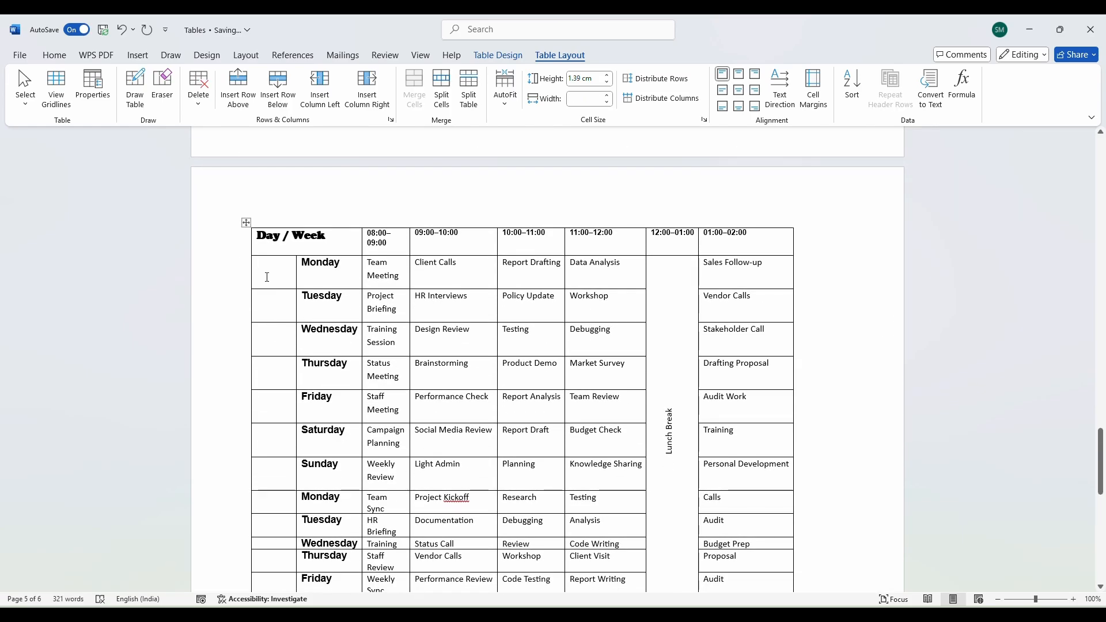
pyautogui.moveTo(267, 277); pyautogui.dragTo(274, 483)
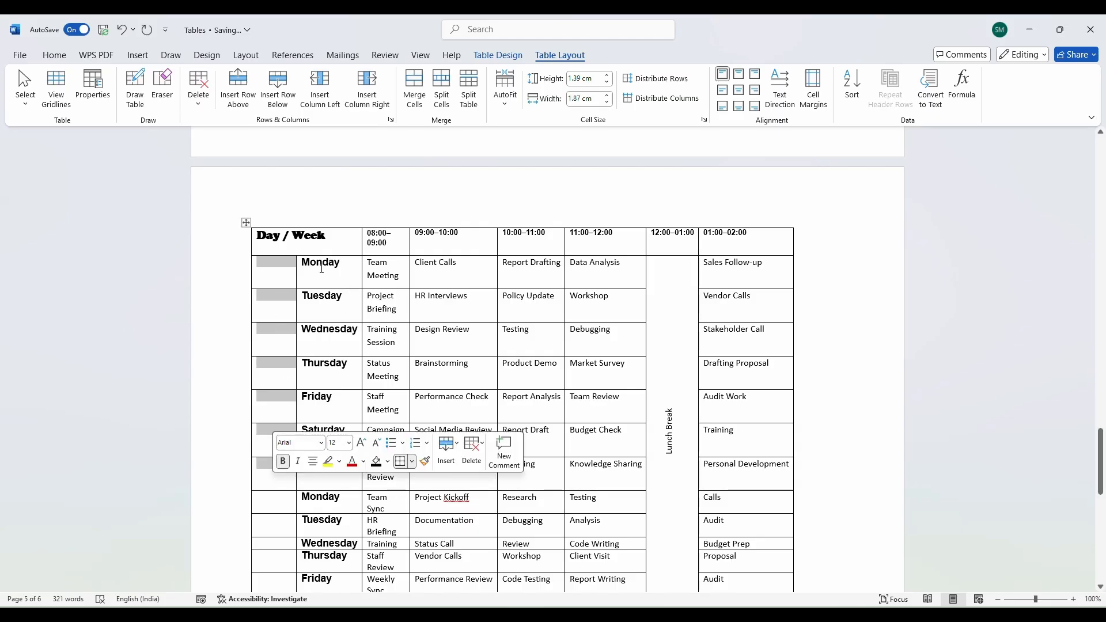
pyautogui.click(469, 363)
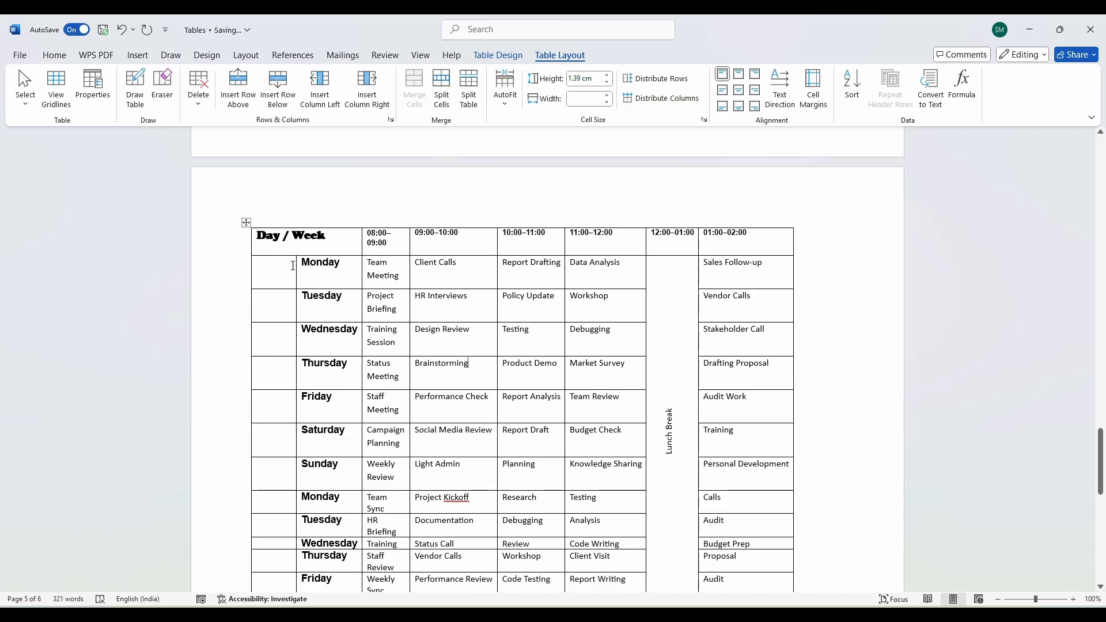
pyautogui.moveTo(293, 266); pyautogui.dragTo(277, 467)
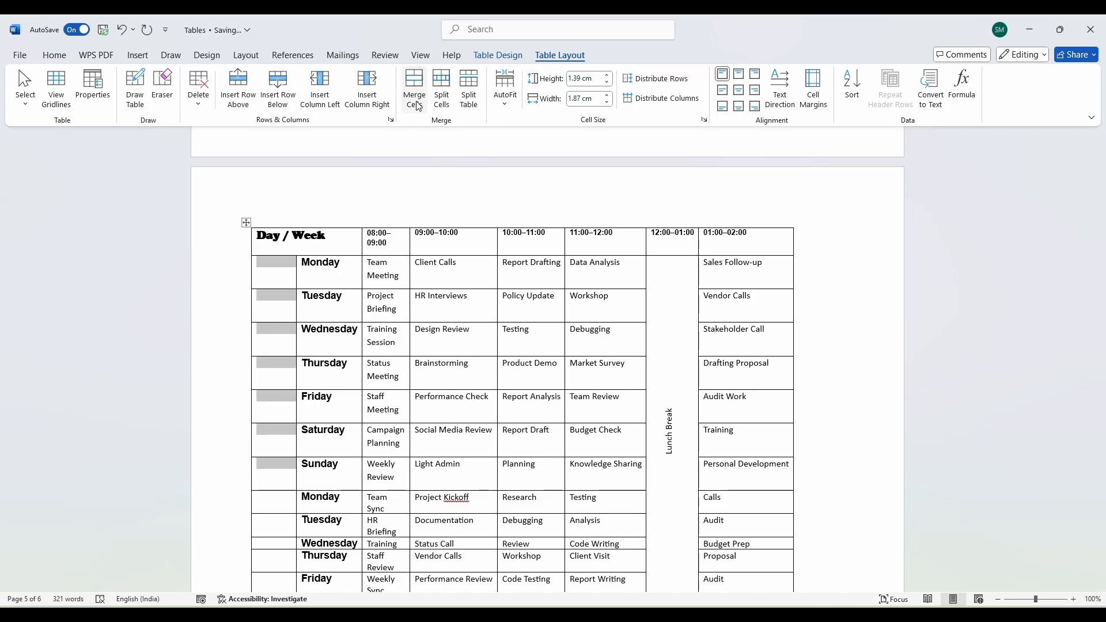
pyautogui.click(418, 106)
pyautogui.click(276, 437)
pyautogui.write('W')
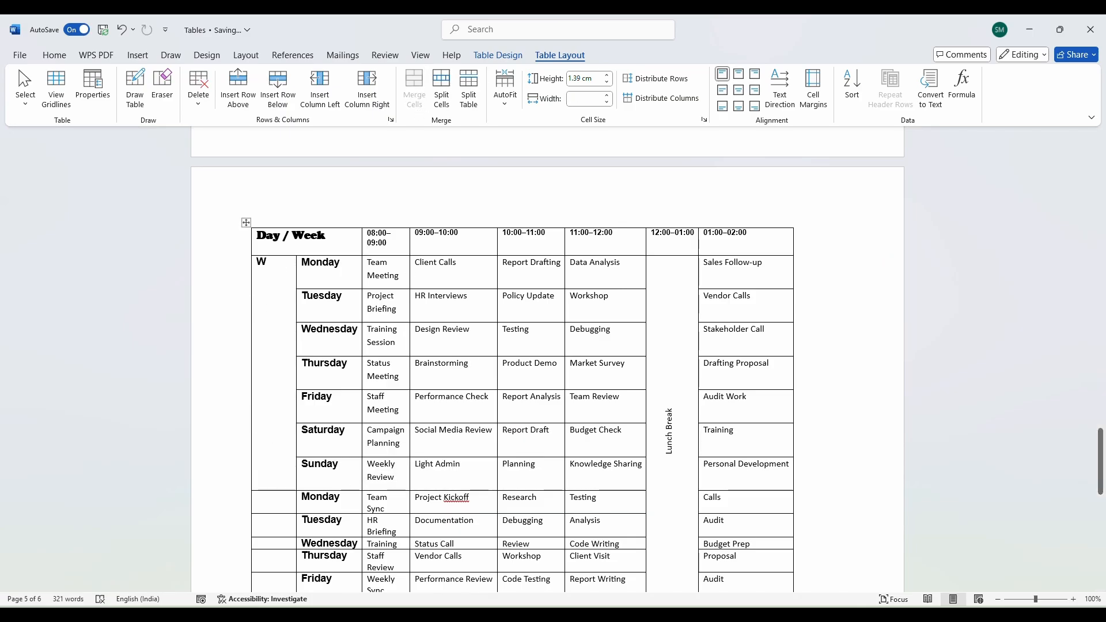
pyautogui.write('eek 1')
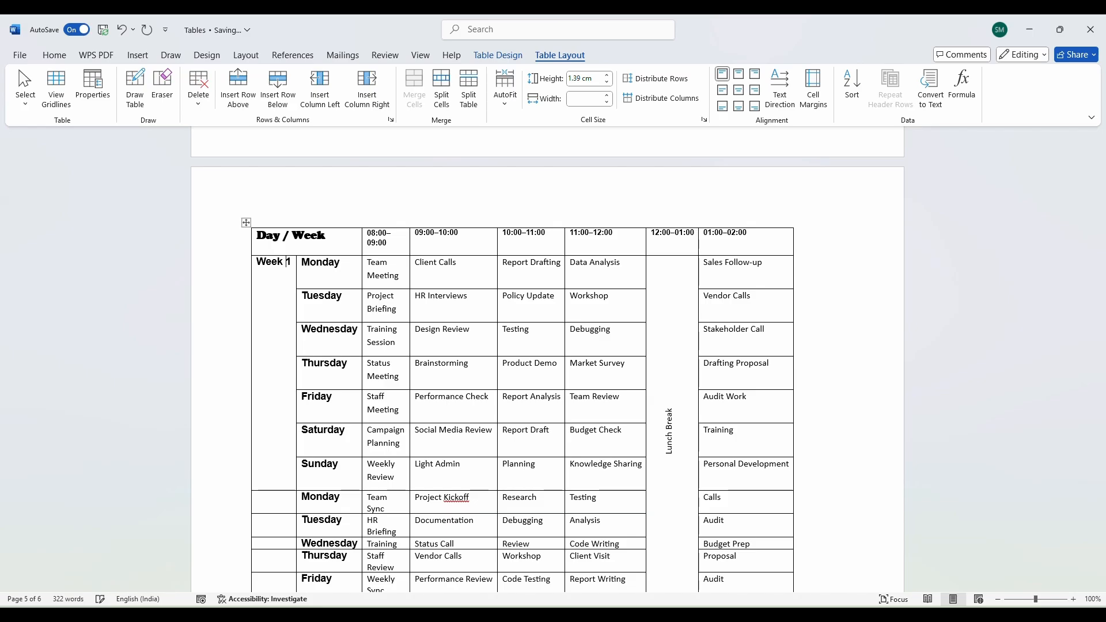
# Rotate the Week 1 text to read from bottom to top and center it in its cell.
pyautogui.click(788, 99)
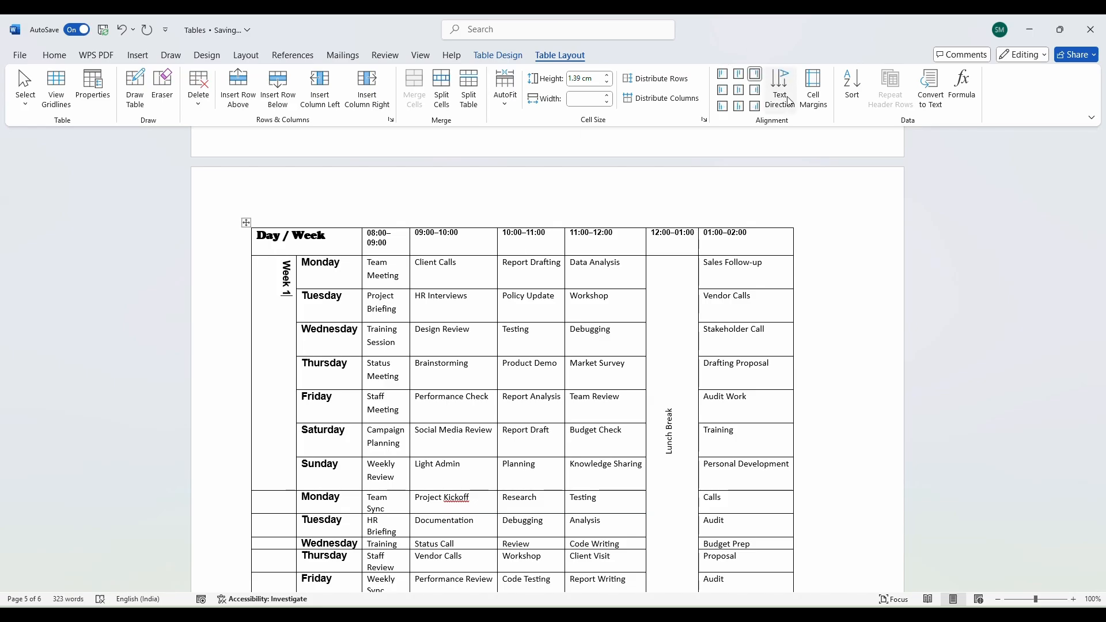
pyautogui.click(789, 101)
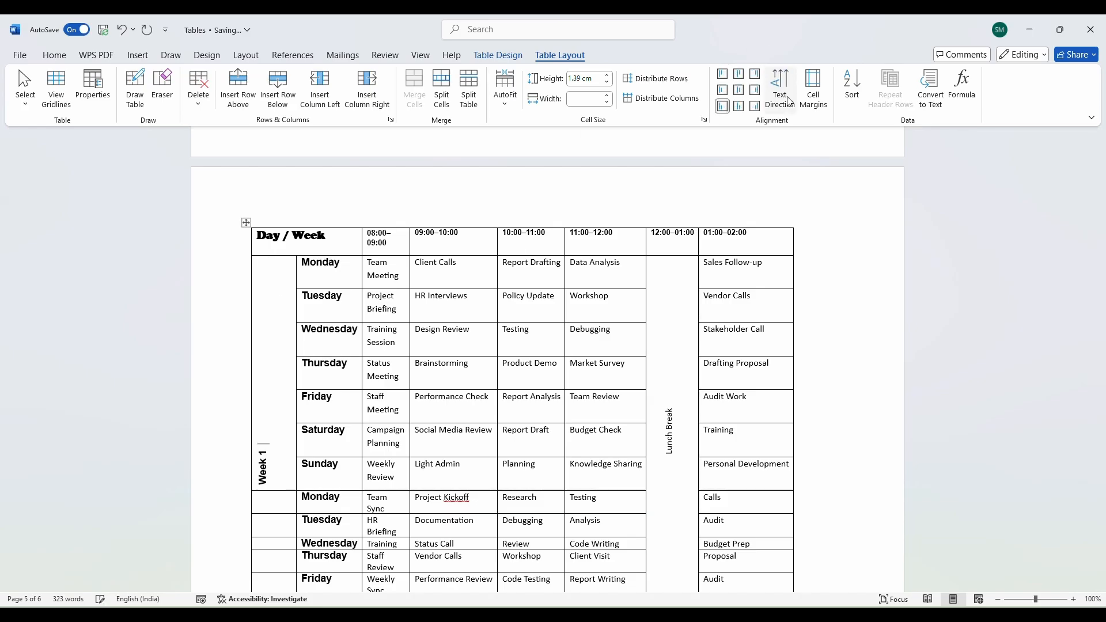
pyautogui.click(738, 92)
pyautogui.click(316, 403)
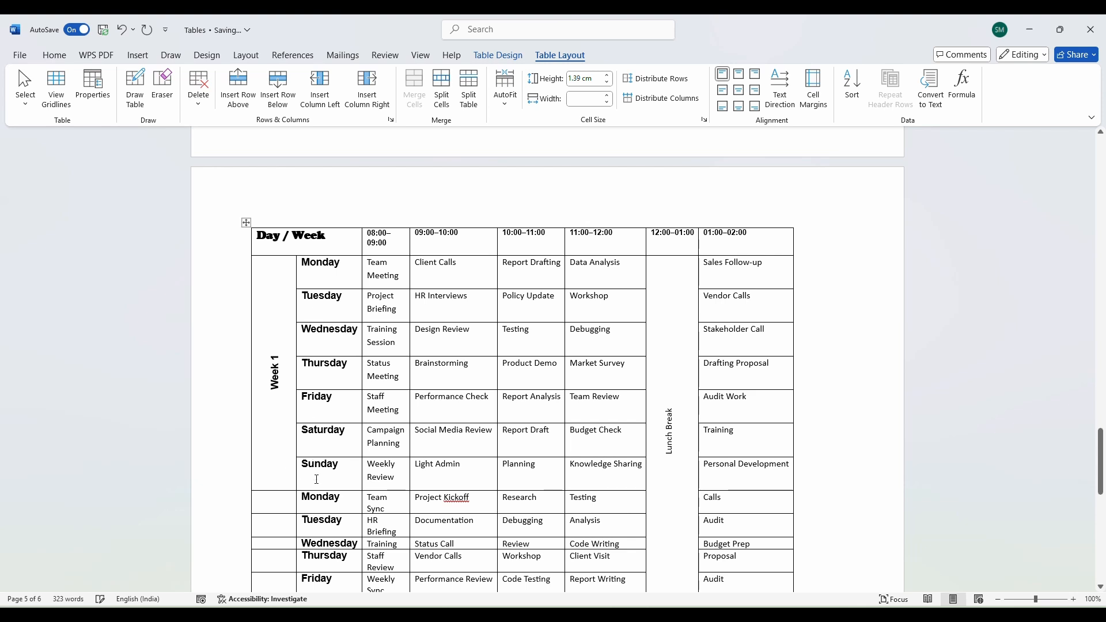
# Merge the blank cells beside the second Monday through Sunday rows and label the merged cell Week 2.
pyautogui.scroll(-5, 316, 480)
pyautogui.moveTo(279, 353); pyautogui.dragTo(277, 494)
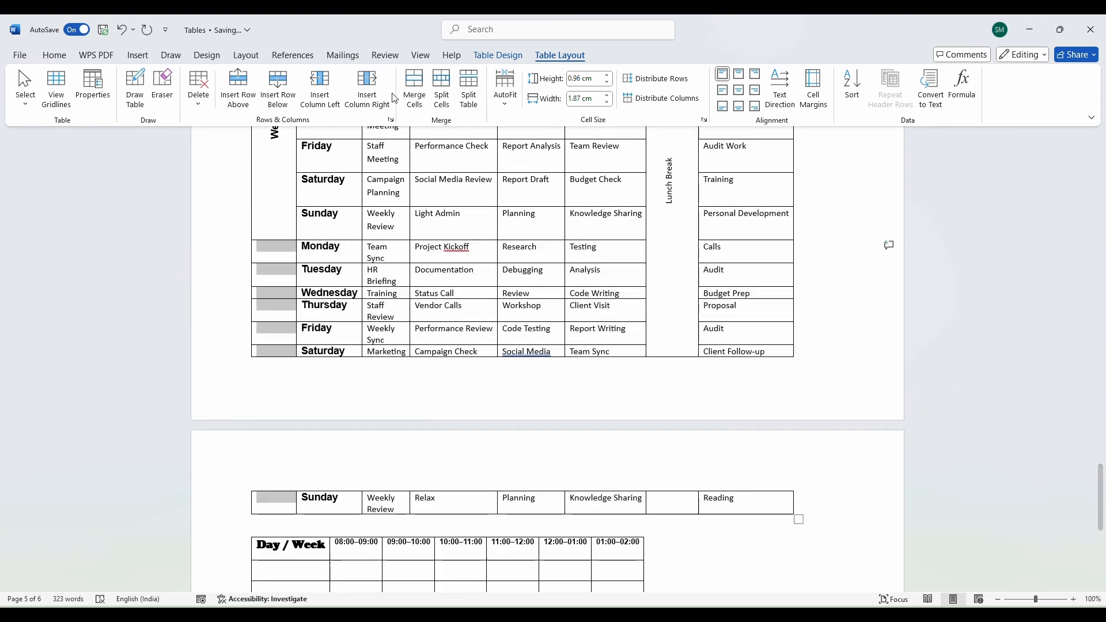
pyautogui.click(414, 89)
pyautogui.write('W')
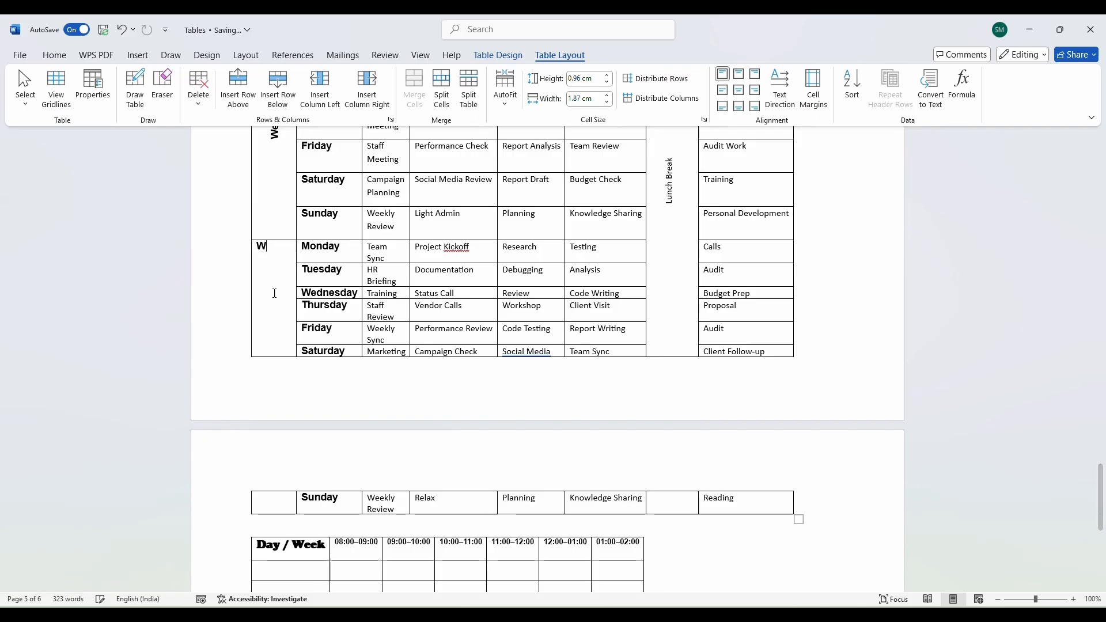
pyautogui.write('eek 2')
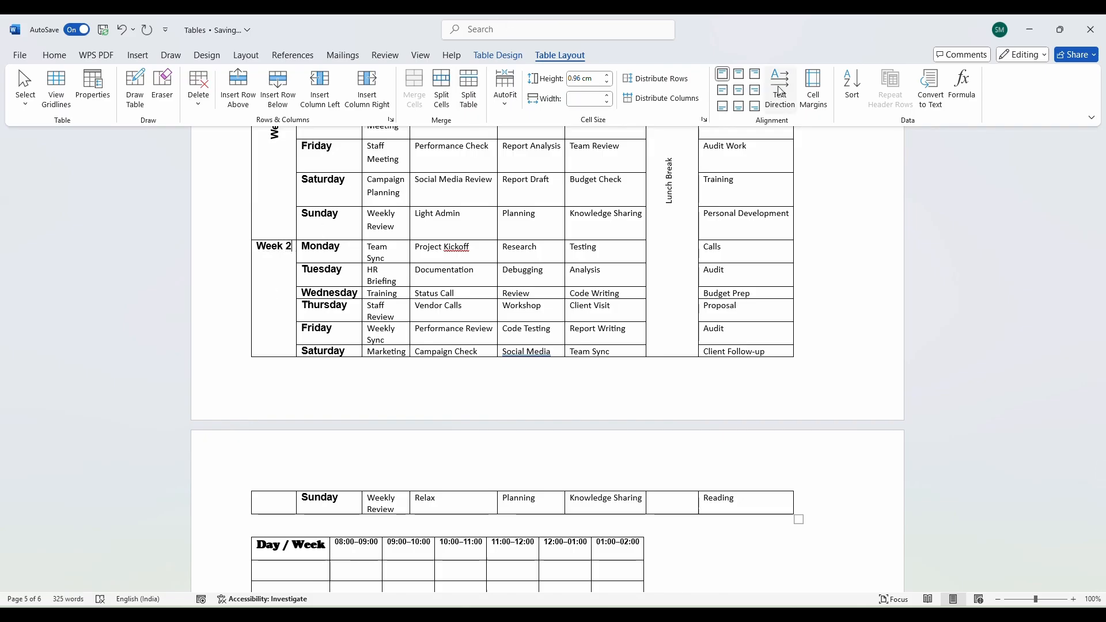
# Rotate the Week 2 text to read from bottom to top and center it in its cell.
pyautogui.click(781, 90)
pyautogui.click(781, 91)
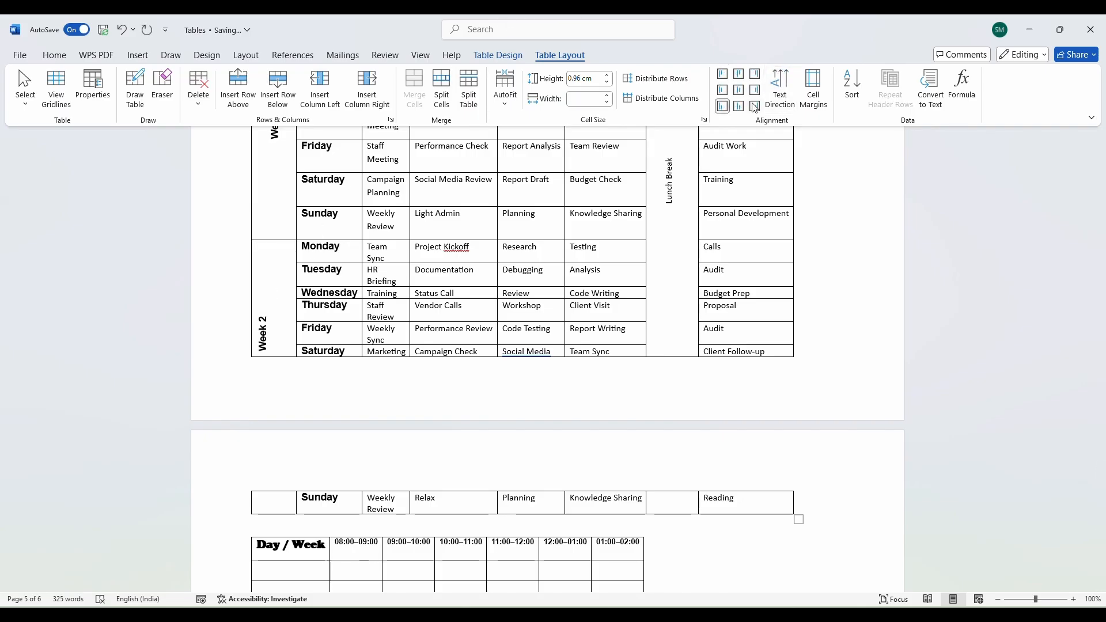
pyautogui.click(738, 90)
pyautogui.scroll(5, 607, 473)
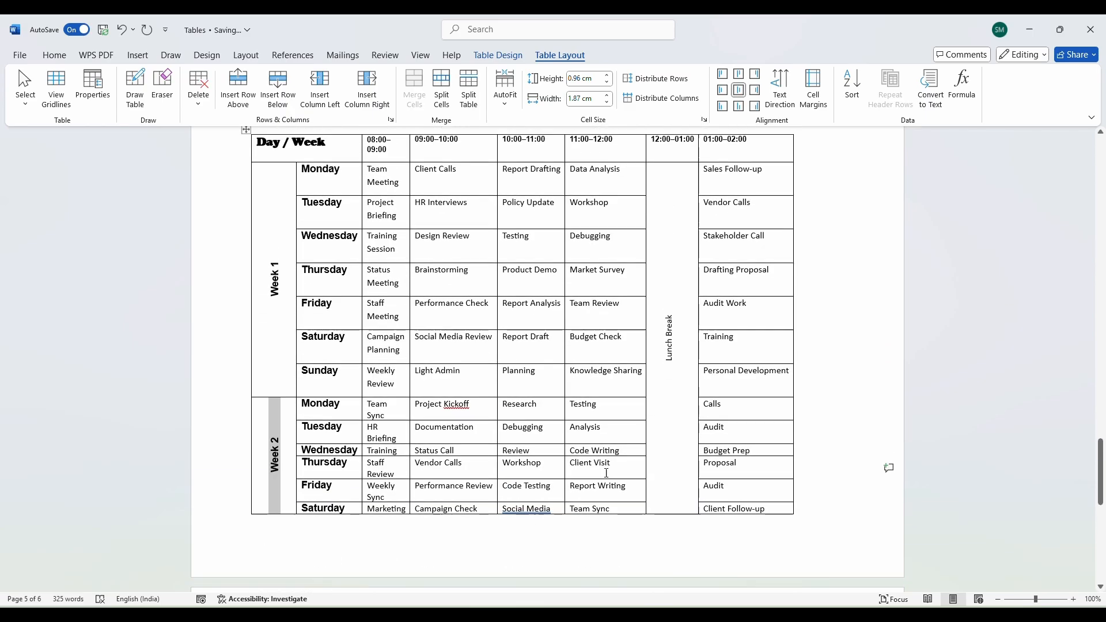
# Examine how the schedule table breaks across the two pages and whether its rows on the second page have column headings.
pyautogui.scroll(3, 607, 473)
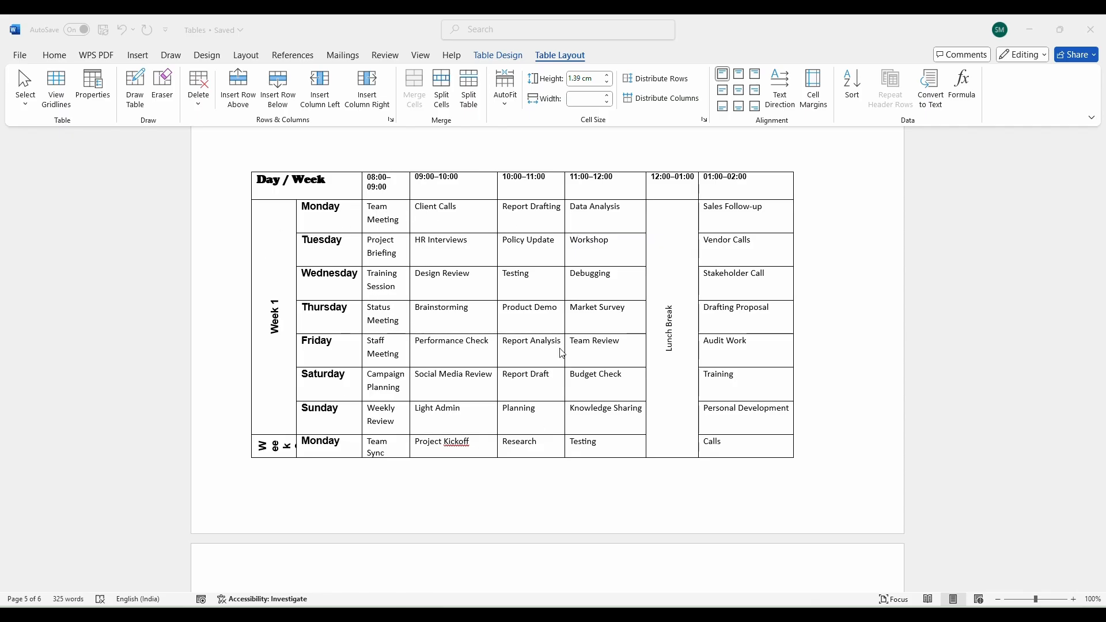
pyautogui.scroll(-3, 563, 353)
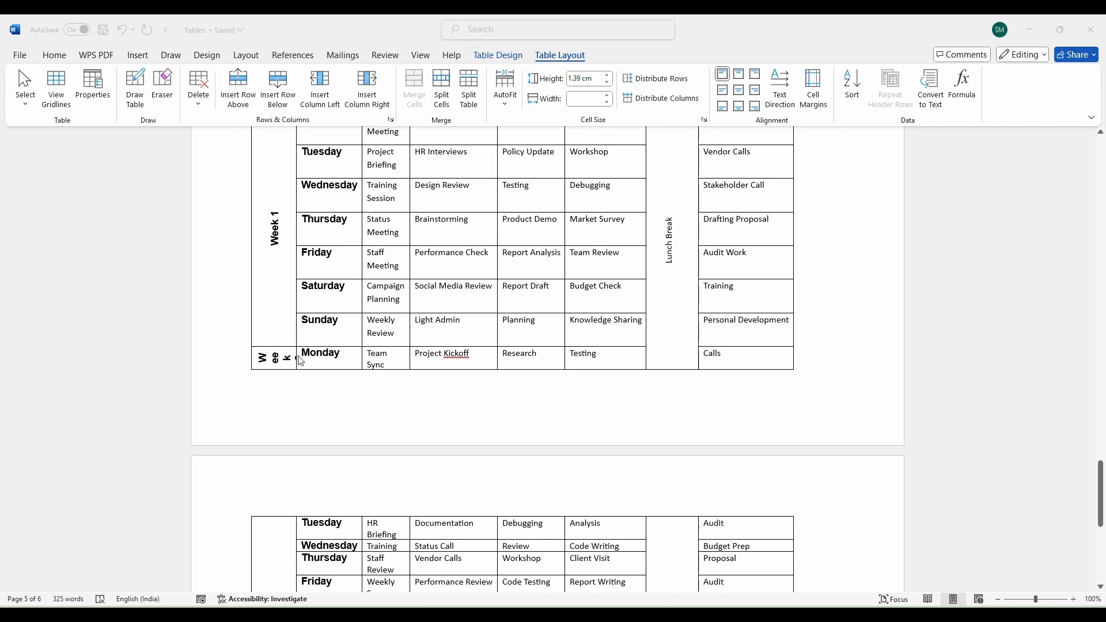
pyautogui.scroll(-3, 350, 364)
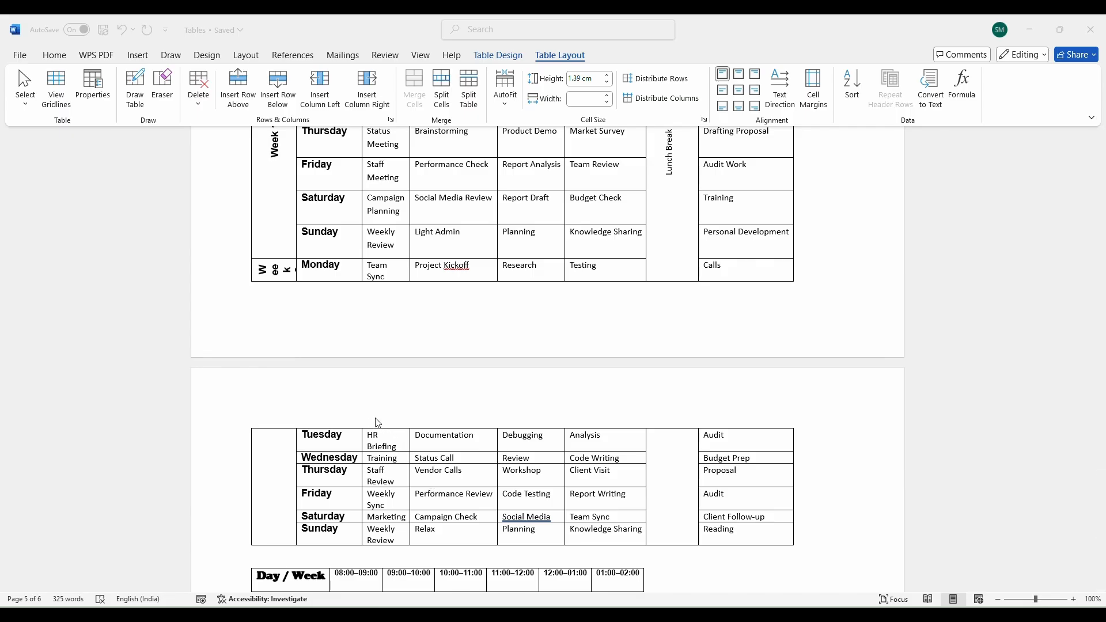
pyautogui.scroll(8, 612, 455)
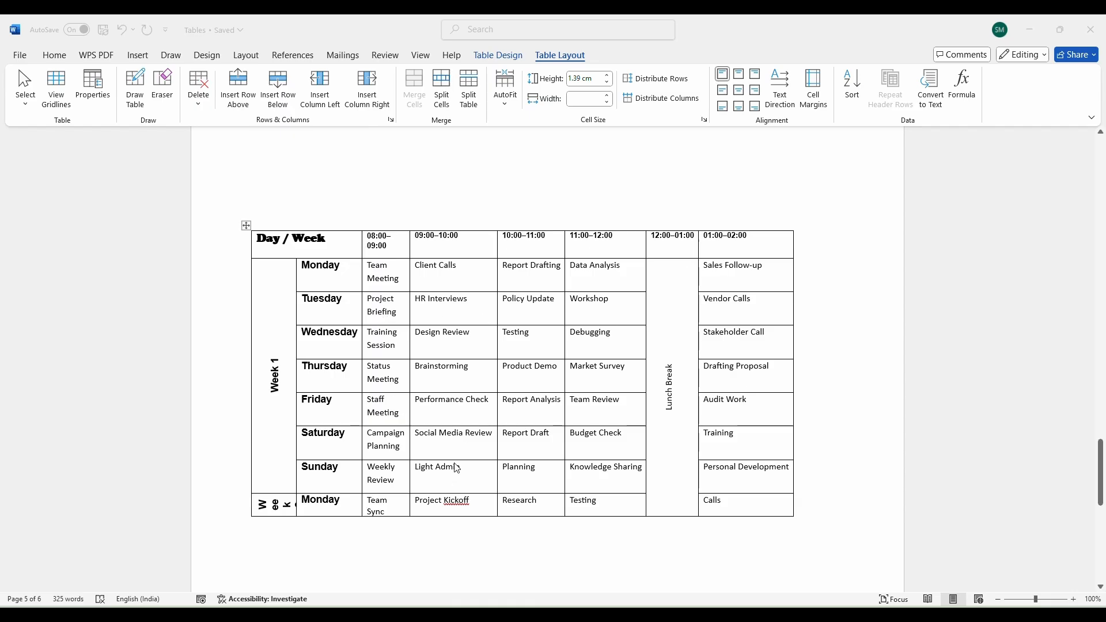
pyautogui.moveTo(461, 470); pyautogui.dragTo(424, 472)
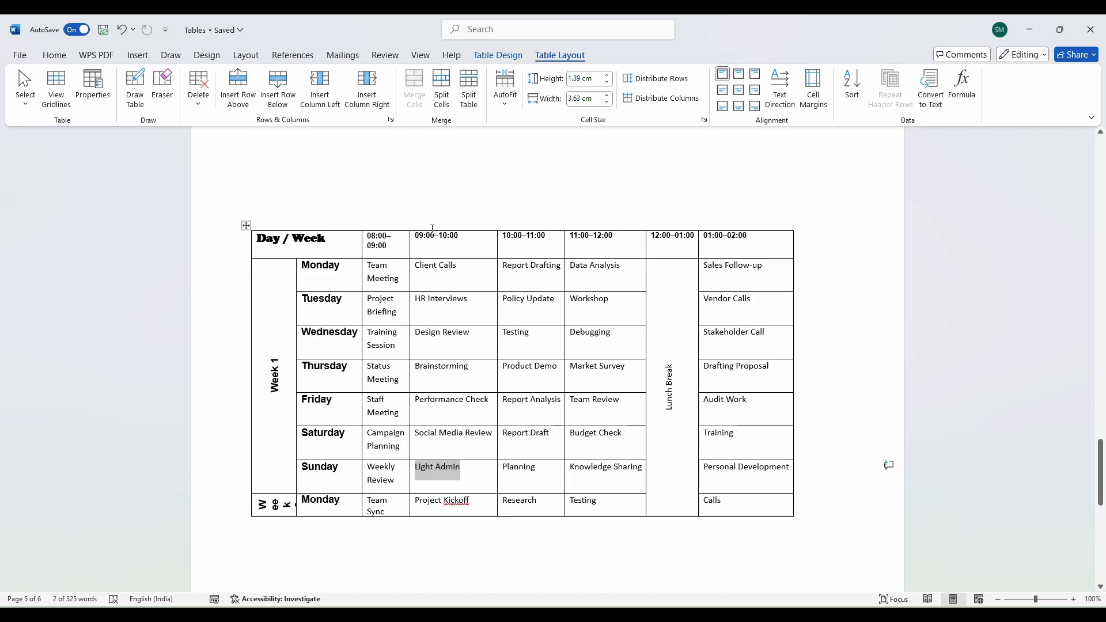
pyautogui.scroll(-3, 482, 390)
pyautogui.scroll(-2, 482, 389)
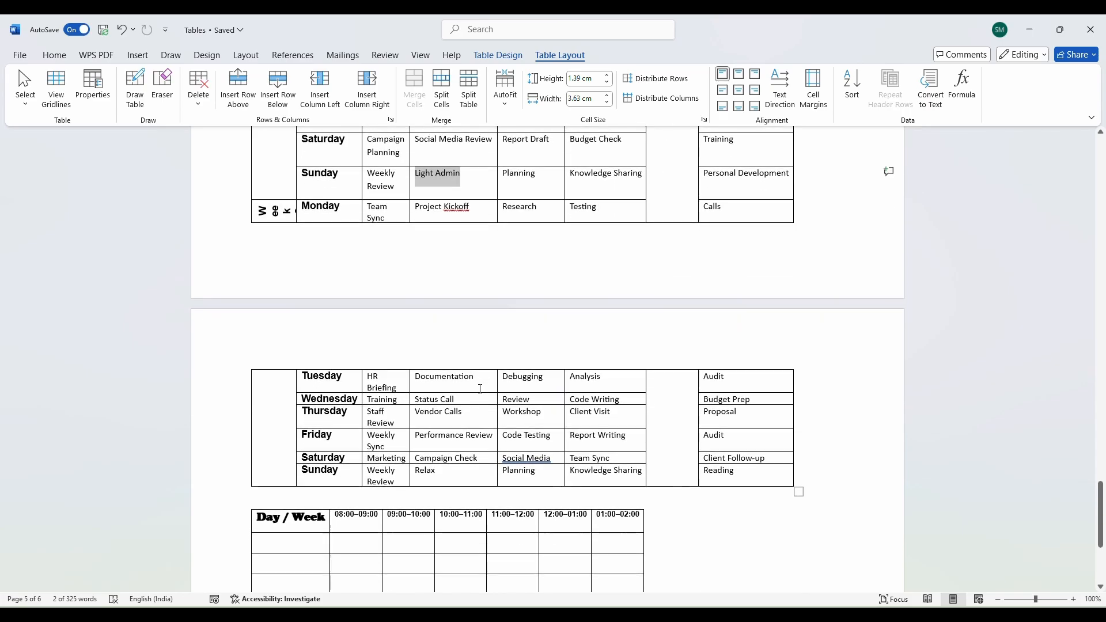
pyautogui.click(587, 441)
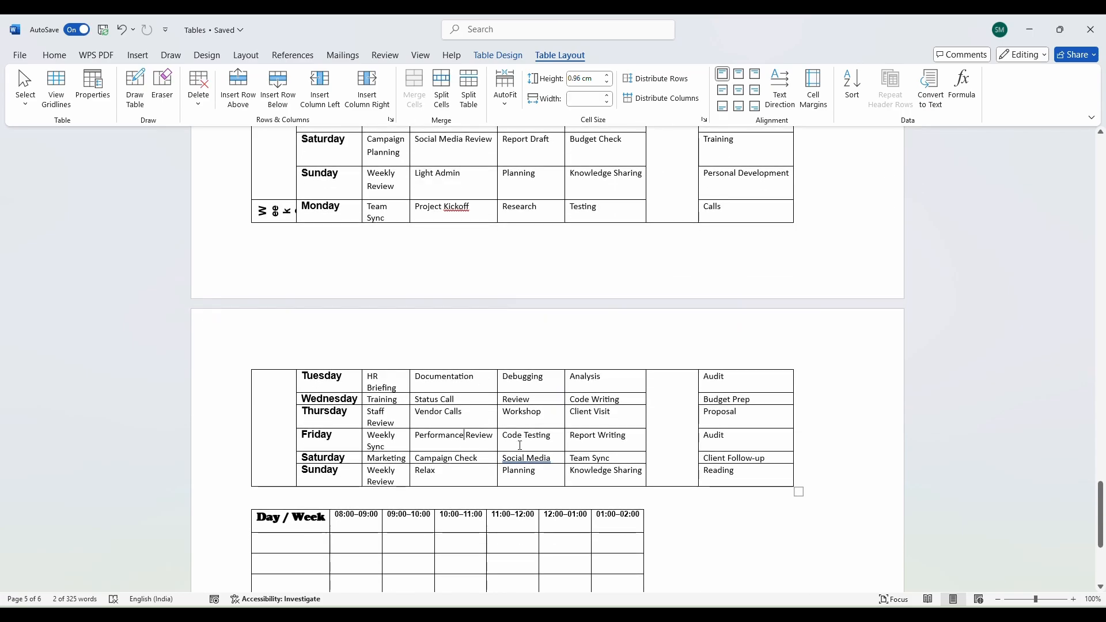
pyautogui.tripleClick(587, 440)
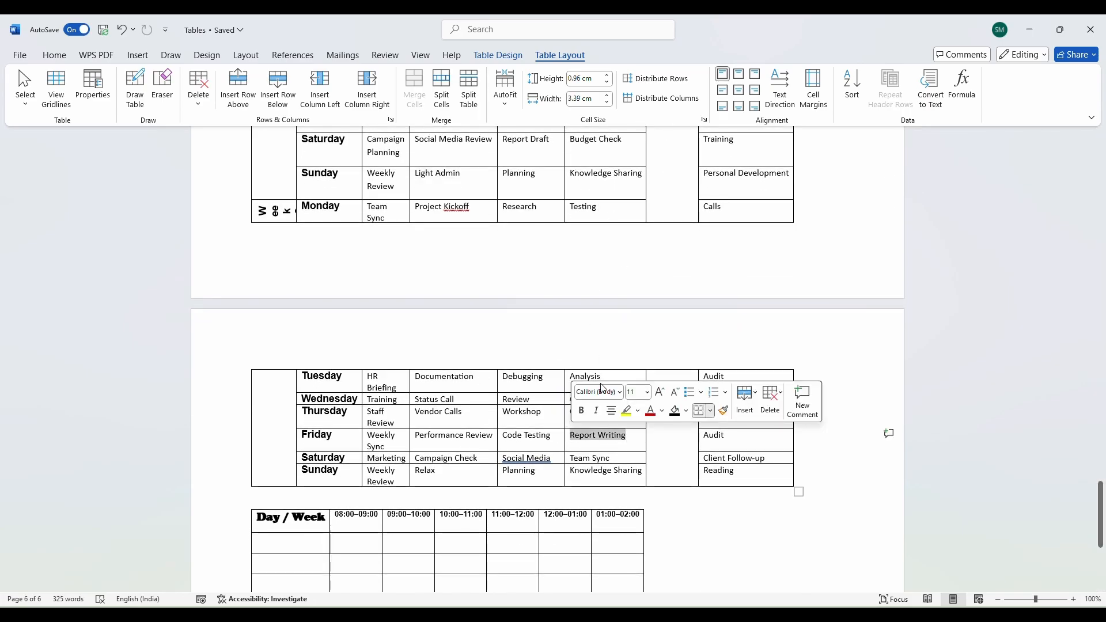
pyautogui.click(522, 411)
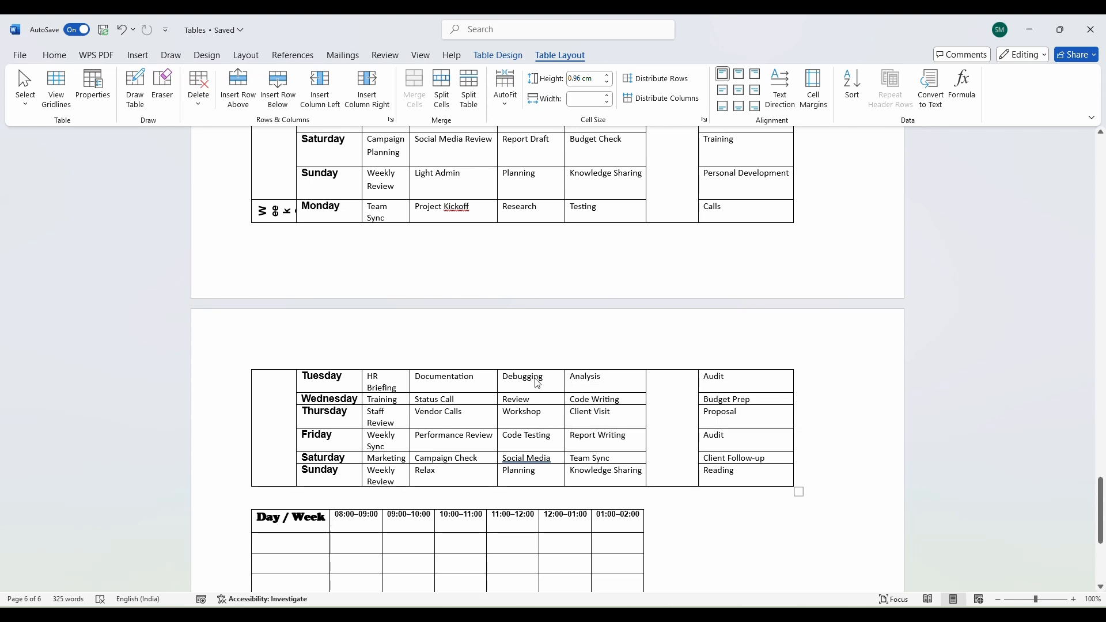
pyautogui.scroll(1, 533, 383)
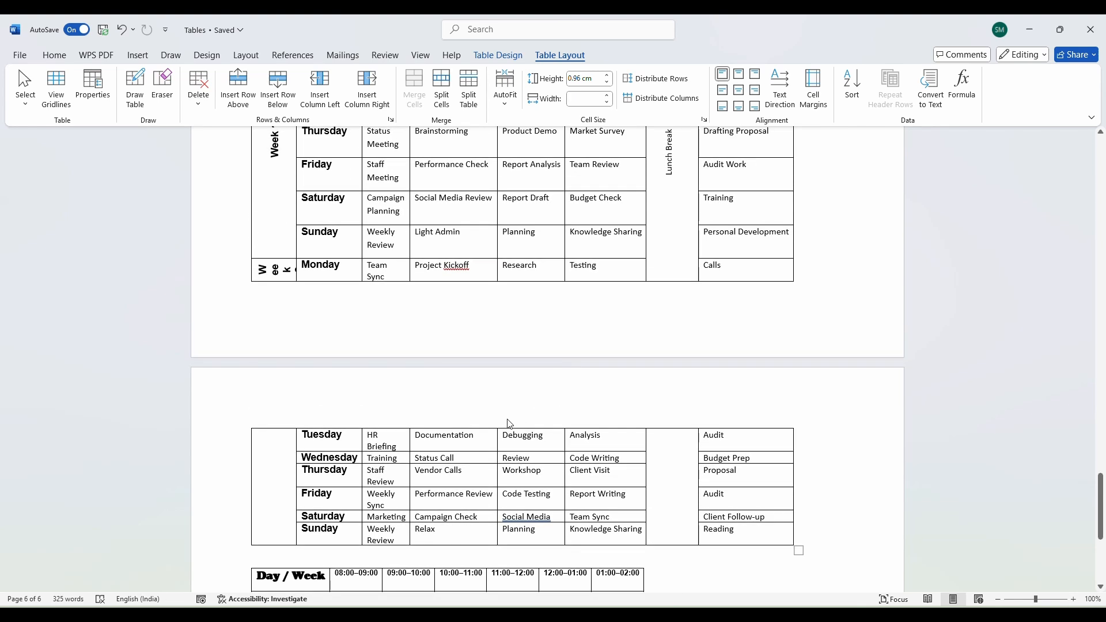
pyautogui.scroll(2, 509, 423)
pyautogui.scroll(-1, 314, 457)
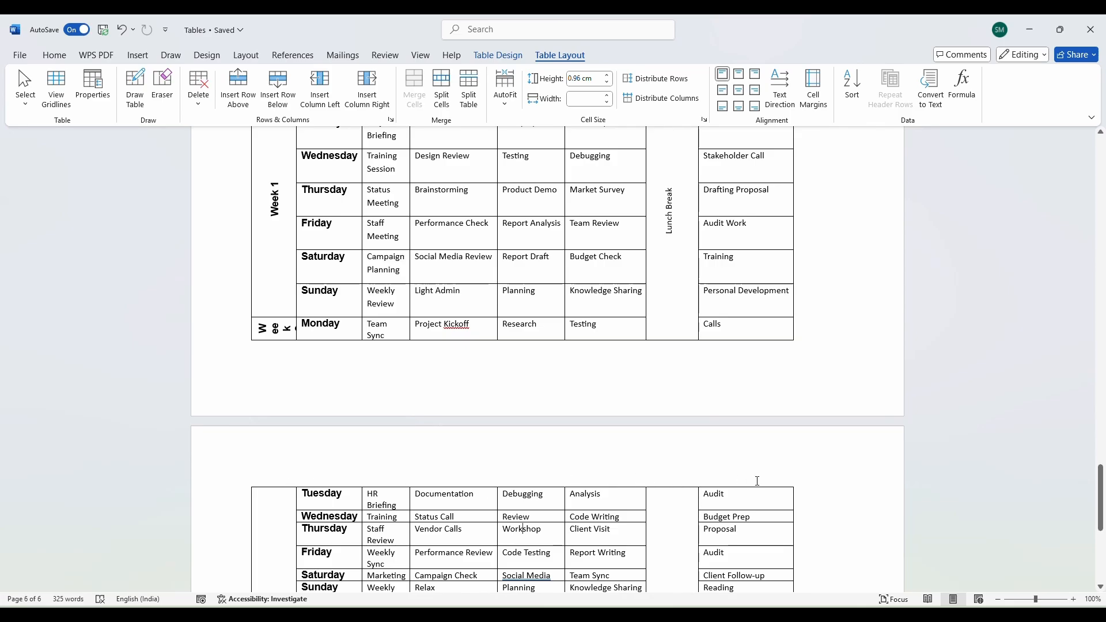
pyautogui.scroll(2, 756, 481)
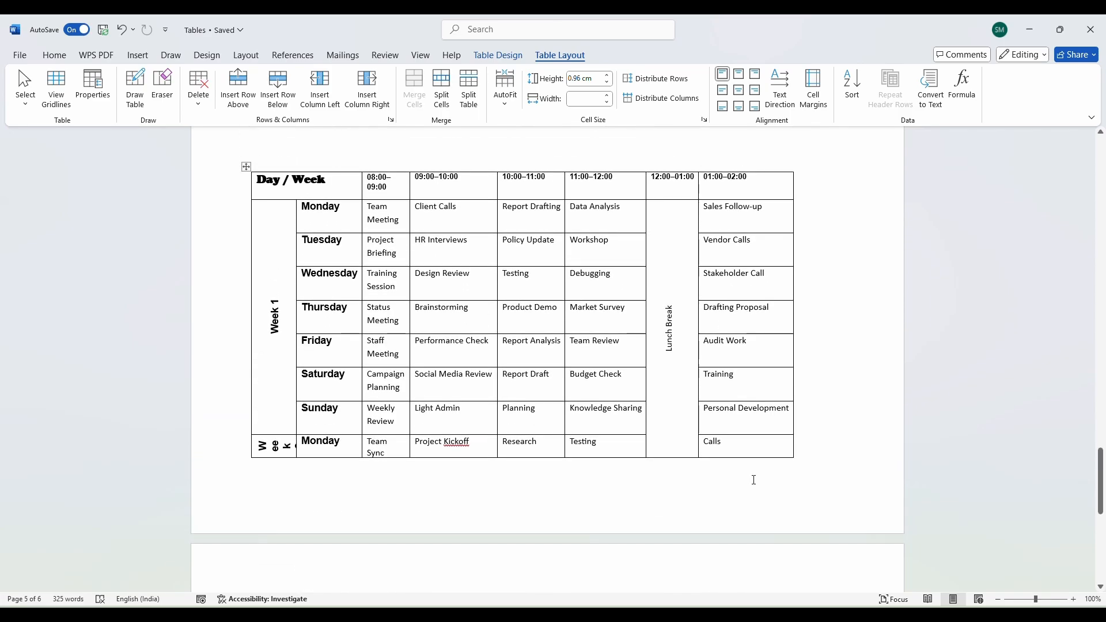
# Set the Day / Week row with the time slots as a header row that repeats on each page of the table.
pyautogui.click(325, 183)
pyautogui.moveTo(325, 183); pyautogui.dragTo(748, 189)
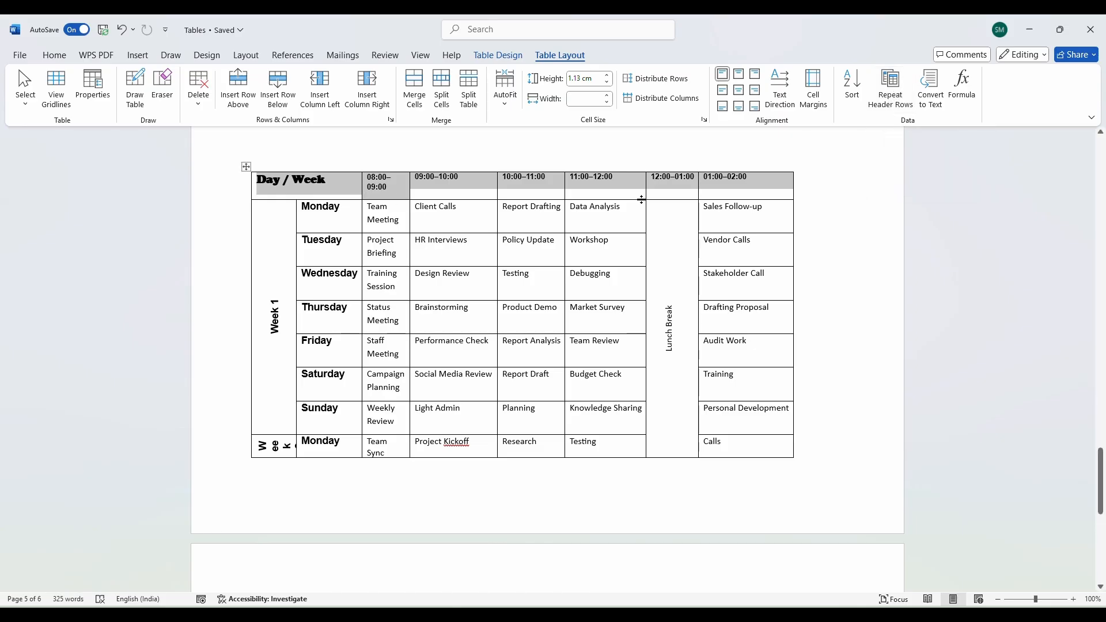
pyautogui.scroll(-1, 621, 514)
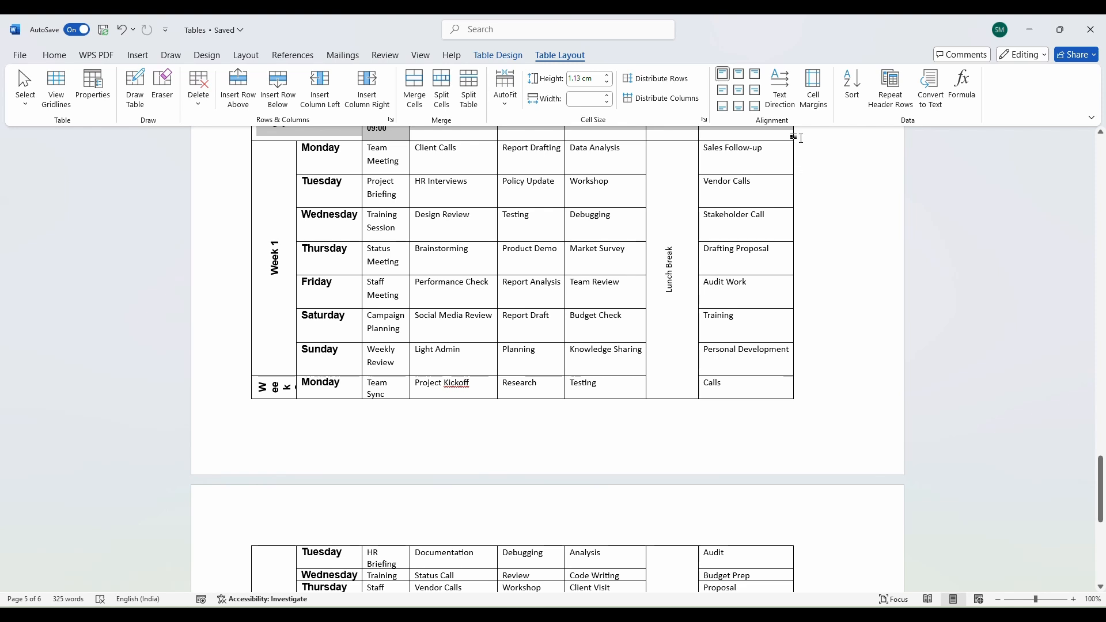
pyautogui.click(890, 87)
pyautogui.click(308, 554)
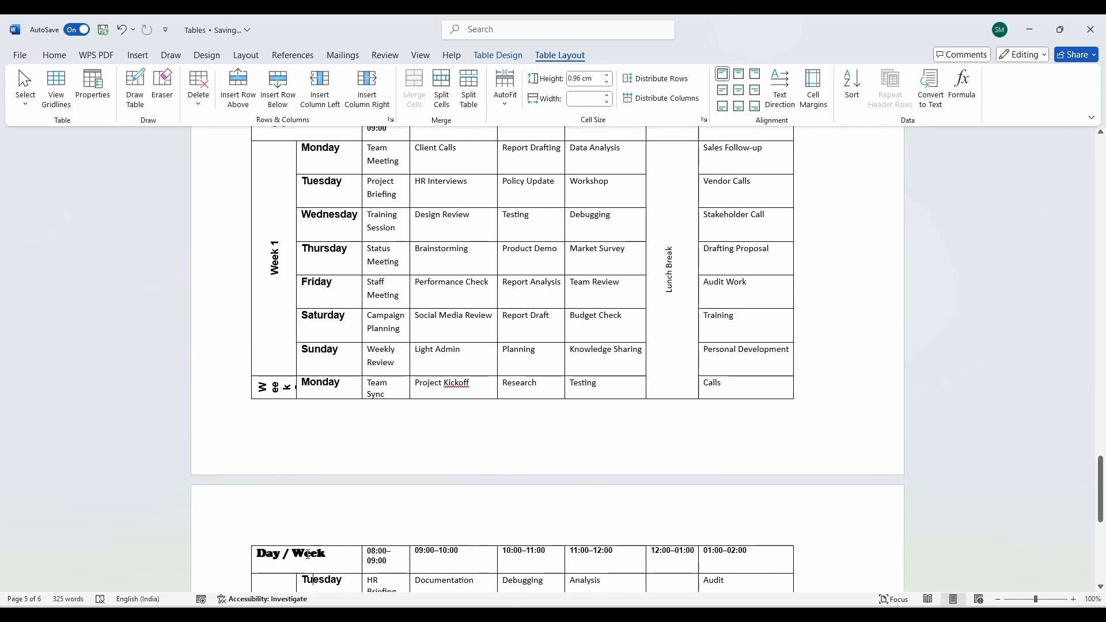
pyautogui.scroll(-1, 308, 554)
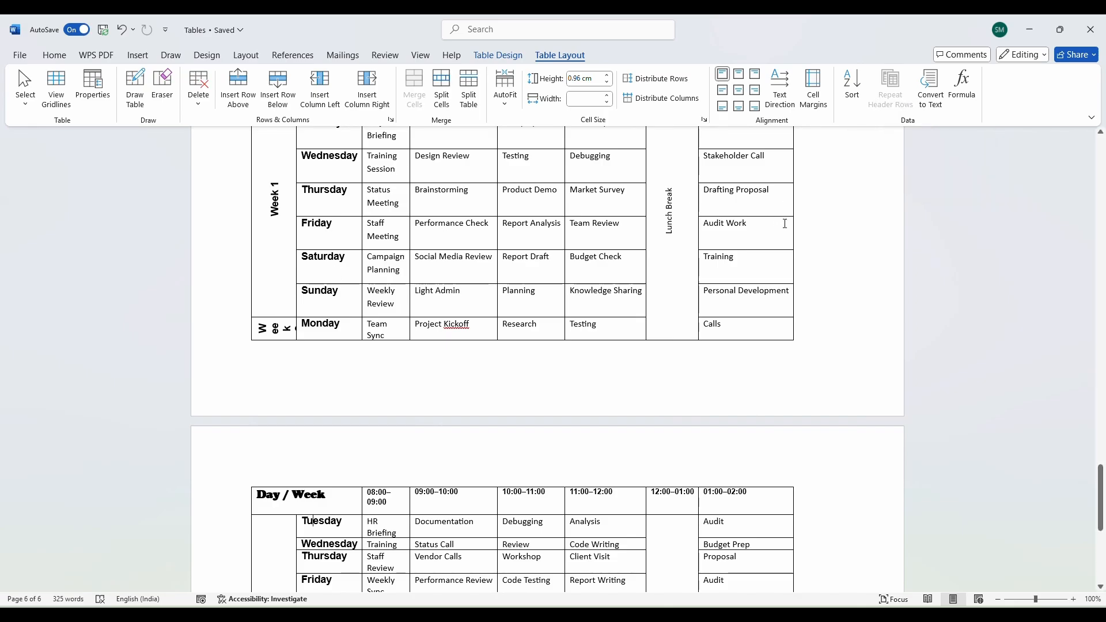
pyautogui.scroll(3, 758, 334)
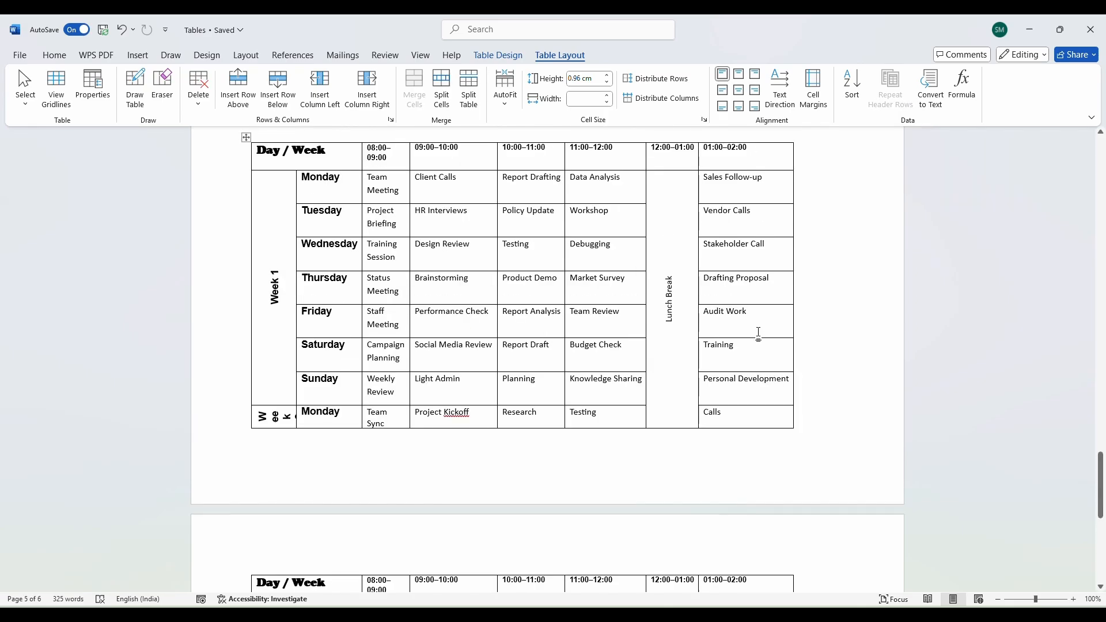
pyautogui.scroll(-2, 759, 334)
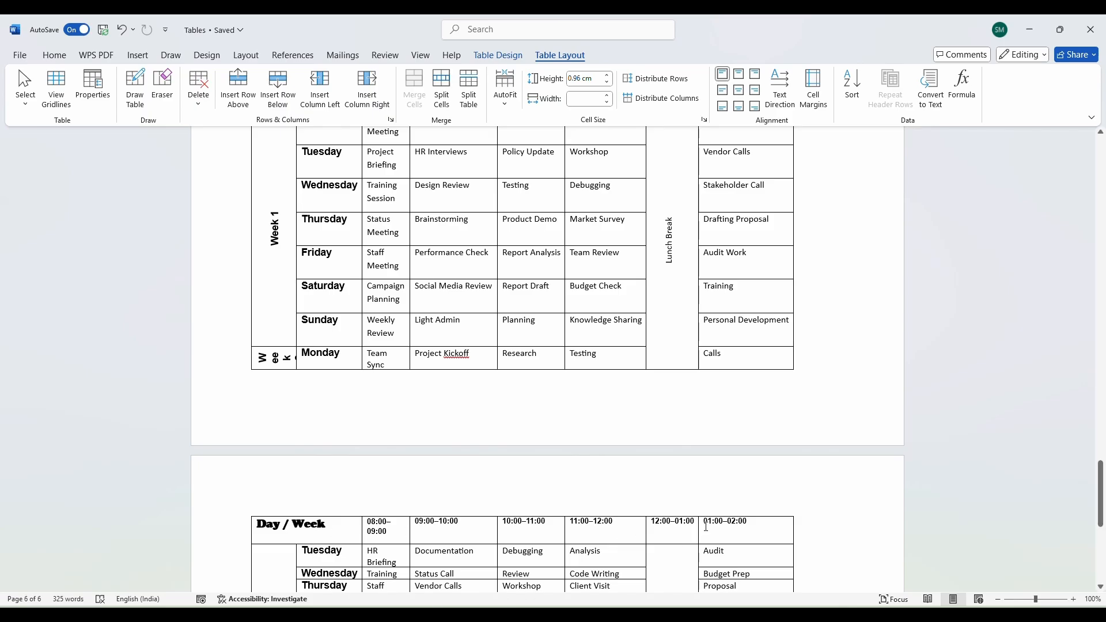
# Stop the Day / Week header row from repeating on the schedule table's second page.
pyautogui.scroll(-3, 707, 527)
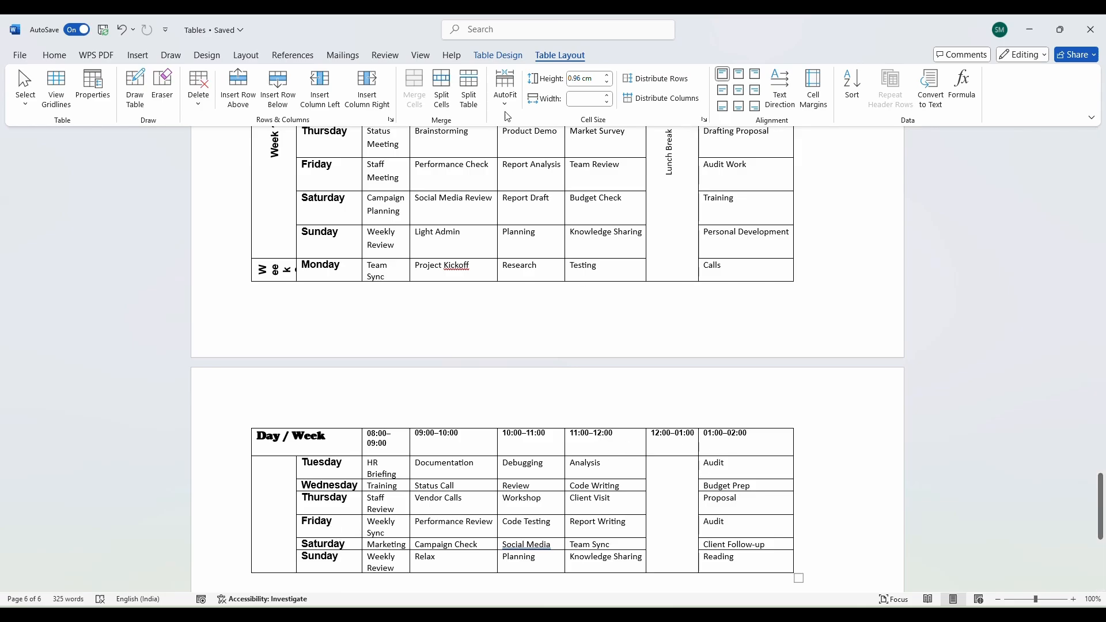
pyautogui.hotkey('ctrl', 'z')
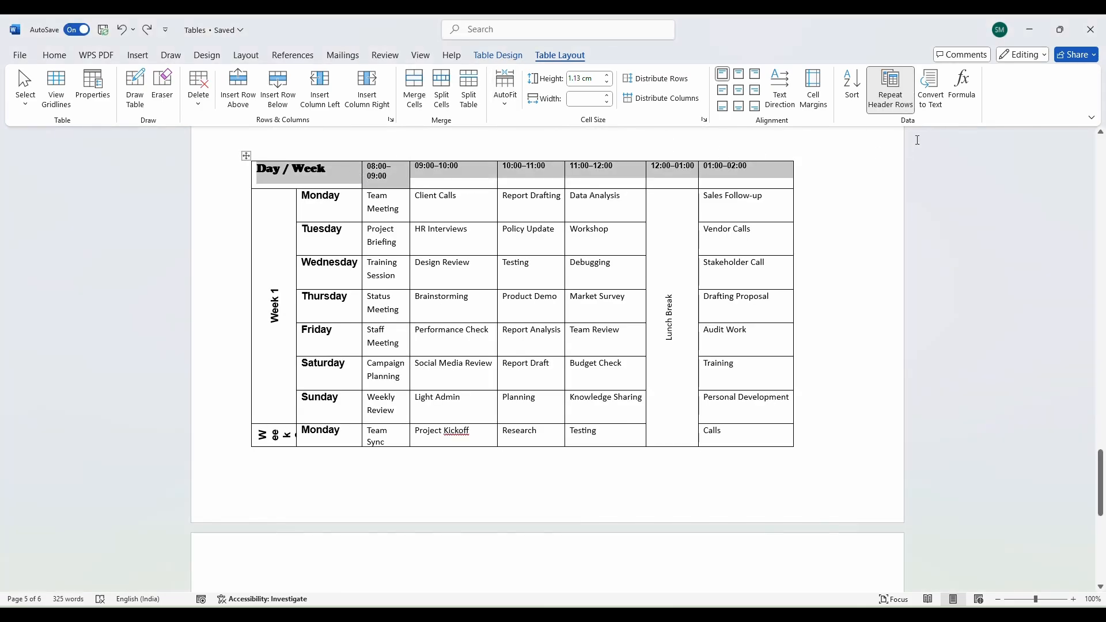
pyautogui.click(891, 89)
pyautogui.scroll(-4, 848, 274)
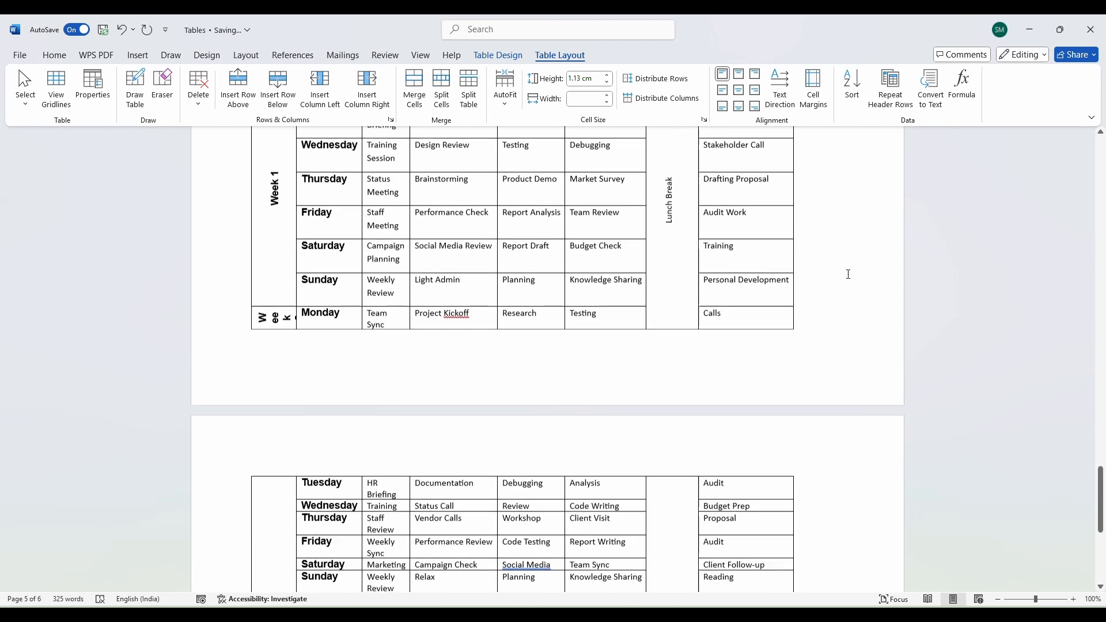
pyautogui.scroll(4, 415, 474)
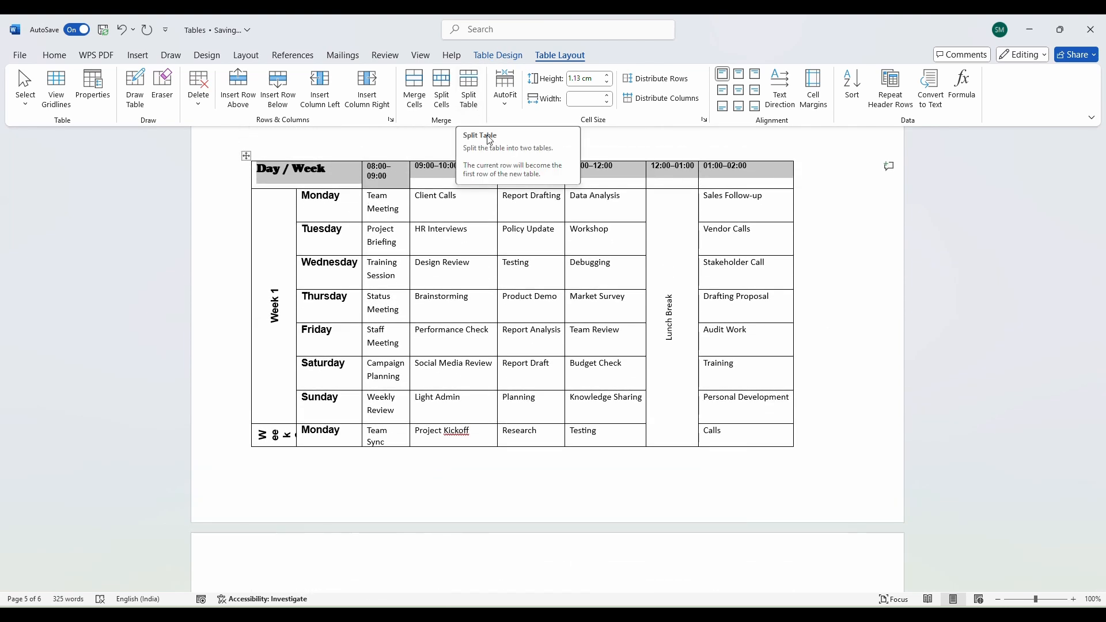
# Split the schedule table at the second Monday row so that Week 2 forms a separate table.
pyautogui.tripleClick(523, 360)
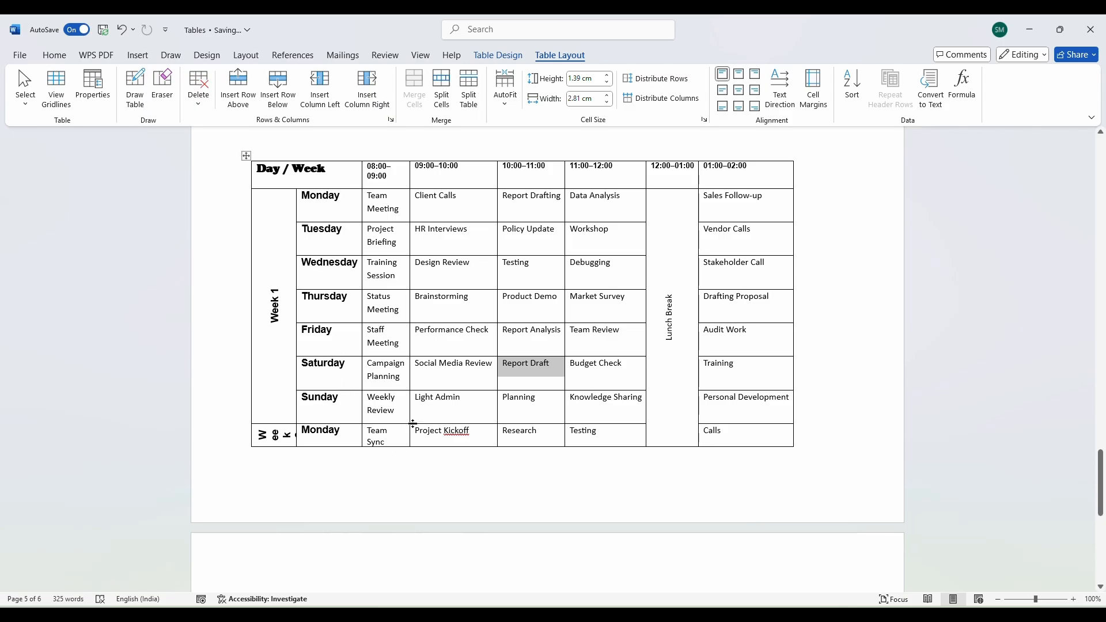
pyautogui.click(342, 432)
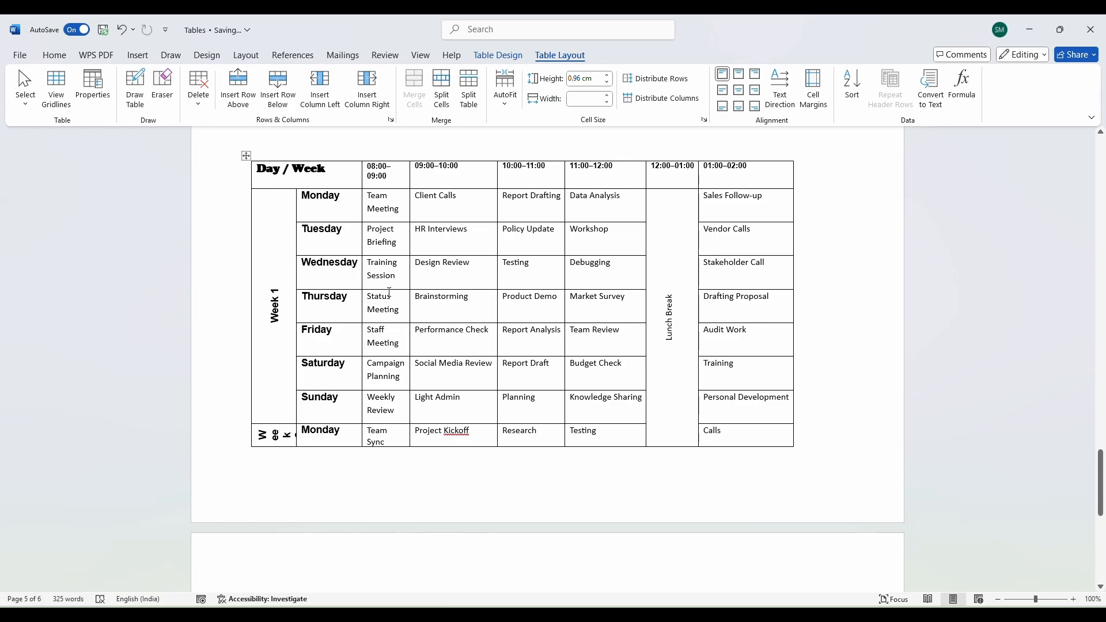
pyautogui.click(469, 87)
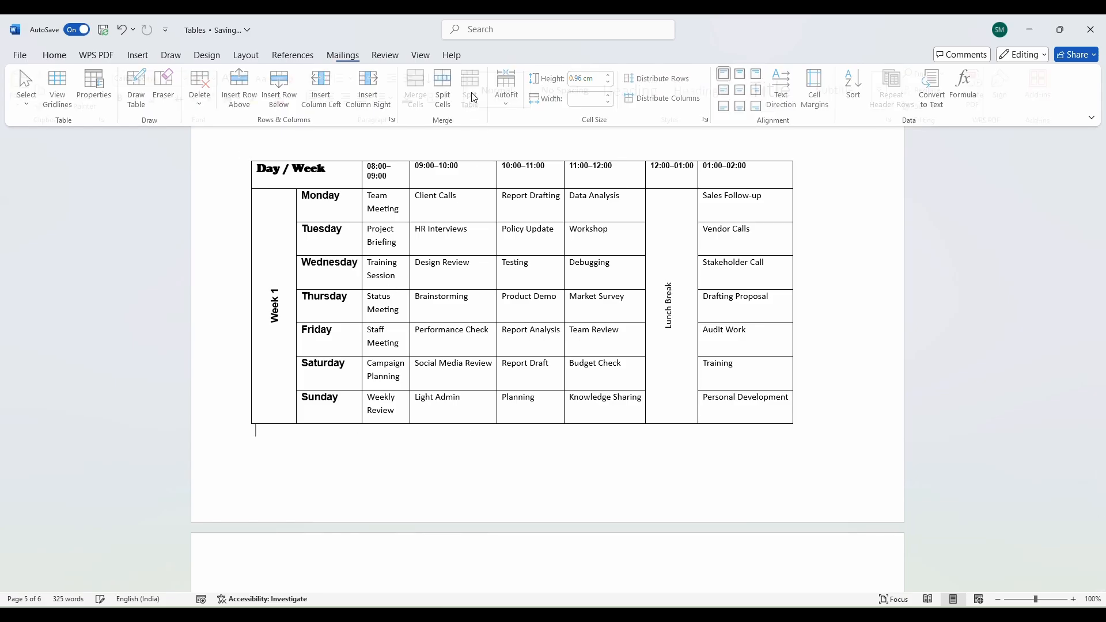
pyautogui.scroll(-5, 511, 490)
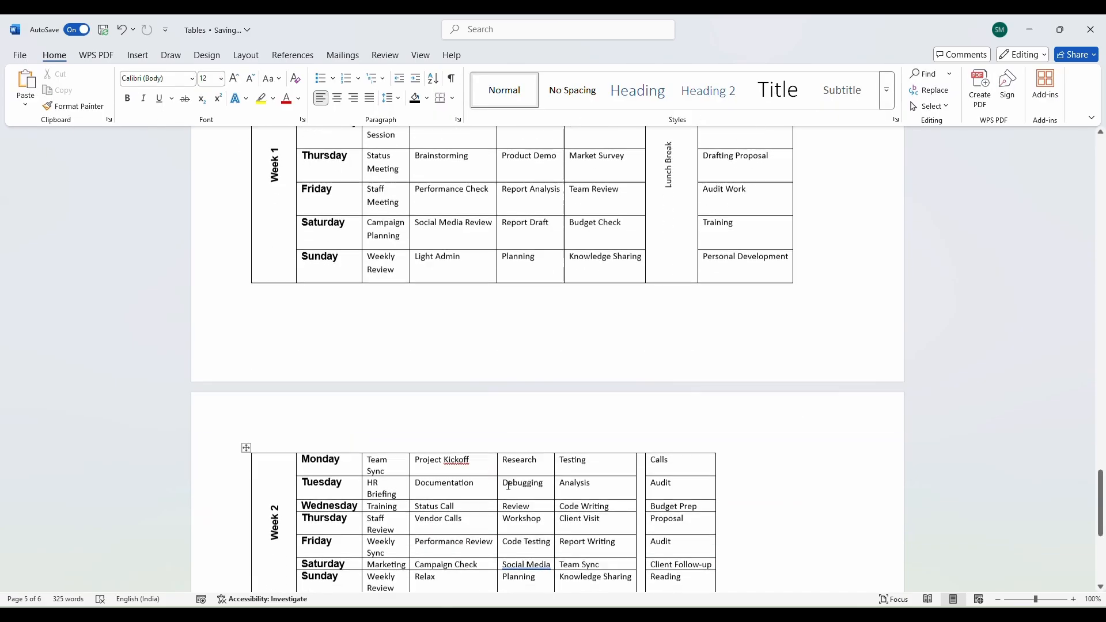
pyautogui.scroll(-2, 360, 491)
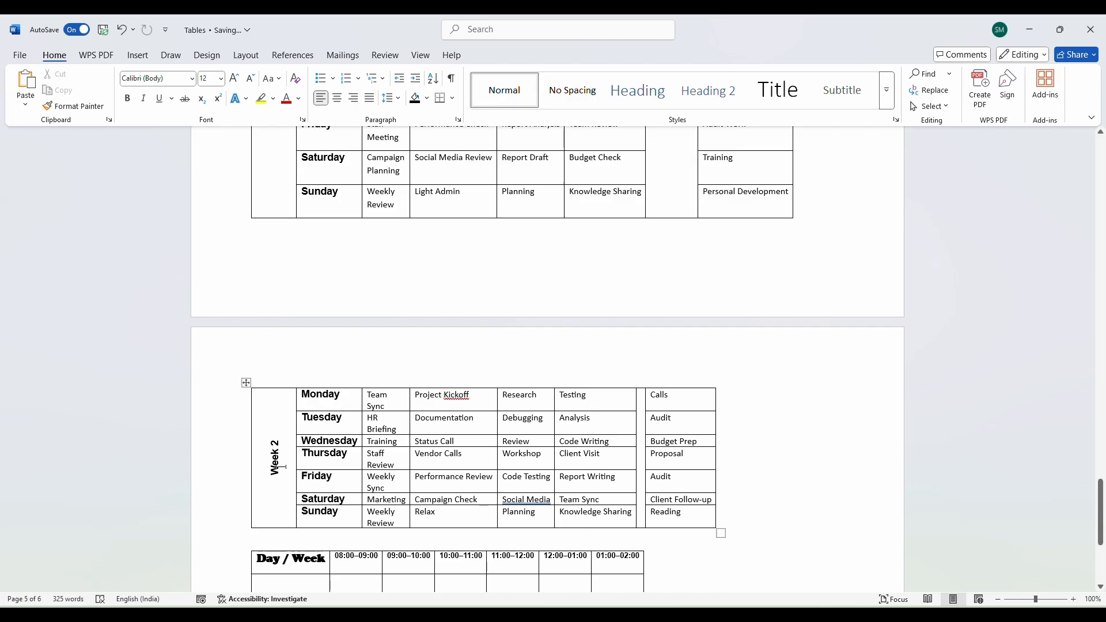
pyautogui.scroll(8, 300, 438)
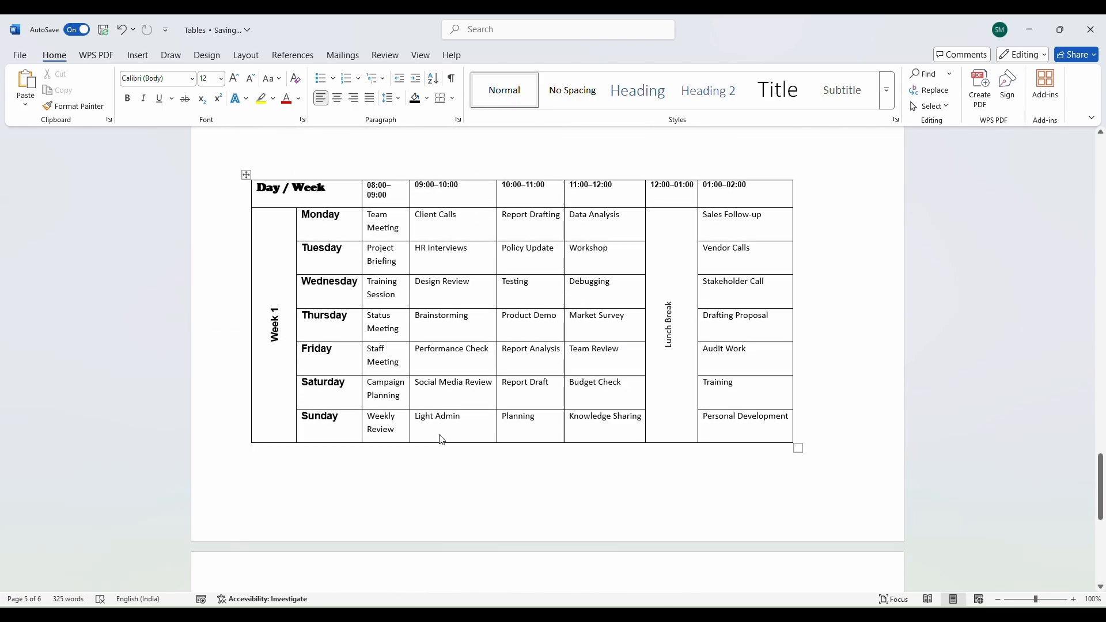
# Undo the last changes to the schedule table and return to the Friday row of Week 1.
pyautogui.scroll(-7, 330, 525)
pyautogui.hotkey('ctrl', 'z')
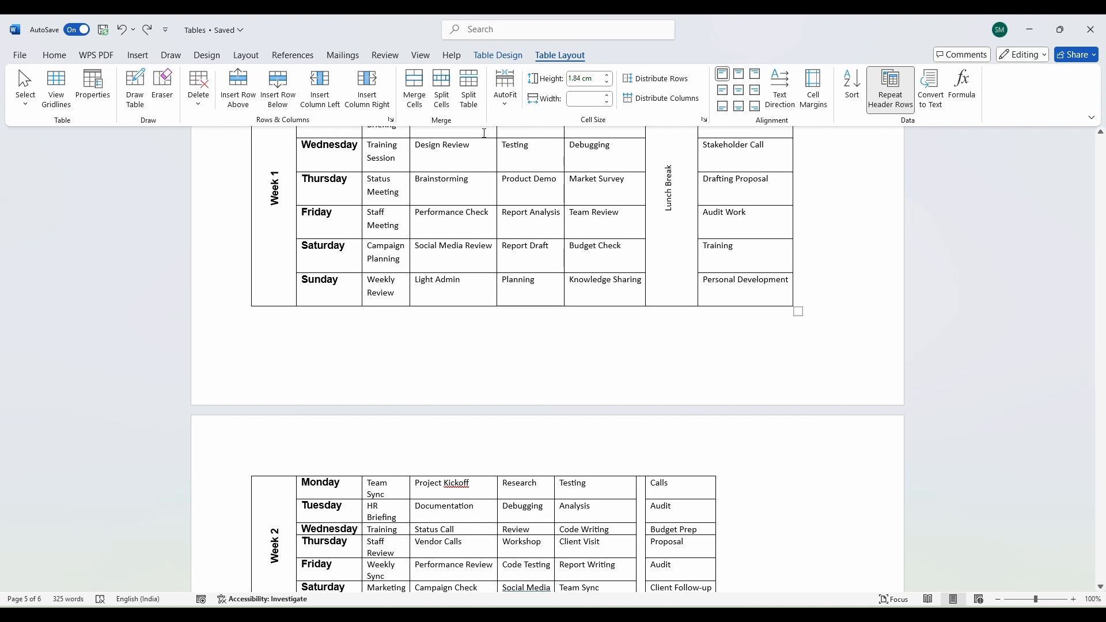
pyautogui.scroll(3, 487, 161)
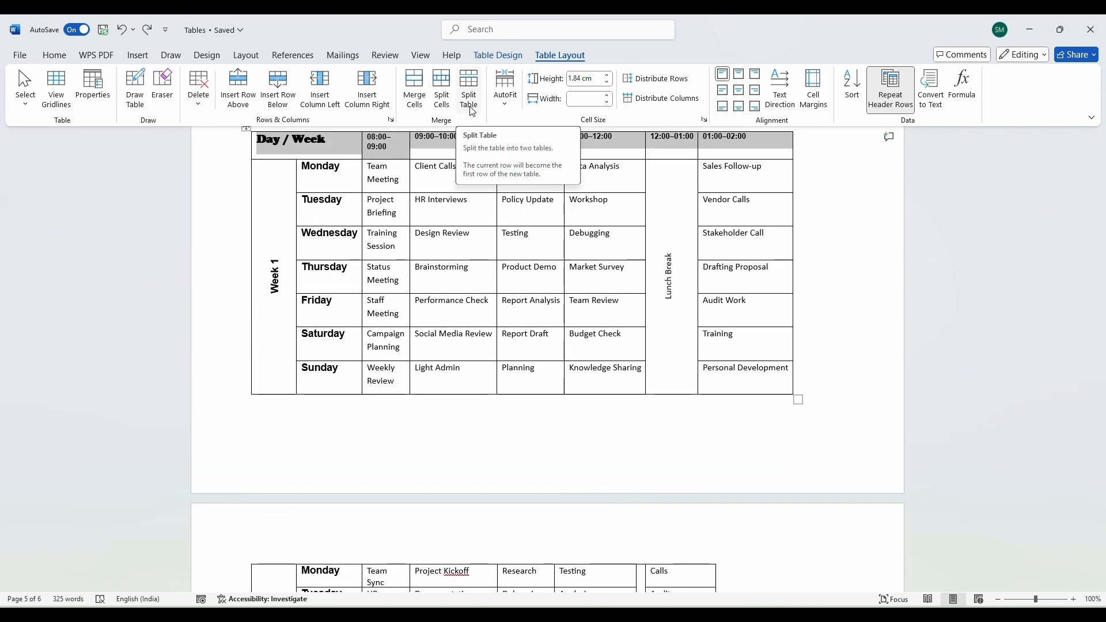
pyautogui.click(437, 321)
pyautogui.scroll(-1, 642, 279)
pyautogui.scroll(2, 632, 272)
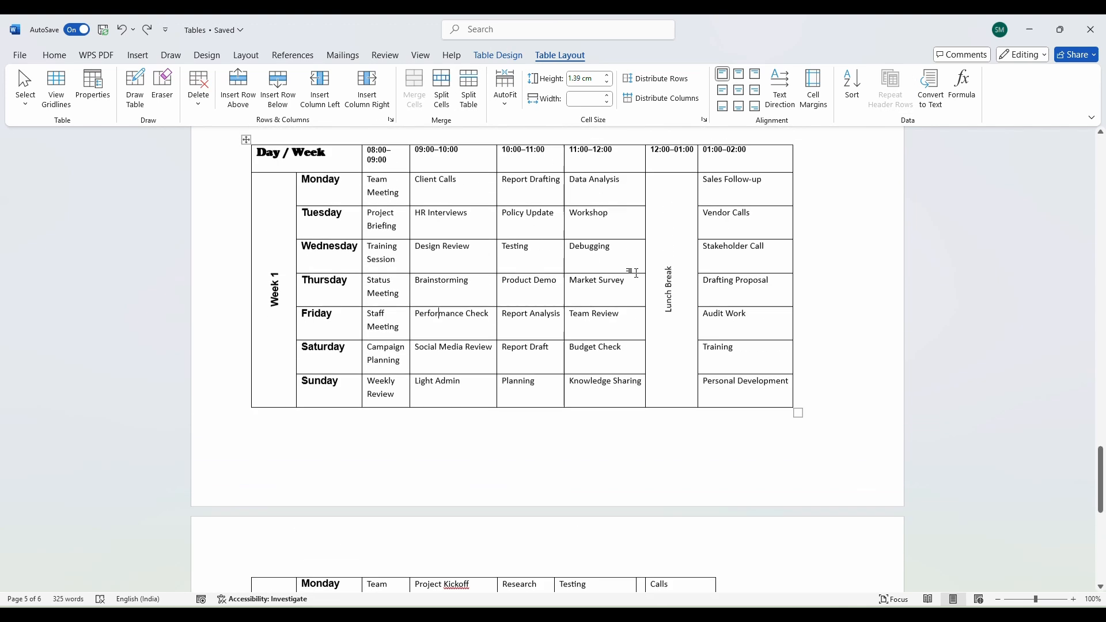
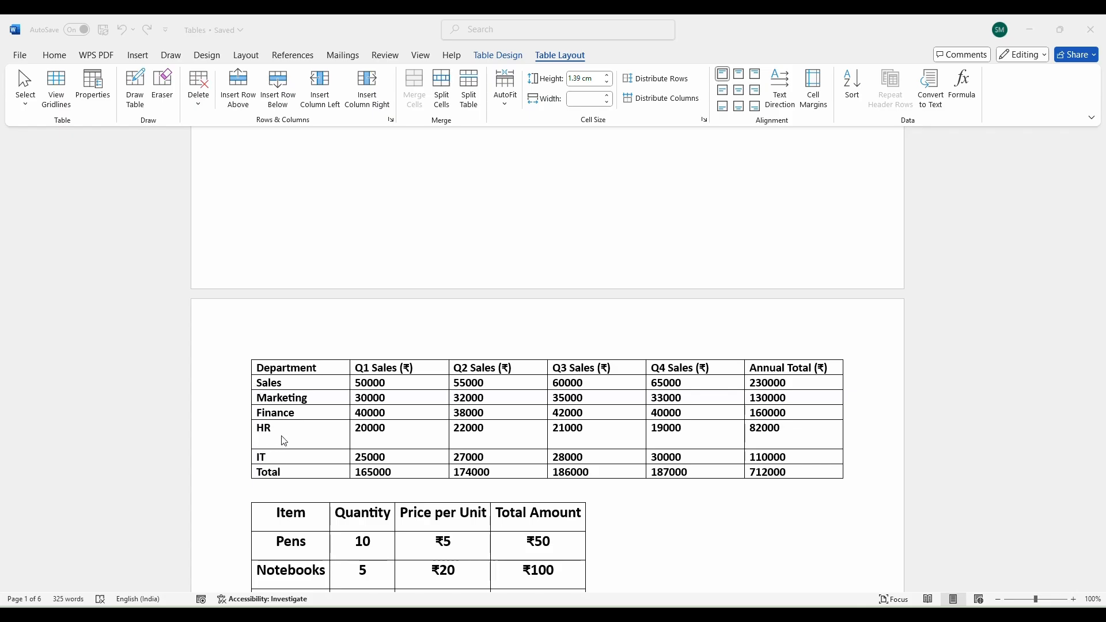
# Distribute the rows of the department sales table evenly, from the Department header through the Total row.
pyautogui.click(286, 382)
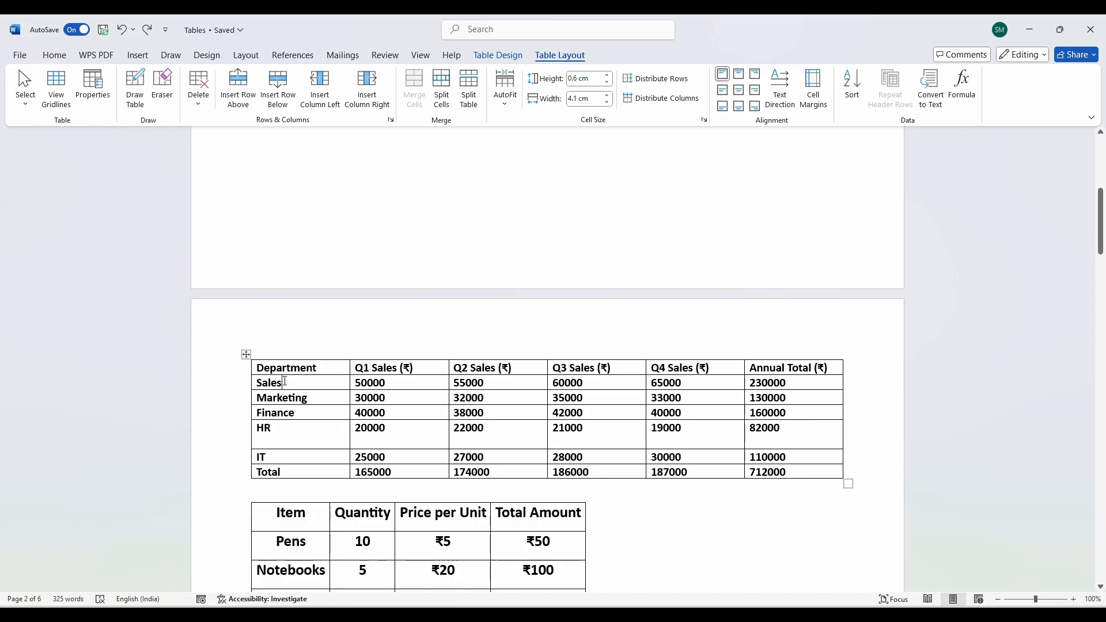
pyautogui.moveTo(285, 382); pyautogui.dragTo(284, 478)
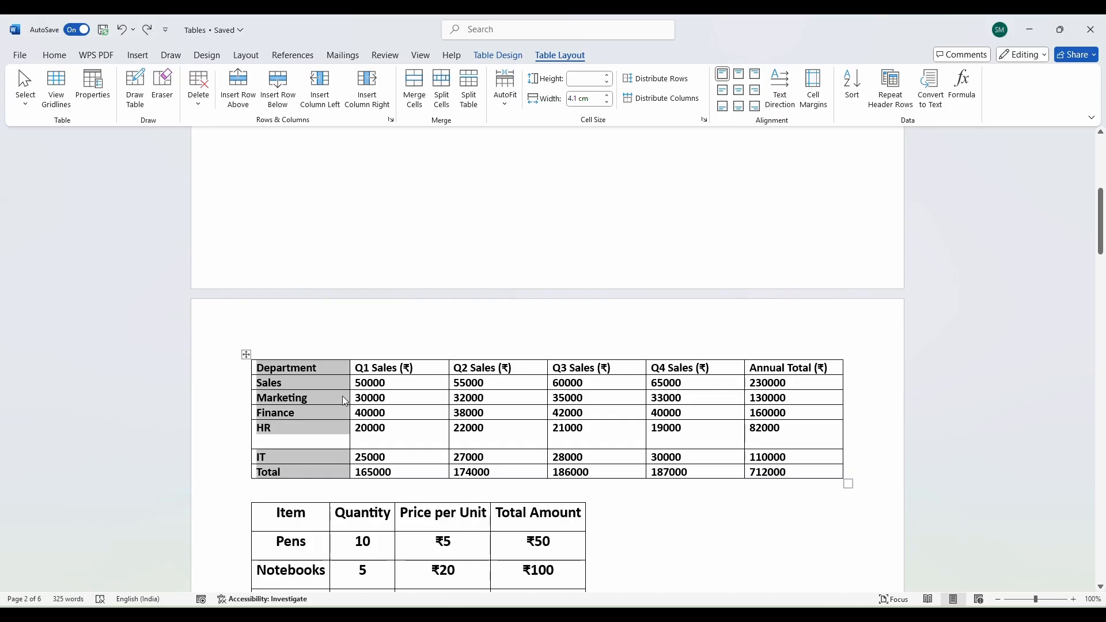
pyautogui.click(655, 78)
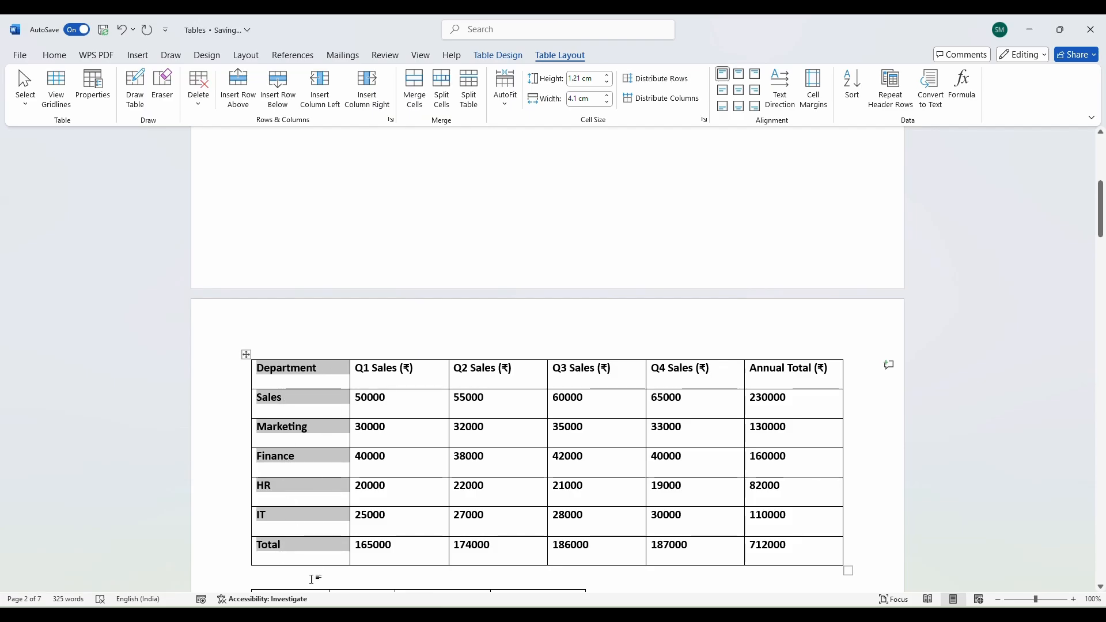
pyautogui.click(408, 511)
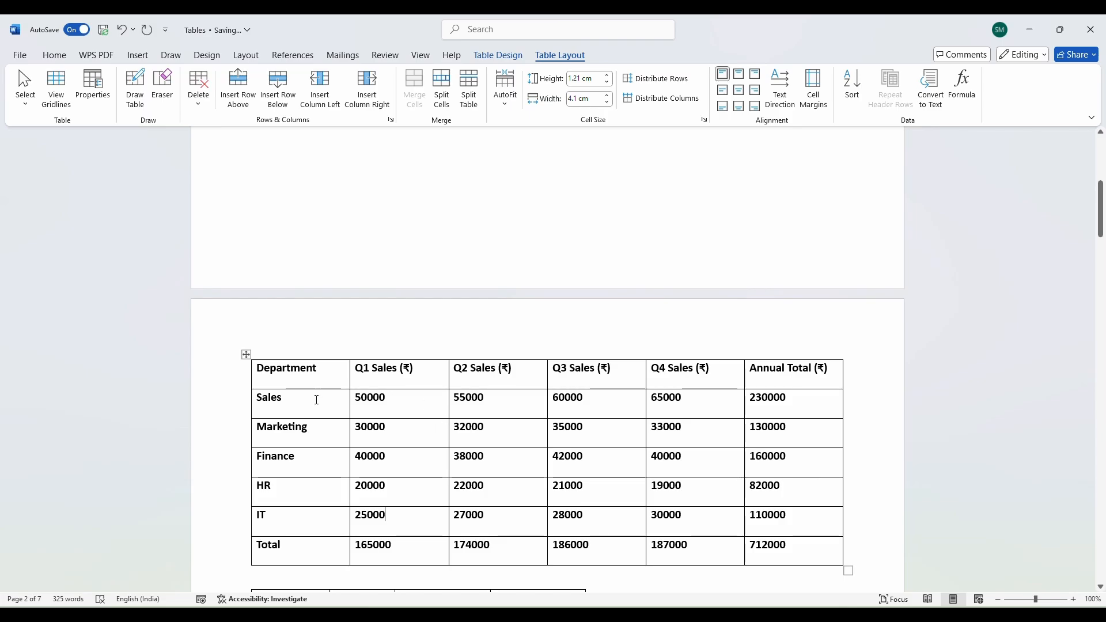
# Make the sales table's columns uneven by narrowing Department and widening the Q2 Sales and Q4 Sales columns.
pyautogui.moveTo(350, 382); pyautogui.dragTo(322, 382)
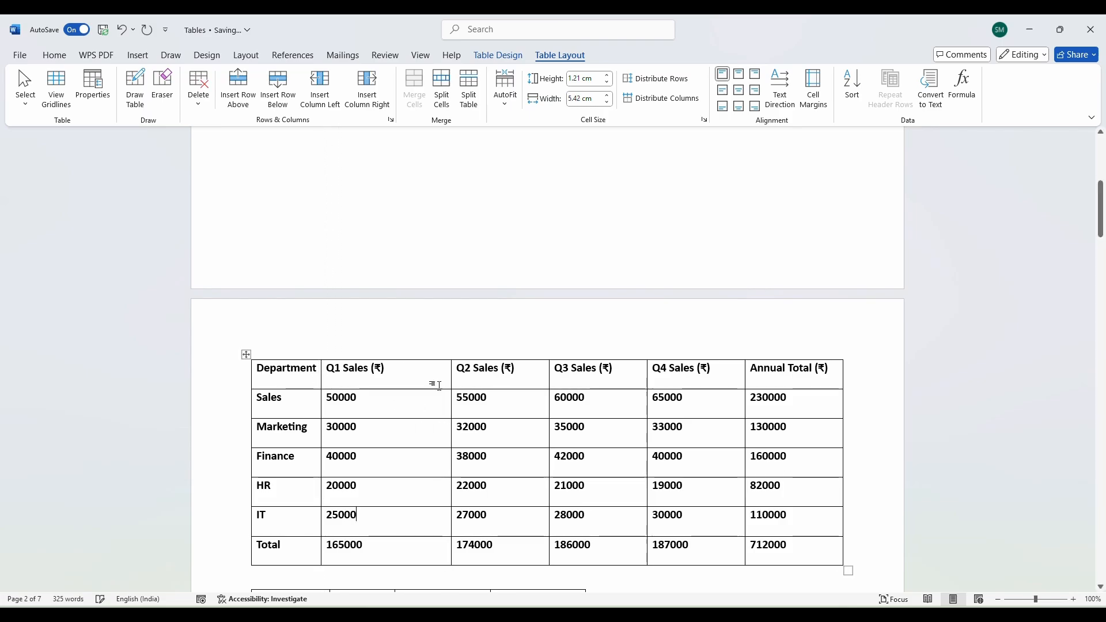
pyautogui.moveTo(548, 381); pyautogui.dragTo(601, 382)
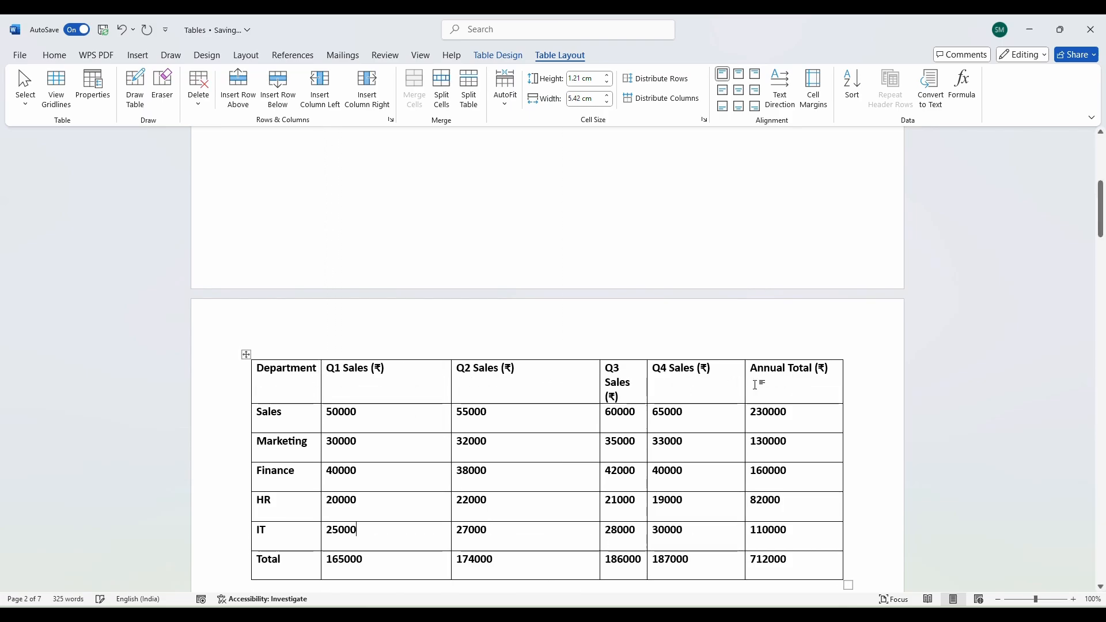
pyautogui.moveTo(746, 383); pyautogui.dragTo(775, 383)
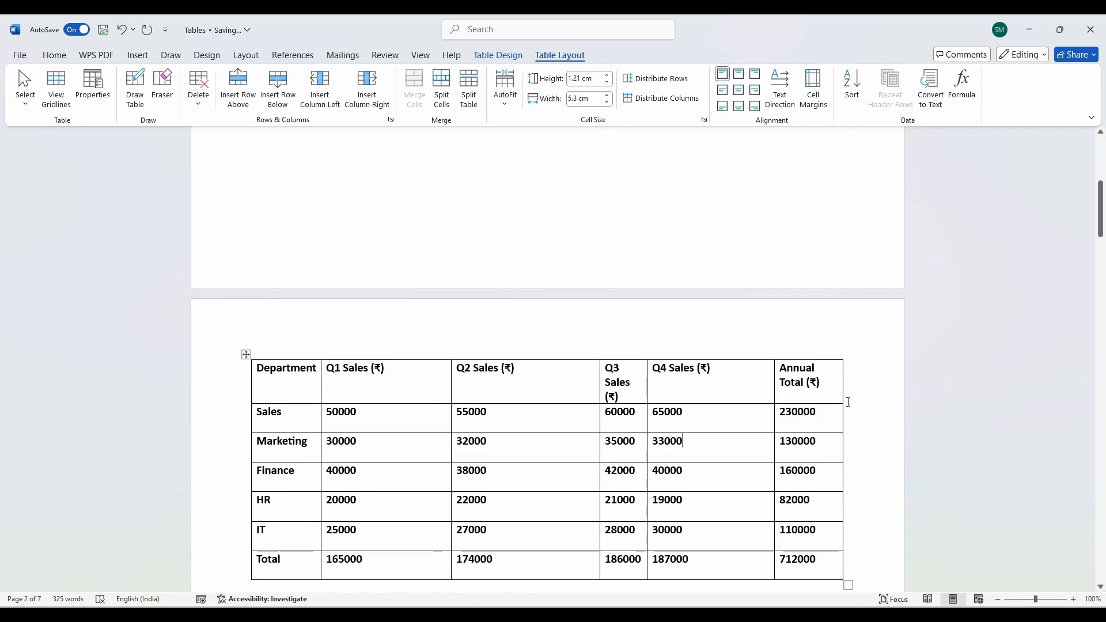
# Try distributing the columns of the whole sales table evenly and undo it, also reversing the accidental header text move.
pyautogui.moveTo(284, 382); pyautogui.dragTo(708, 371)
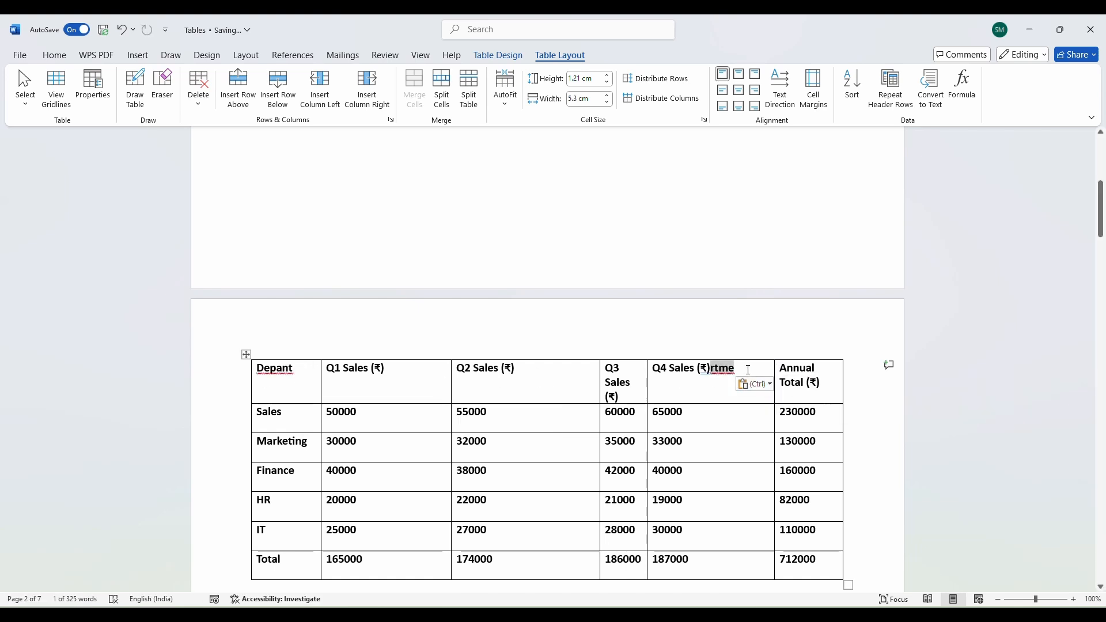
pyautogui.hotkey('ctrl', 'z')
pyautogui.click(246, 354)
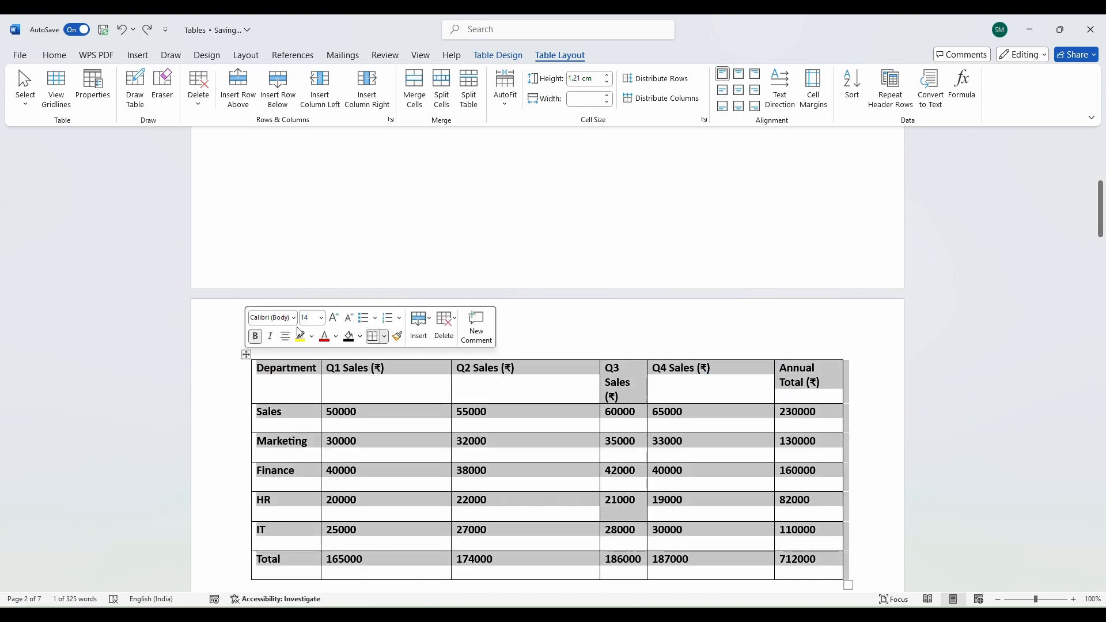
pyautogui.click(673, 99)
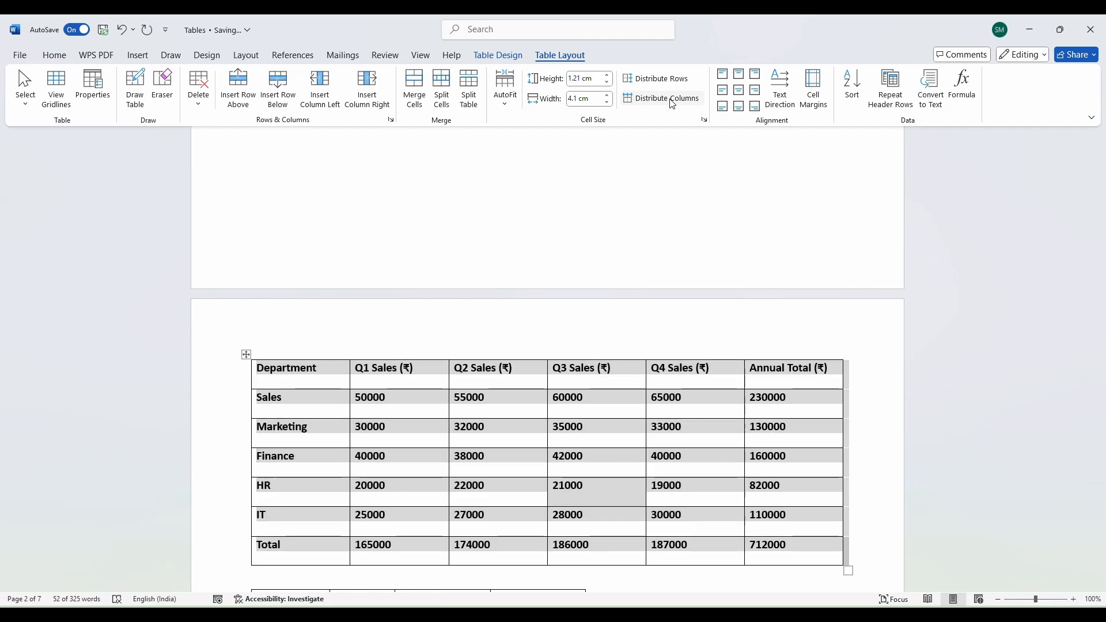
pyautogui.hotkey('ctrl', 'z')
# Try distributing the columns evenly with only the sales table's header row selected, and undo it.
pyautogui.click(302, 396)
pyautogui.moveTo(287, 369); pyautogui.dragTo(807, 382)
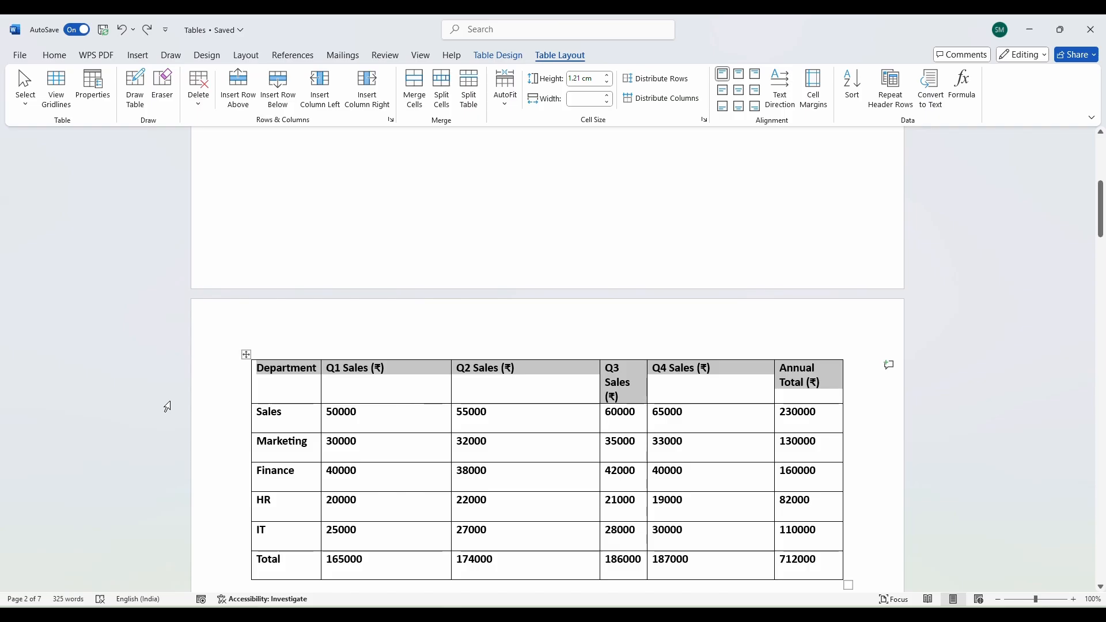
pyautogui.click(649, 103)
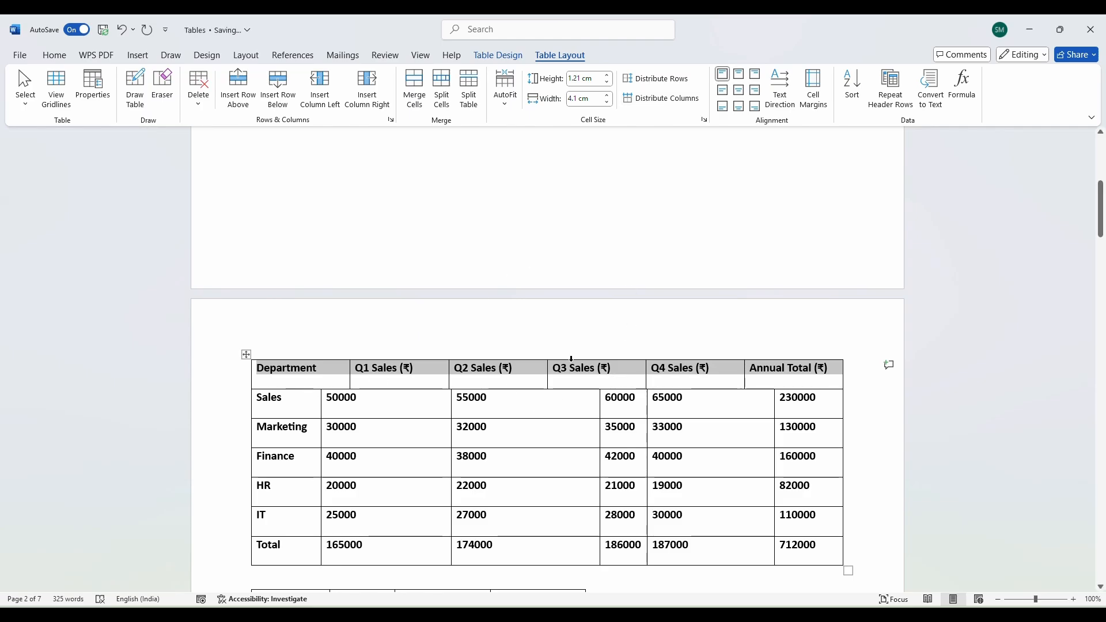
pyautogui.hotkey('ctrl', 'z')
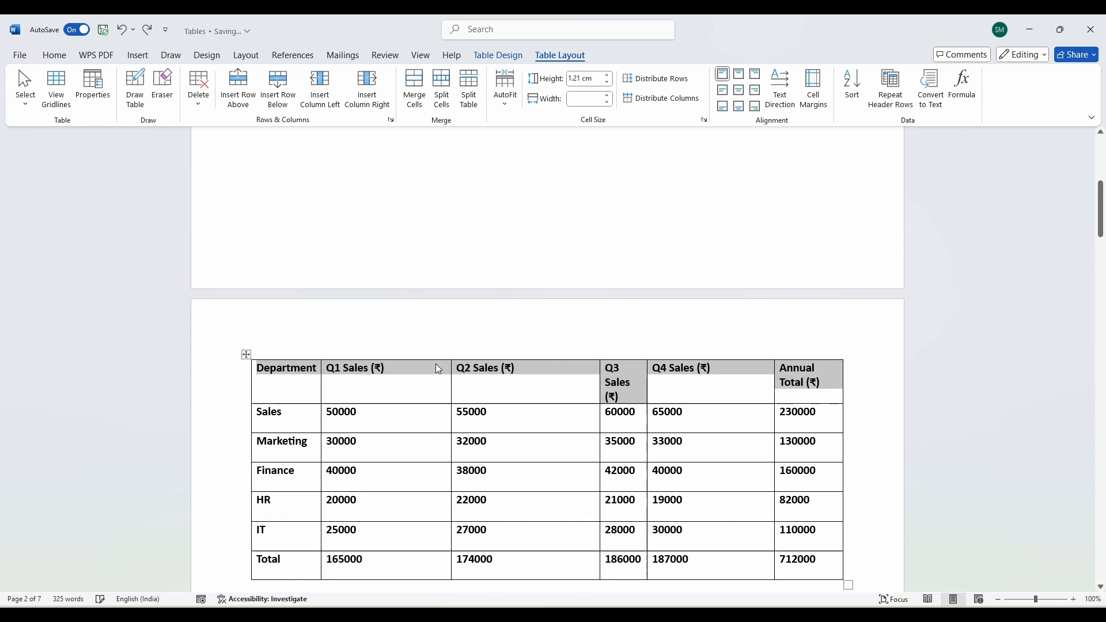
# Distribute the columns evenly across all rows of the sales table, from Department through Annual Total.
pyautogui.click(333, 441)
pyautogui.moveTo(282, 393)
pyautogui.mouseDown()
pyautogui.moveTo(815, 563)
pyautogui.moveTo(818, 576)
pyautogui.mouseUp()
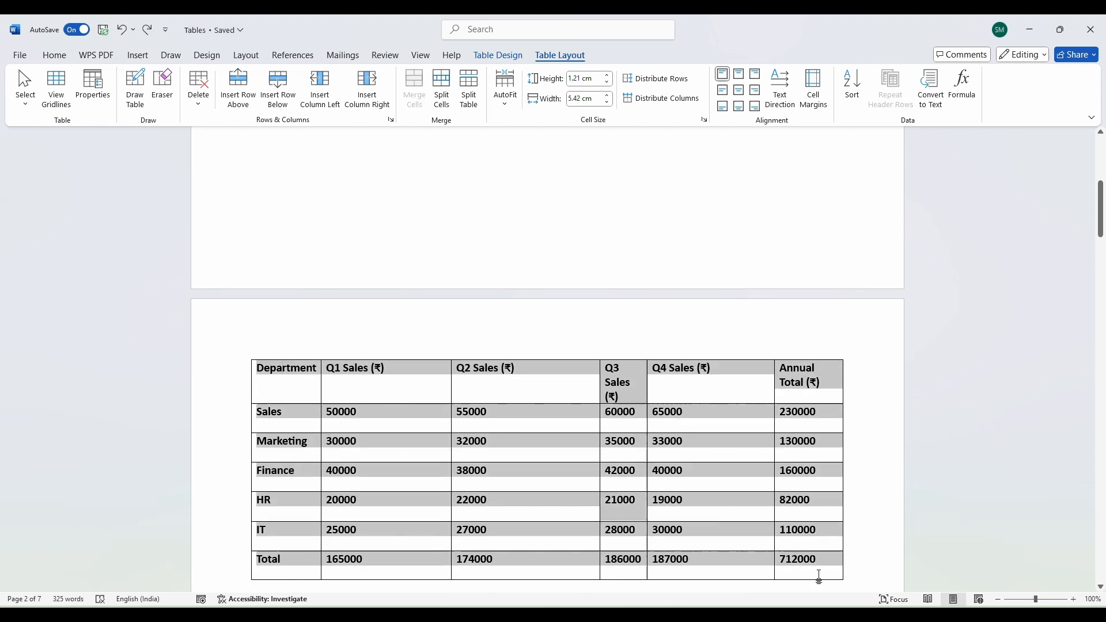
pyautogui.click(661, 98)
pyautogui.click(586, 428)
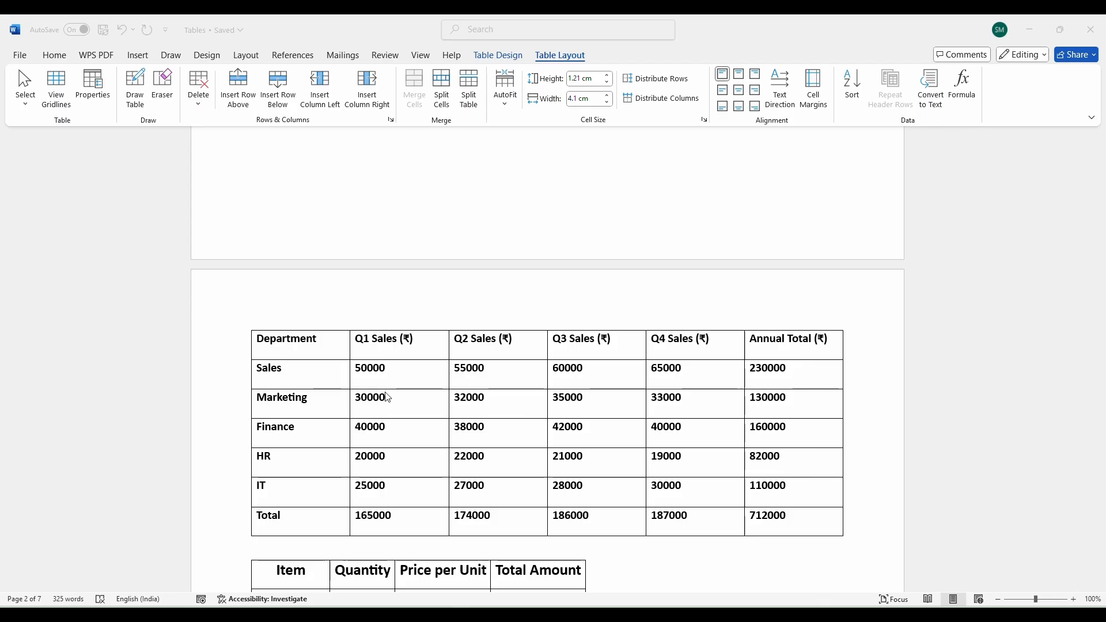
# Narrow the Department column close to its text and try to make the sales table's header row taller.
pyautogui.click(350, 349)
pyautogui.moveTo(349, 349); pyautogui.dragTo(324, 349)
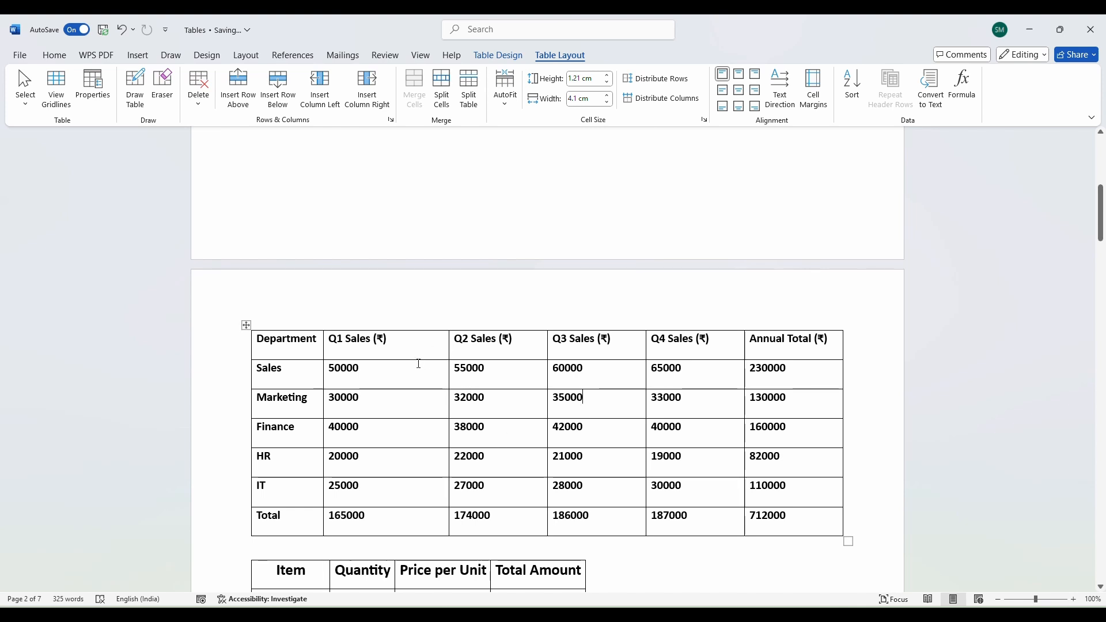
pyautogui.moveTo(415, 362); pyautogui.dragTo(415, 378)
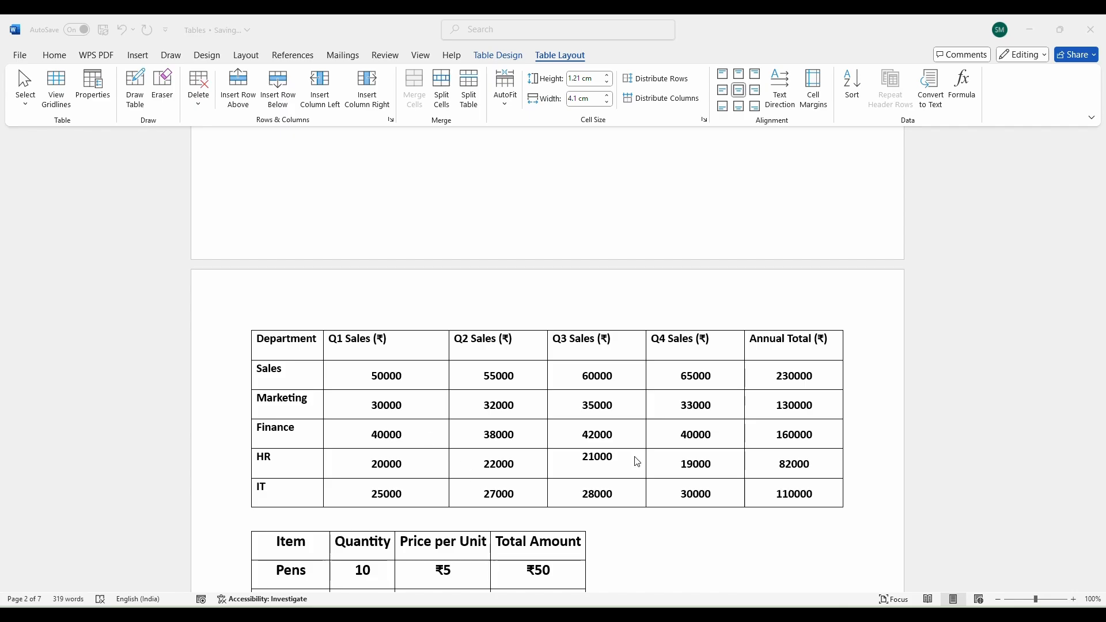
# Sort the sales table by Annual Total (₹) as Number in descending order, keeping the header row, and check the reordered totals.
pyautogui.click(781, 417)
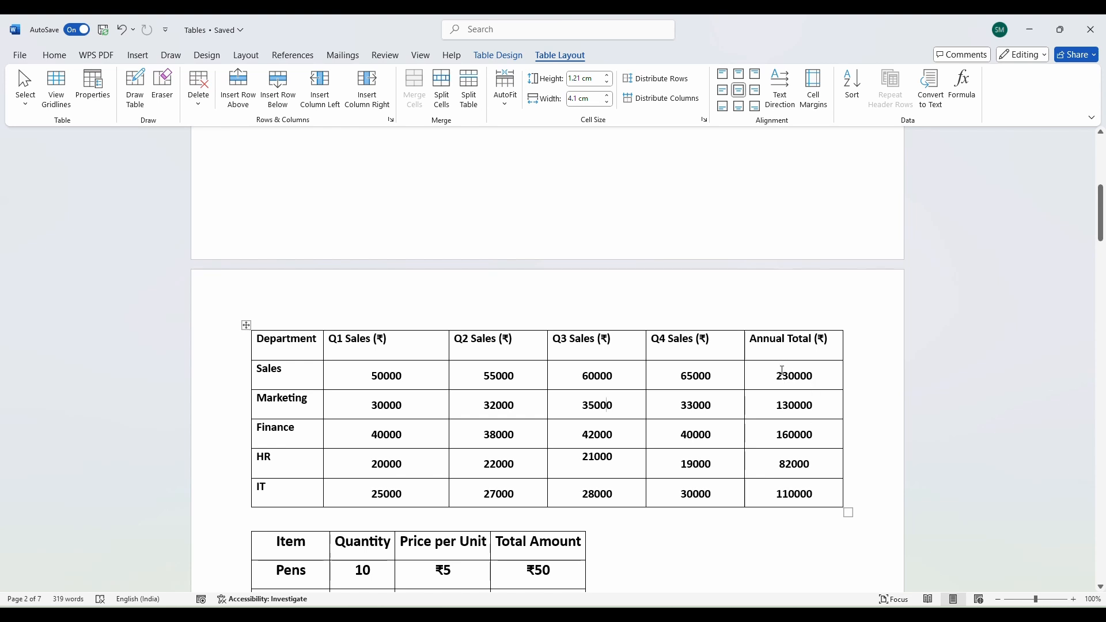
pyautogui.moveTo(780, 343); pyautogui.dragTo(789, 494)
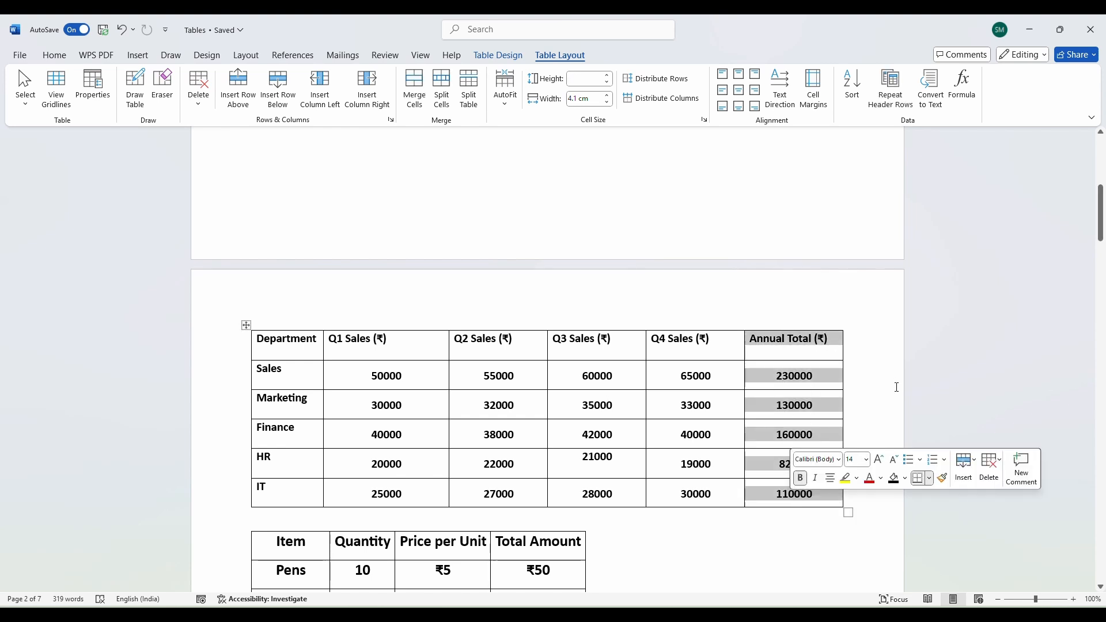
pyautogui.click(855, 103)
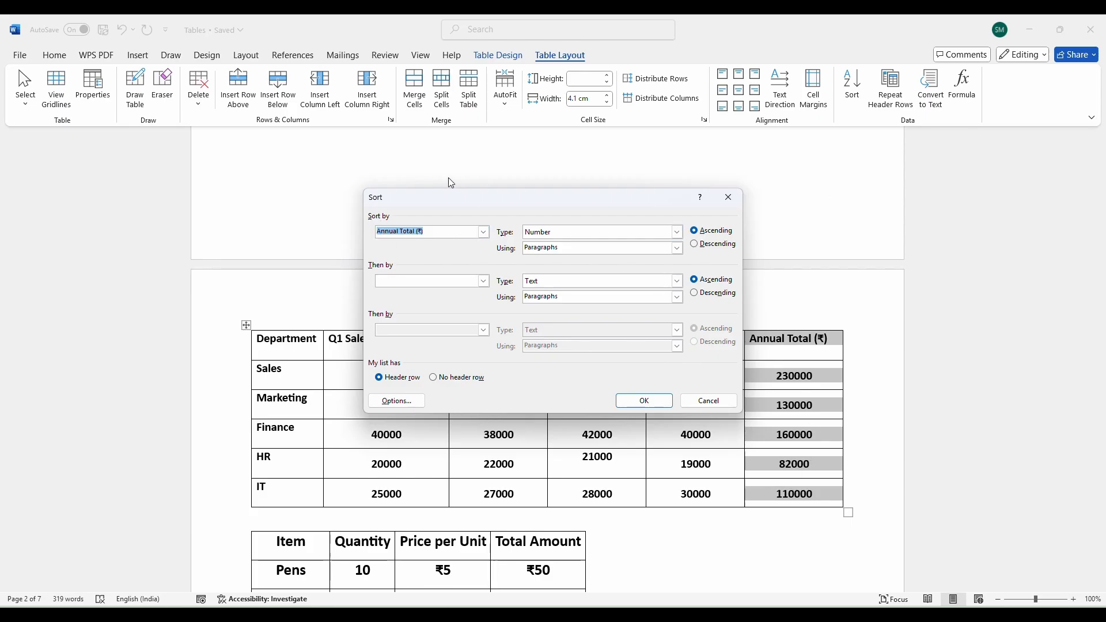
pyautogui.click(483, 233)
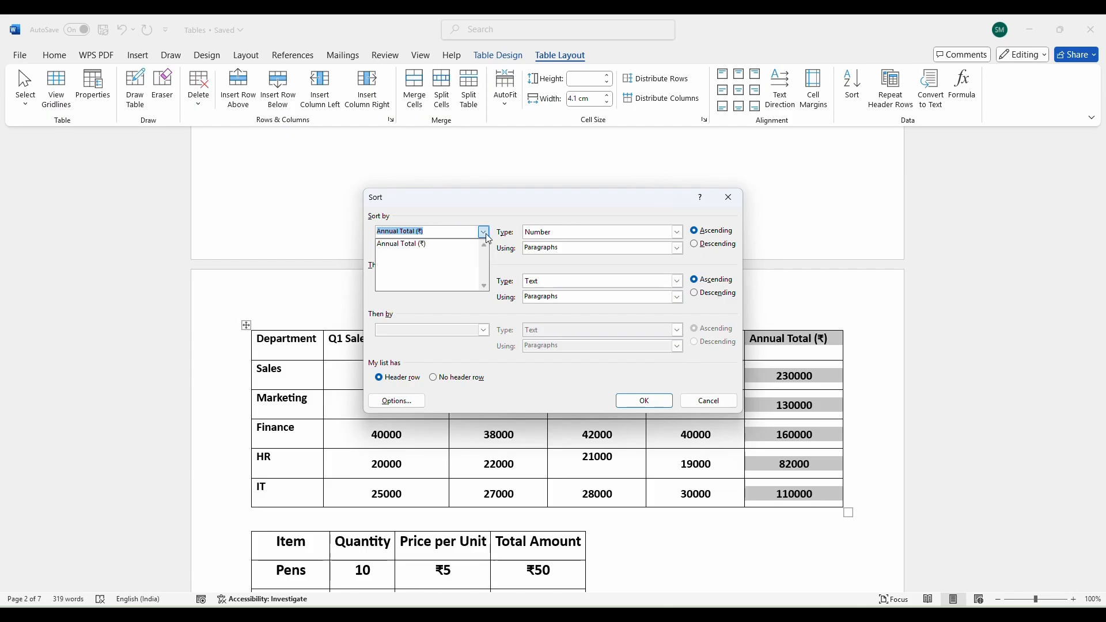
pyautogui.click(448, 247)
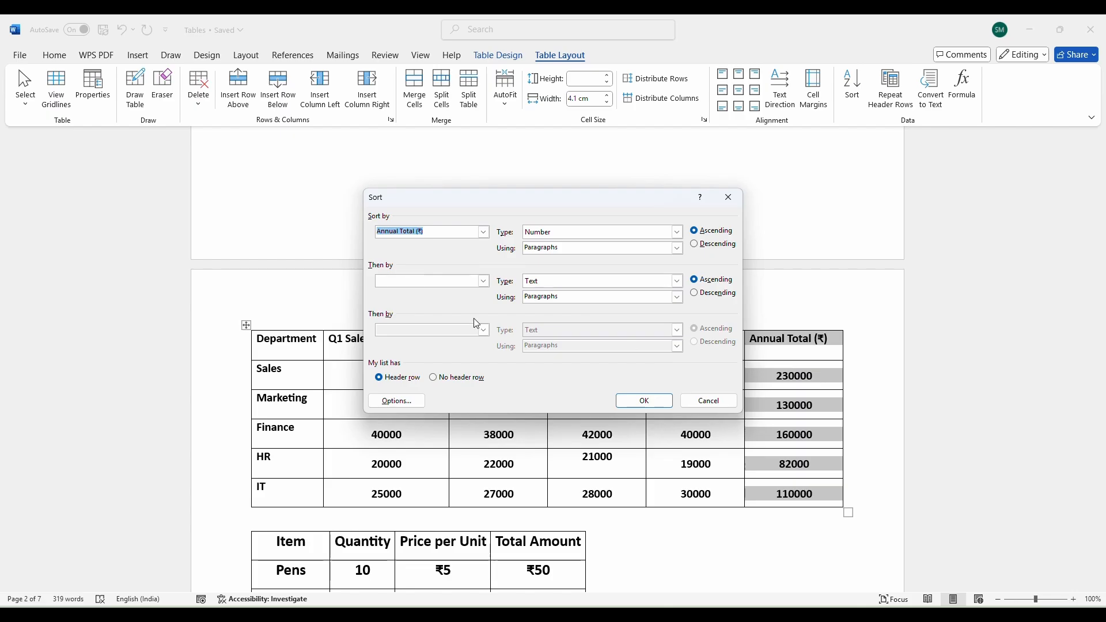
pyautogui.click(678, 233)
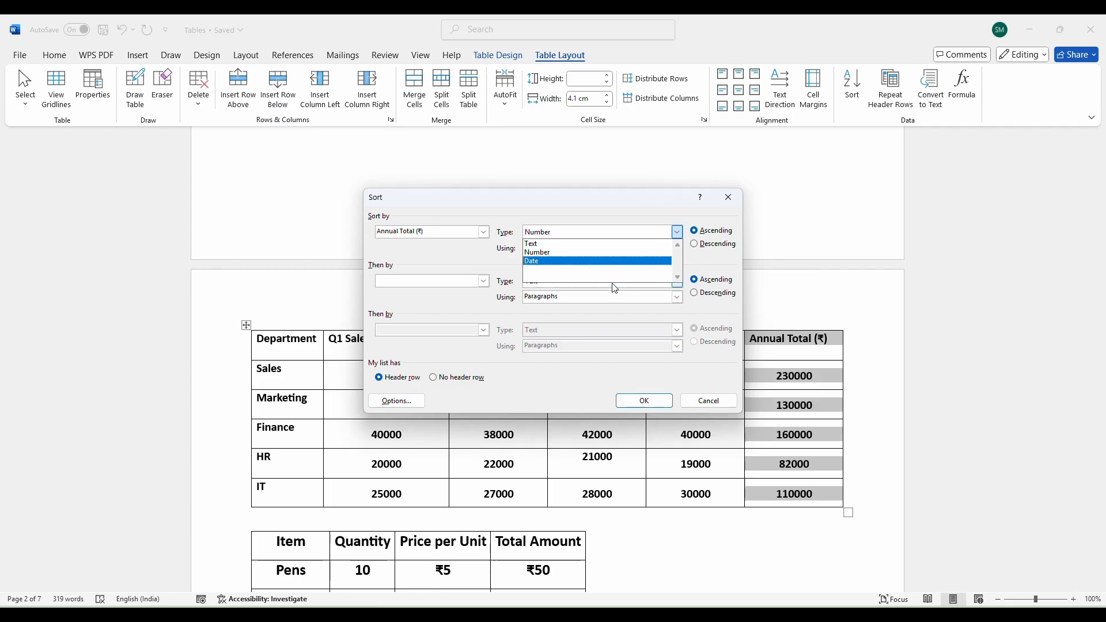
pyautogui.click(611, 252)
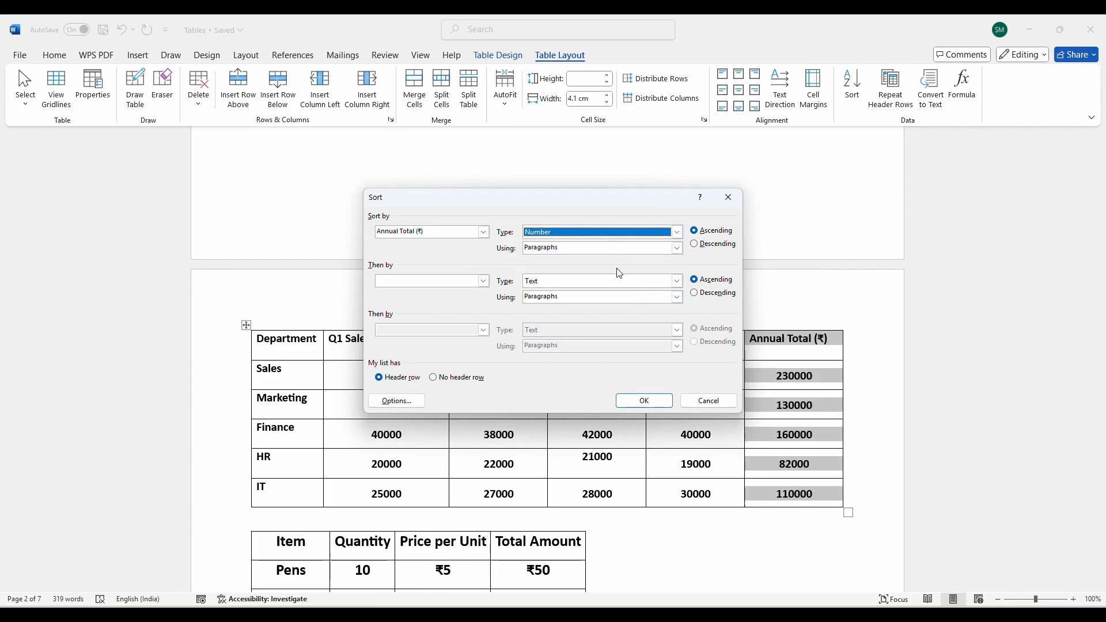
pyautogui.click(695, 246)
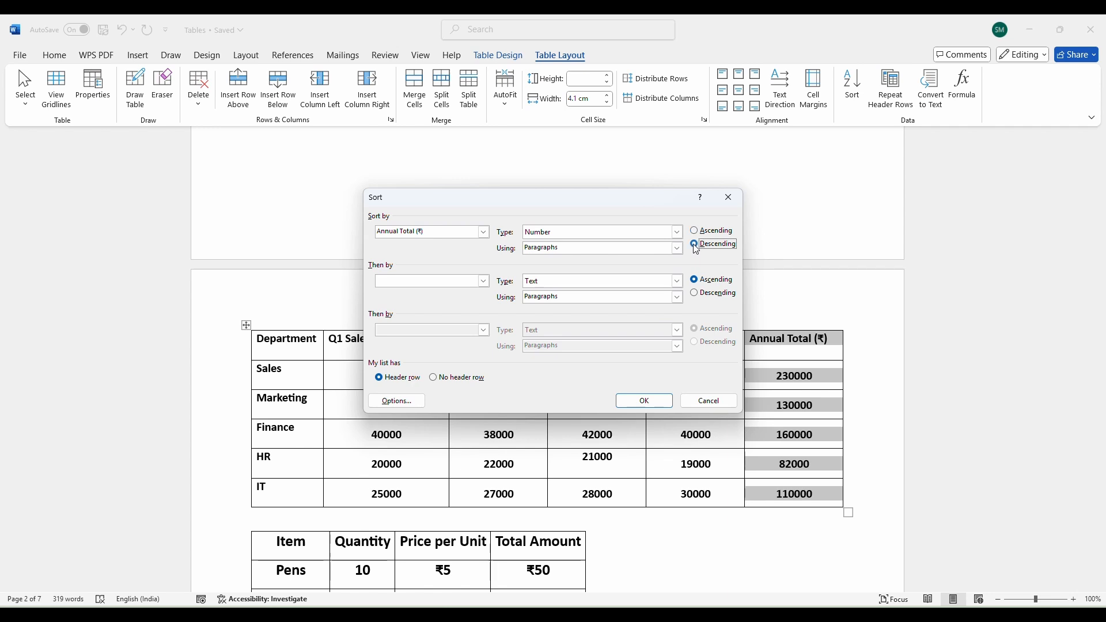
pyautogui.click(661, 408)
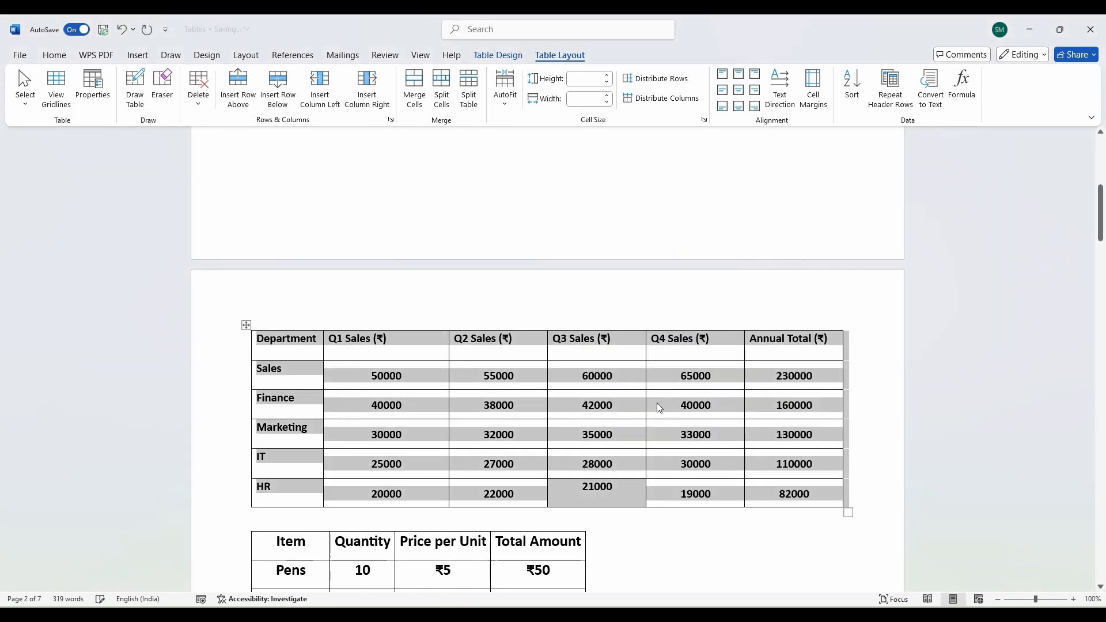
pyautogui.click(795, 377)
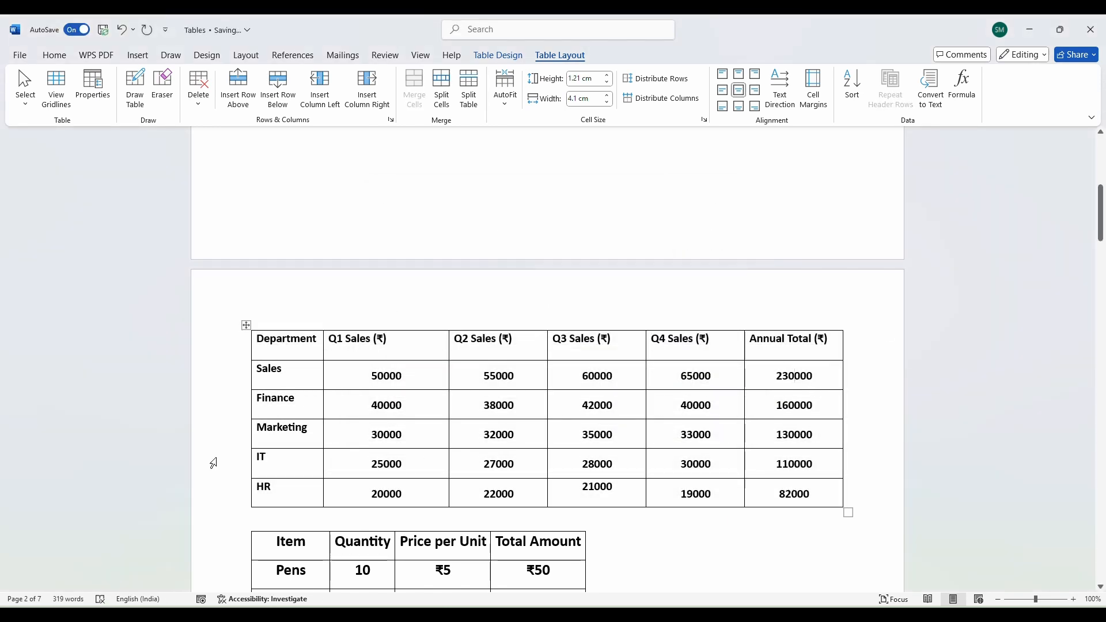
pyautogui.doubleClick(778, 376)
pyautogui.doubleClick(782, 496)
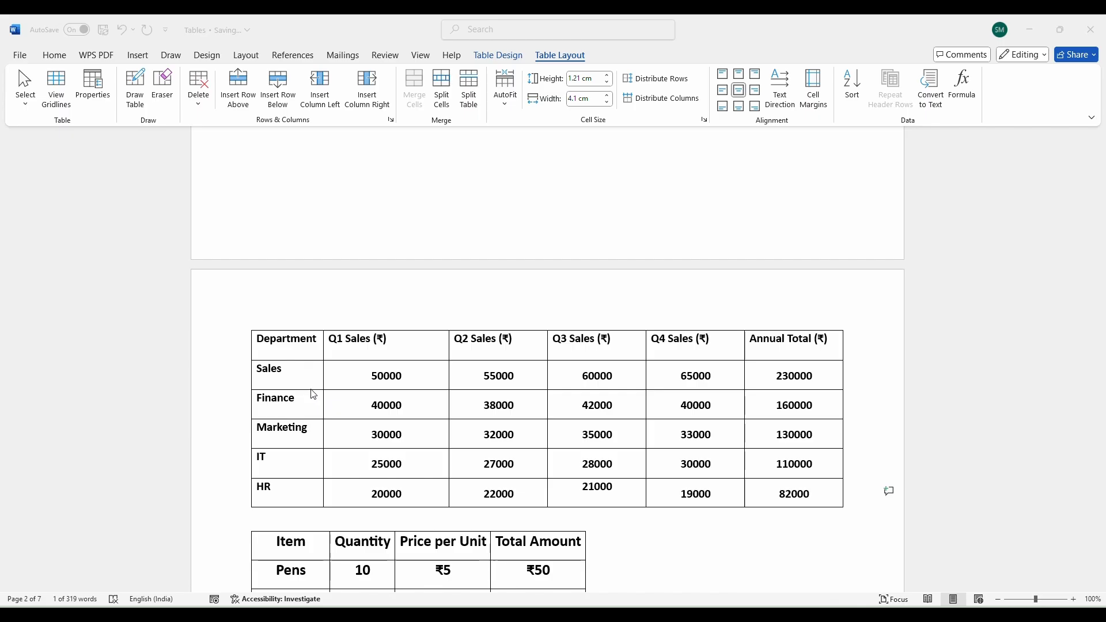
pyautogui.click(286, 496)
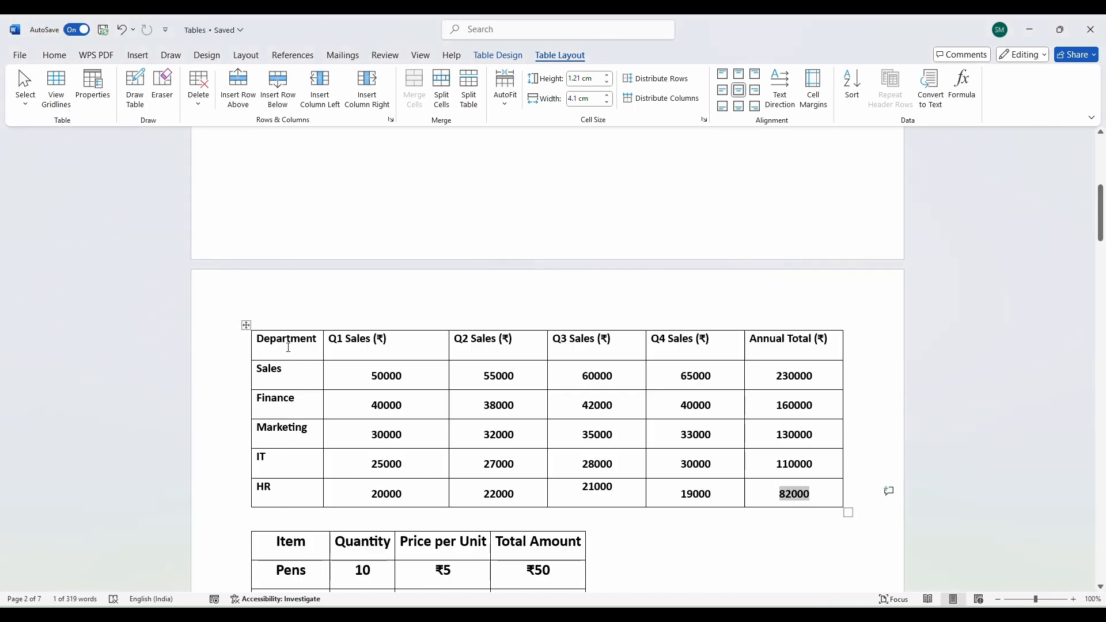
pyautogui.click(291, 479)
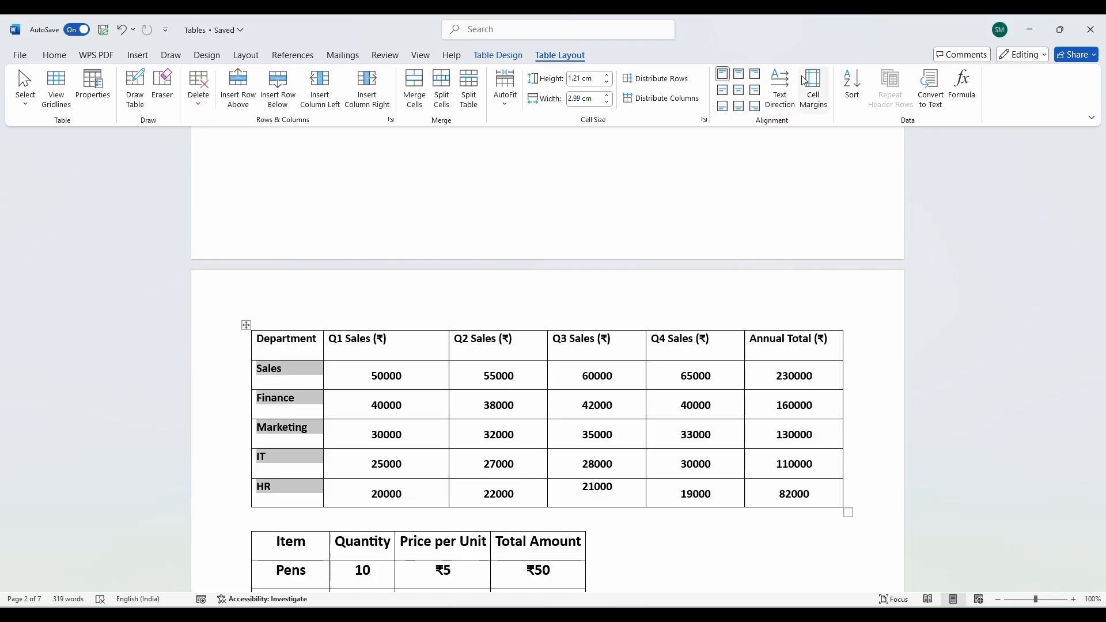
pyautogui.click(845, 100)
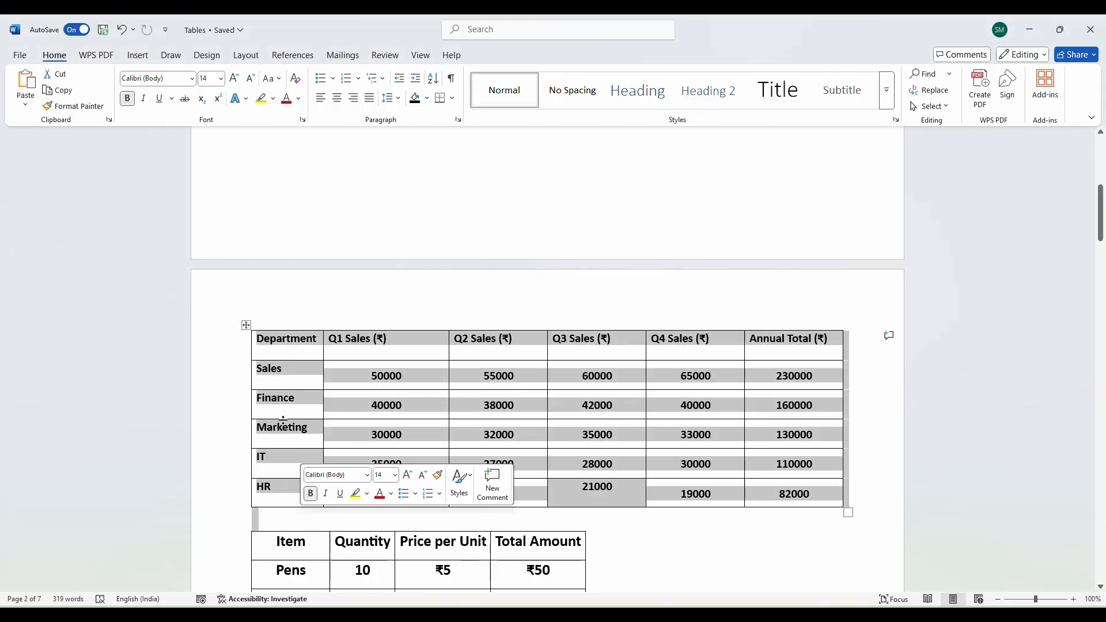
# Sort the sales table by Department as Text in ascending order, keeping the header row in place.
pyautogui.moveTo(285, 347); pyautogui.dragTo(296, 502)
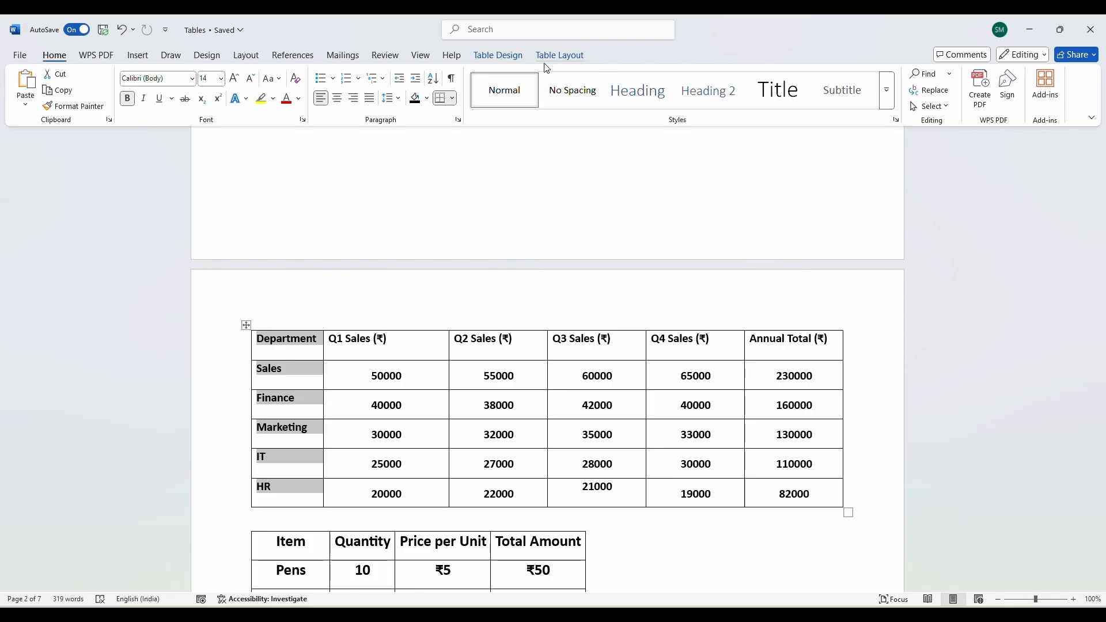
pyautogui.click(559, 55)
pyautogui.click(852, 86)
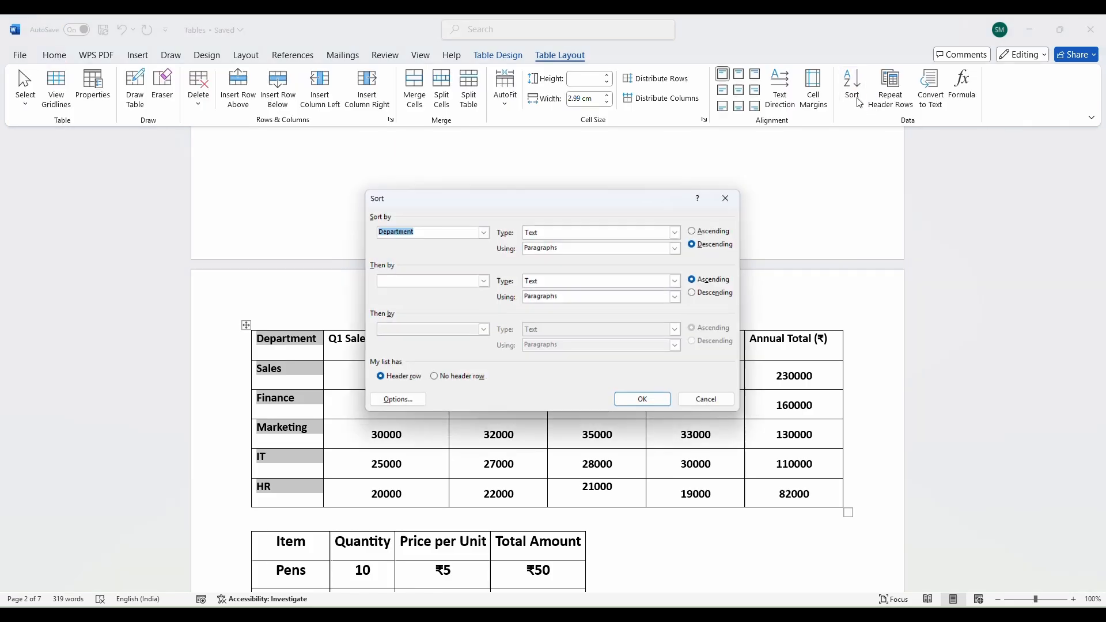
pyautogui.click(483, 232)
pyautogui.click(462, 244)
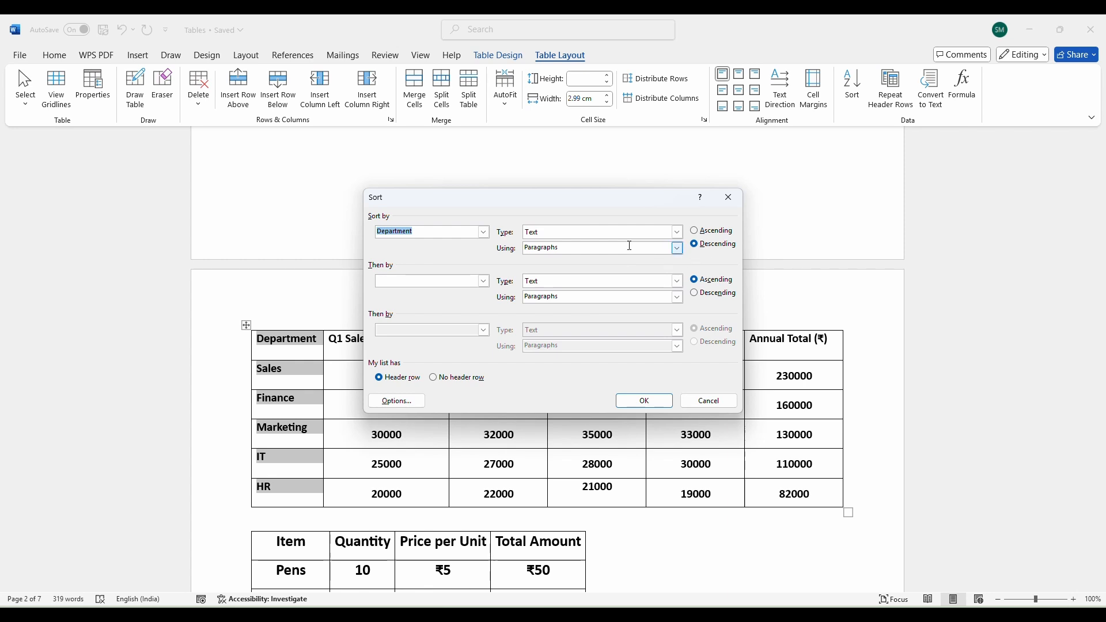
pyautogui.press('Tab')
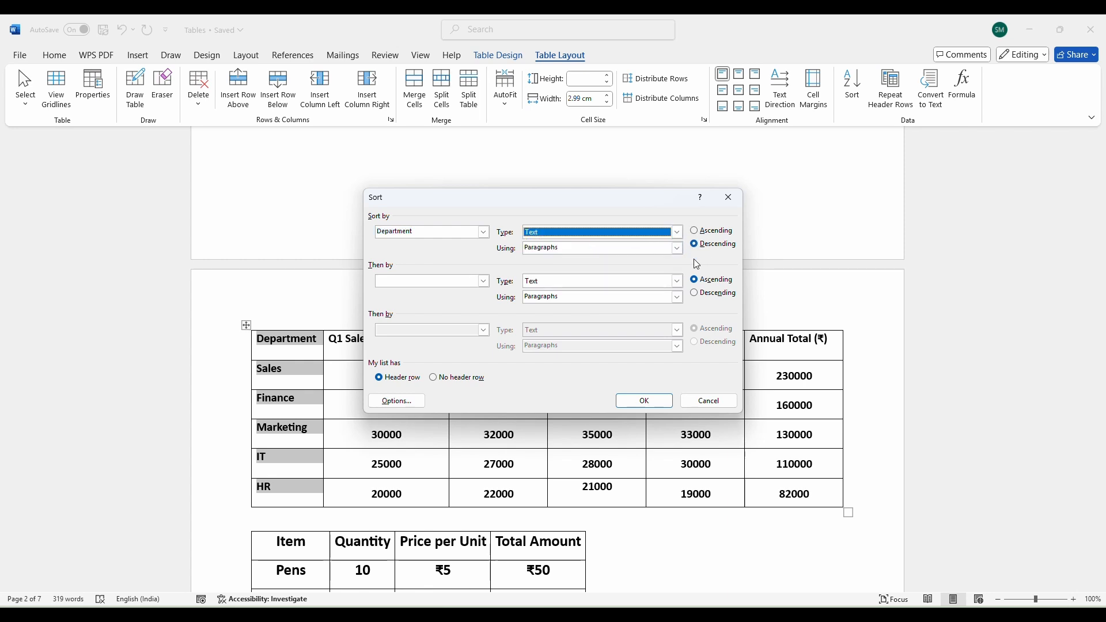
pyautogui.click(695, 230)
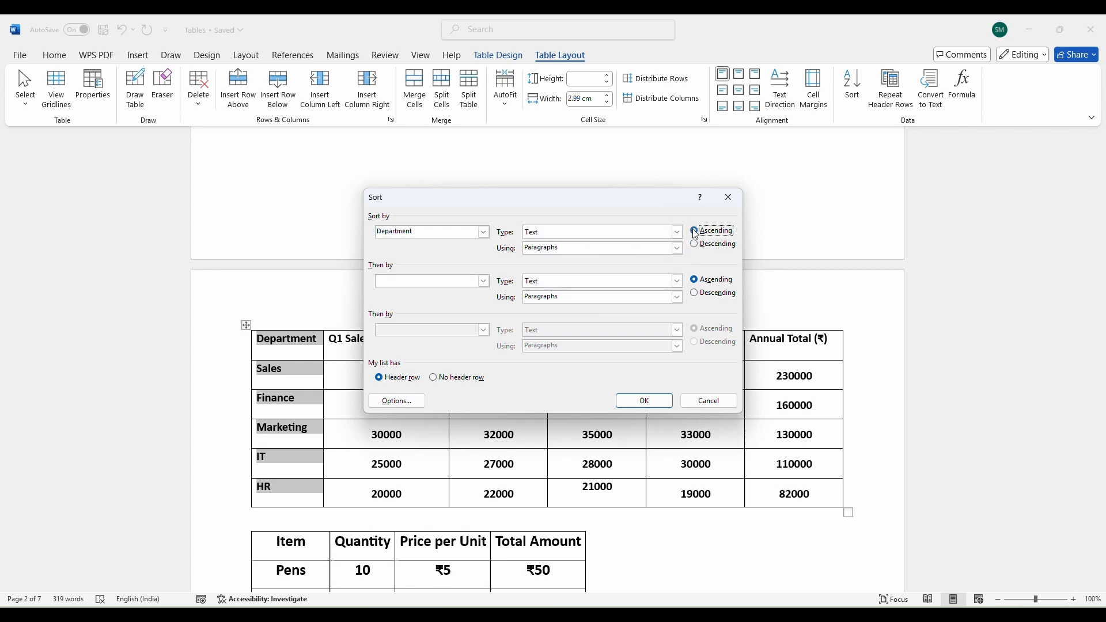
pyautogui.click(644, 401)
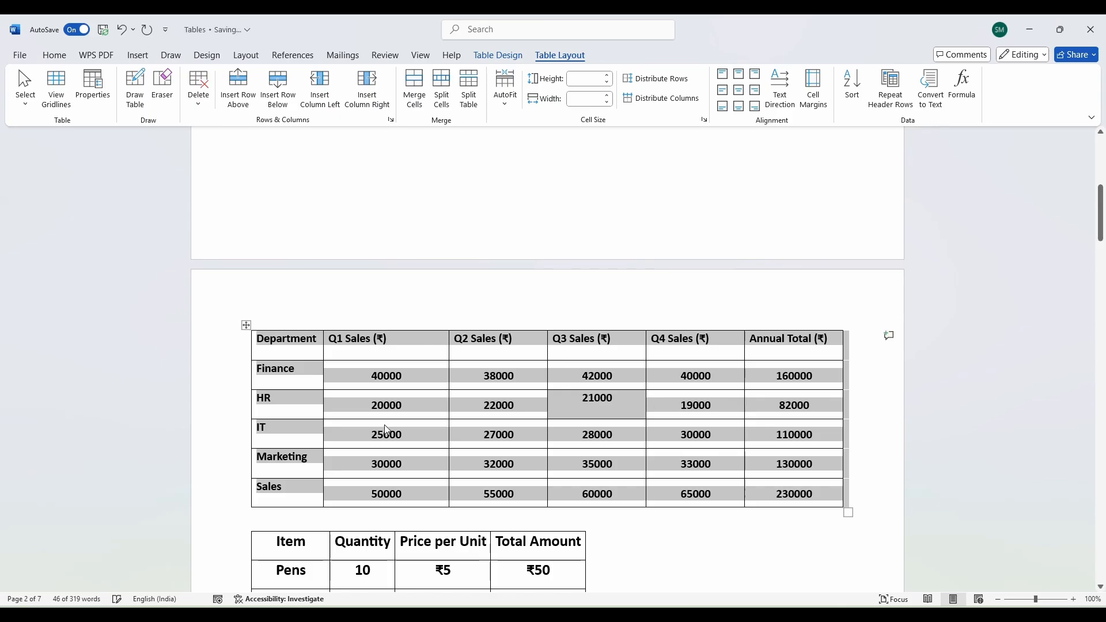
pyautogui.click(291, 371)
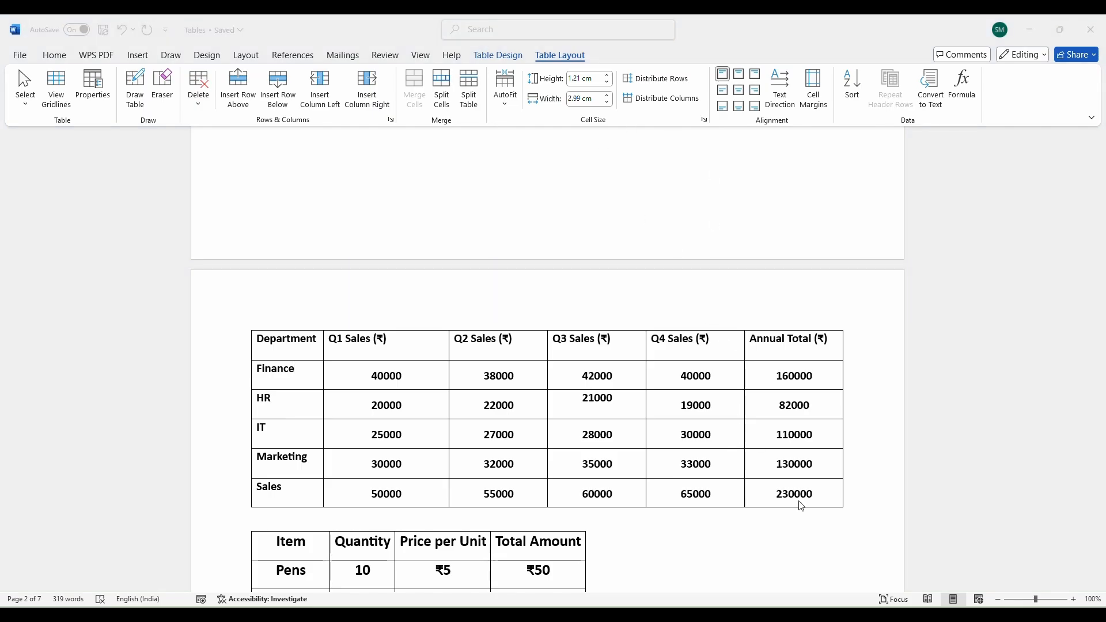
# Try converting the whole sales table to text with the custom separator "|", and undo the conversion.
pyautogui.click(816, 497)
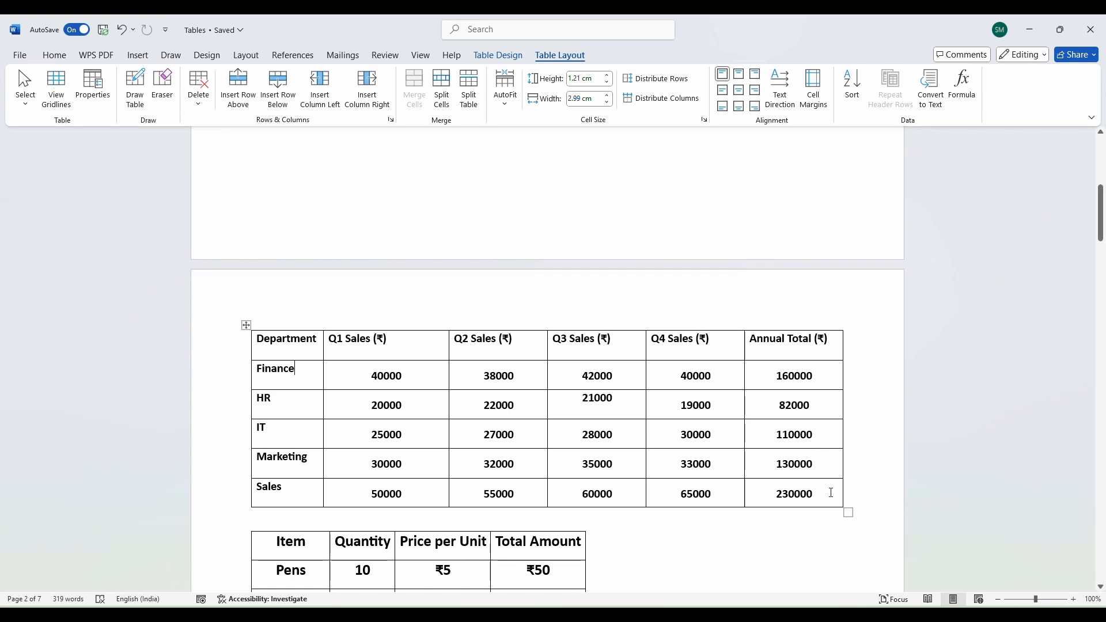
pyautogui.moveTo(828, 510); pyautogui.dragTo(249, 299)
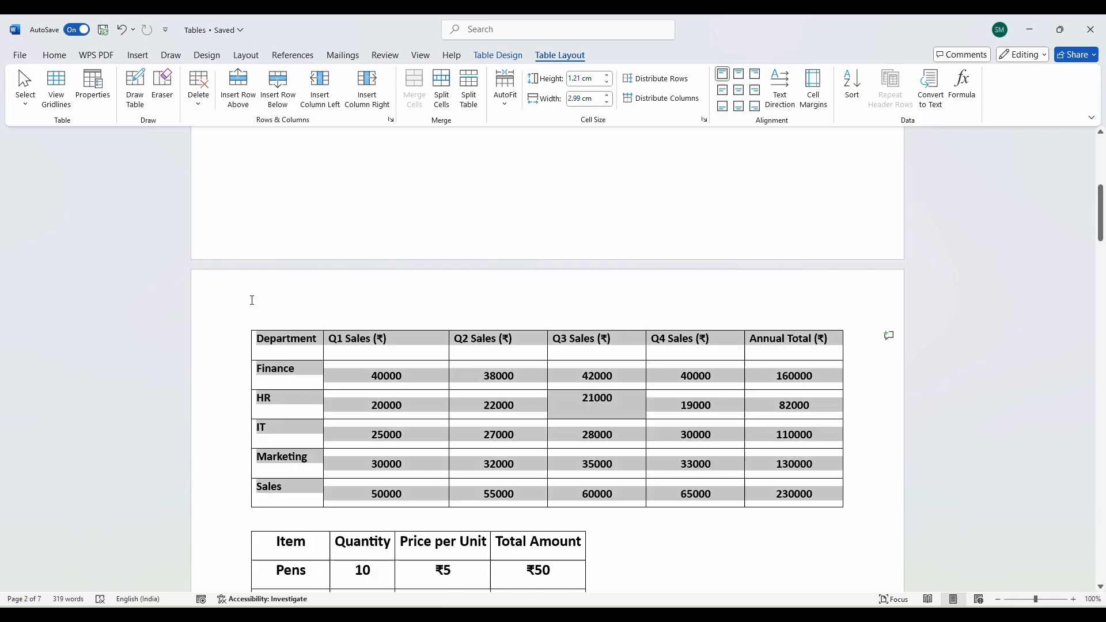
pyautogui.click(931, 103)
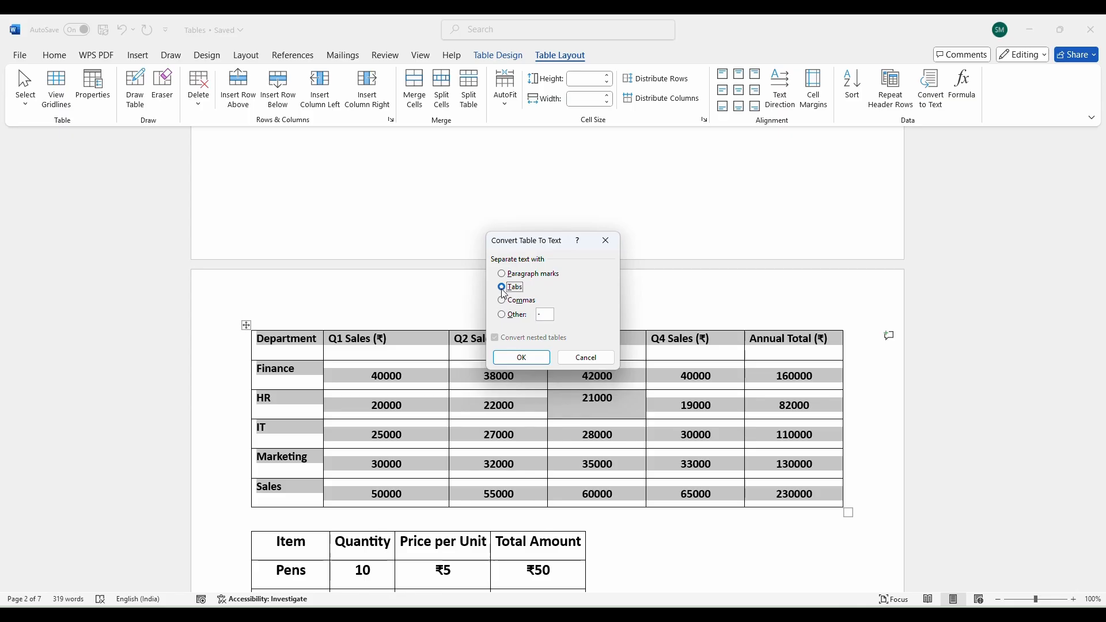
pyautogui.click(503, 315)
pyautogui.press('BackSpace')
pyautogui.click(523, 358)
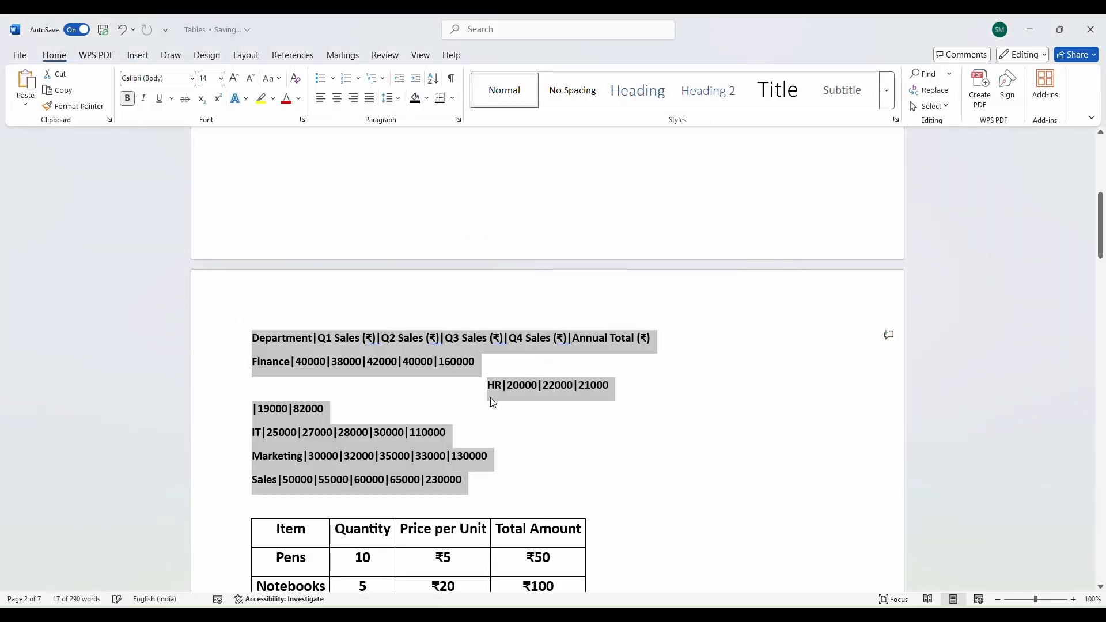
pyautogui.click(489, 386)
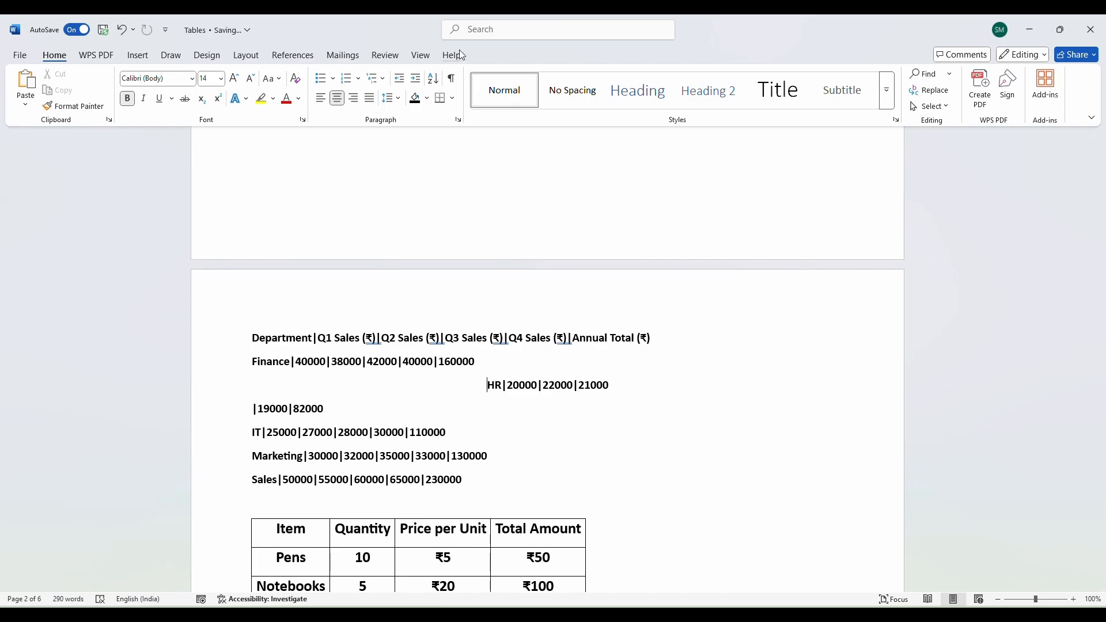
pyautogui.hotkey('ctrl', 'z')
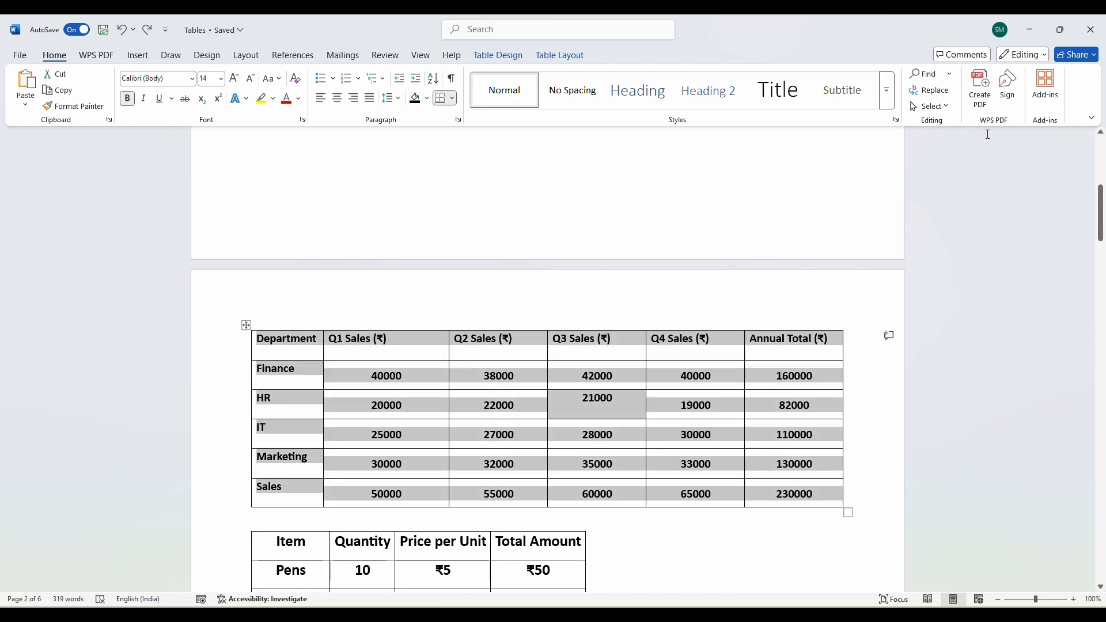
# Convert the whole sales table to text with the cell values separated by commas.
pyautogui.click(560, 55)
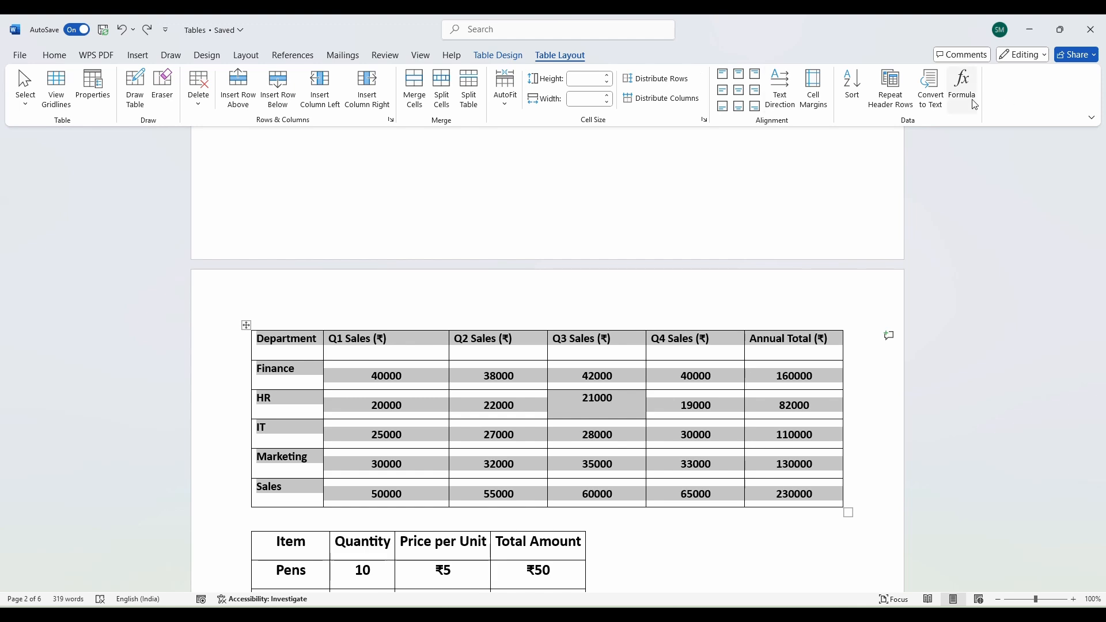
pyautogui.click(931, 89)
pyautogui.click(501, 299)
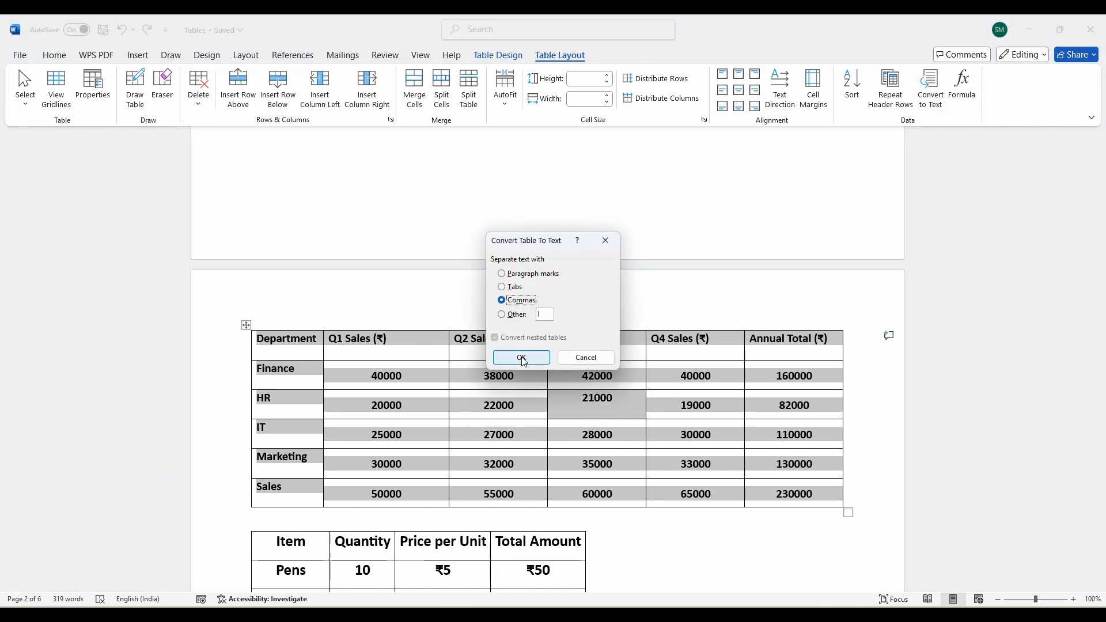
pyautogui.click(522, 357)
pyautogui.click(467, 412)
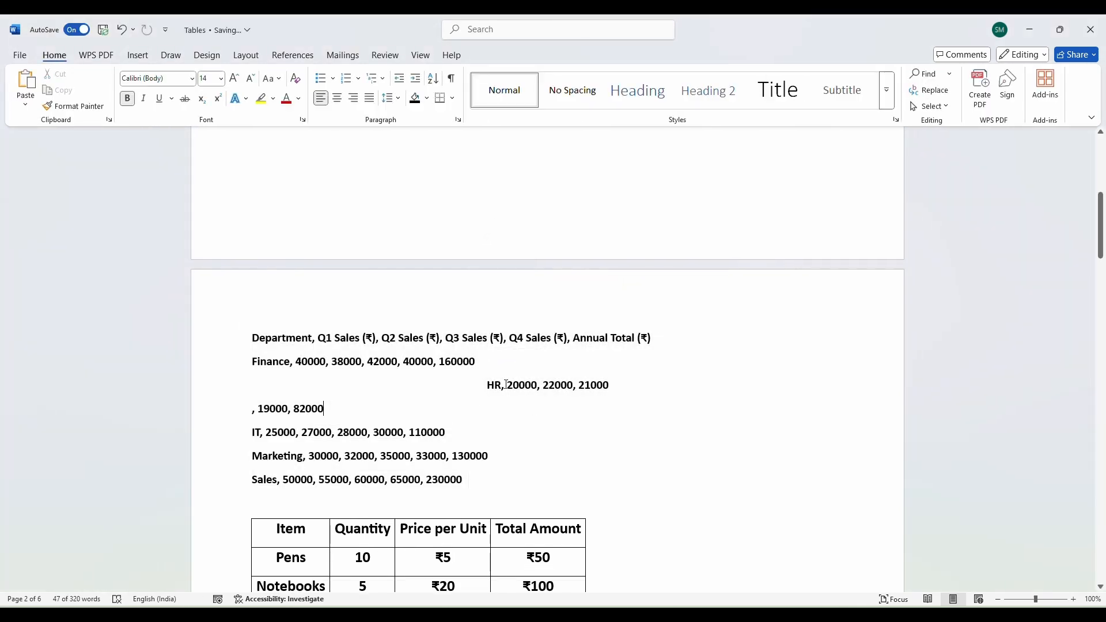